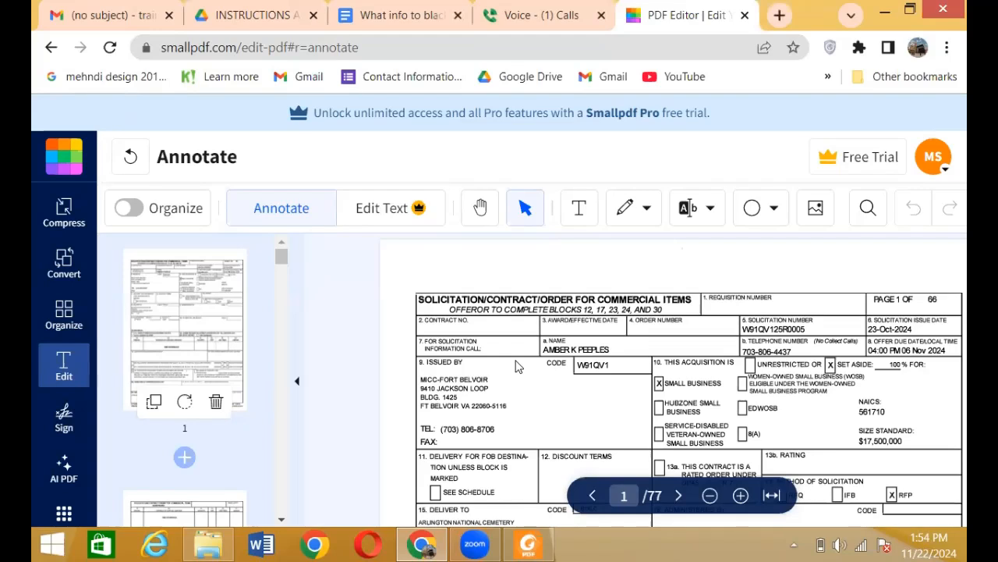
# Step: Check the SOL and SOW rules in the Google Docs document "What info to black out before sending to Vendor"
pyautogui.click(405, 15)
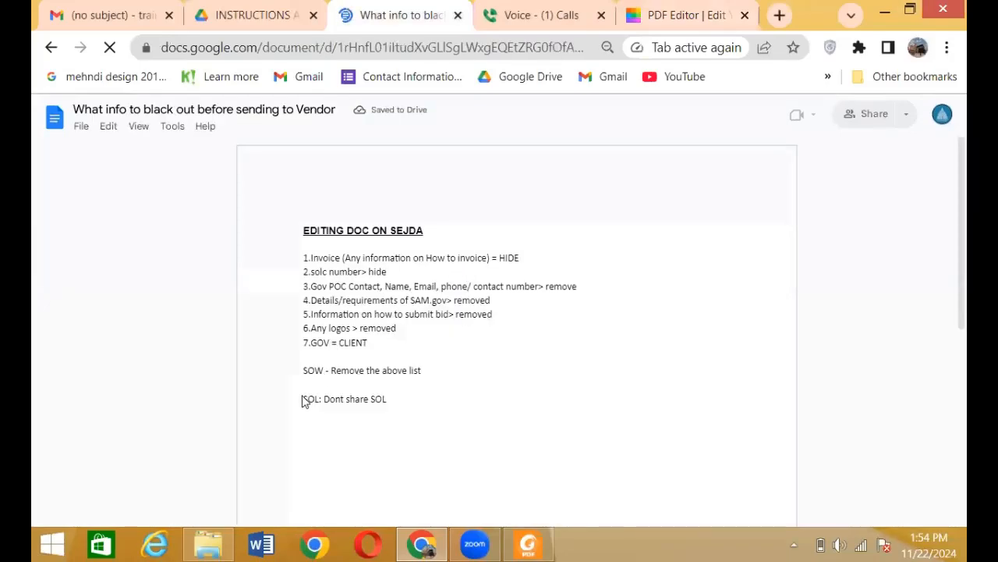
pyautogui.moveTo(304, 401); pyautogui.dragTo(394, 401)
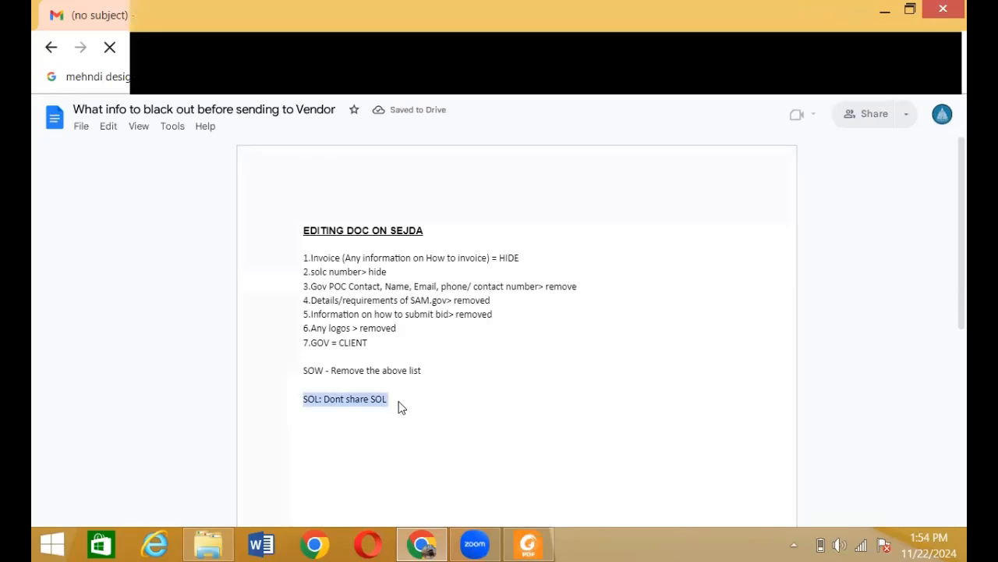
pyautogui.moveTo(316, 375); pyautogui.dragTo(420, 380)
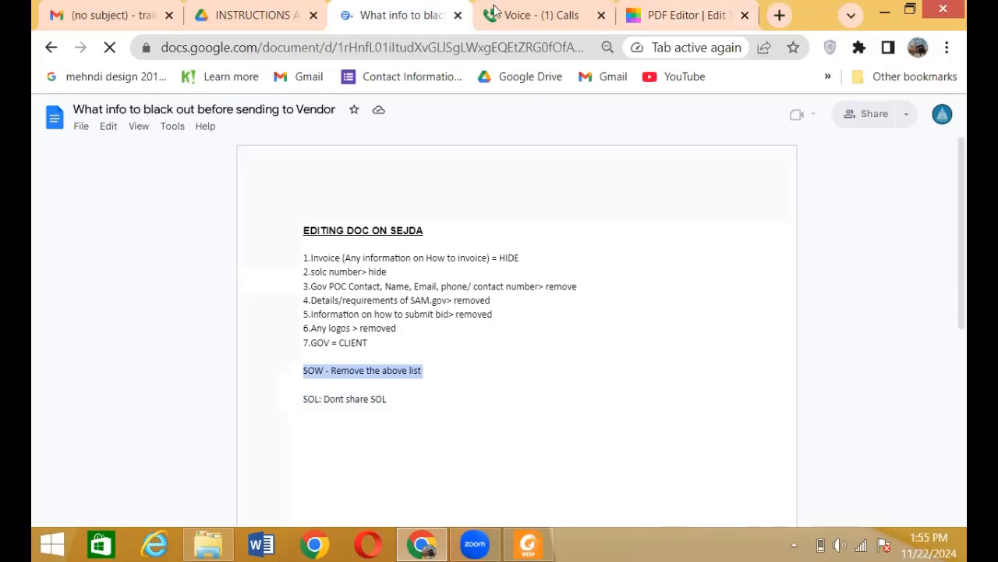
# Step: Switch to the Smallpdf editor and delete the two solicitation form pages at the start of the PDF
pyautogui.click(642, 17)
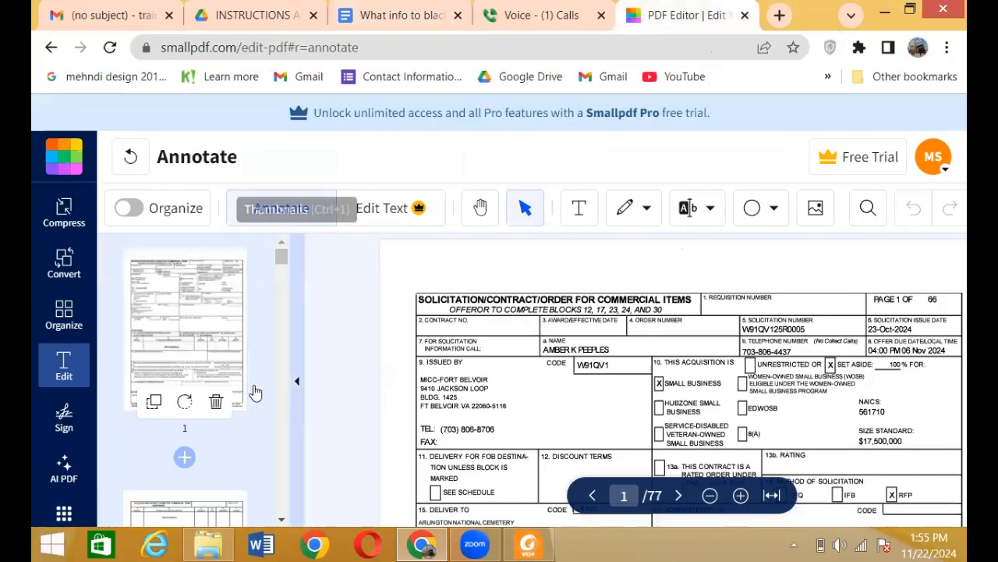
pyautogui.click(216, 401)
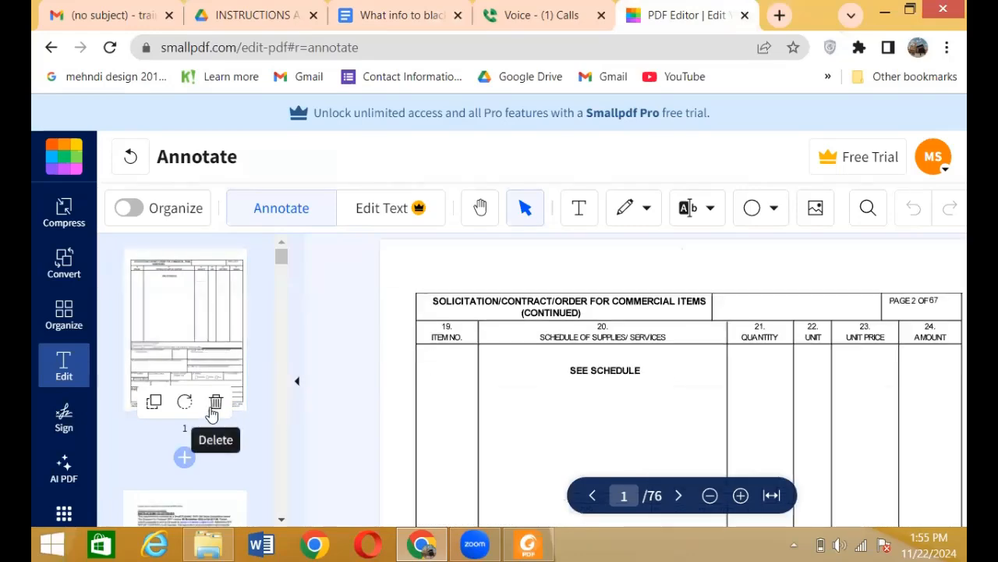
pyautogui.click(214, 404)
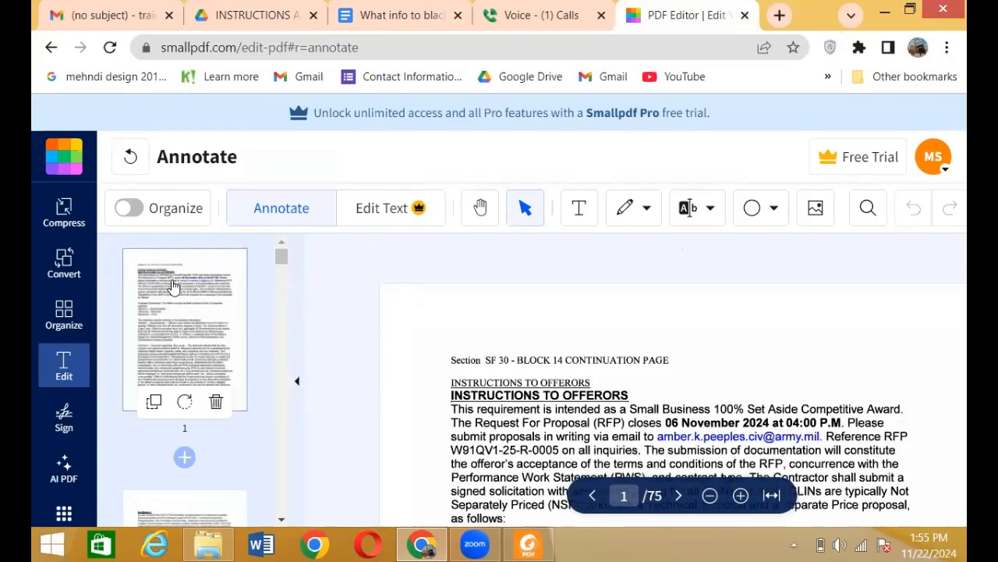
# Step: Delete the INSTRUCTIONS TO OFFERORS page and the following page that begins with Subfactor 1
pyautogui.scroll(-10, 743, 368)
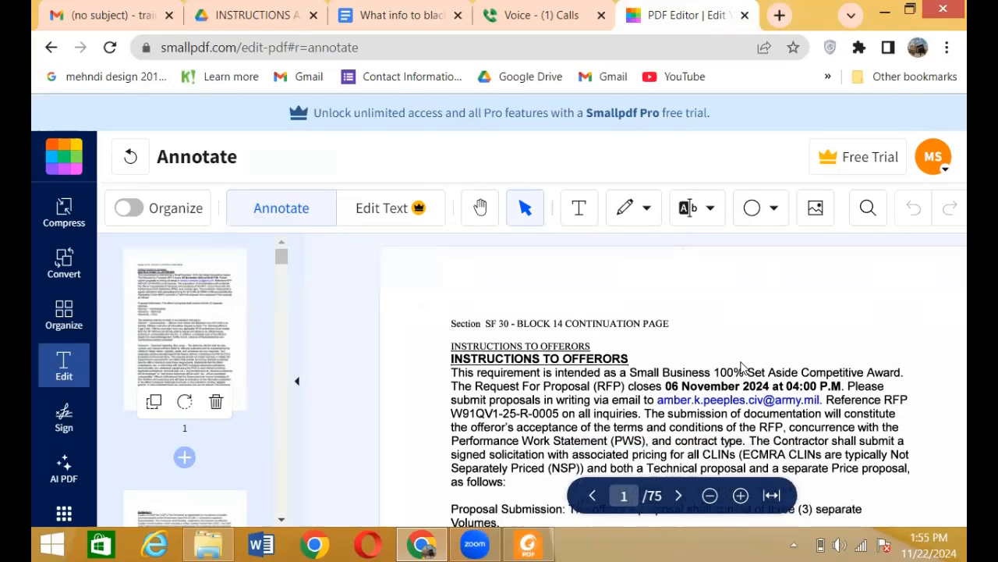
pyautogui.scroll(-2, 743, 368)
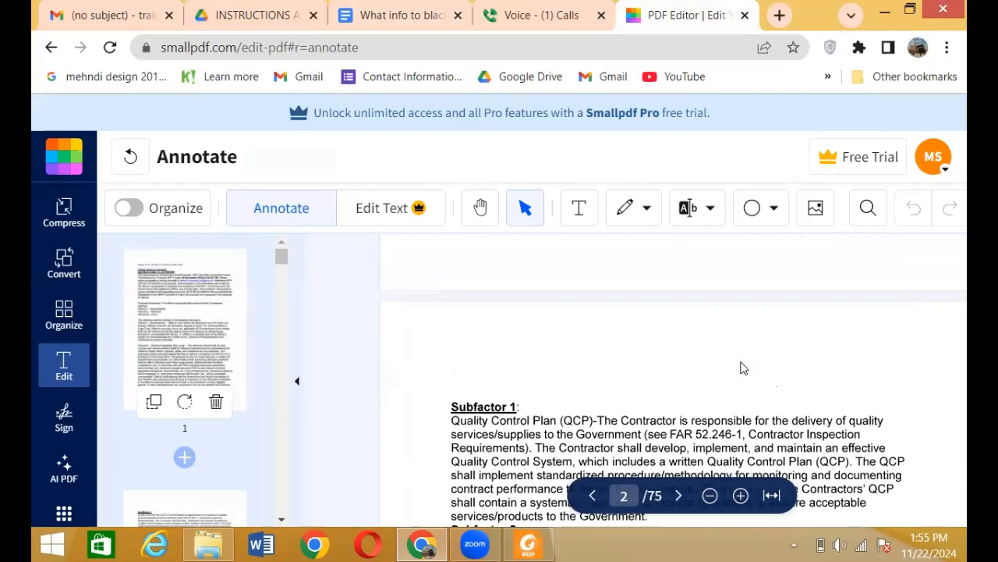
pyautogui.scroll(6, 742, 368)
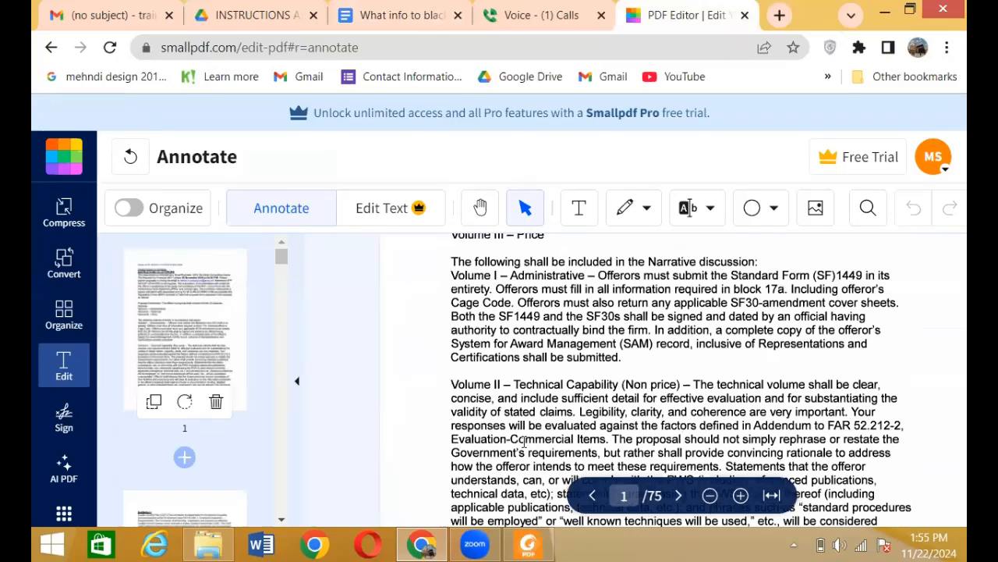
pyautogui.click(219, 402)
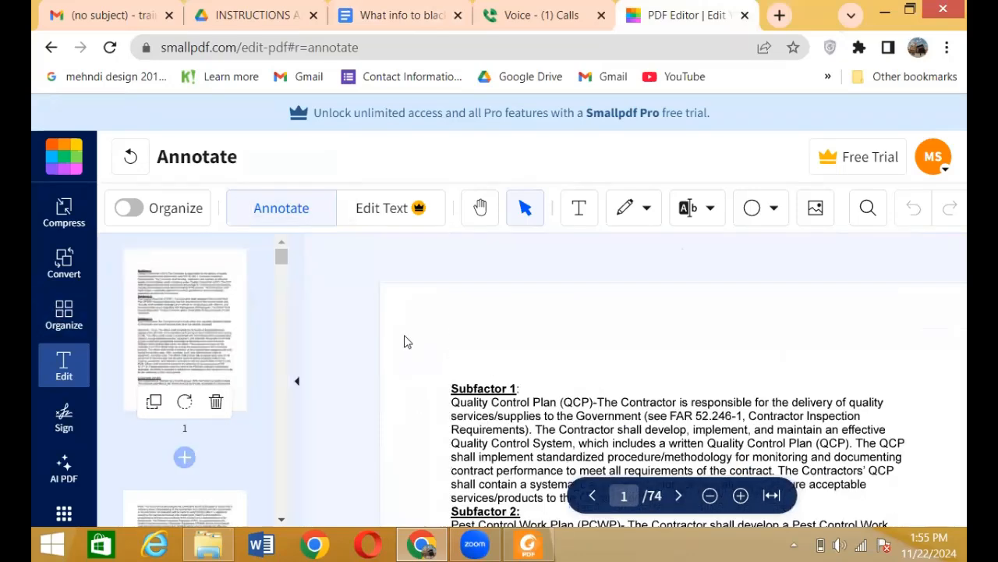
pyautogui.click(216, 402)
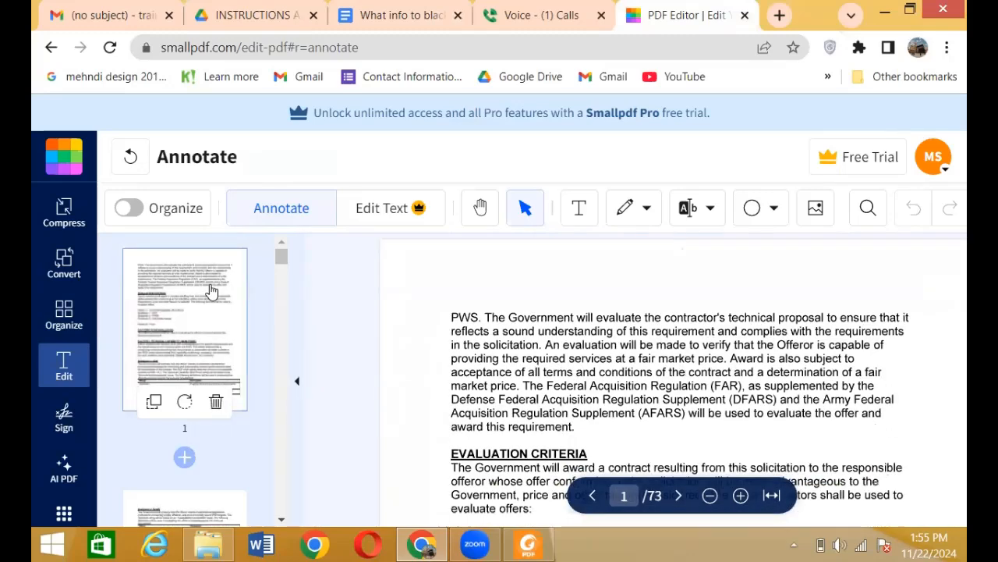
# Step: Cover the PWS paragraph above EVALUATION CRITERIA on page 1 with a rectangle that has a white fill and white outline
pyautogui.scroll(-5, 663, 409)
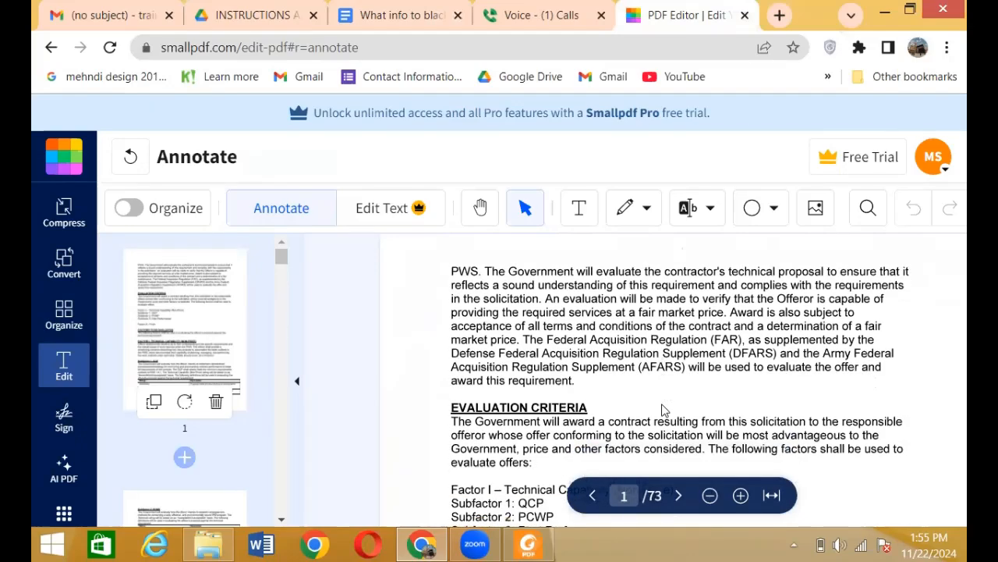
pyautogui.scroll(-15, 664, 409)
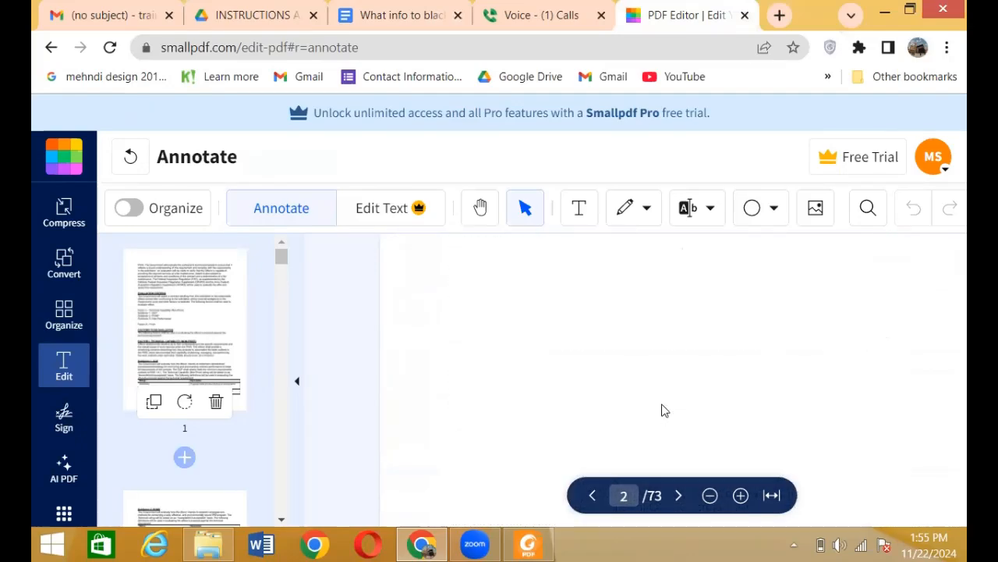
pyautogui.scroll(10, 664, 410)
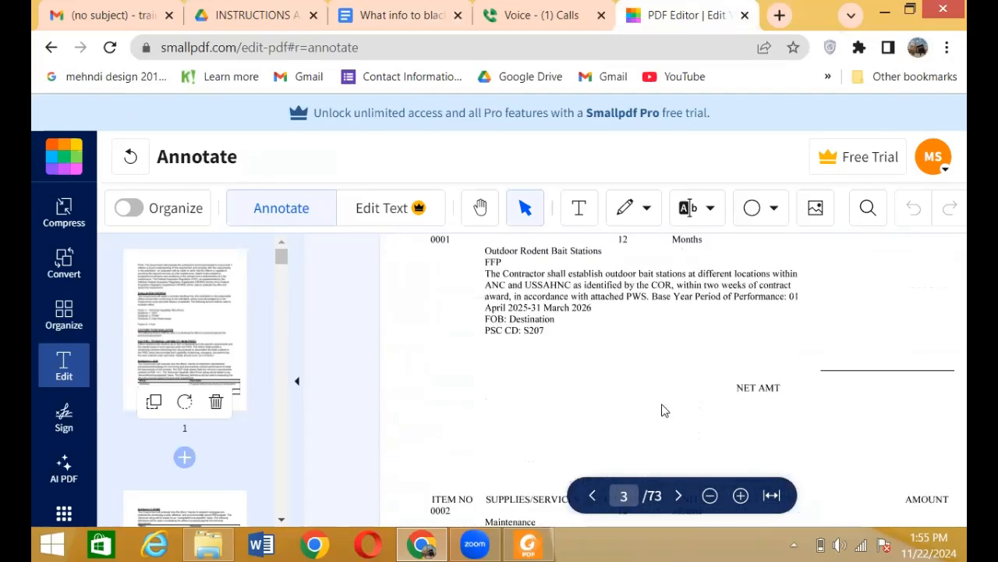
pyautogui.scroll(10, 664, 409)
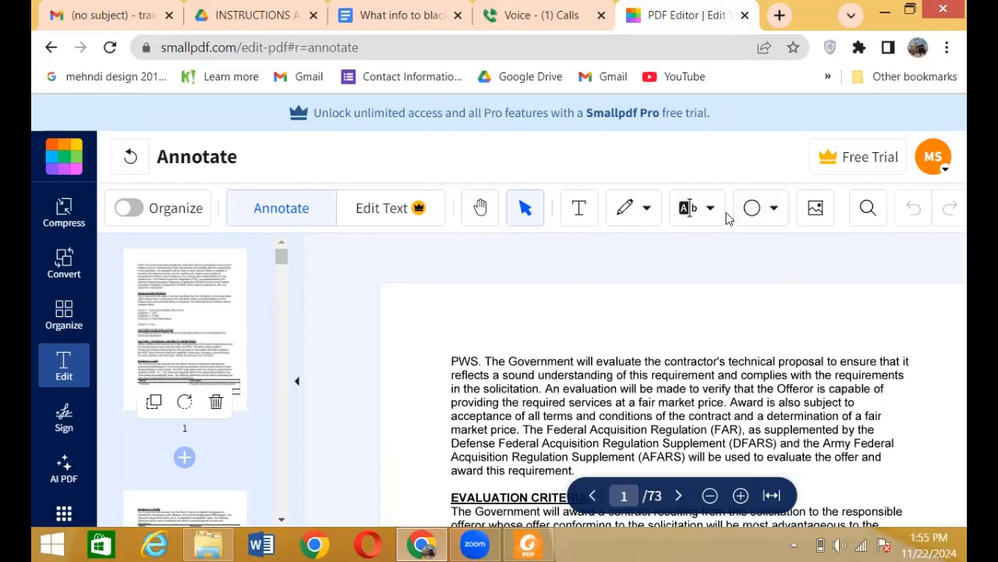
pyautogui.click(647, 210)
pyautogui.click(650, 211)
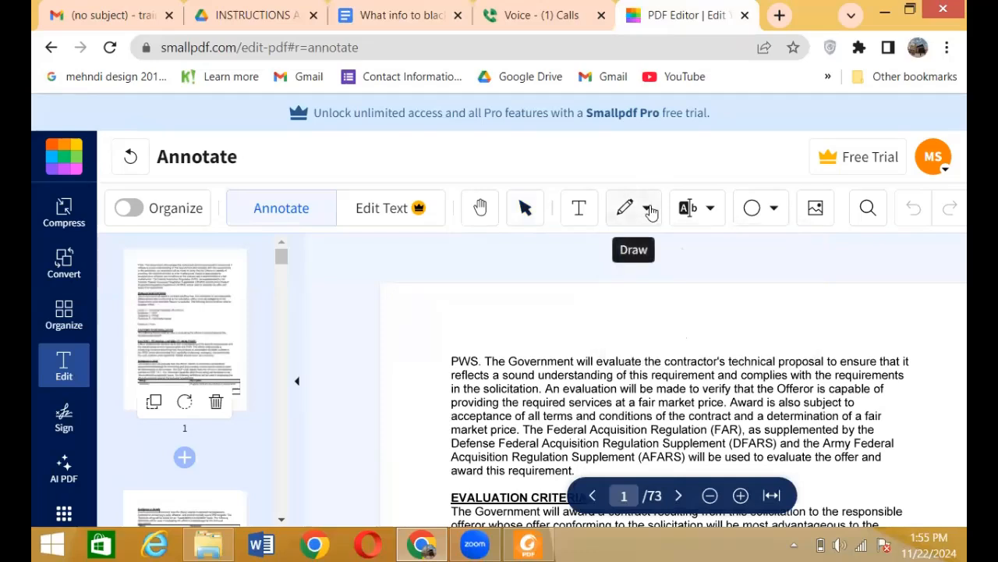
pyautogui.click(777, 208)
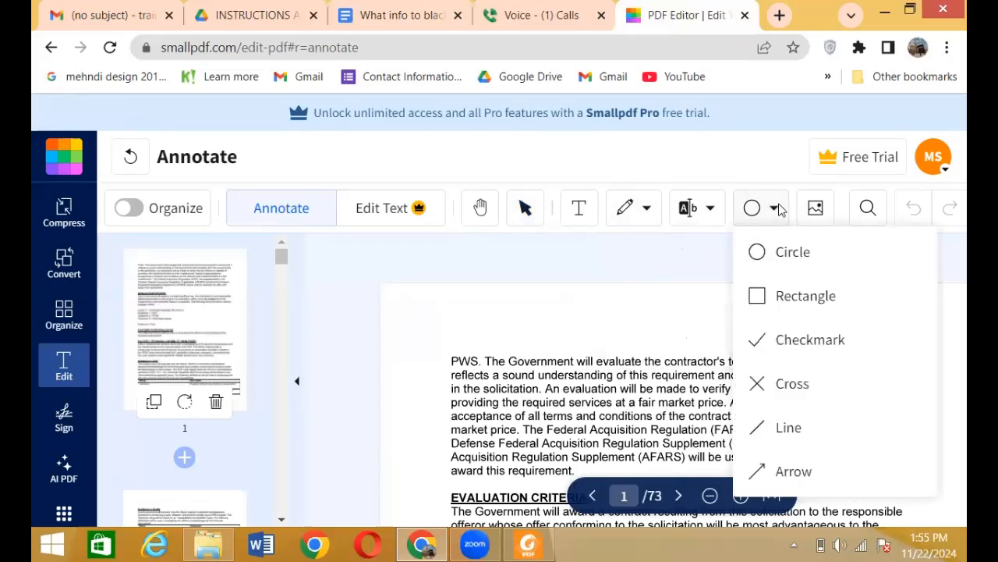
pyautogui.click(764, 294)
pyautogui.click(565, 271)
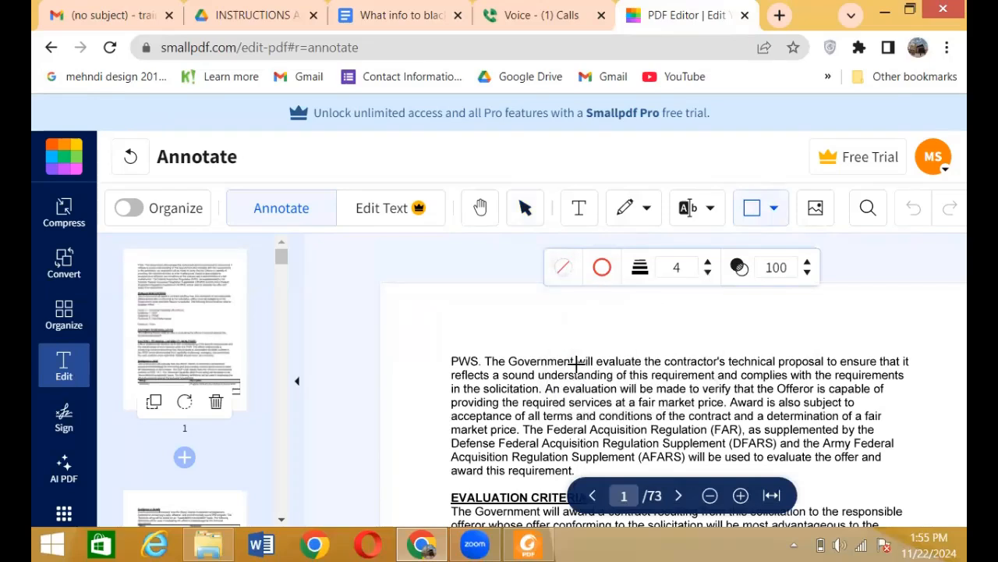
pyautogui.click(602, 267)
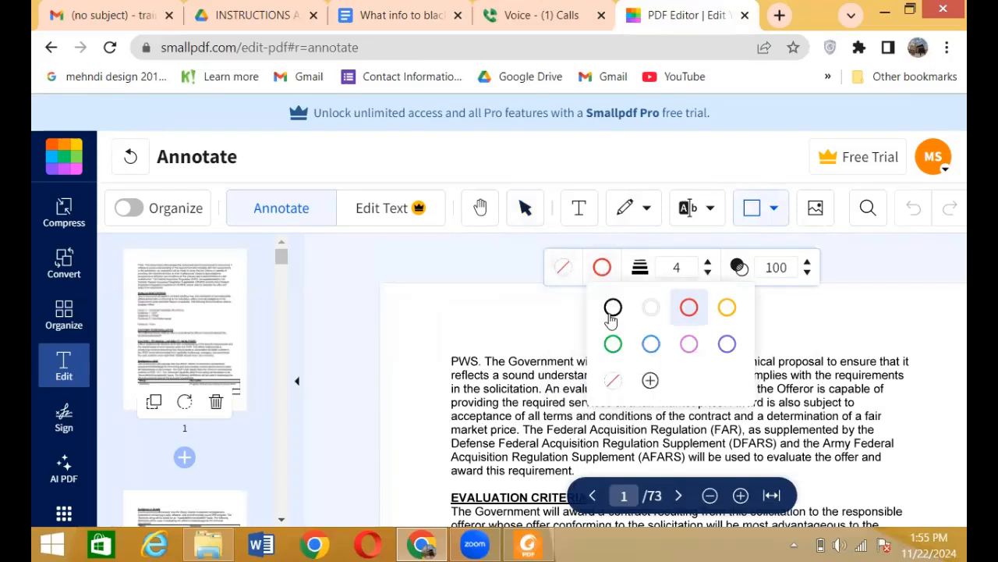
pyautogui.click(650, 312)
pyautogui.click(562, 267)
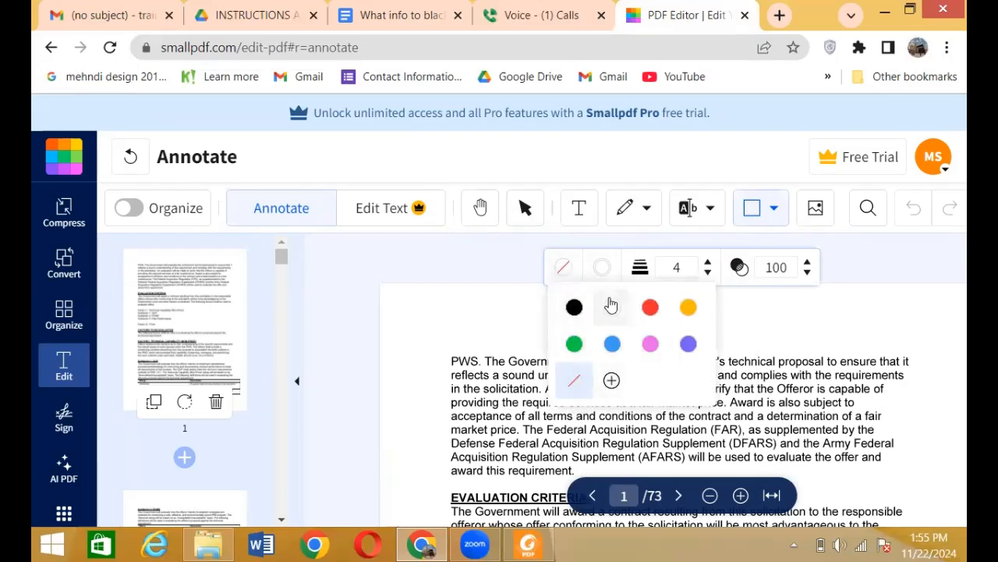
pyautogui.click(612, 307)
pyautogui.moveTo(605, 419); pyautogui.dragTo(932, 487)
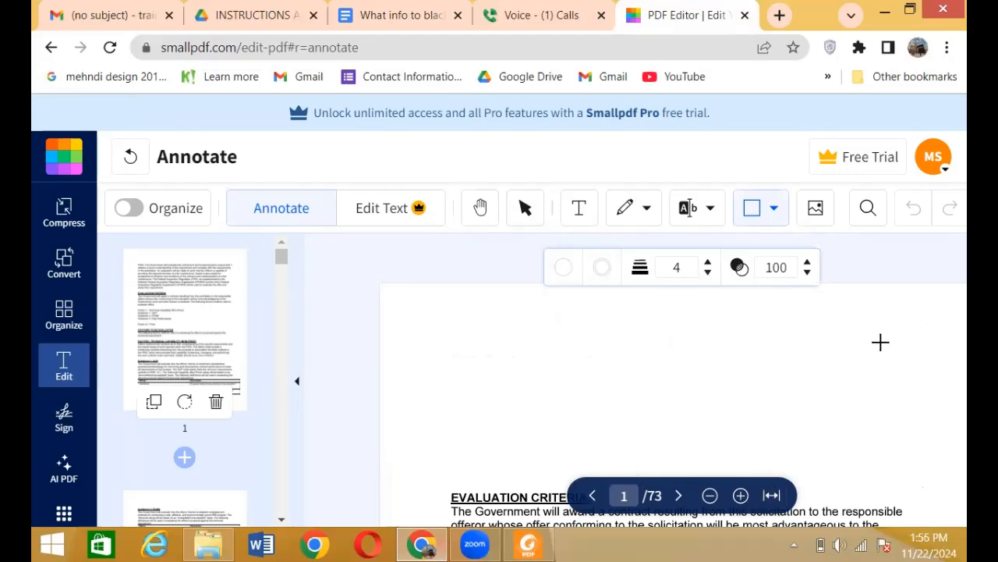
pyautogui.click(296, 382)
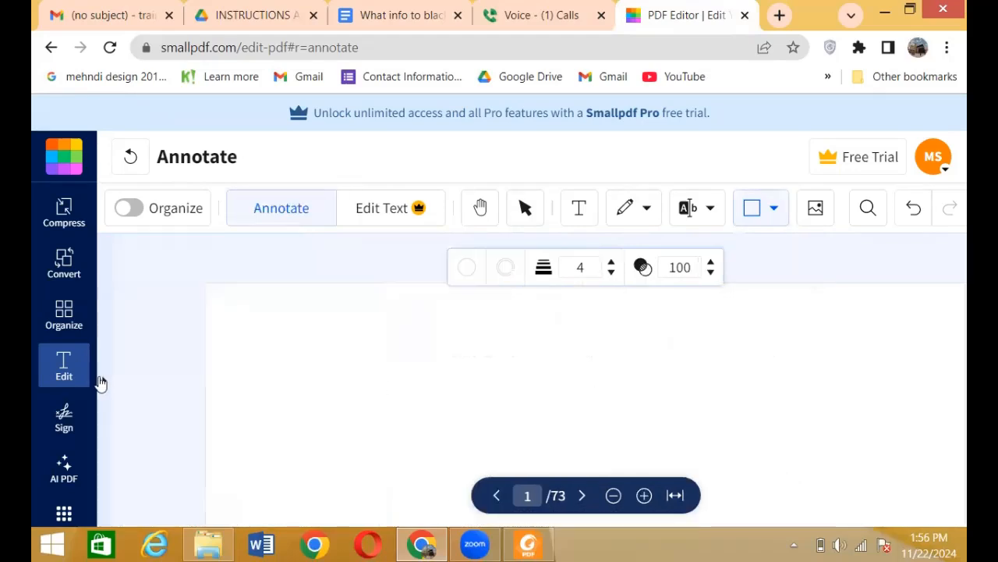
pyautogui.click(100, 382)
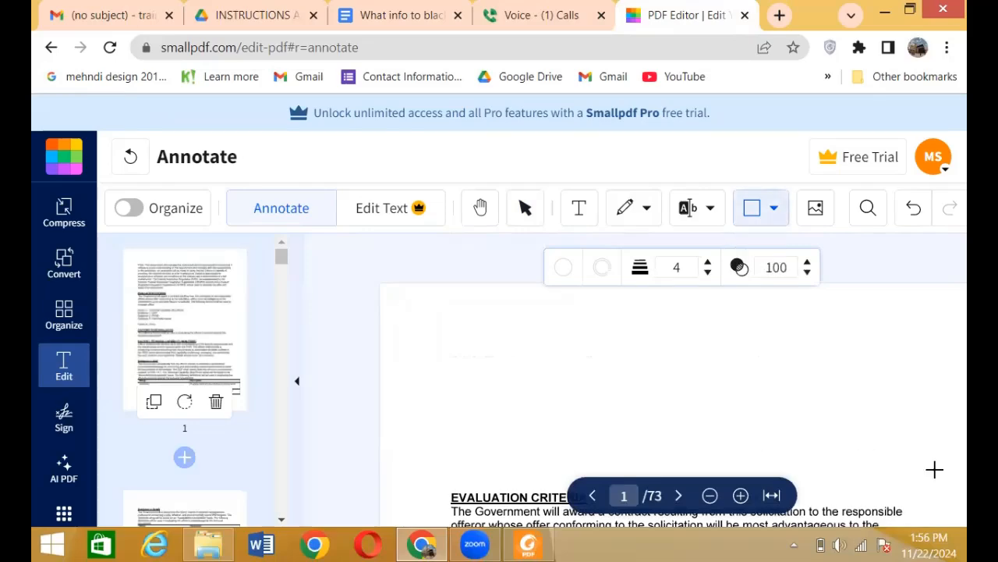
# Step: Try a diagonal yellow Highlighter stroke across the paragraph under EVALUATION CRITERIA and remove it with the Eraser
pyautogui.scroll(-3, 902, 509)
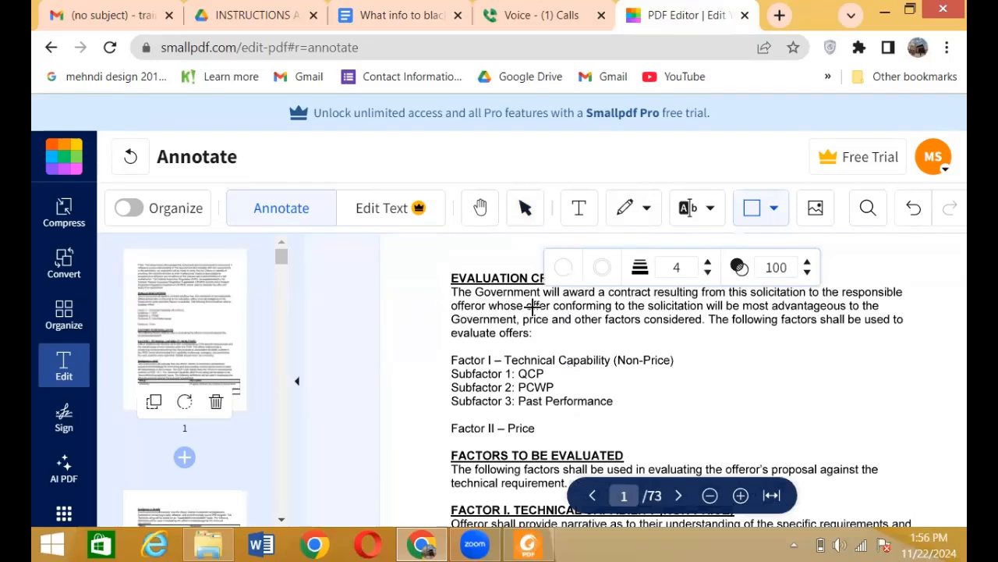
pyautogui.click(760, 212)
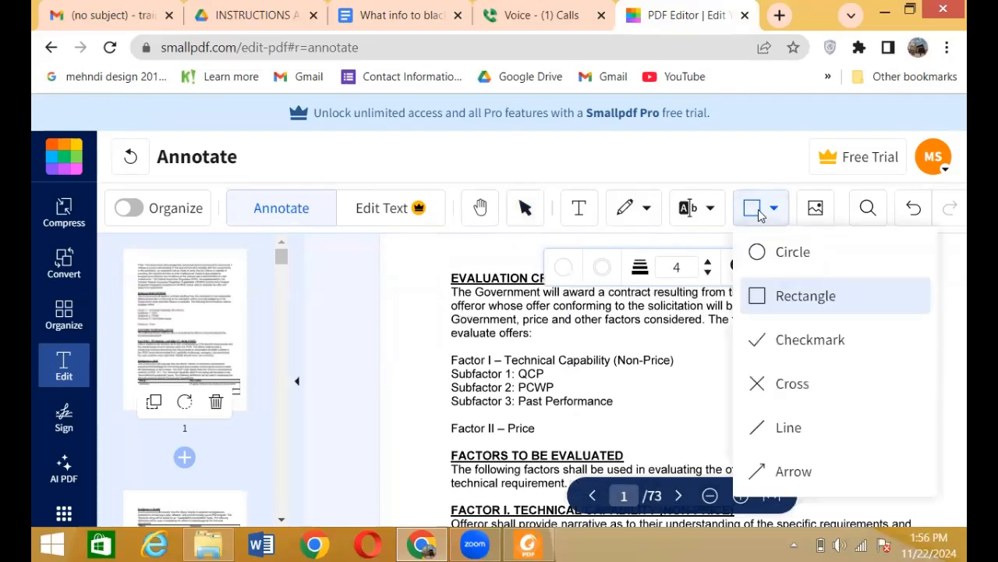
pyautogui.click(780, 209)
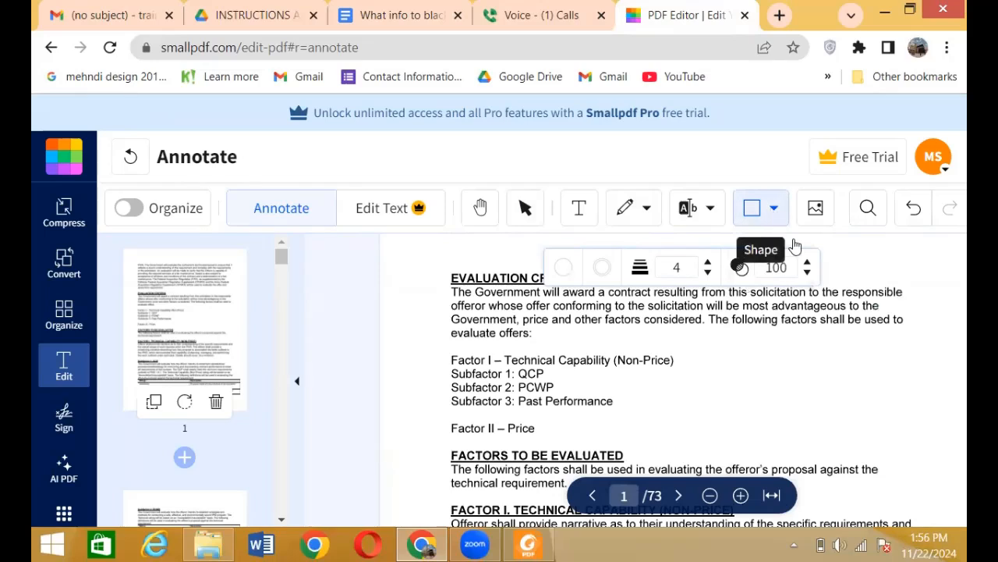
pyautogui.click(636, 211)
pyautogui.click(630, 296)
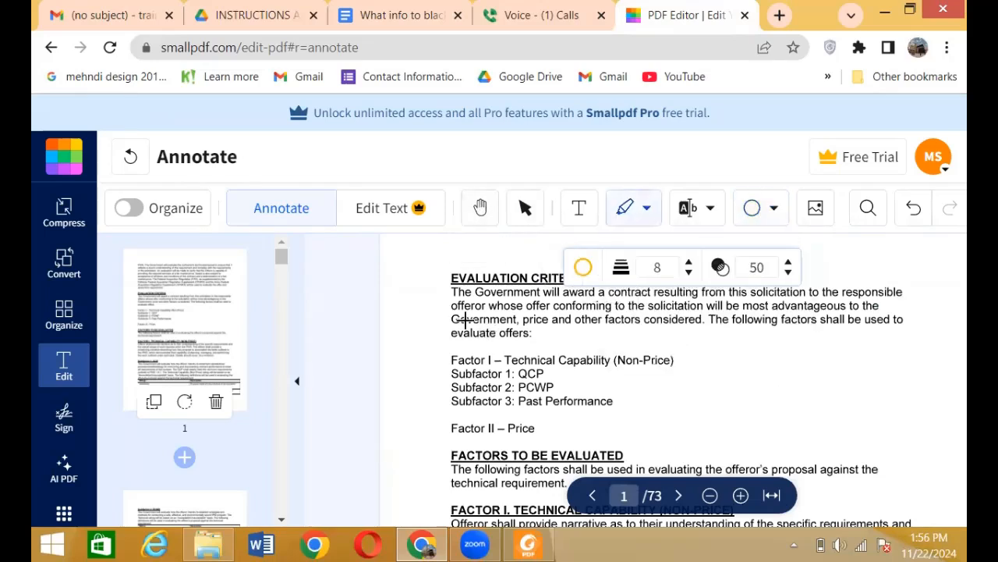
pyautogui.moveTo(450, 286); pyautogui.dragTo(535, 329)
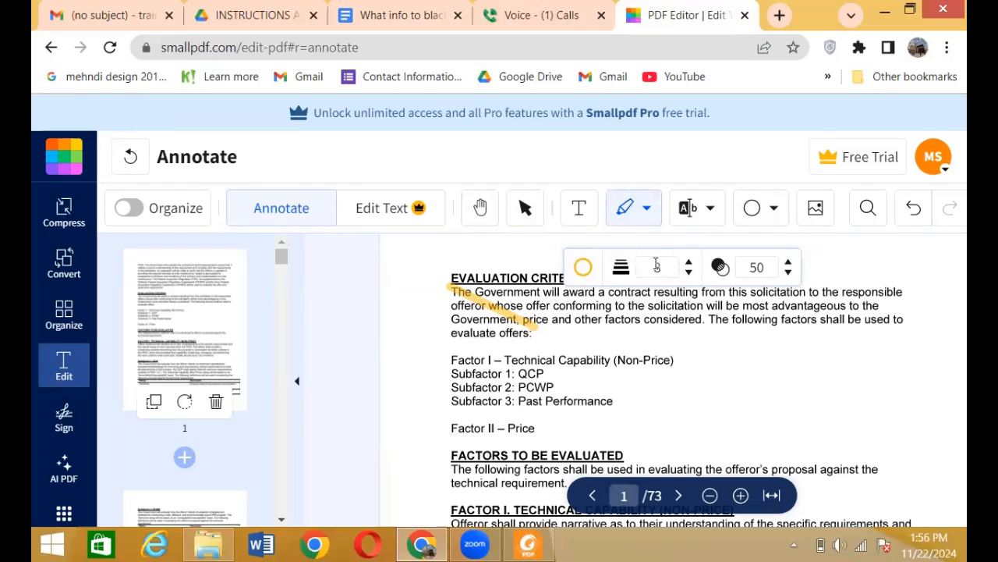
pyautogui.click(646, 209)
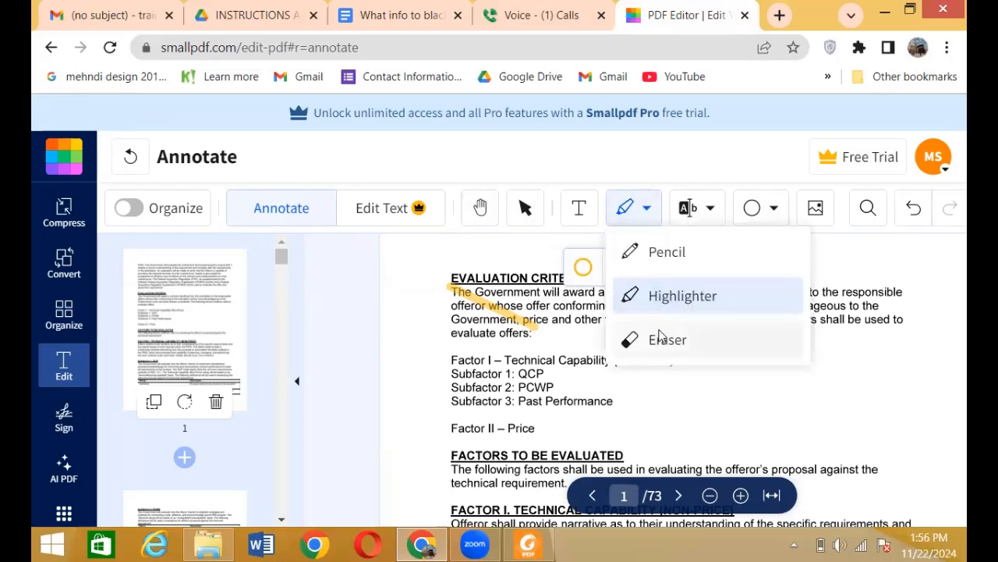
pyautogui.click(659, 339)
pyautogui.moveTo(424, 263); pyautogui.dragTo(545, 340)
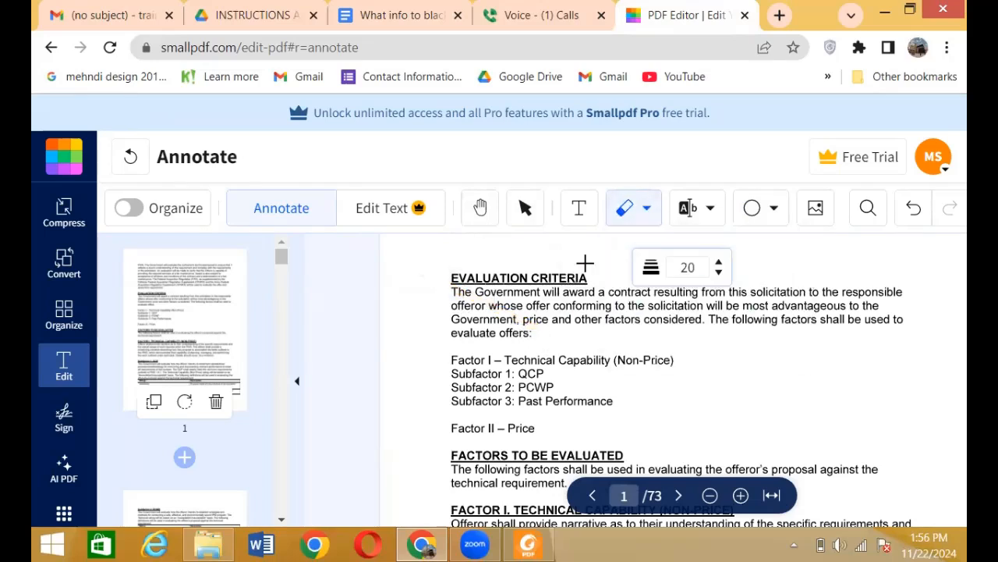
# Step: Highlight the Factor I line, Subfactors 1 to 3 and the Factor II – Price line in yellow with the Highlighter
pyautogui.click(646, 208)
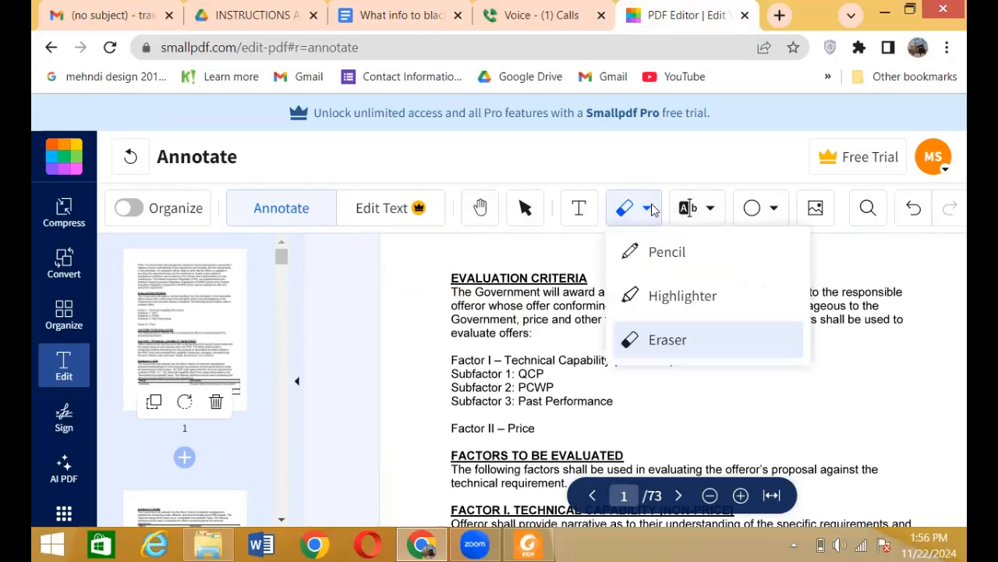
pyautogui.click(659, 304)
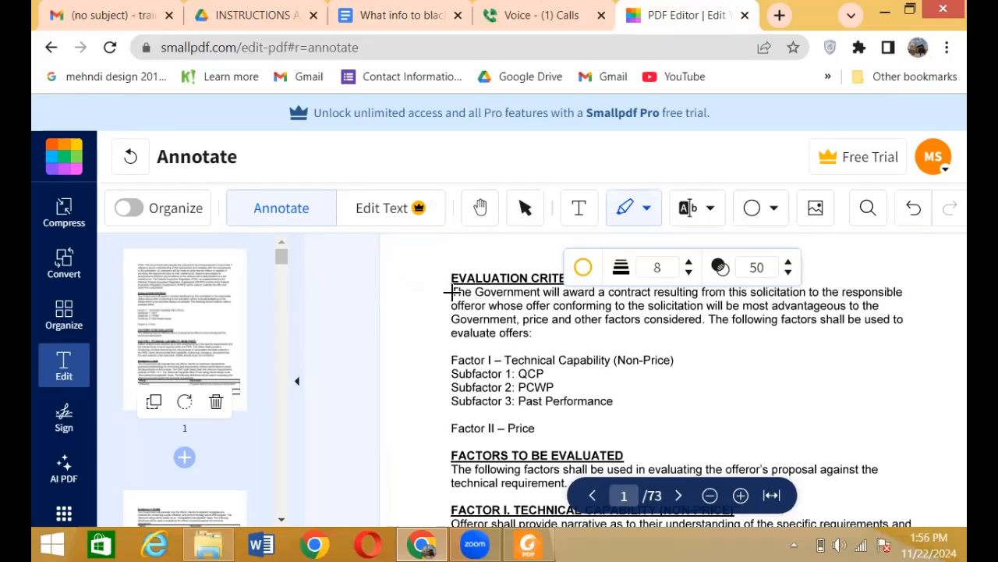
pyautogui.moveTo(447, 360); pyautogui.dragTo(665, 360)
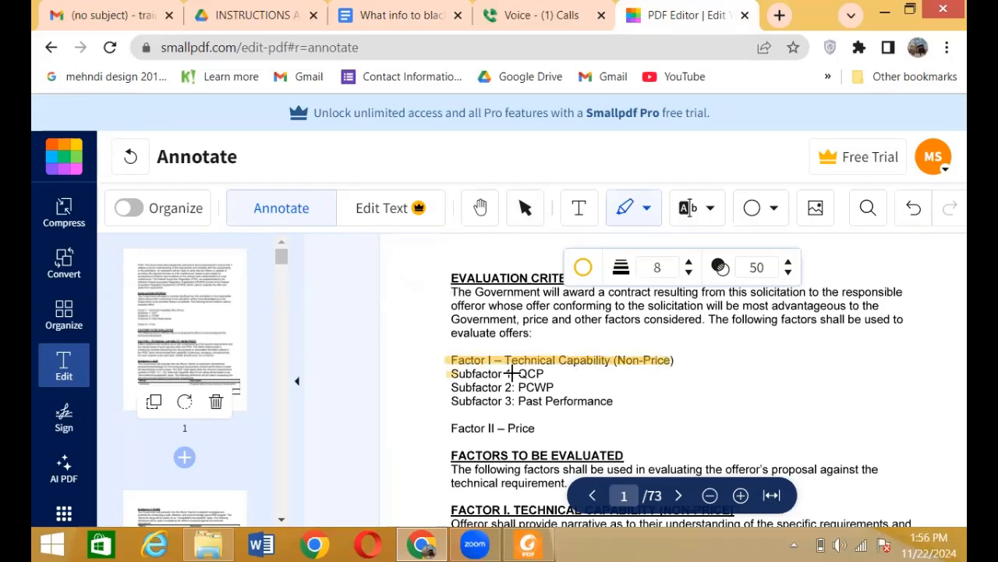
pyautogui.moveTo(511, 374); pyautogui.dragTo(542, 372)
pyautogui.moveTo(451, 387); pyautogui.dragTo(556, 386)
pyautogui.moveTo(456, 402); pyautogui.dragTo(616, 401)
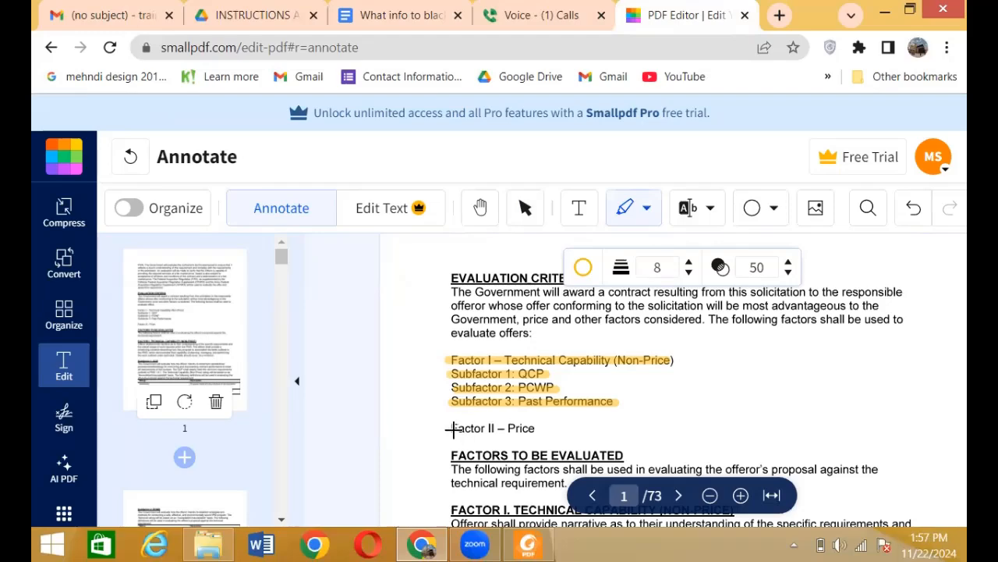
pyautogui.moveTo(453, 427); pyautogui.dragTo(533, 429)
pyautogui.scroll(-4, 567, 436)
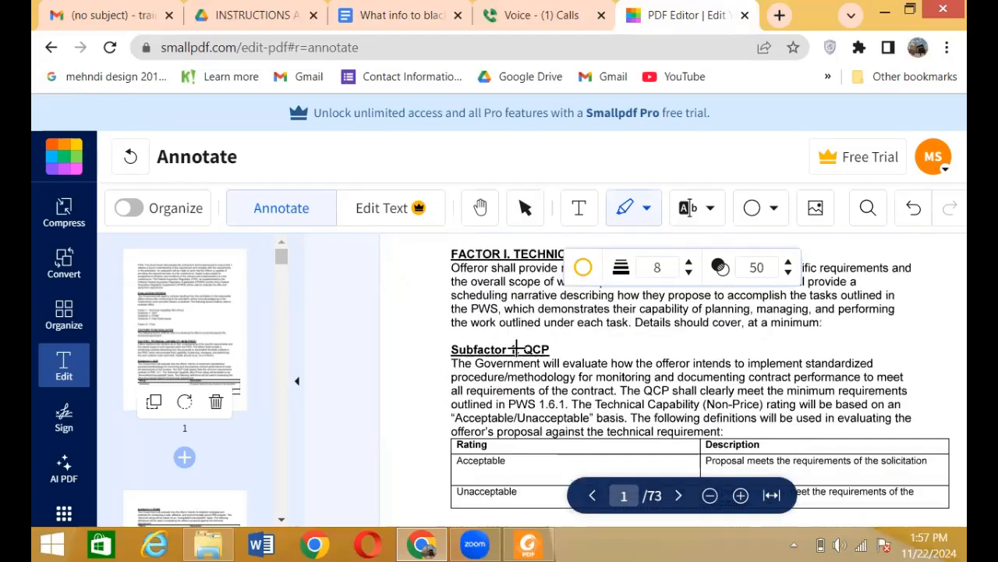
# Step: Cover the Factor II. Price heading and its paragraph on page 2 with a white rectangle, enlarging it to hide the whole heading
pyautogui.scroll(-5, 527, 437)
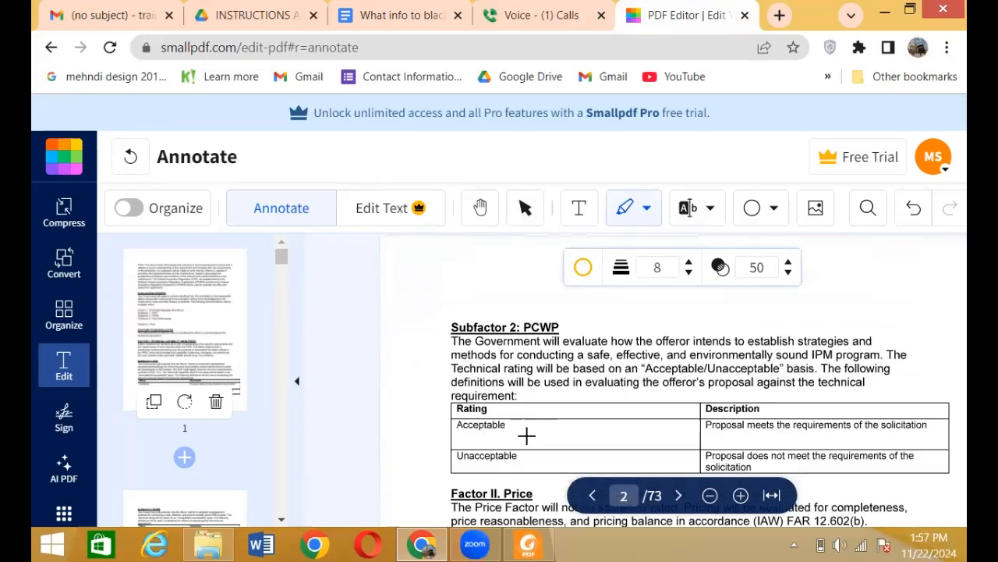
pyautogui.scroll(5, 526, 435)
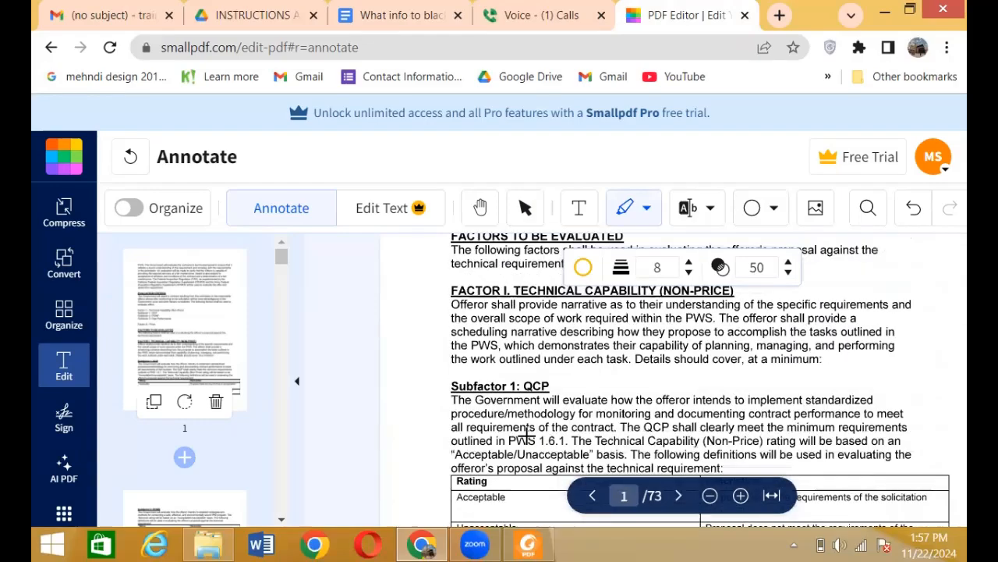
pyautogui.scroll(-5, 526, 436)
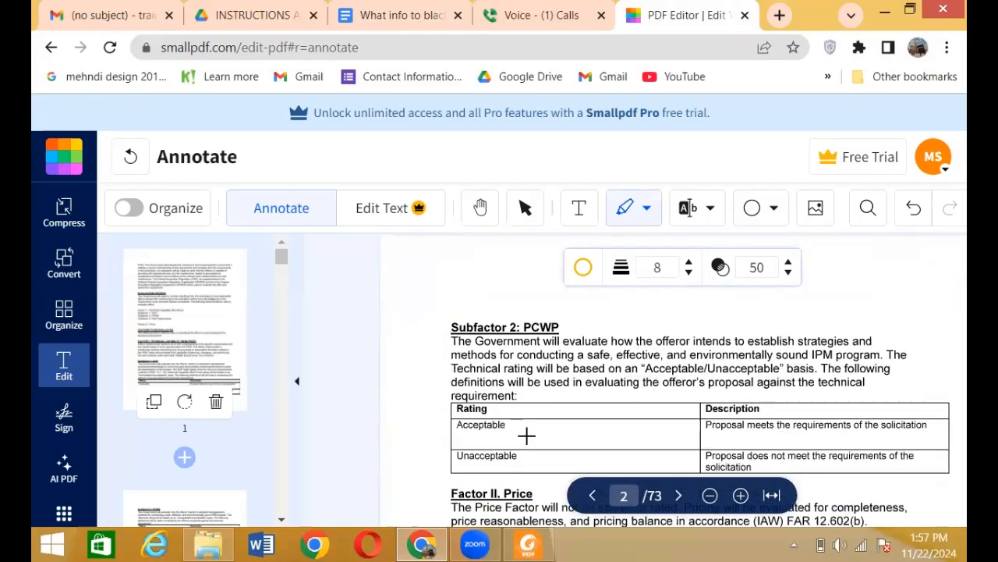
pyautogui.scroll(-5, 526, 435)
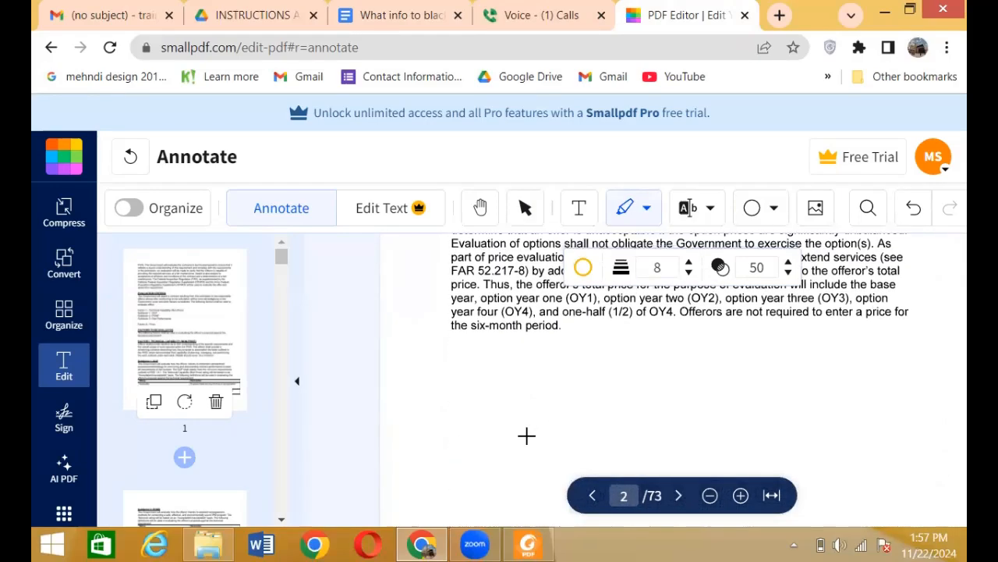
pyautogui.scroll(3, 526, 435)
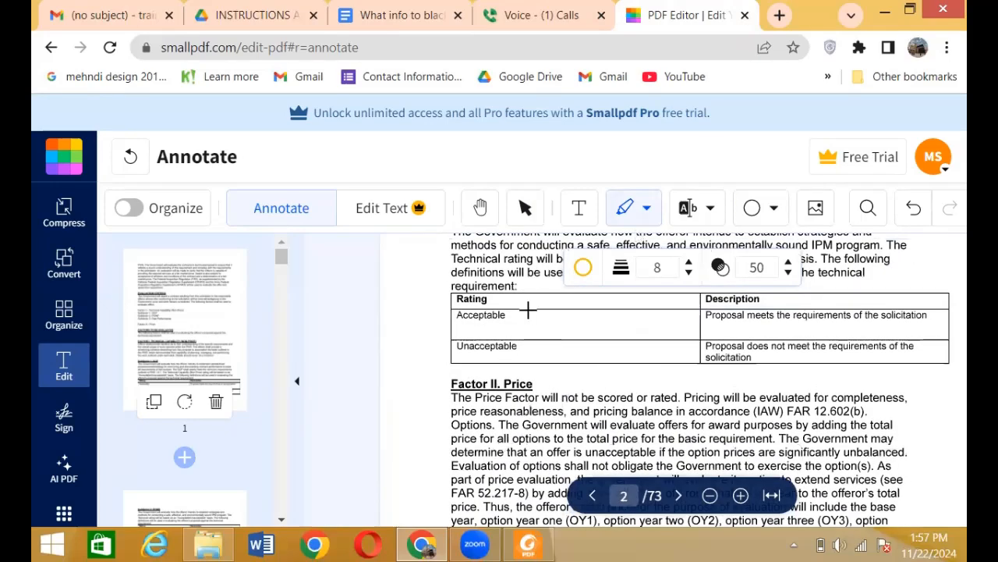
pyautogui.click(771, 207)
pyautogui.click(760, 304)
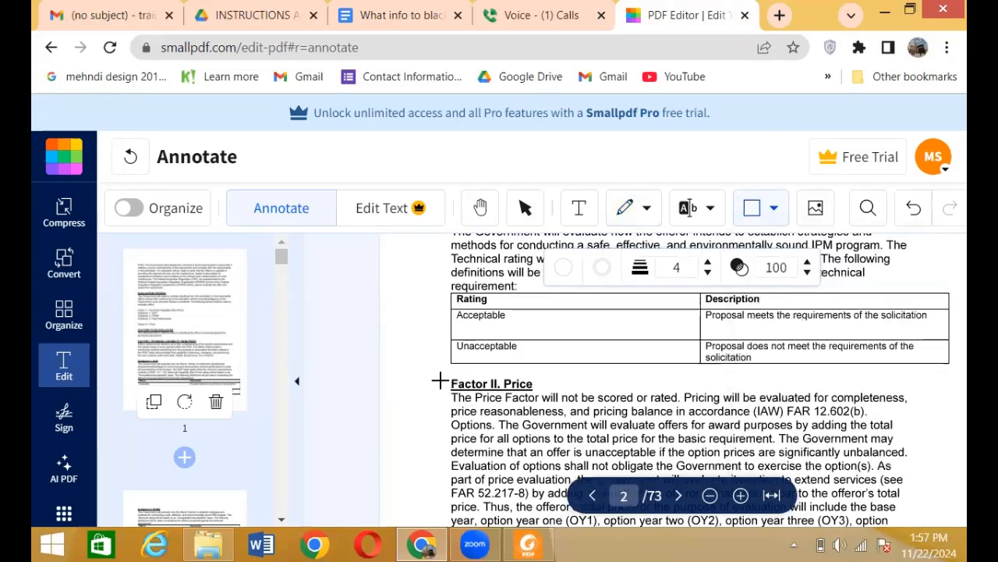
pyautogui.moveTo(440, 380); pyautogui.dragTo(956, 546)
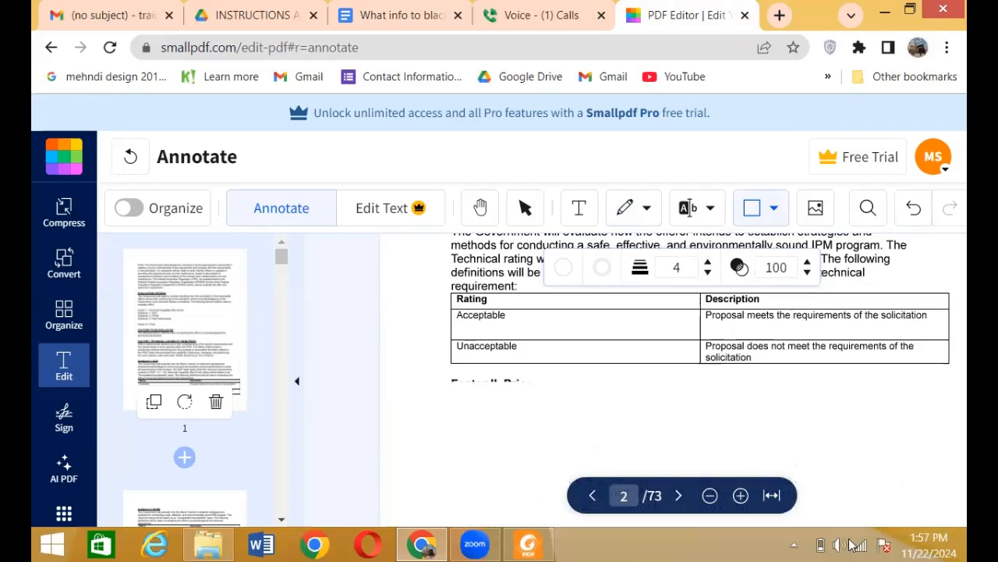
pyautogui.click(464, 400)
pyautogui.moveTo(440, 382); pyautogui.dragTo(436, 375)
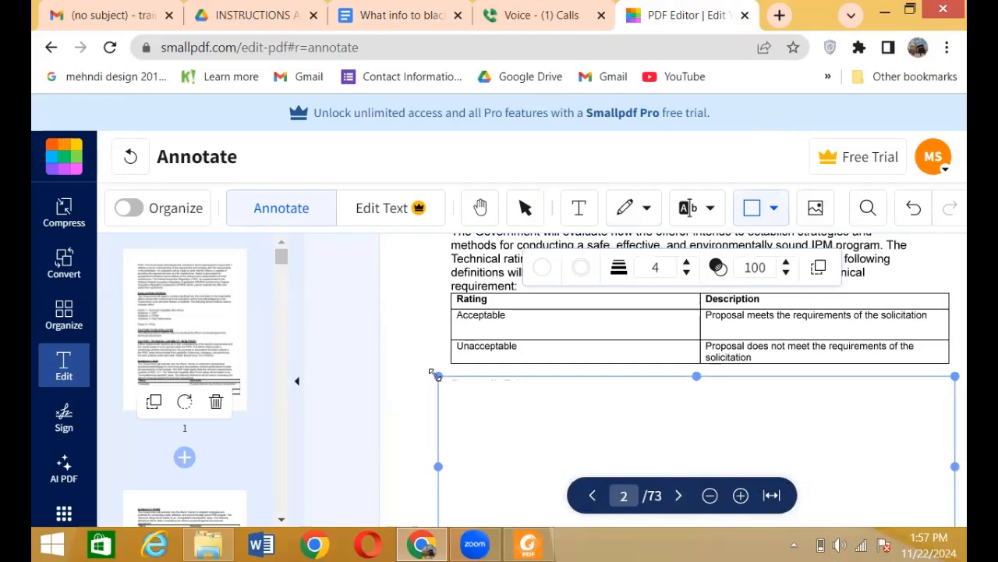
pyautogui.click(421, 375)
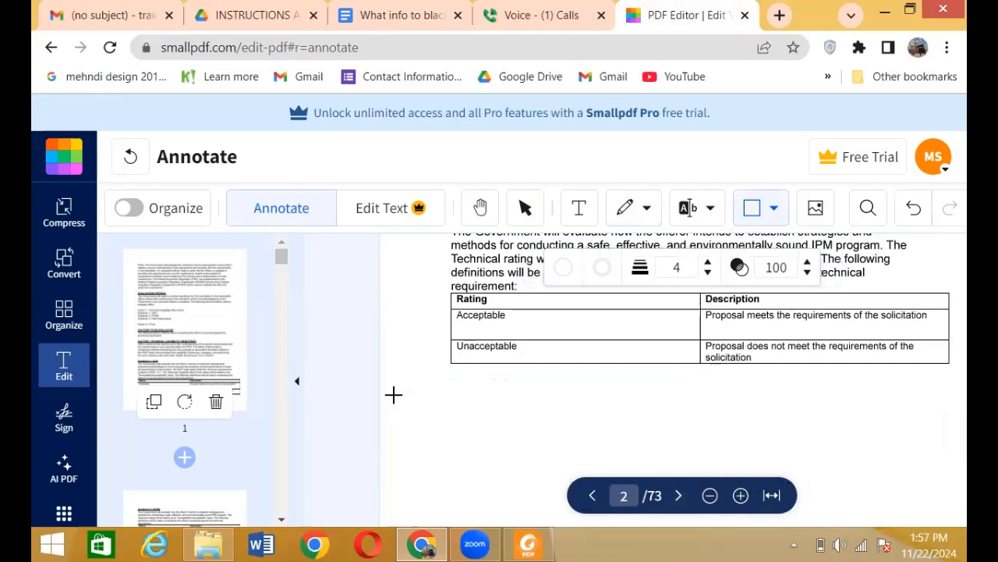
# Step: Cover the Section SF 1449 - CONTINUATION SHEET heading on page 3 with a white rectangle
pyautogui.click(194, 325)
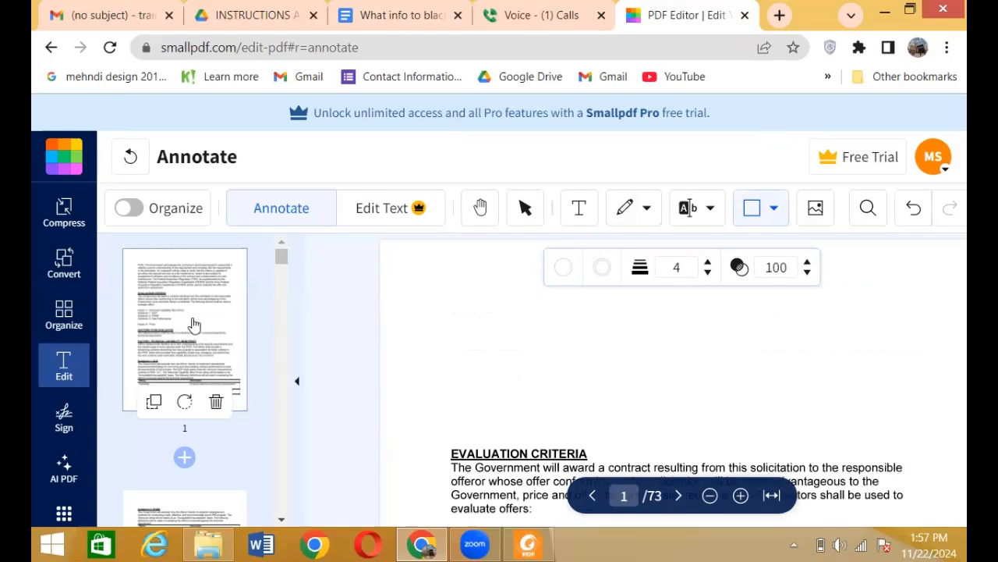
pyautogui.click(198, 501)
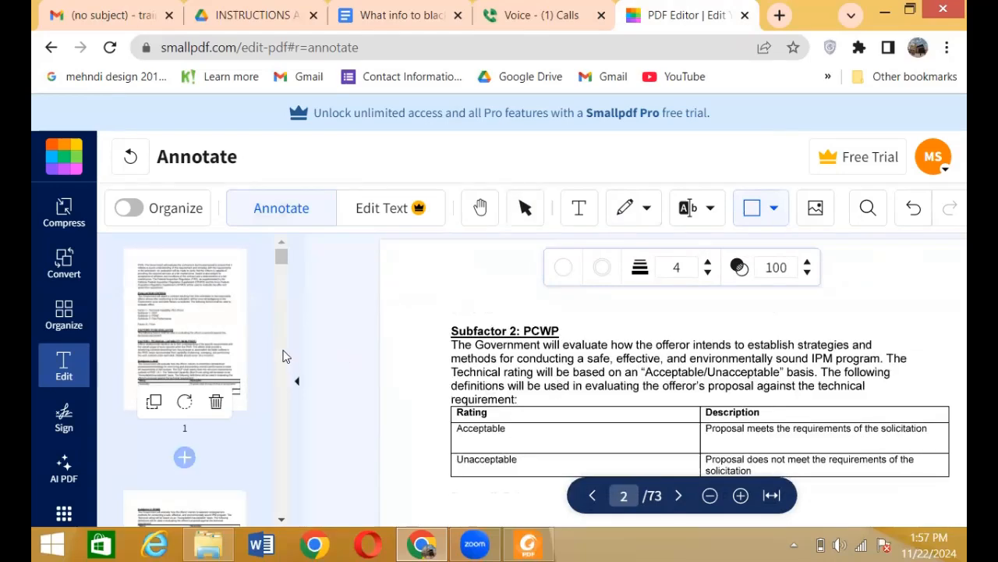
pyautogui.scroll(-3, 283, 356)
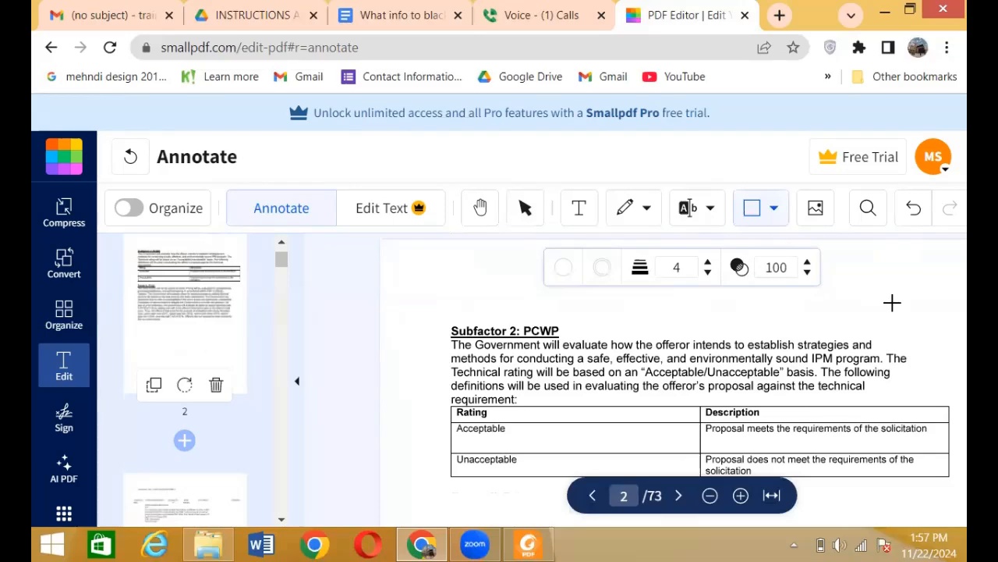
pyautogui.scroll(-5, 893, 303)
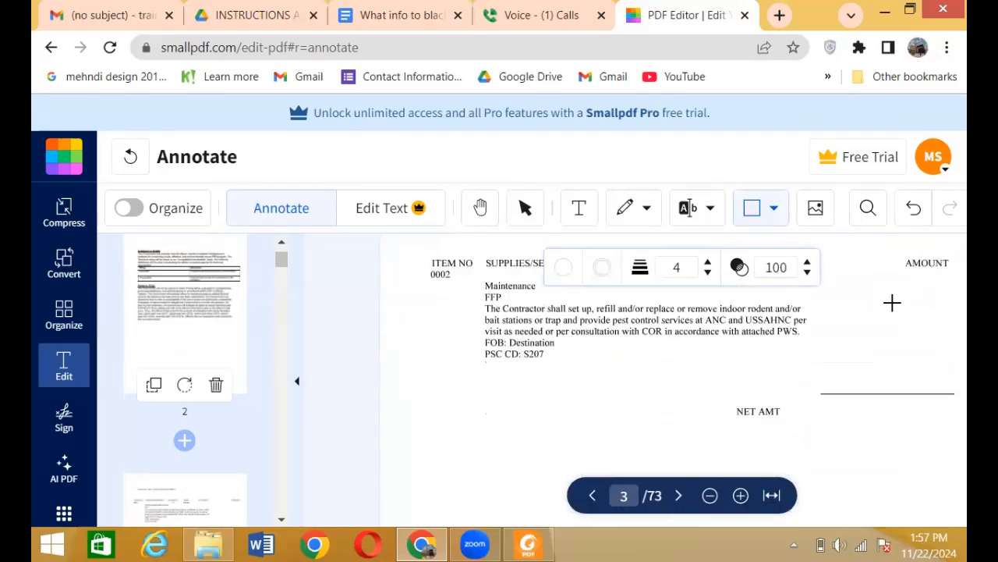
pyautogui.scroll(4, 893, 303)
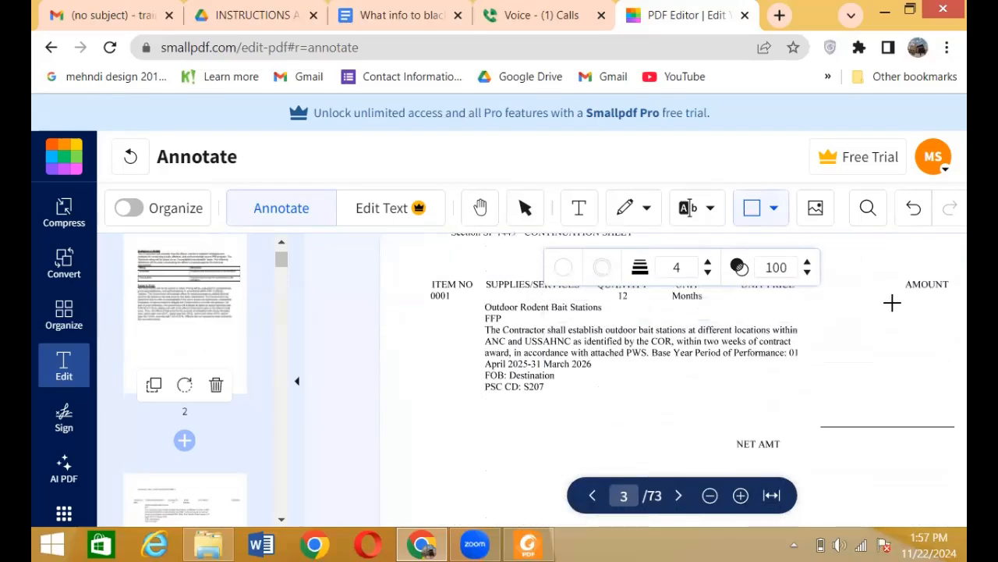
pyautogui.scroll(2, 893, 303)
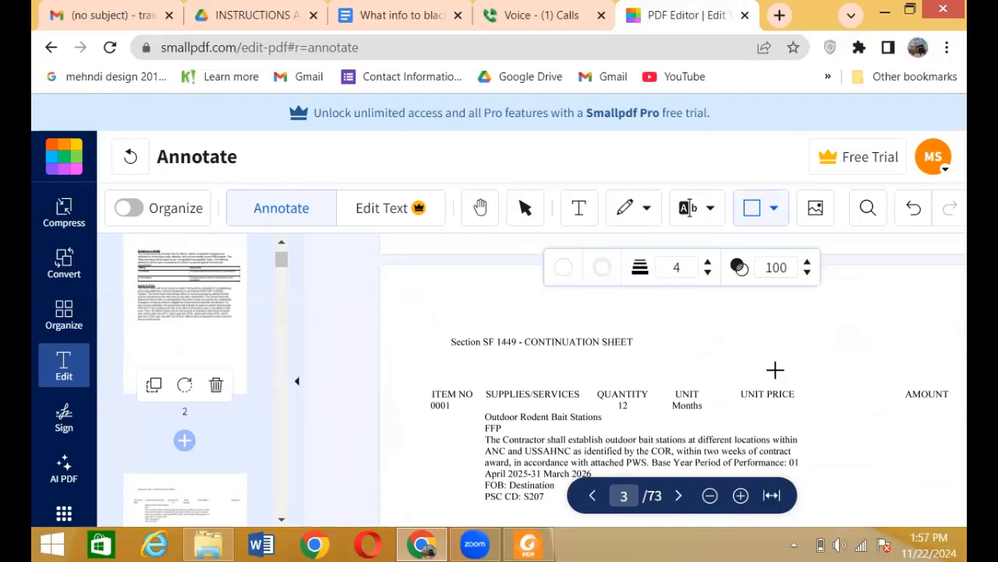
pyautogui.click(563, 268)
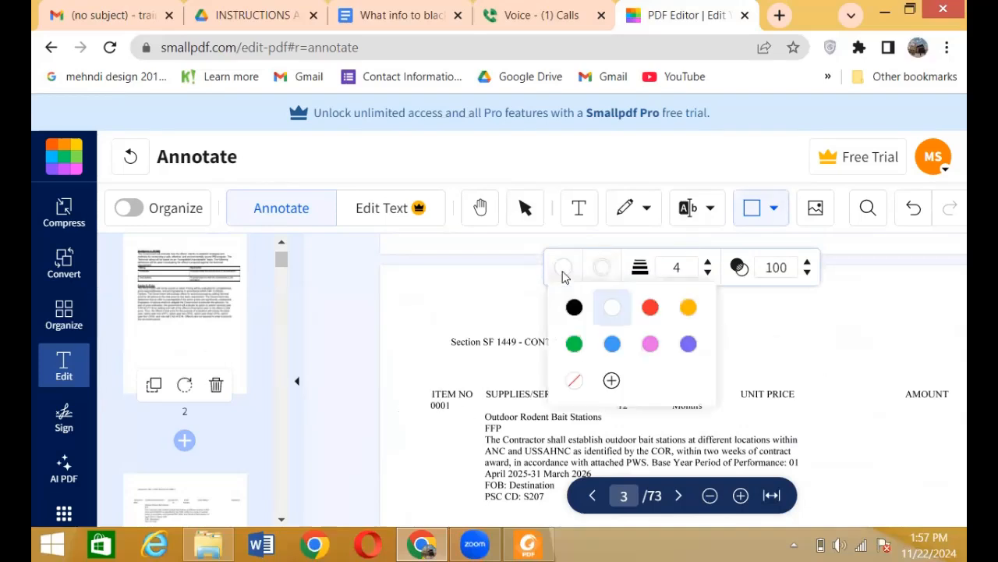
pyautogui.click(480, 304)
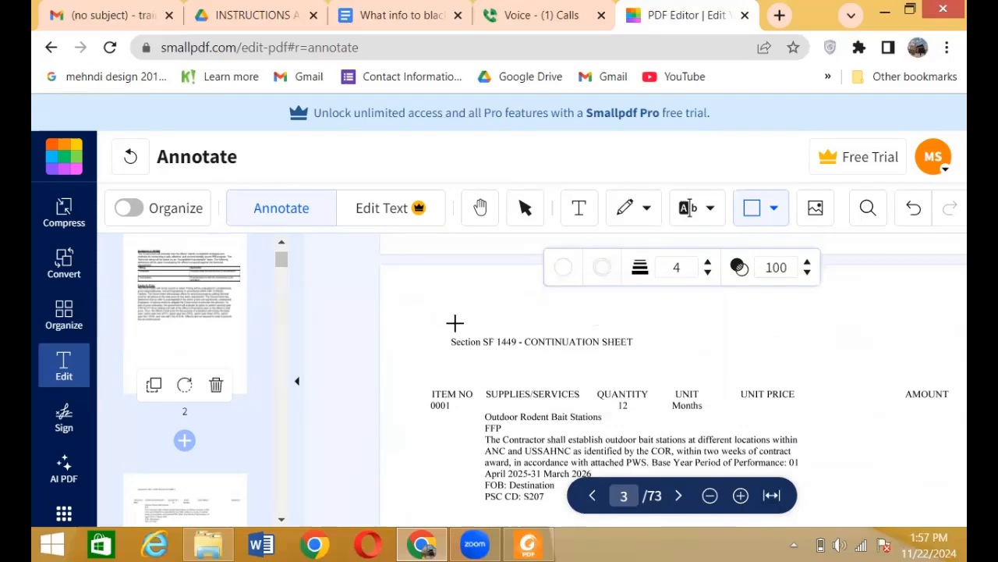
pyautogui.moveTo(454, 334); pyautogui.dragTo(532, 324)
pyautogui.moveTo(652, 356); pyautogui.dragTo(652, 369)
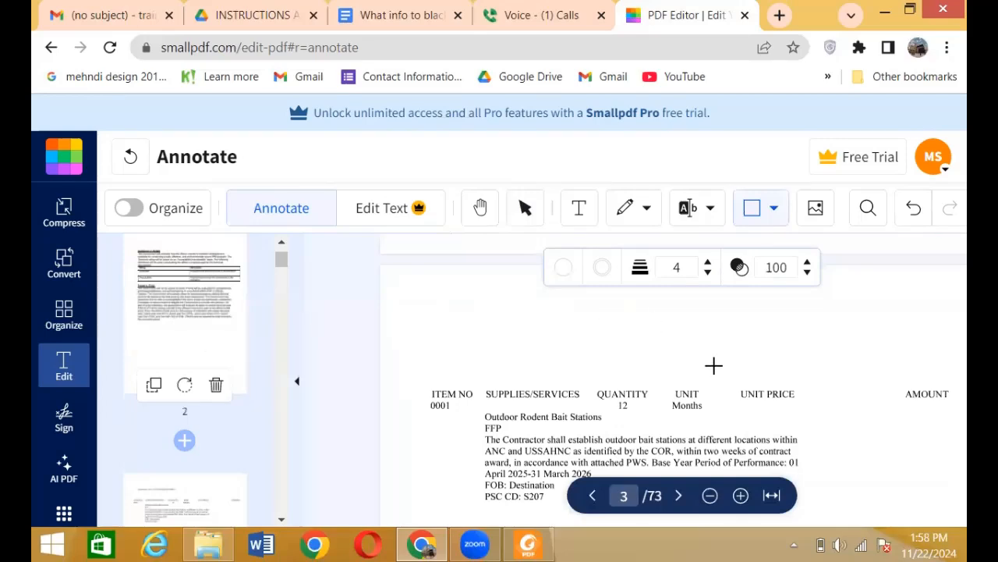
# Step: Cover the INSPECTION AND ACCEPTANCE TERMS section with its CLIN 0001 to 0004 rows on page 12 with a white rectangle
pyautogui.scroll(-10, 714, 365)
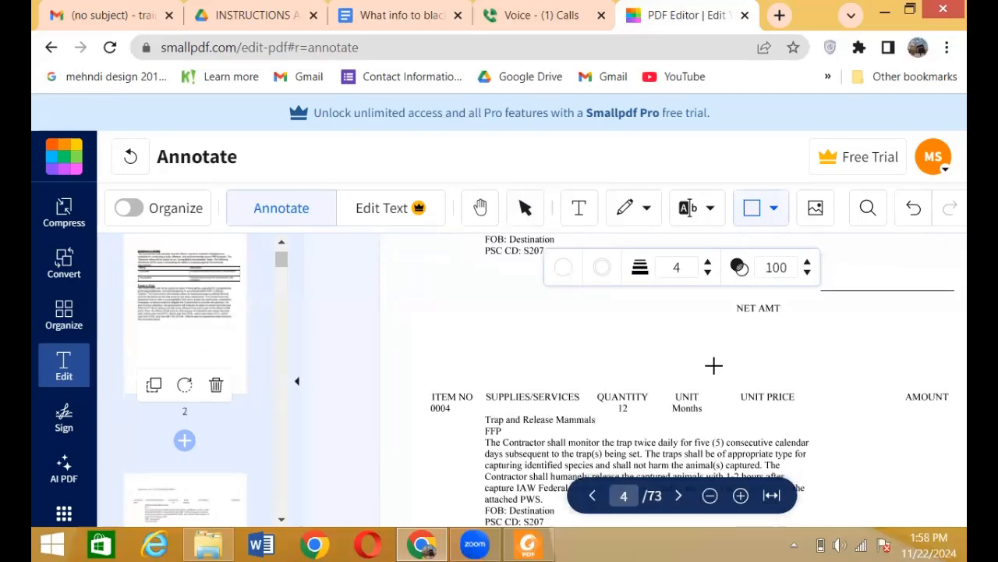
pyautogui.scroll(-15, 714, 365)
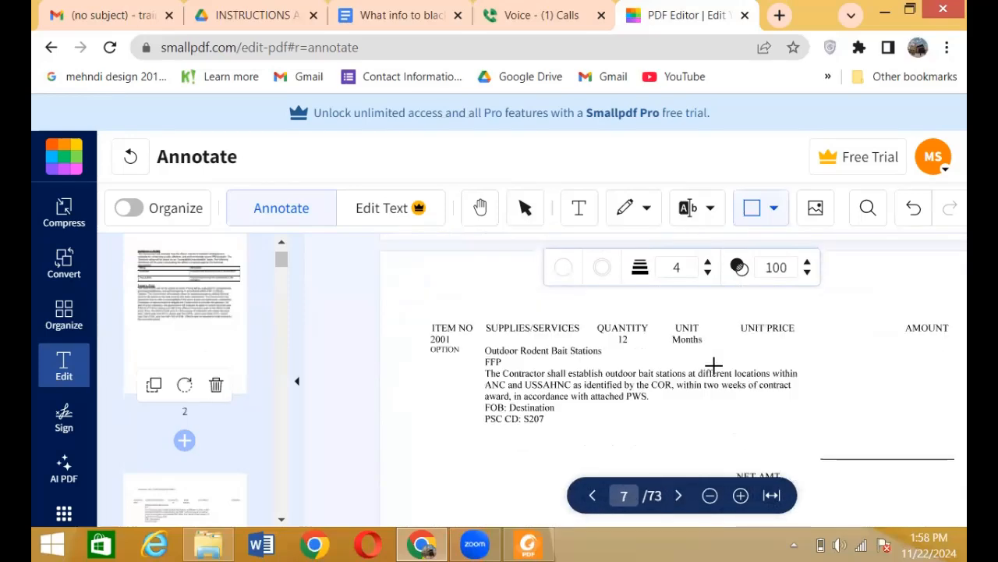
pyautogui.scroll(-15, 714, 365)
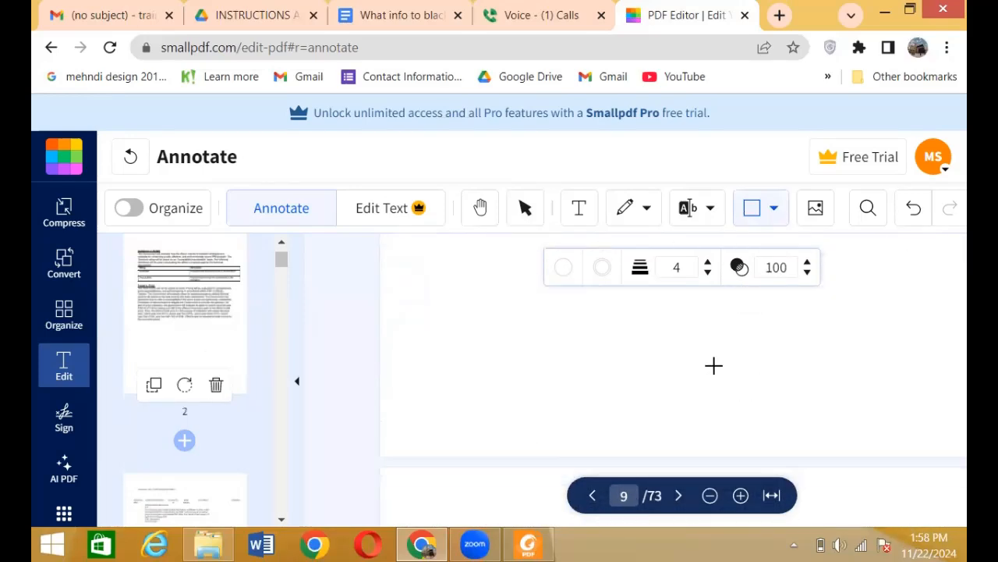
pyautogui.scroll(-15, 714, 365)
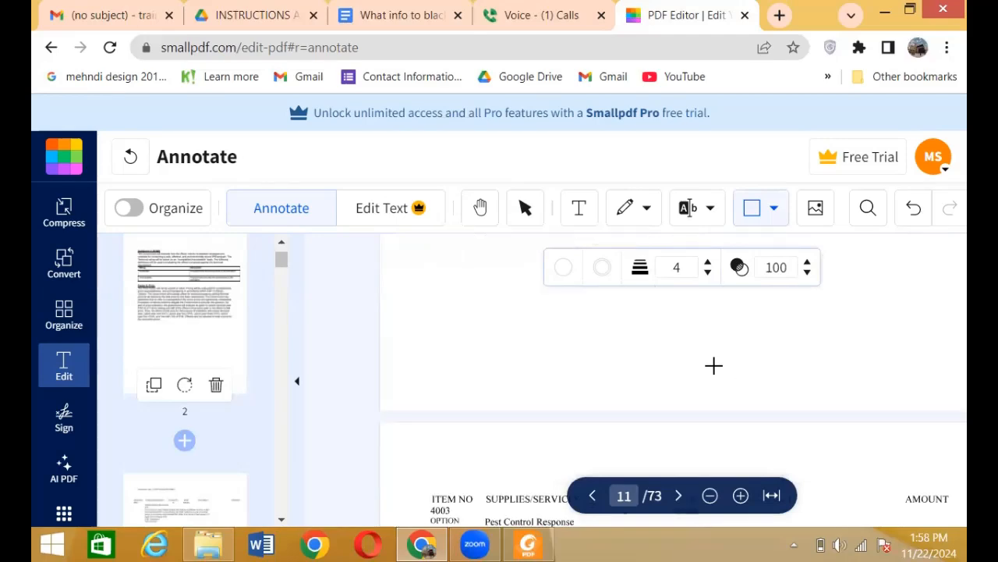
pyautogui.scroll(-15, 714, 365)
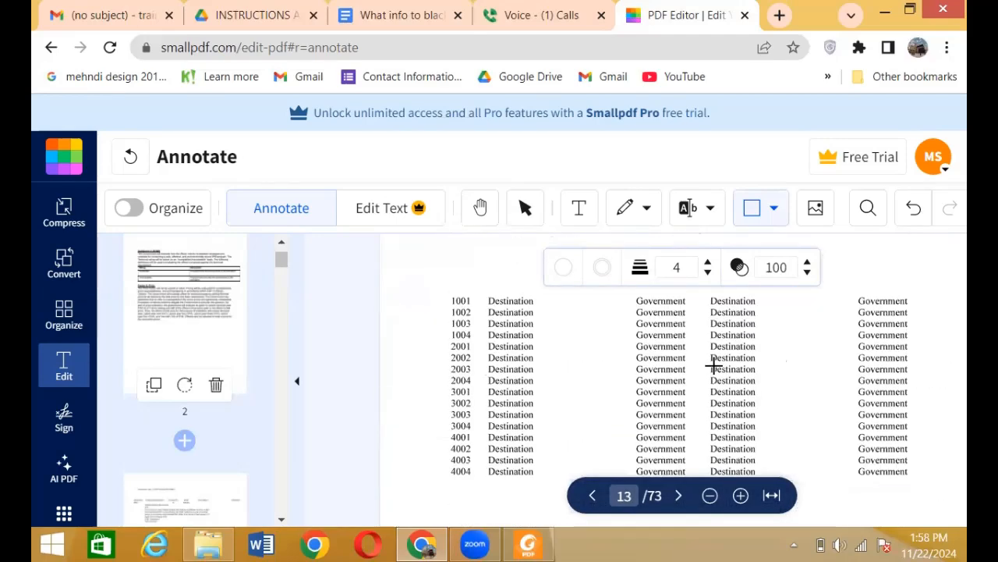
pyautogui.scroll(10, 714, 365)
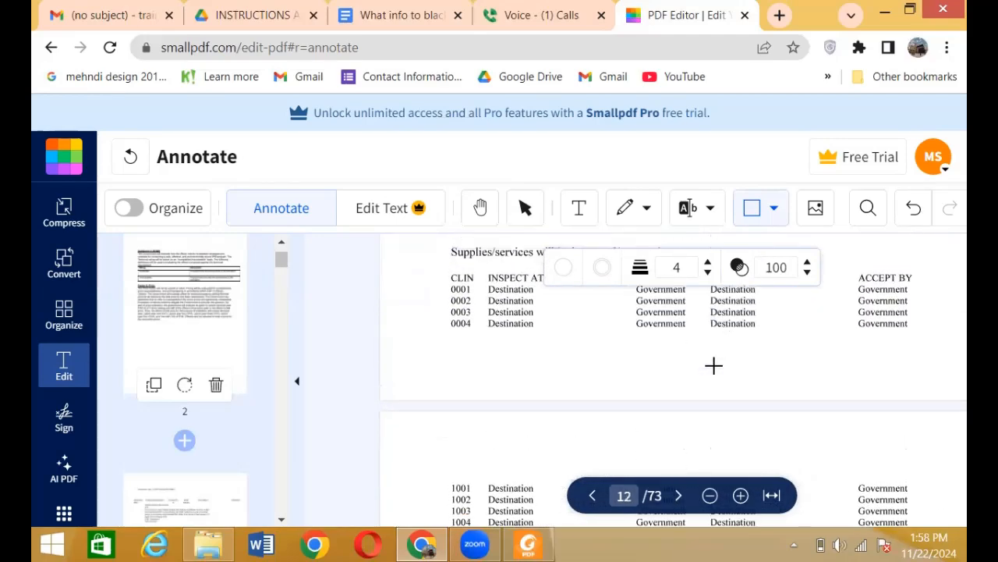
pyautogui.scroll(8, 714, 365)
pyautogui.scroll(-1, 713, 365)
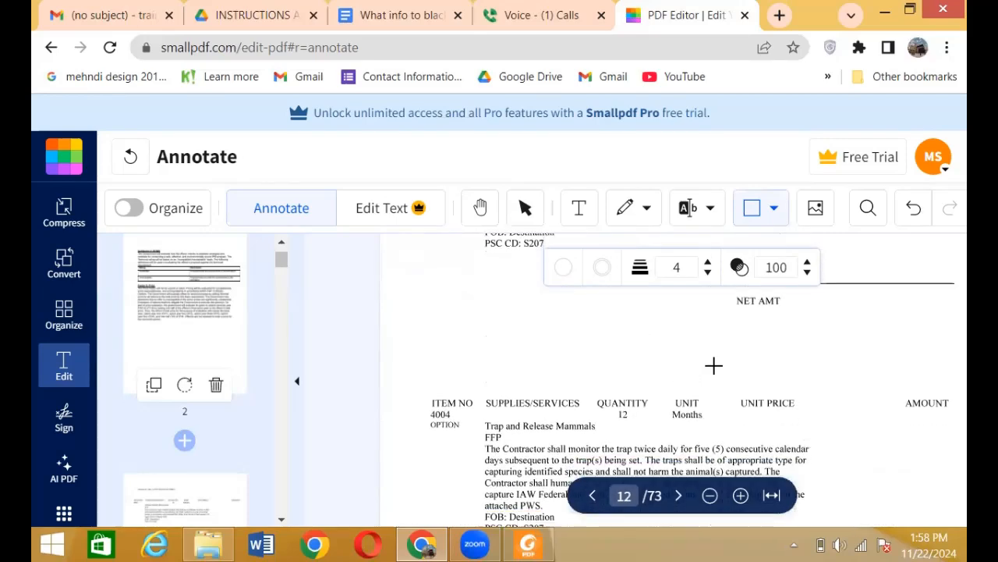
pyautogui.scroll(-3, 713, 365)
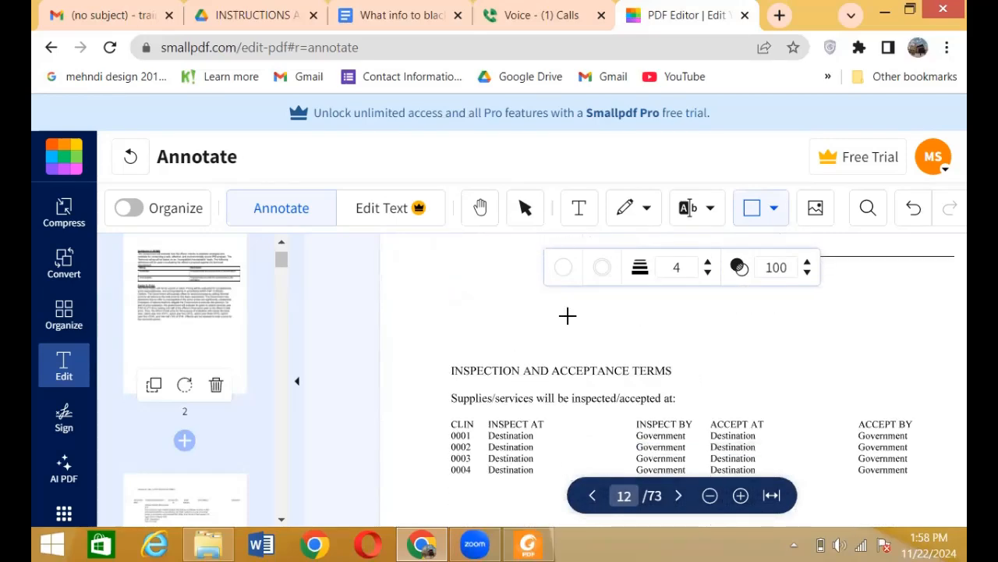
pyautogui.moveTo(490, 429); pyautogui.dragTo(929, 488)
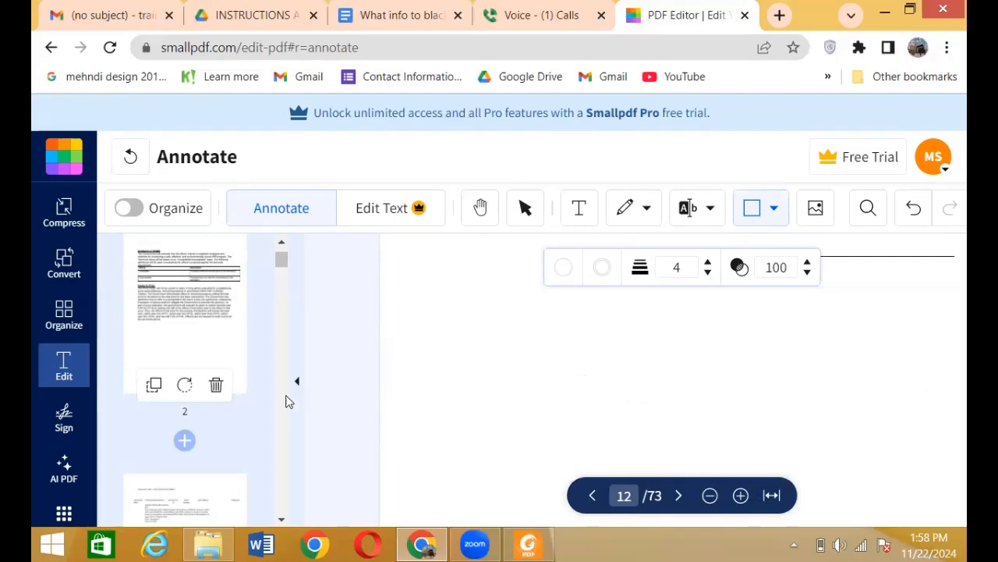
# Step: Cover the remaining inspection and acceptance rows, CLIN 1001 to 4004, on page 13 with a white rectangle
pyautogui.scroll(-5, 399, 413)
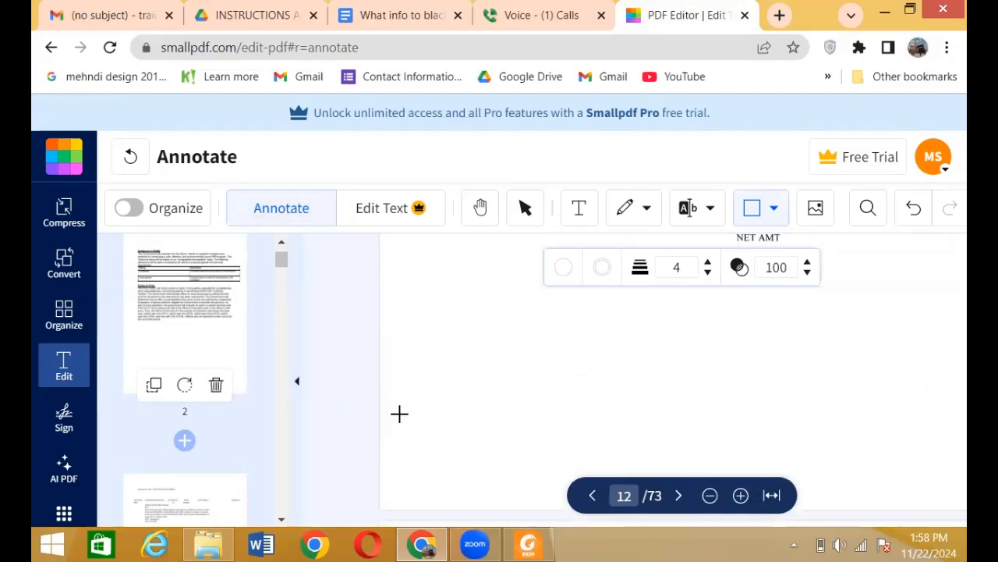
pyautogui.scroll(-1, 399, 413)
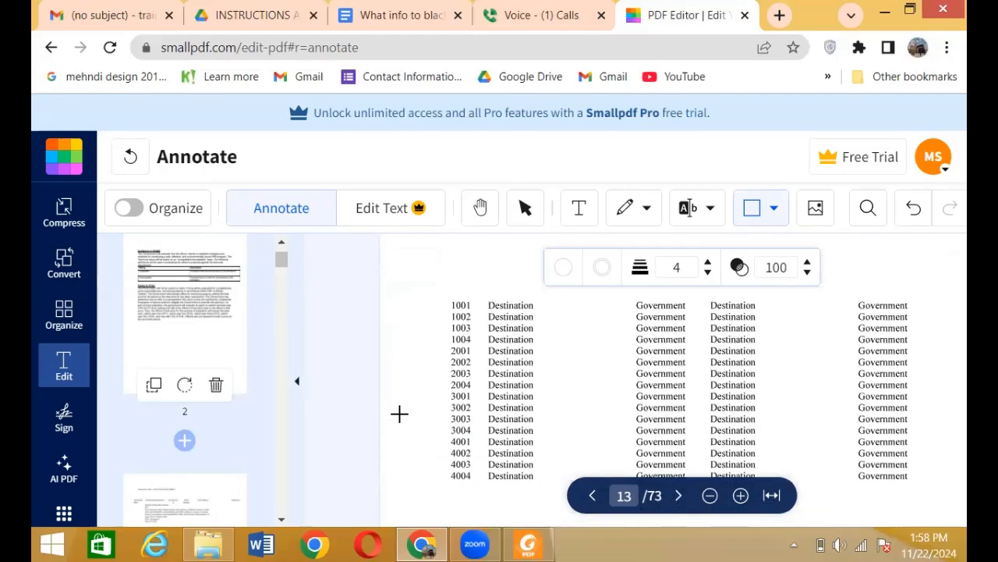
pyautogui.moveTo(435, 296); pyautogui.dragTo(936, 495)
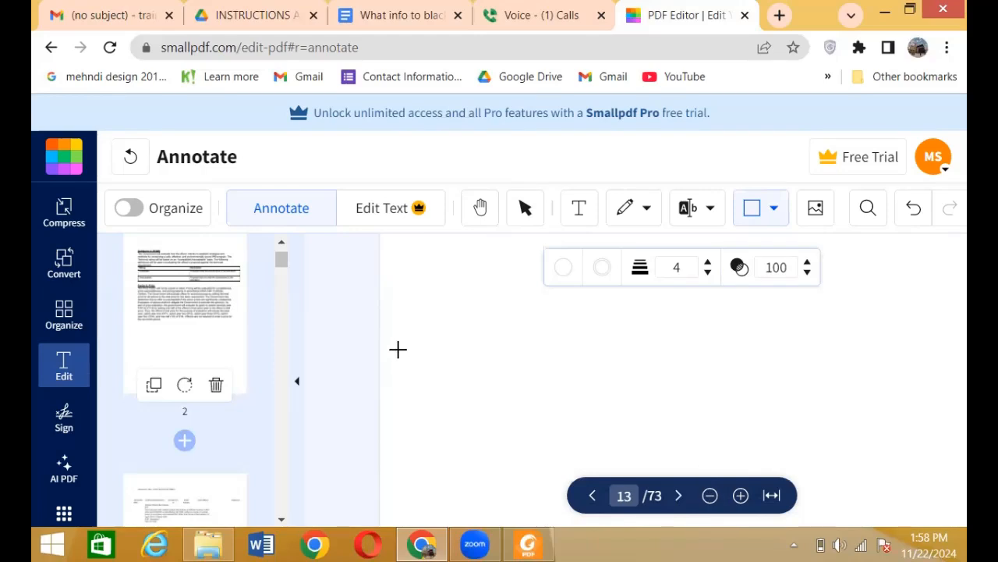
# Step: Delete the two pages carrying the DELIVERY INFORMATION table, starting at page 13
pyautogui.scroll(-5, 397, 348)
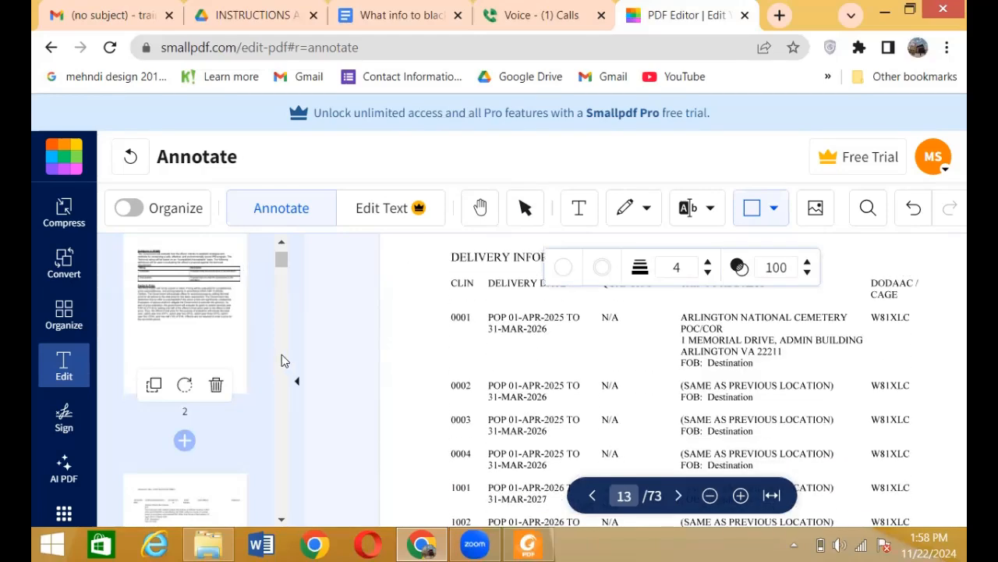
pyautogui.scroll(-6, 282, 361)
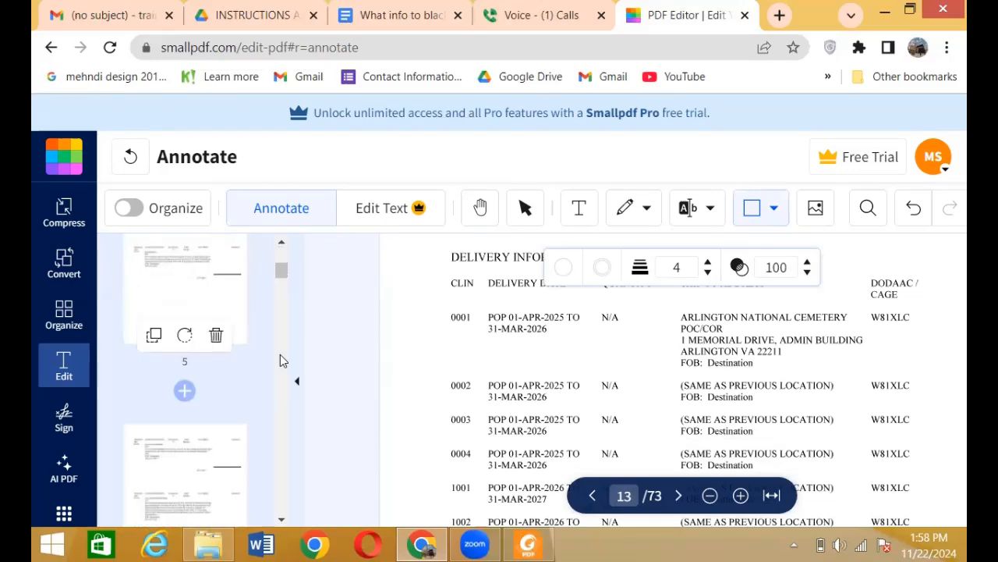
pyautogui.scroll(-2, 281, 360)
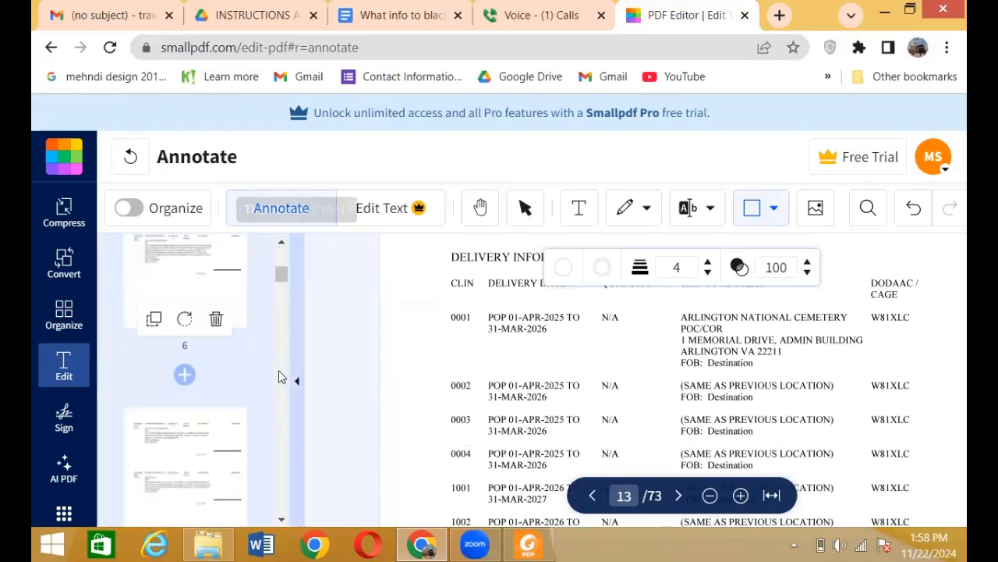
pyautogui.scroll(-3, 281, 377)
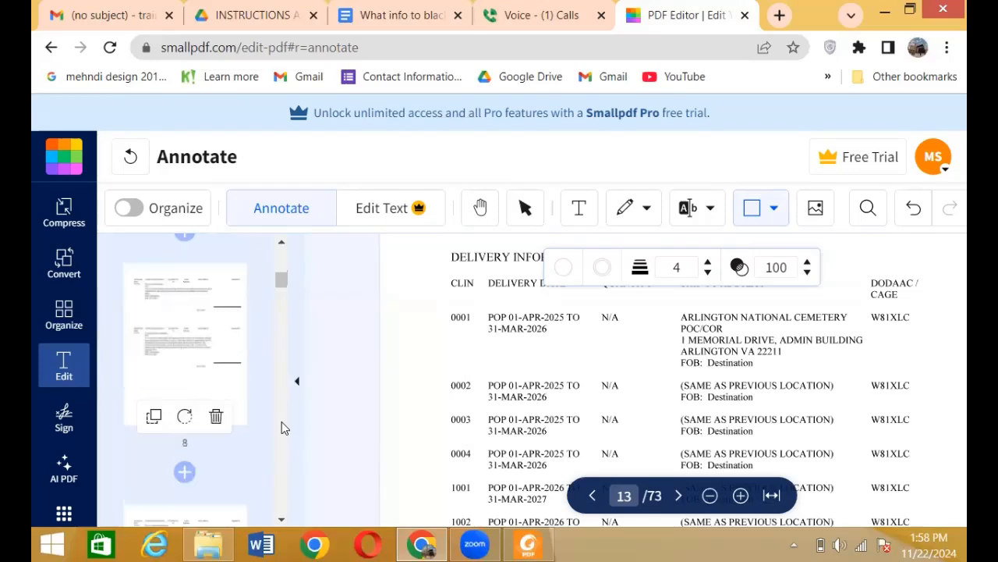
pyautogui.scroll(-4, 281, 421)
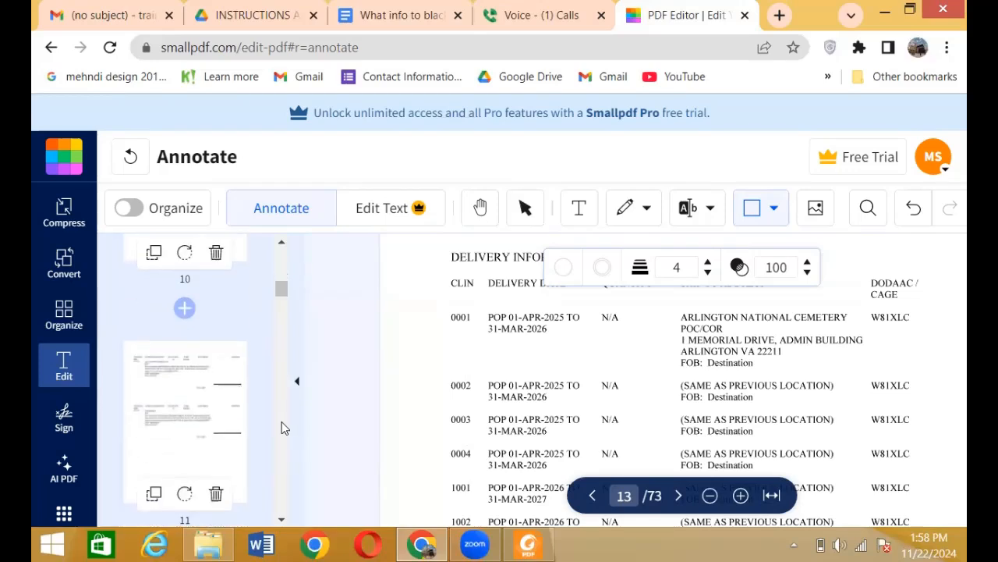
pyautogui.scroll(-4, 282, 421)
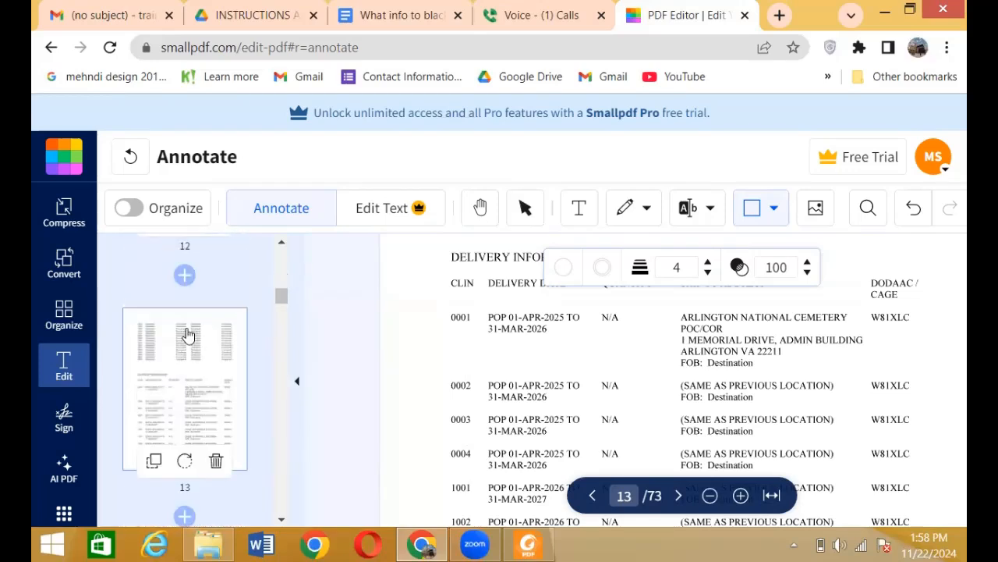
pyautogui.click(187, 336)
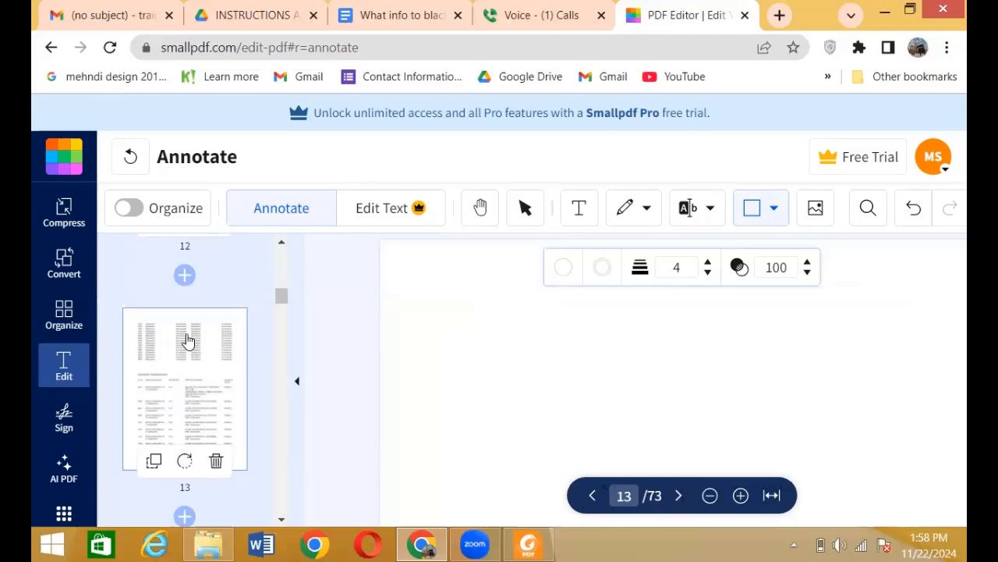
pyautogui.click(216, 460)
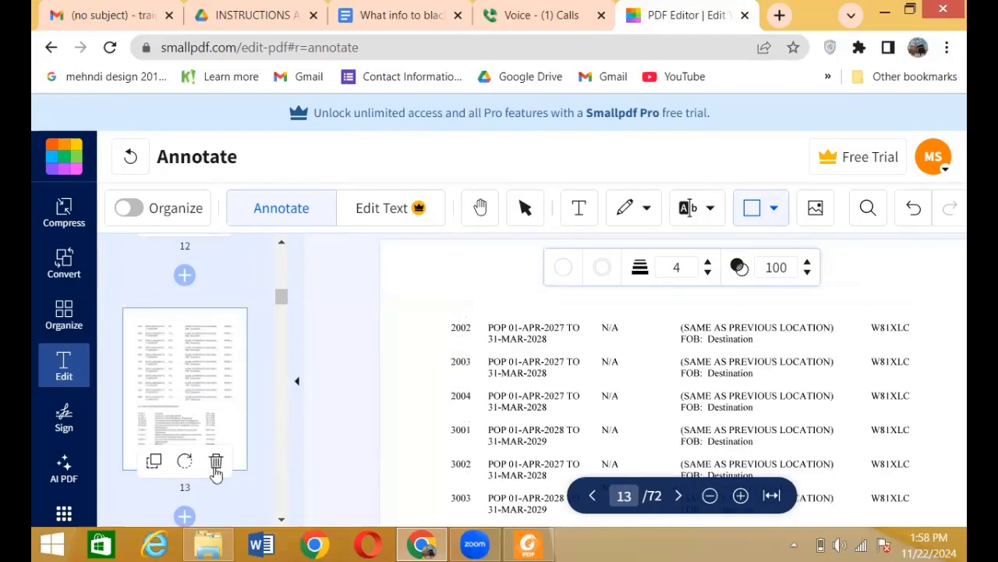
pyautogui.click(216, 462)
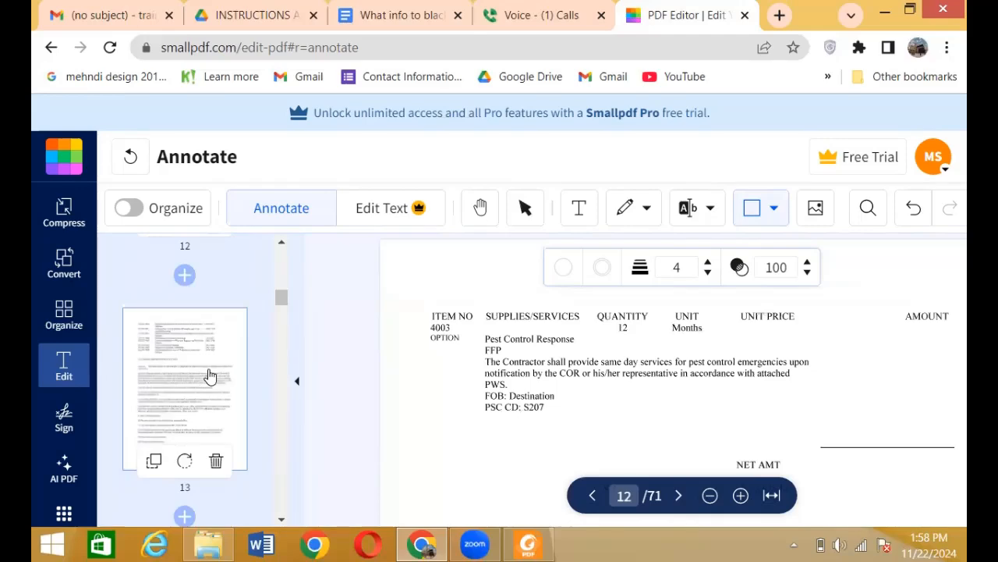
# Step: Delete the six clause pages from page 13 on, including 52.212-1 Instructions to Offerors, up to clause 52.212-4
pyautogui.click(216, 465)
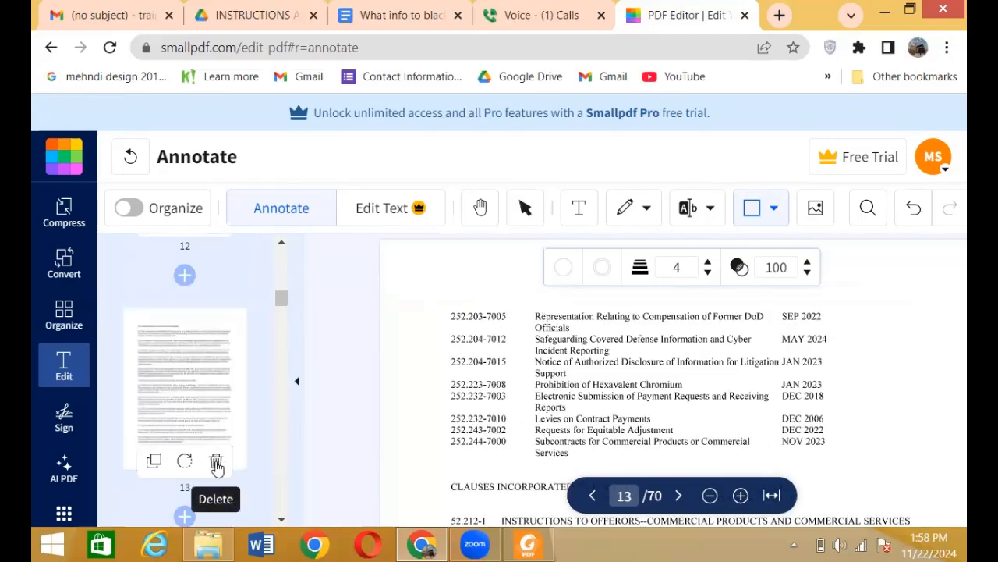
pyautogui.click(216, 465)
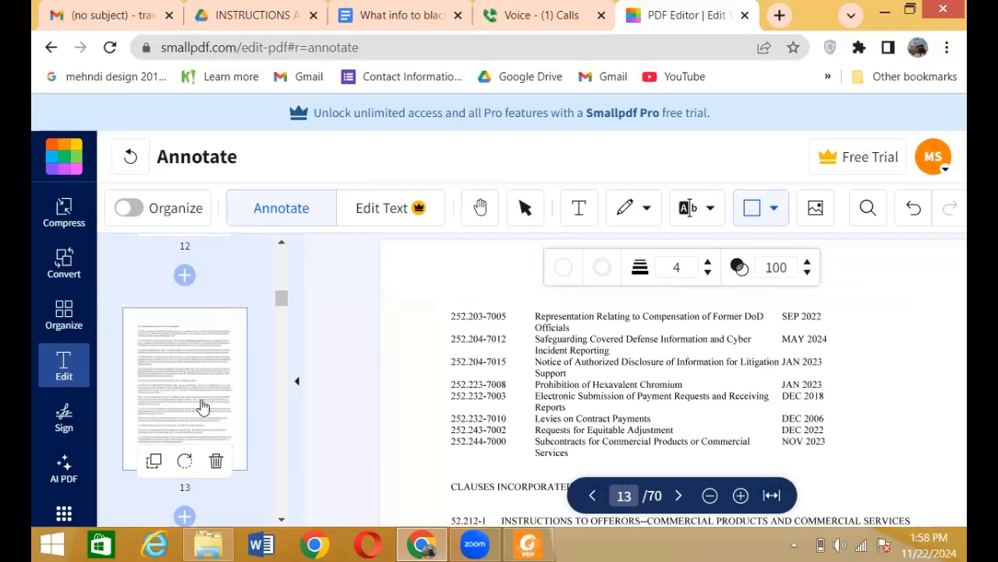
pyautogui.click(221, 465)
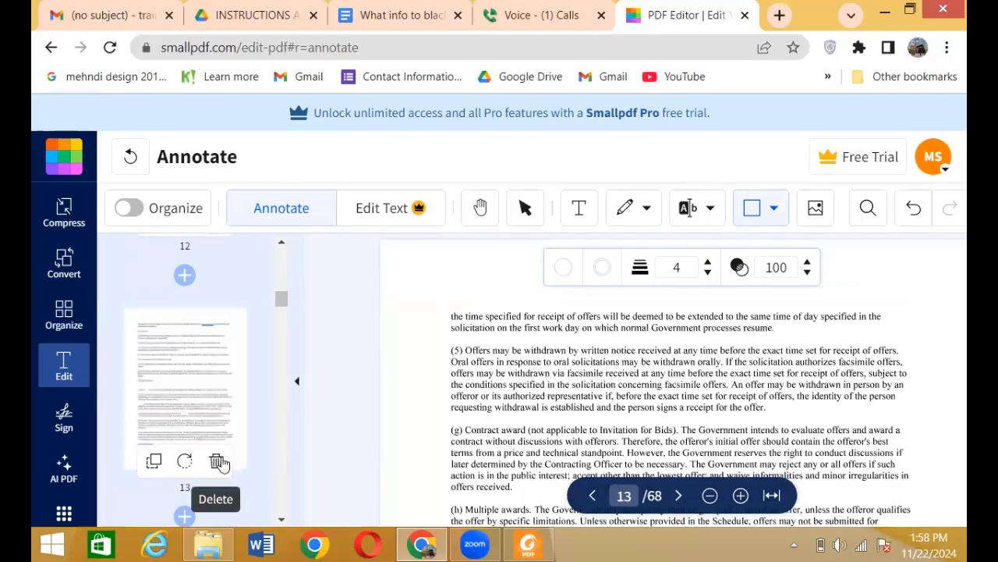
pyautogui.click(218, 461)
pyautogui.click(212, 377)
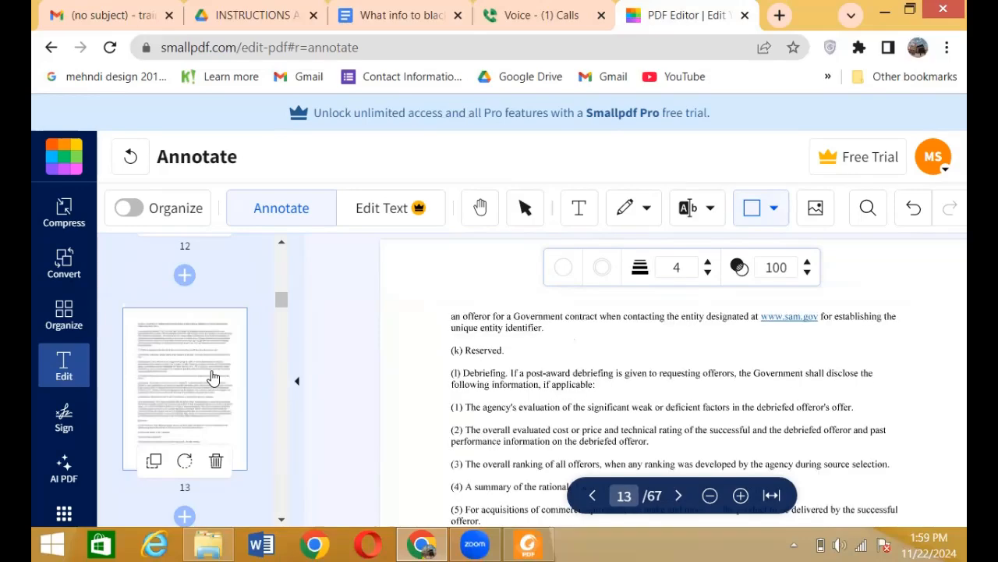
pyautogui.click(216, 462)
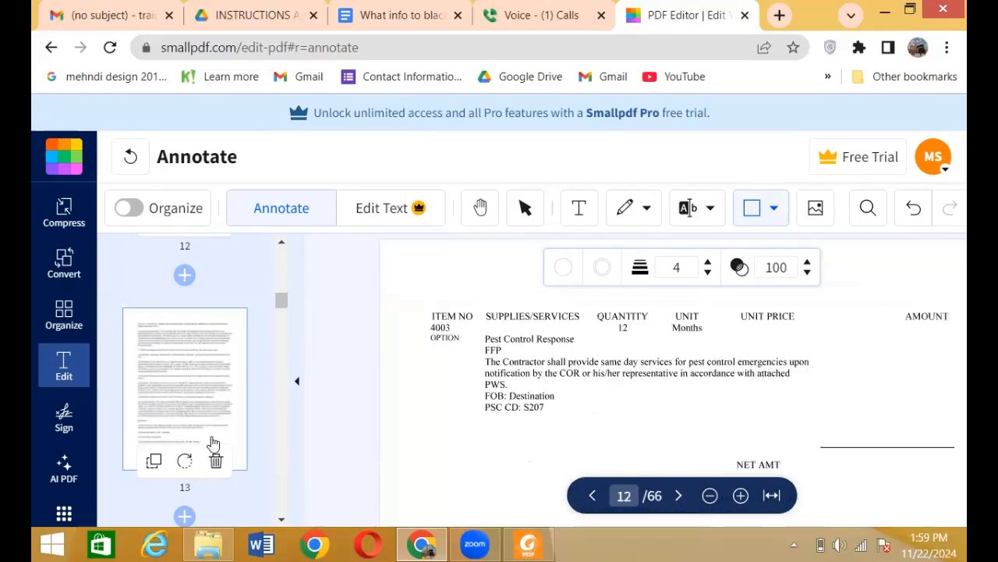
pyautogui.click(218, 462)
# Step: Delete the nine pages from page 13 on, starting with 52.212-4 Contract Terms and Conditions, up to the page listing clause 52.222-55
pyautogui.click(192, 359)
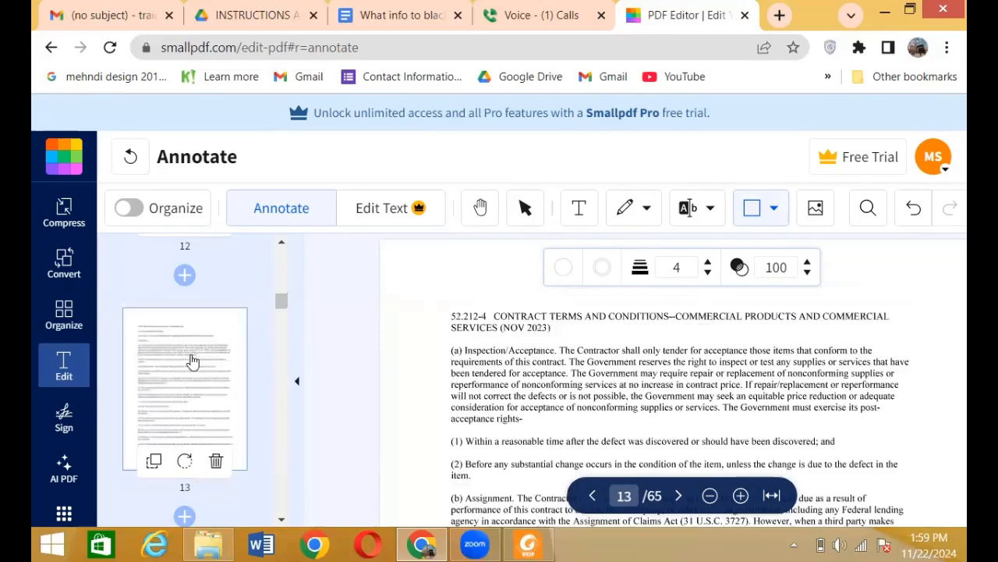
pyautogui.click(217, 464)
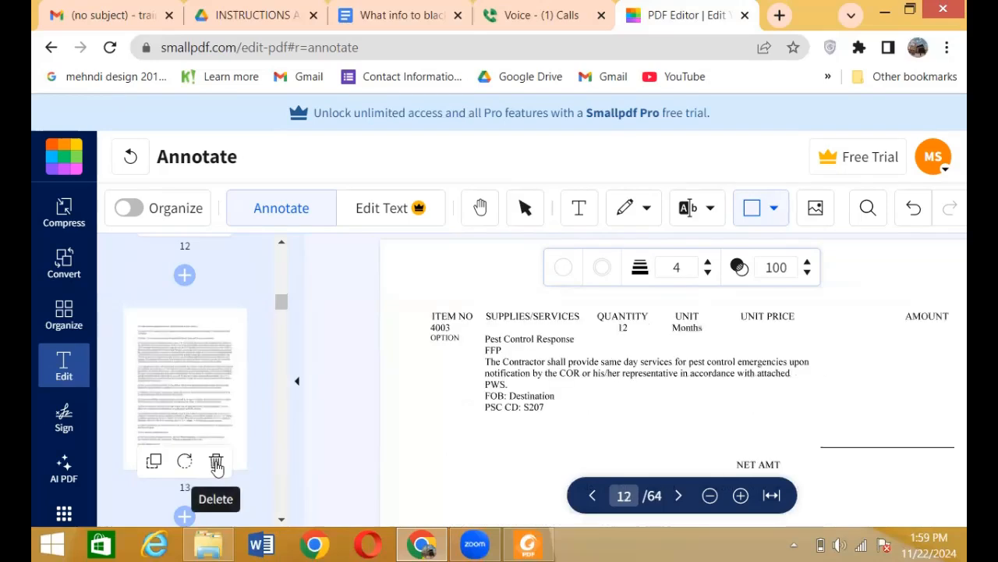
pyautogui.click(217, 464)
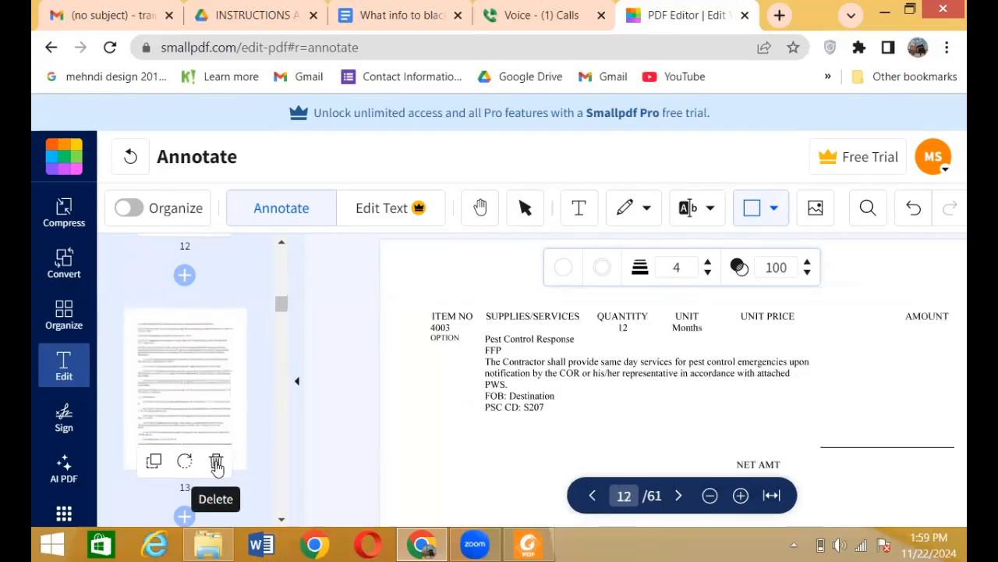
pyautogui.click(217, 463)
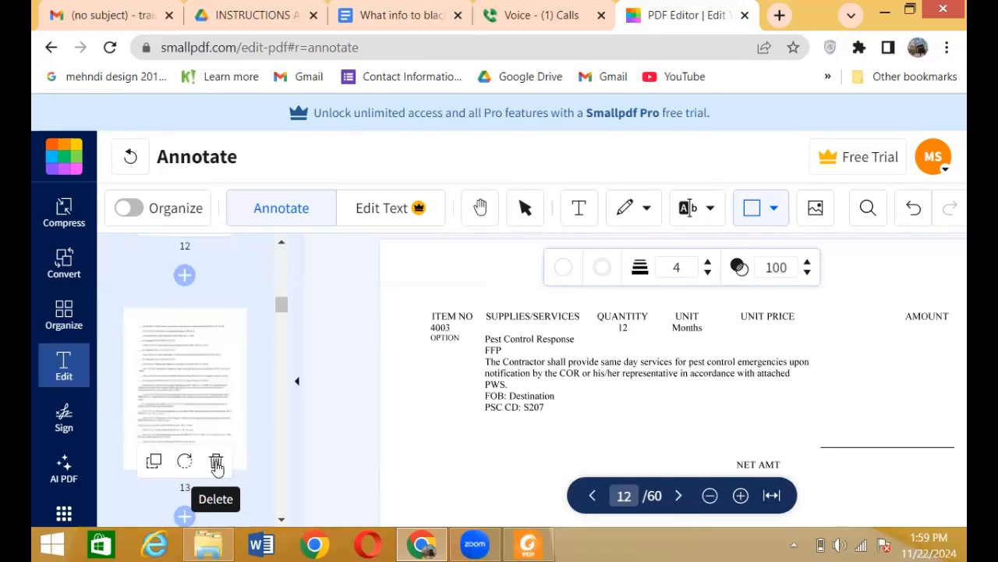
pyautogui.click(217, 463)
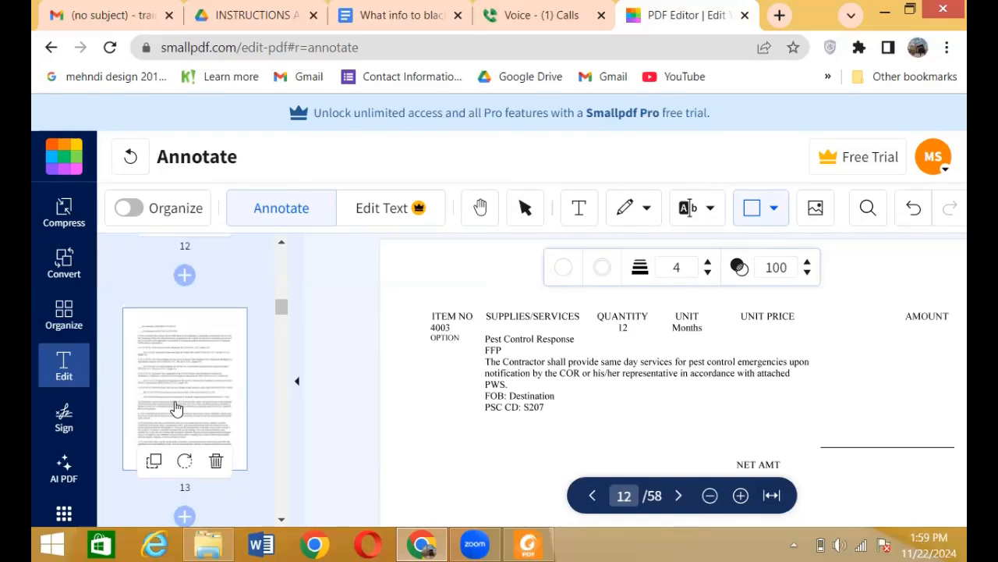
pyautogui.click(216, 461)
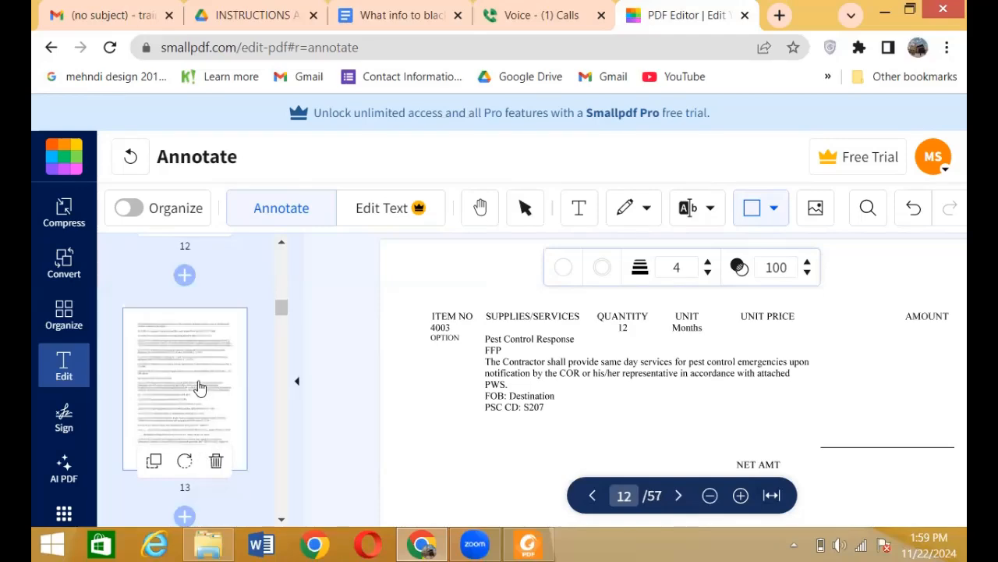
pyautogui.click(216, 461)
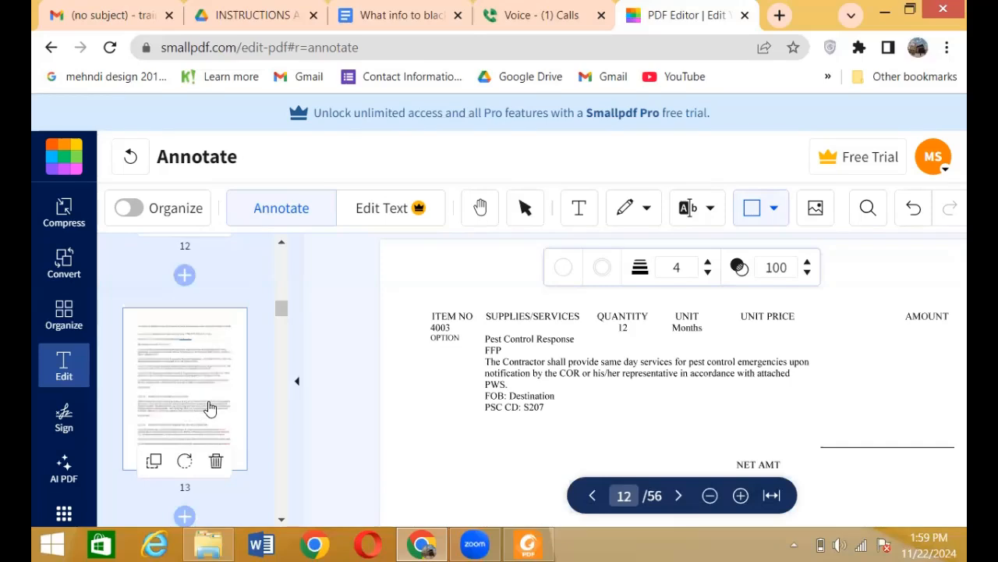
# Step: Delete three more pages at page 13, from the one listing clause 52.222-55 through the WAWF Routing Data Table page
pyautogui.click(209, 408)
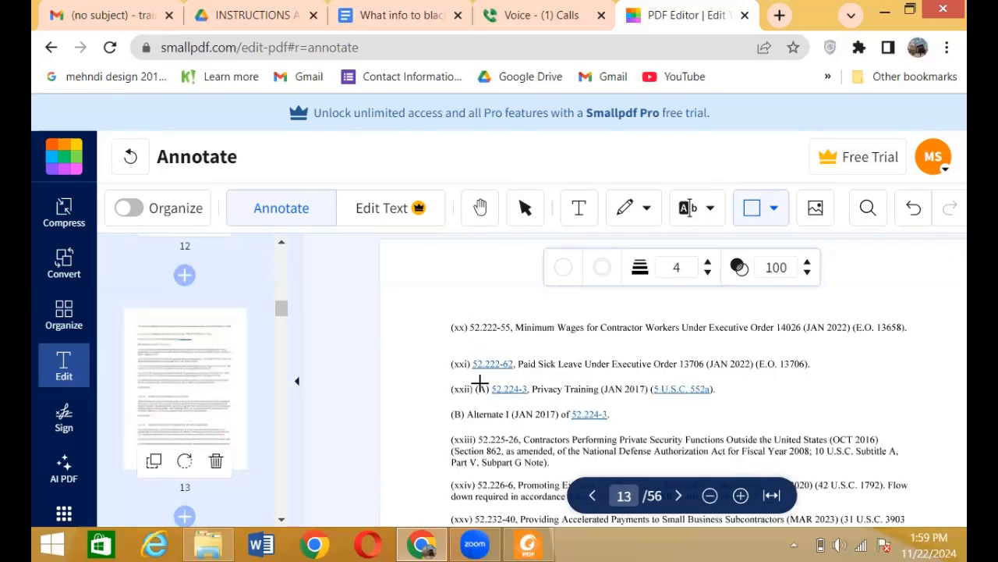
pyautogui.click(216, 461)
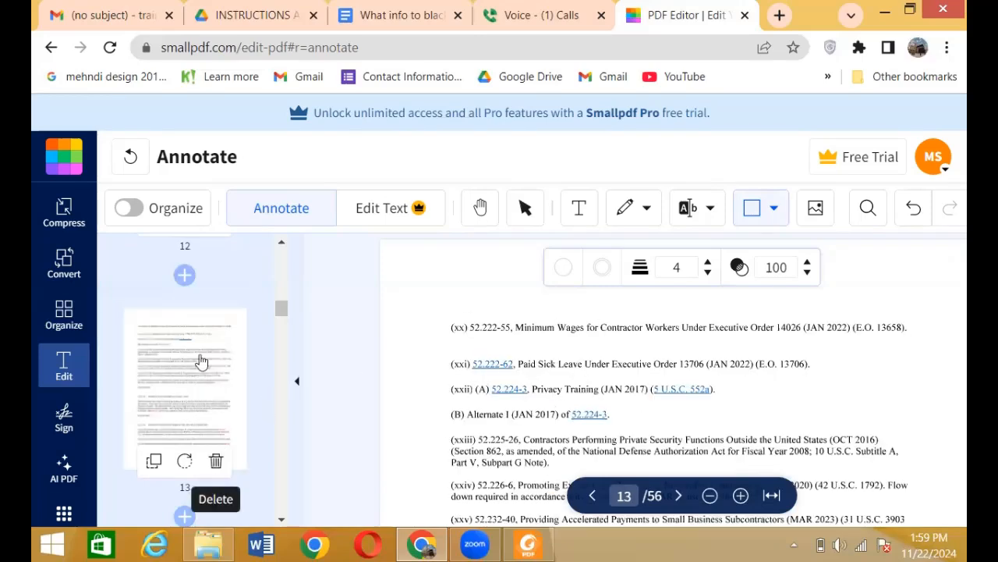
pyautogui.click(194, 372)
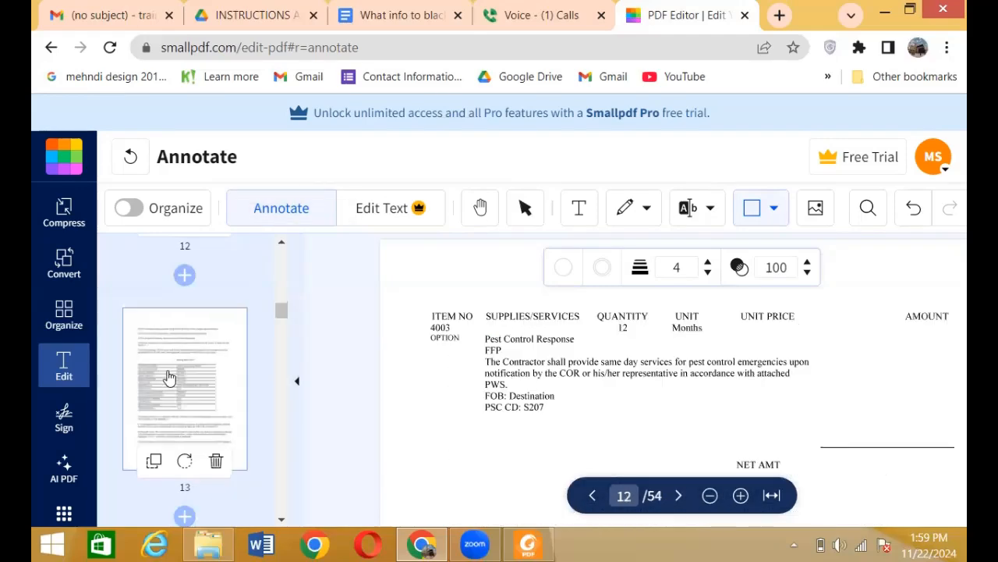
pyautogui.click(167, 376)
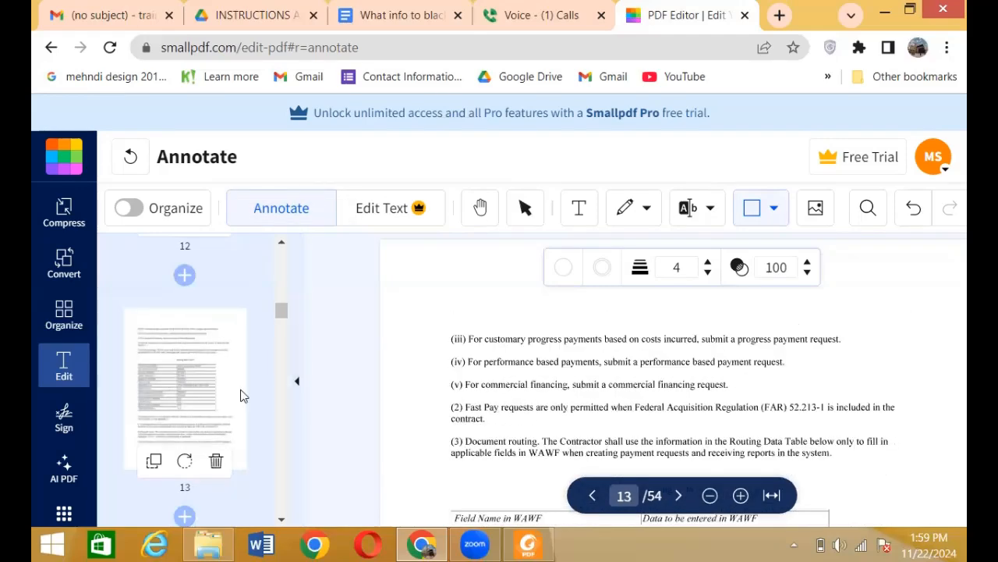
pyautogui.click(216, 461)
# Step: Cover the clause text above the PERFORMANCE WORK STATEMENT heading on page 13 with a white rectangle
pyautogui.click(186, 375)
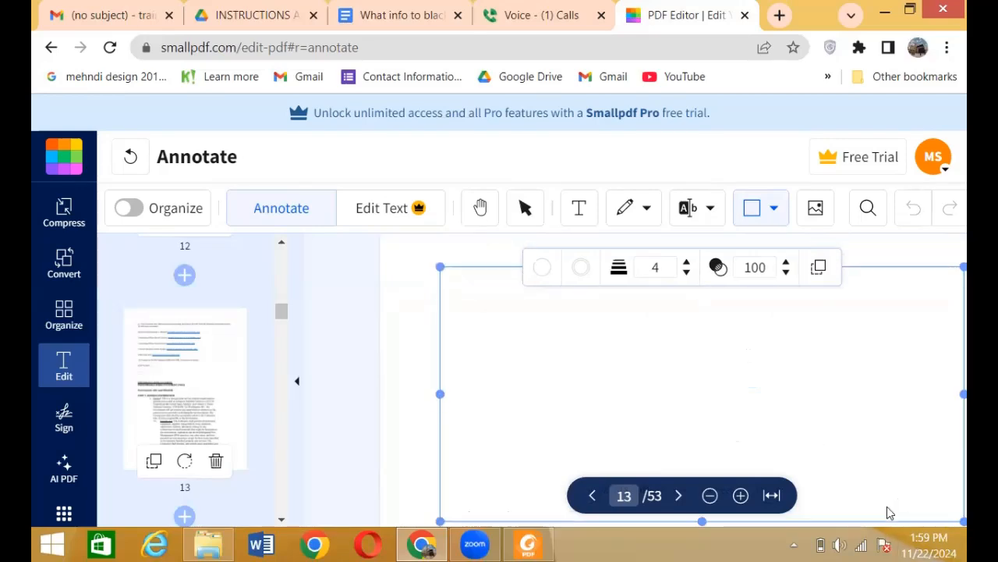
pyautogui.scroll(1, 890, 512)
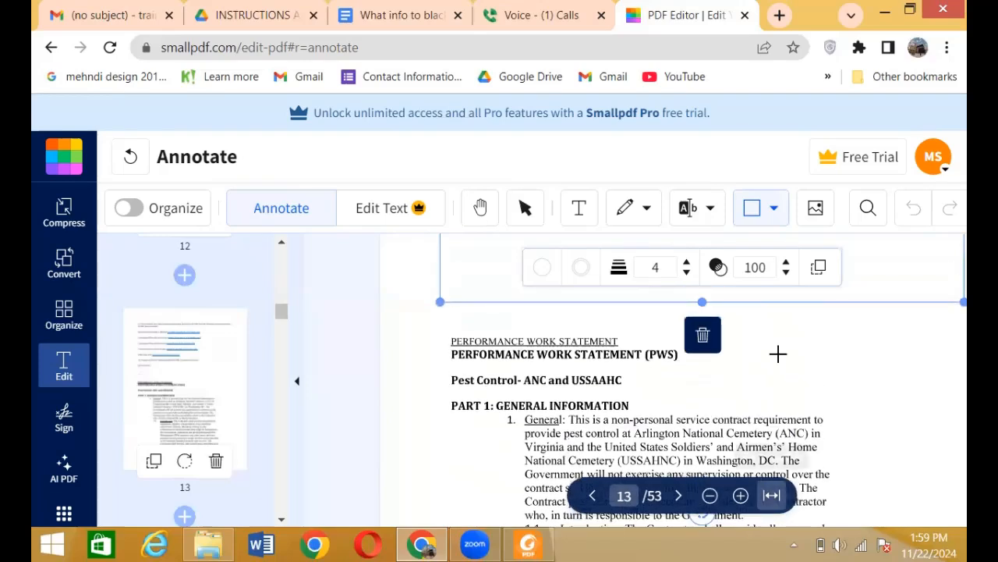
pyautogui.click(419, 463)
pyautogui.scroll(1, 418, 464)
pyautogui.scroll(2, 418, 463)
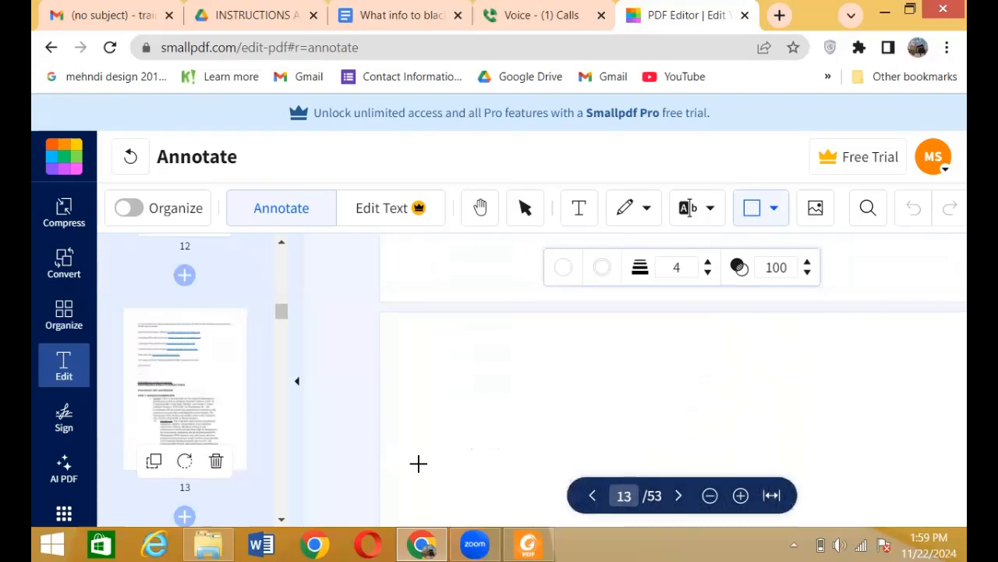
# Step: Add a wide text box over the covered area of page 13 reading "LEFT BLANK ON PURPOSE"
pyautogui.click(579, 207)
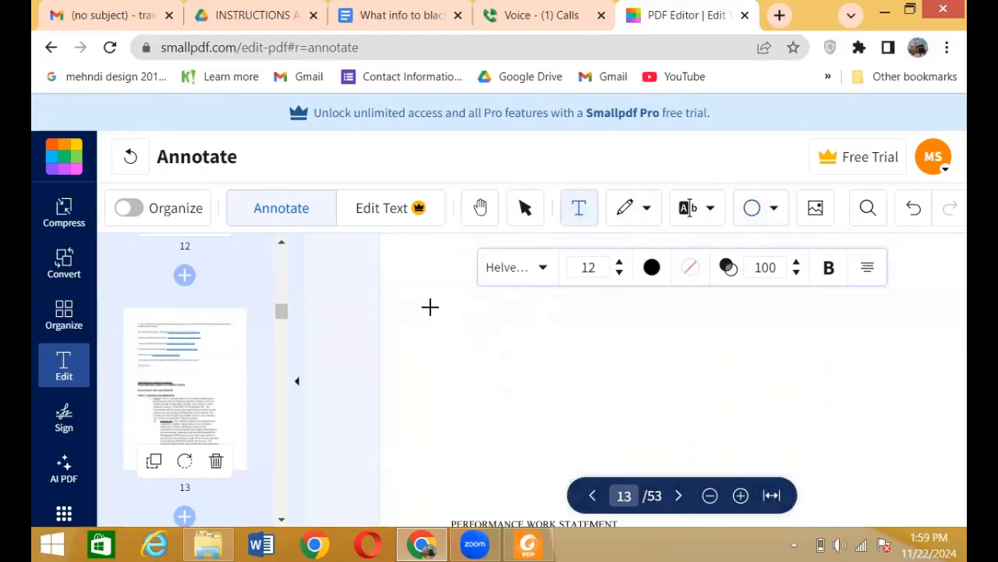
pyautogui.moveTo(652, 433); pyautogui.dragTo(911, 463)
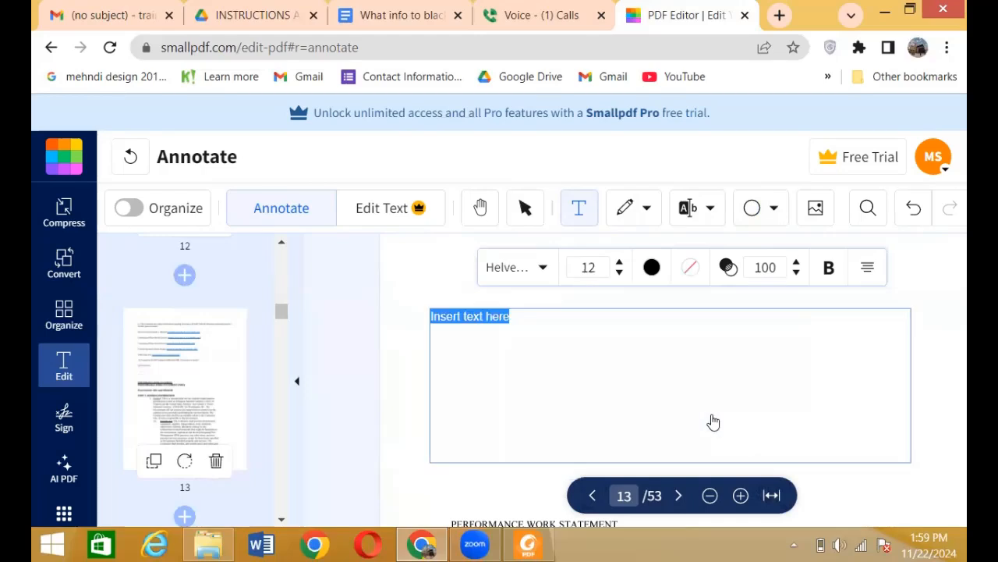
pyautogui.press('BackSpace')
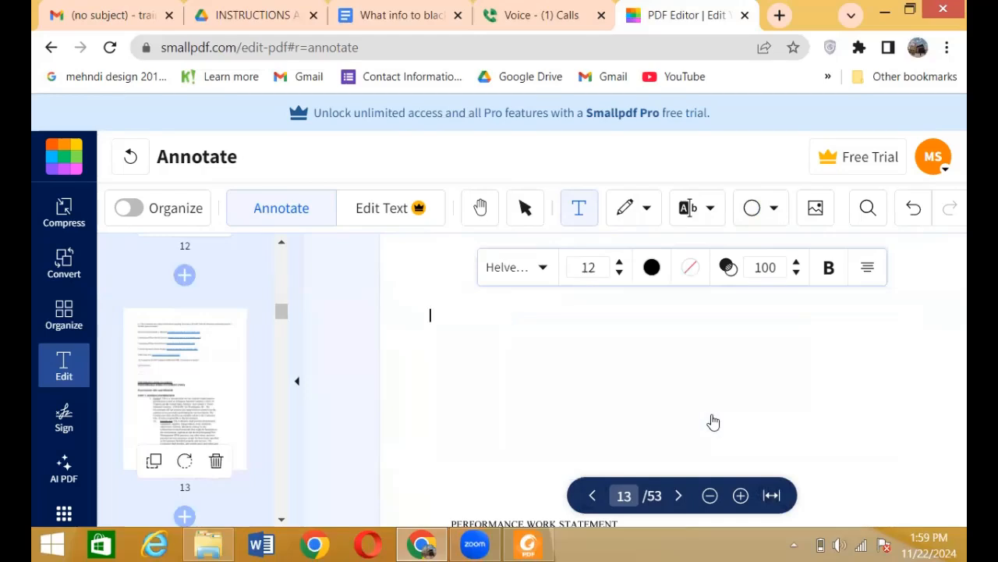
pyautogui.write('LE')
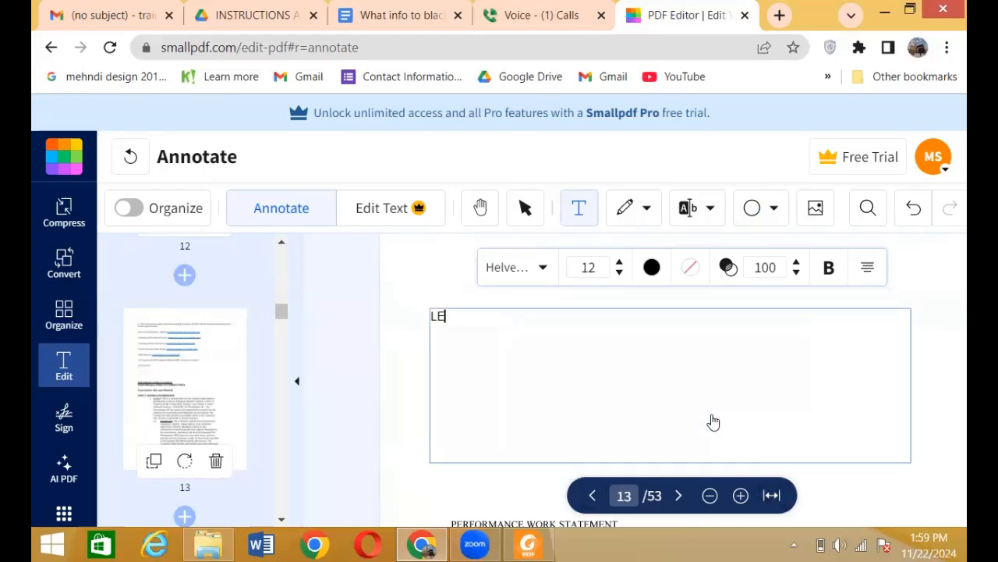
pyautogui.write('FT BLANK ON PURPOSE')
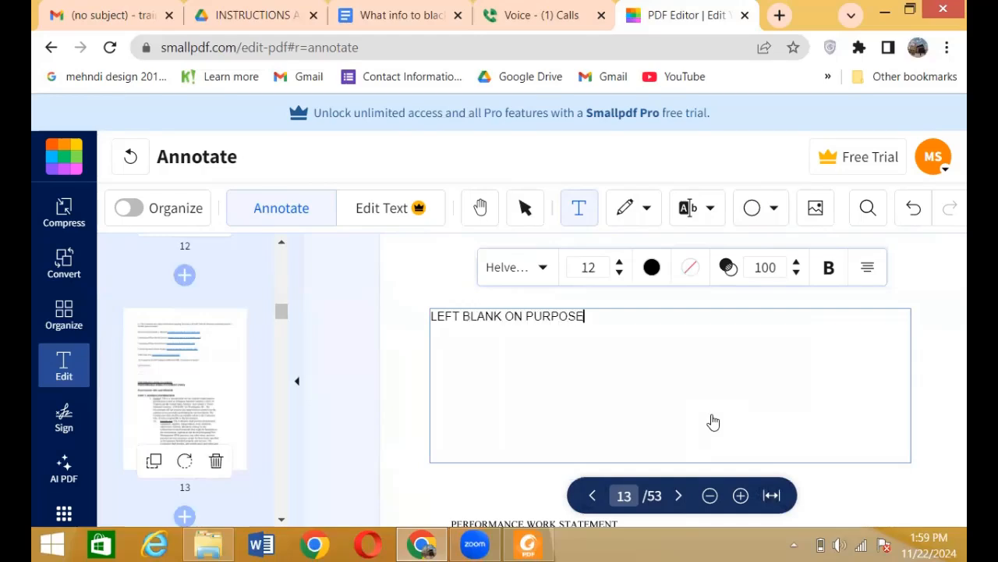
# Step: Indent the LEFT BLANK ON PURPOSE note toward the middle of its text box and shift it down three lines
pyautogui.click(432, 316)
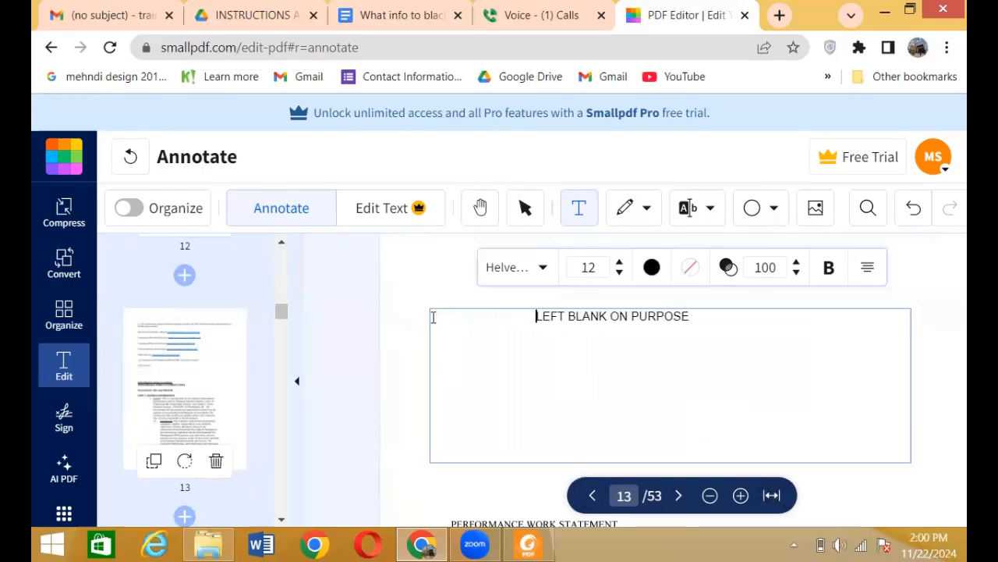
pyautogui.press('Return')
pyautogui.press('Return')
pyautogui.press('Return')
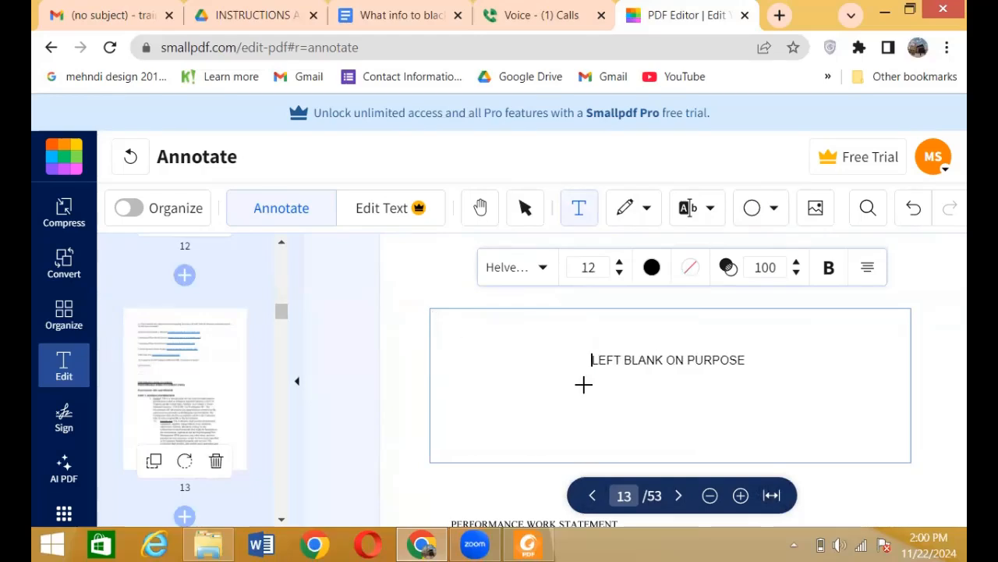
# Step: Make the LEFT BLANK ON PURPOSE note on page 13 bold and enlarge its text to size 13
pyautogui.moveTo(746, 358); pyautogui.dragTo(431, 343)
pyautogui.click(831, 268)
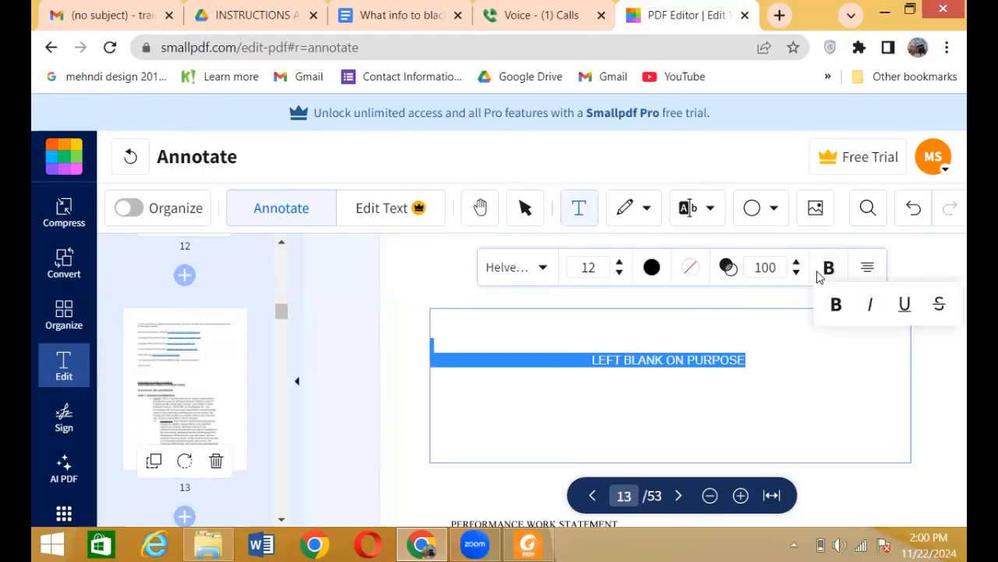
pyautogui.click(836, 305)
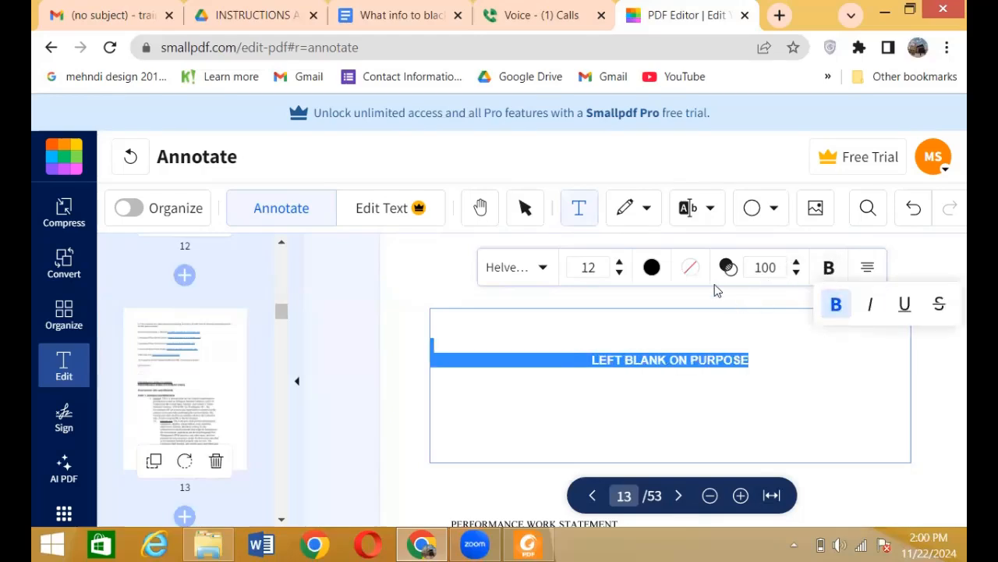
pyautogui.click(621, 266)
pyautogui.click(396, 444)
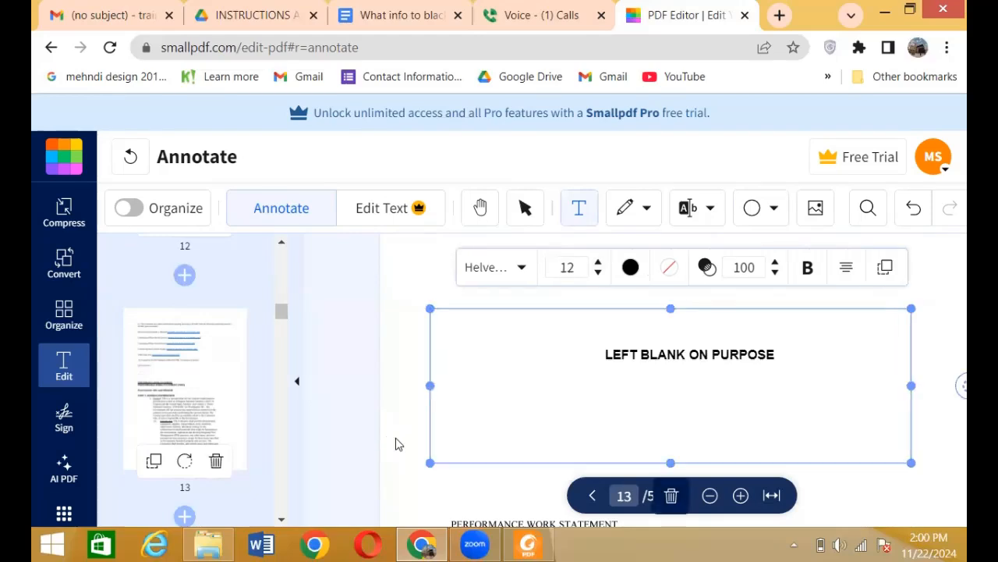
pyautogui.click(871, 497)
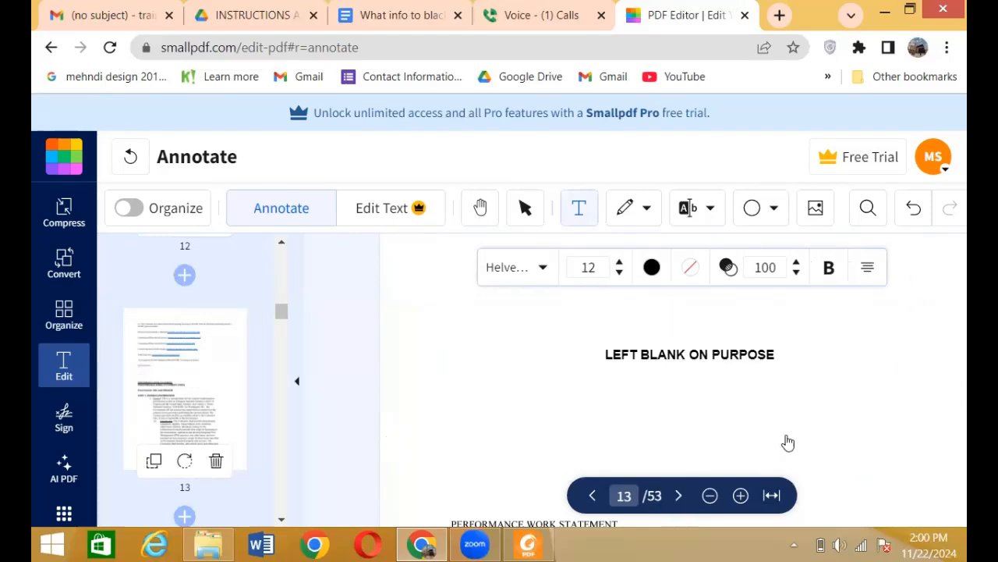
# Step: Remove the bold formatting from the LEFT BLANK ON PURPOSE note
pyautogui.click(661, 366)
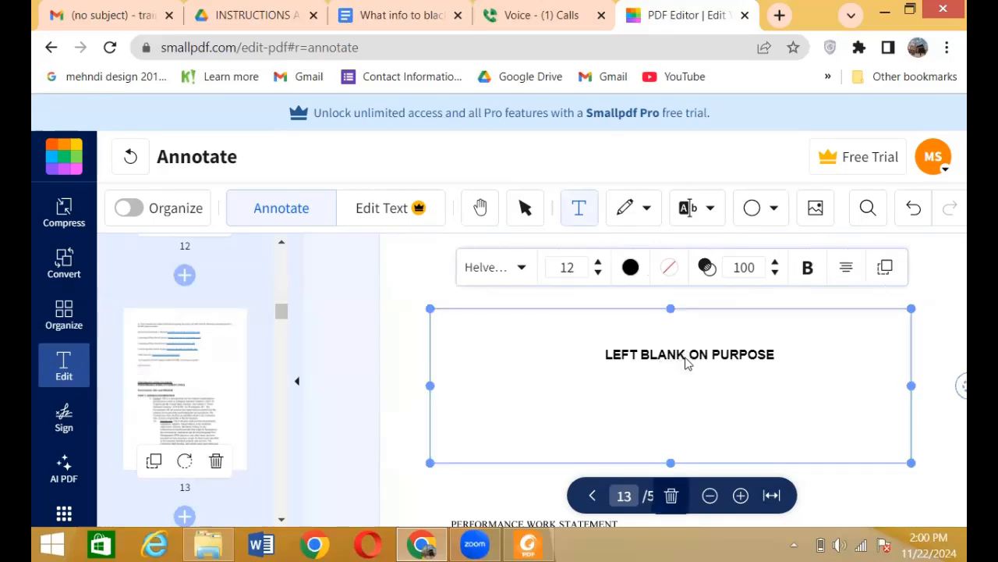
pyautogui.click(687, 363)
pyautogui.click(807, 268)
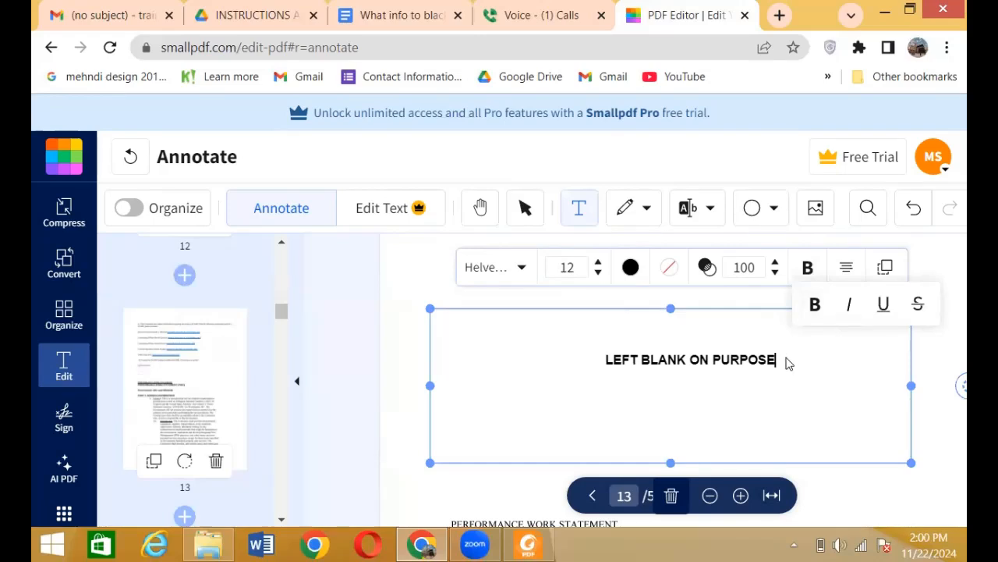
pyautogui.moveTo(603, 358); pyautogui.dragTo(773, 360)
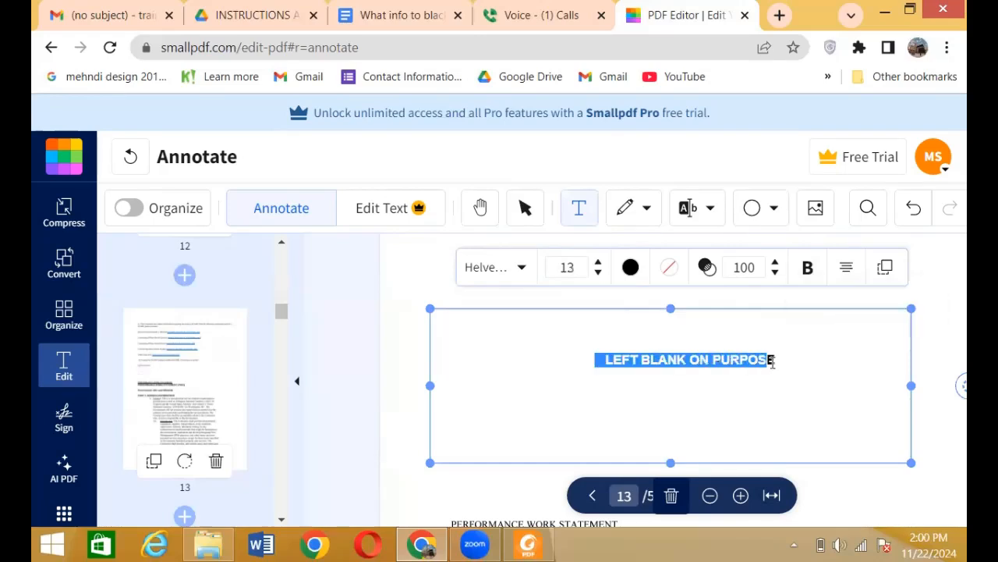
pyautogui.click(807, 267)
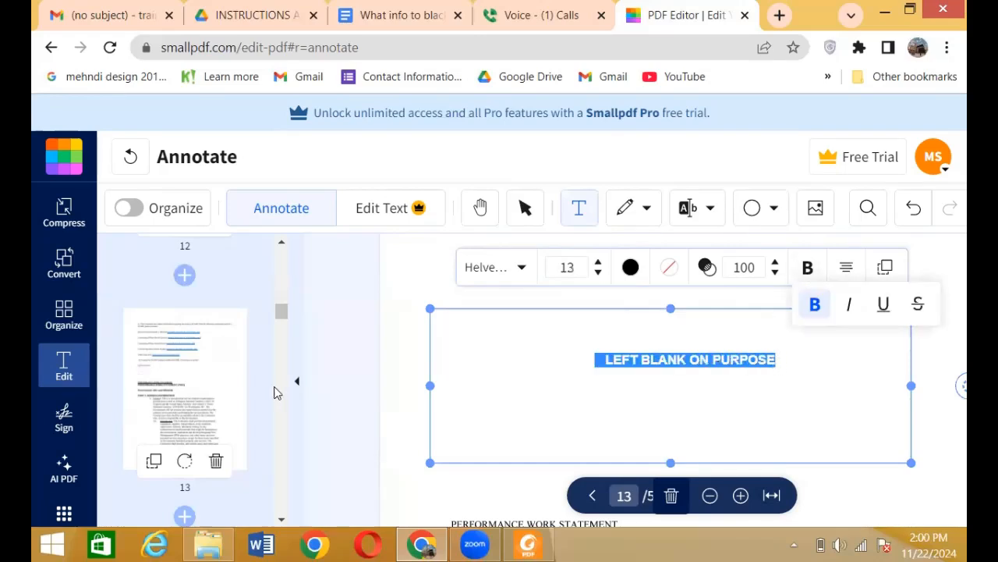
pyautogui.click(816, 305)
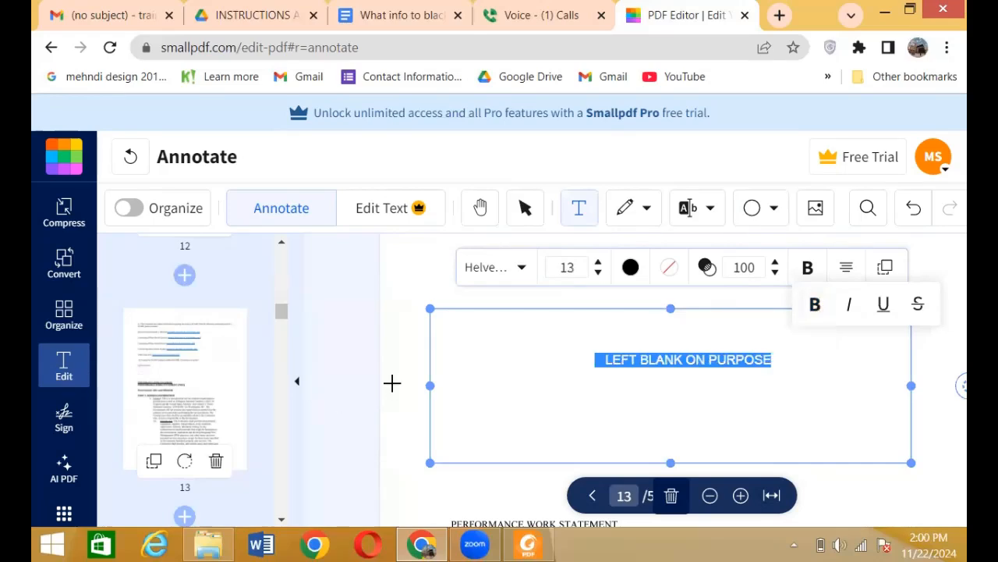
pyautogui.click(403, 487)
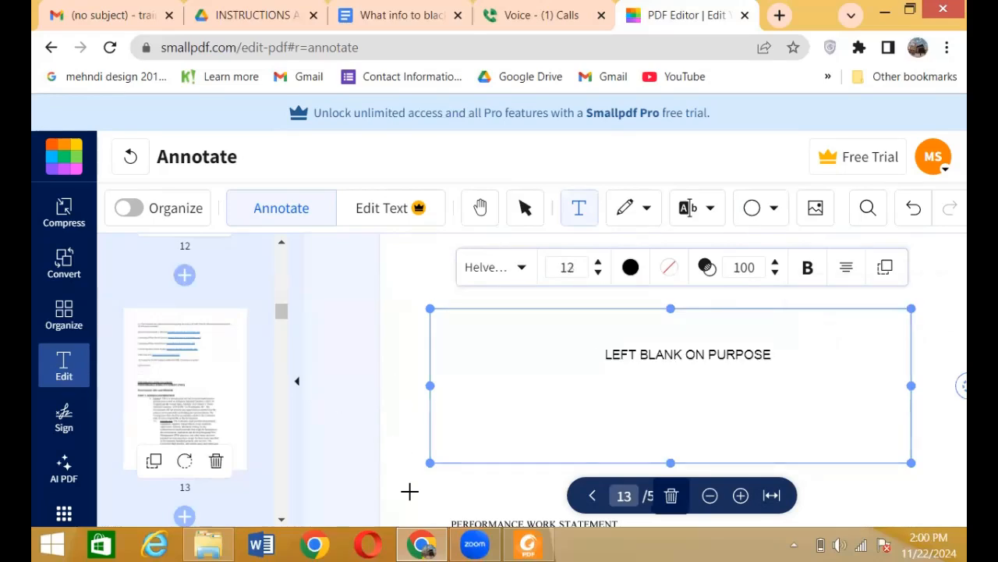
pyautogui.click(412, 494)
pyautogui.click(932, 481)
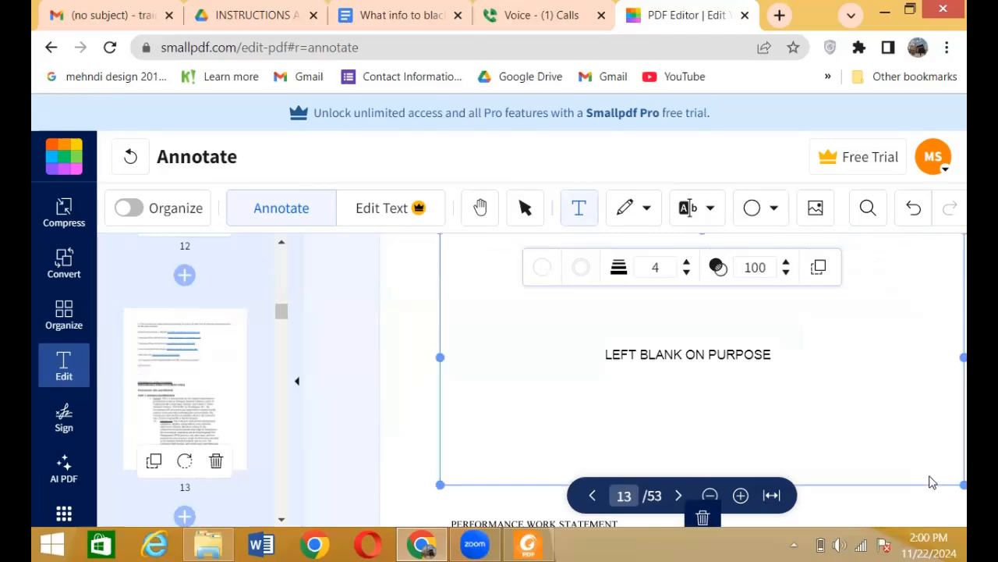
# Step: Highlight the first two lines of section 1.1 Introduction, from "The Contractor shall provide all personnel" through "materials", with the Highlighter
pyautogui.scroll(-5, 932, 480)
pyautogui.scroll(-2, 931, 482)
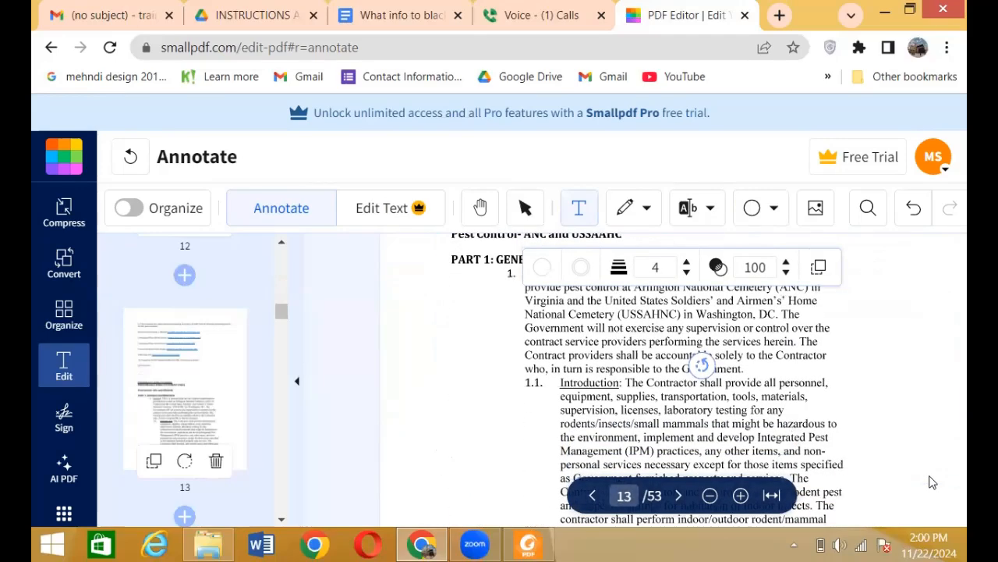
pyautogui.scroll(3, 931, 481)
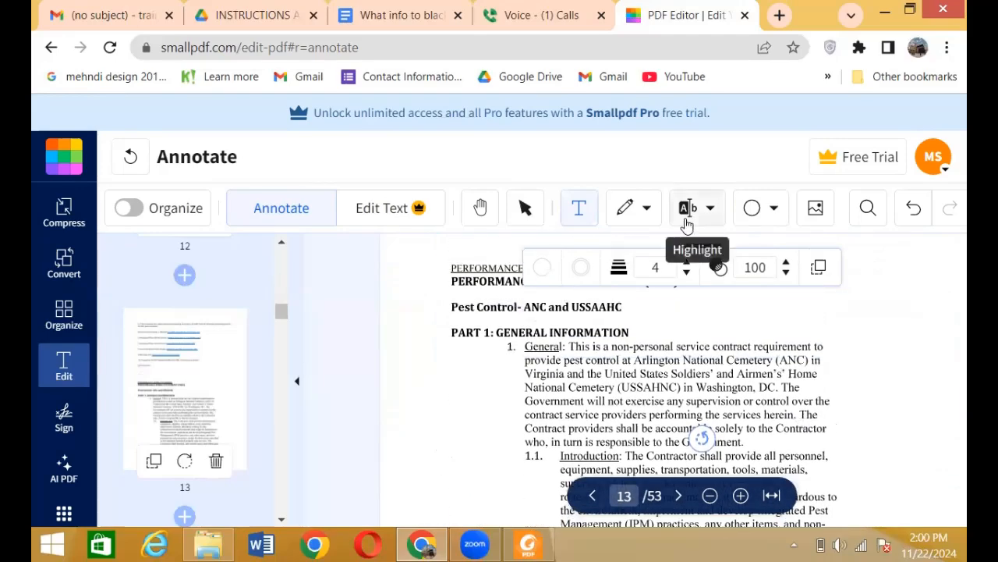
pyautogui.click(648, 211)
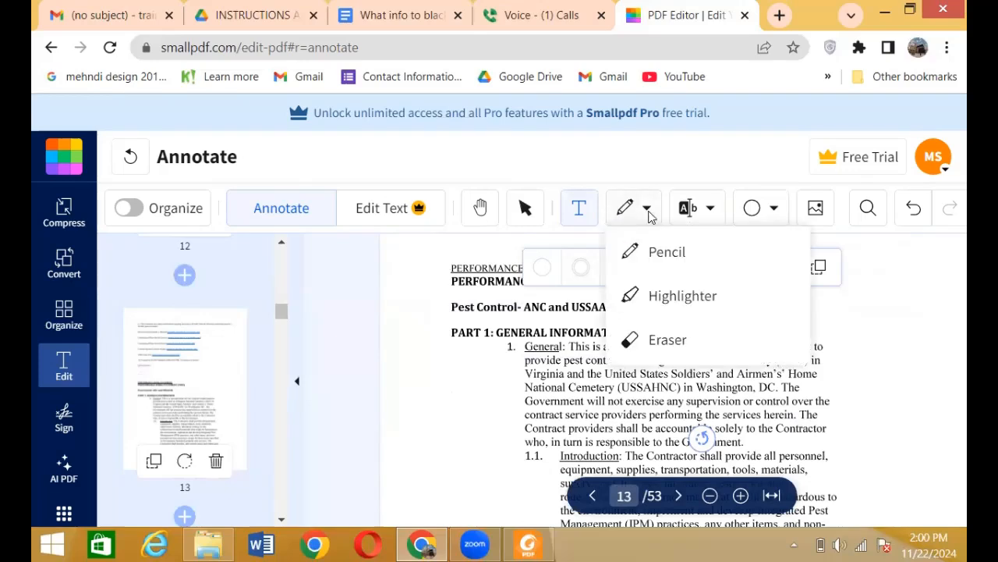
pyautogui.click(667, 296)
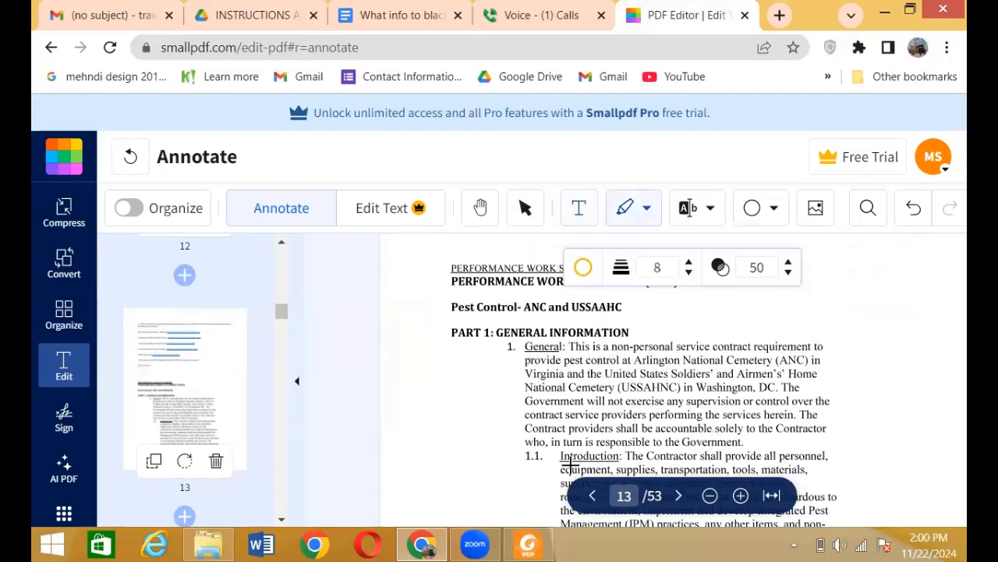
pyautogui.moveTo(633, 456)
pyautogui.mouseDown()
pyautogui.moveTo(775, 446)
pyautogui.moveTo(825, 455)
pyautogui.mouseUp()
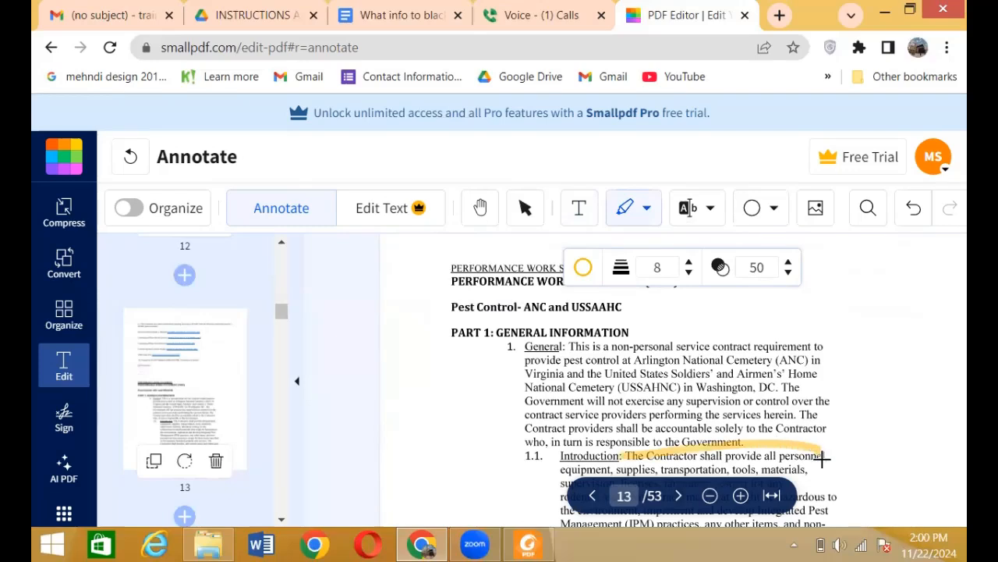
pyautogui.moveTo(556, 465); pyautogui.dragTo(819, 469)
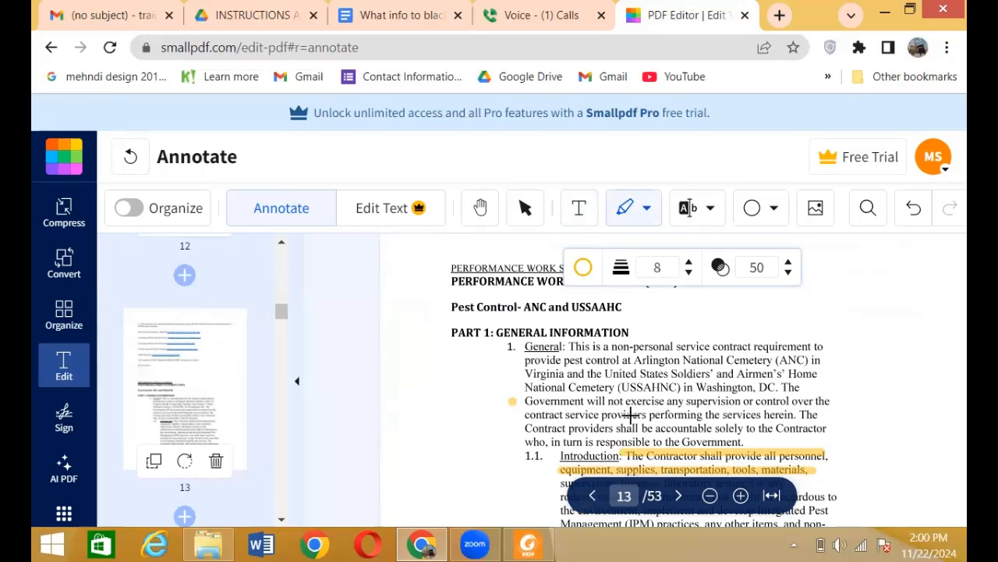
pyautogui.scroll(-3, 630, 415)
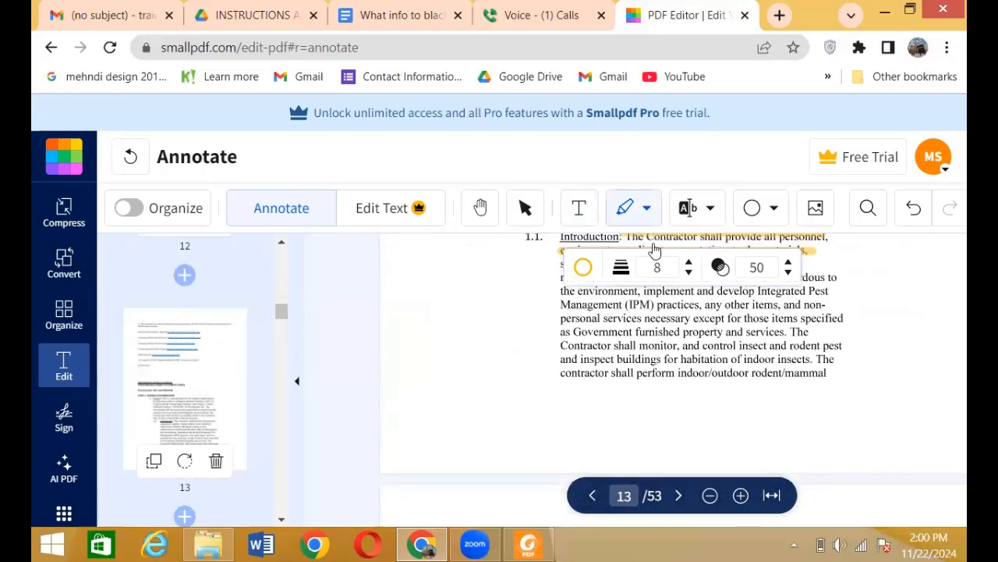
pyautogui.click(647, 209)
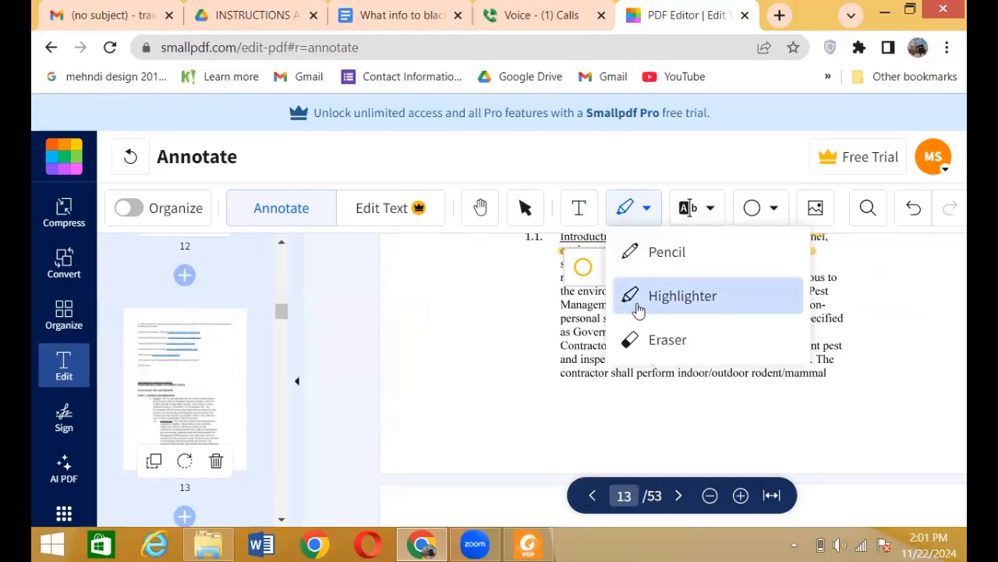
pyautogui.click(624, 209)
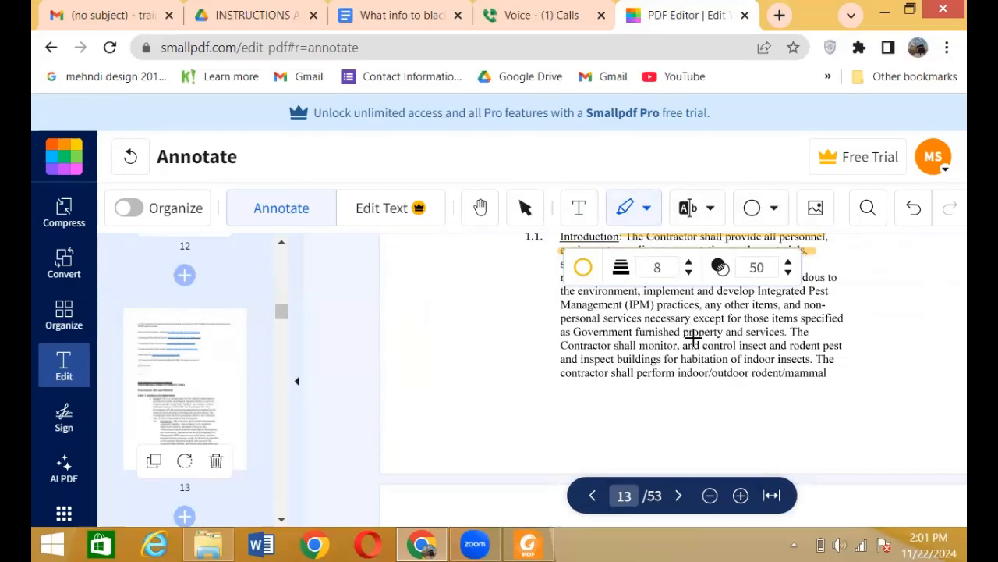
# Step: Read through the Part 1 requirements on pages 14 to 21, from 1.3 Objective to 1.17 Environmental Management System
pyautogui.scroll(-10, 692, 337)
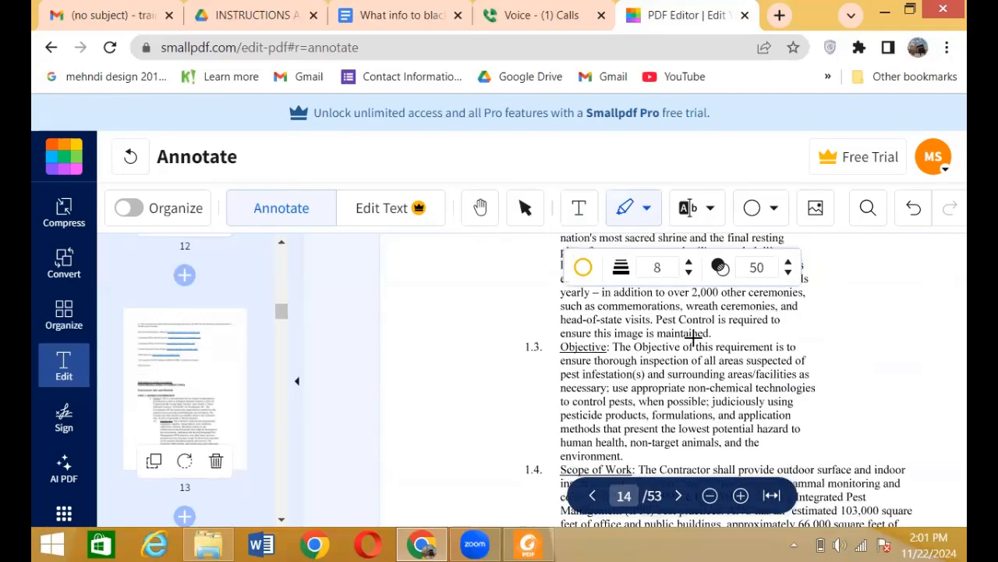
pyautogui.scroll(-5, 692, 337)
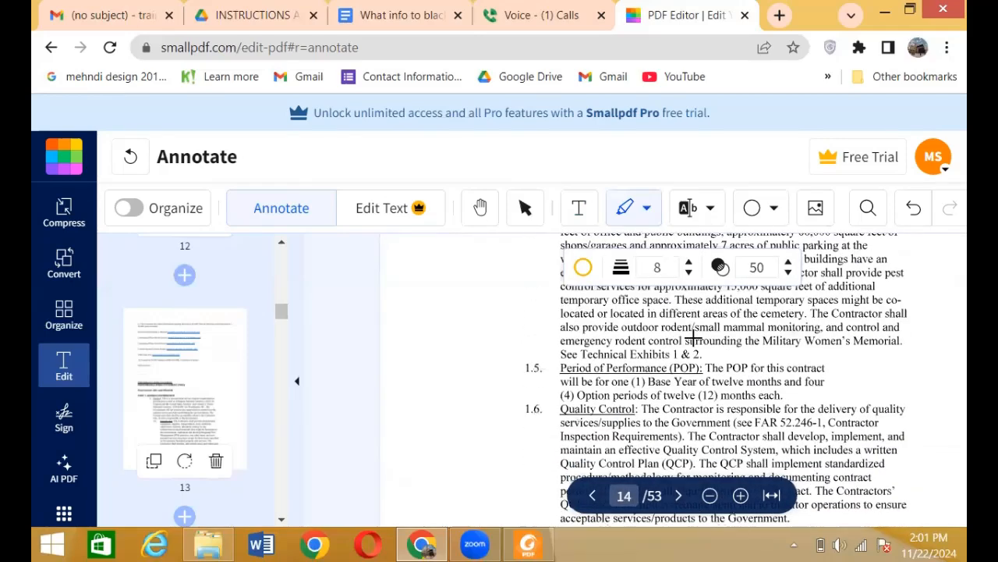
pyautogui.scroll(-8, 692, 337)
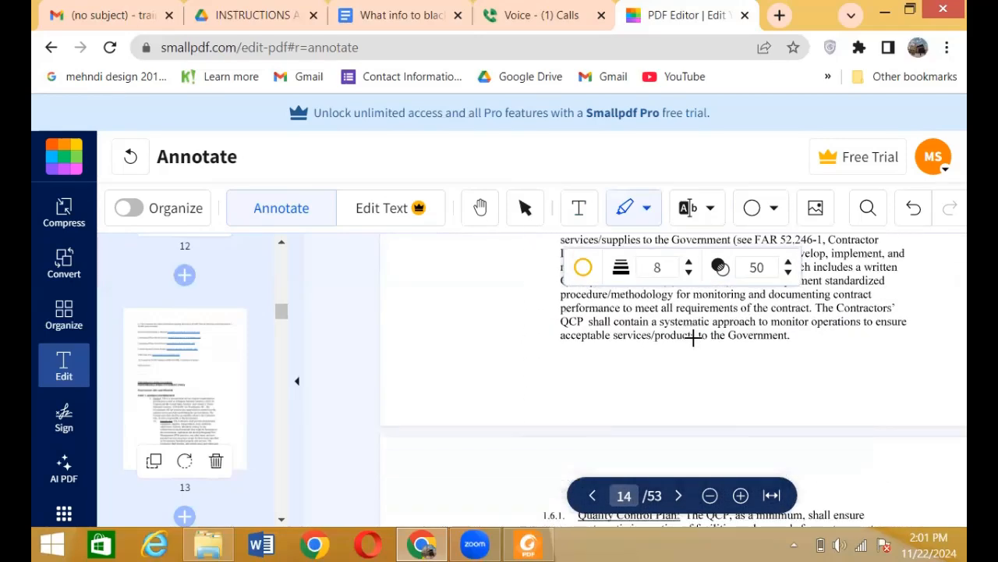
pyautogui.scroll(-10, 693, 337)
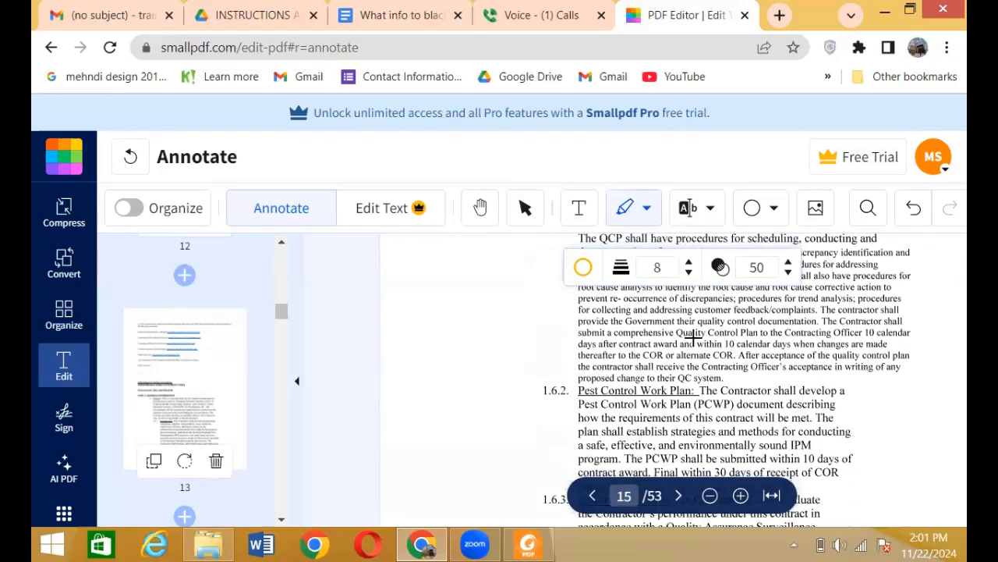
pyautogui.scroll(-5, 693, 337)
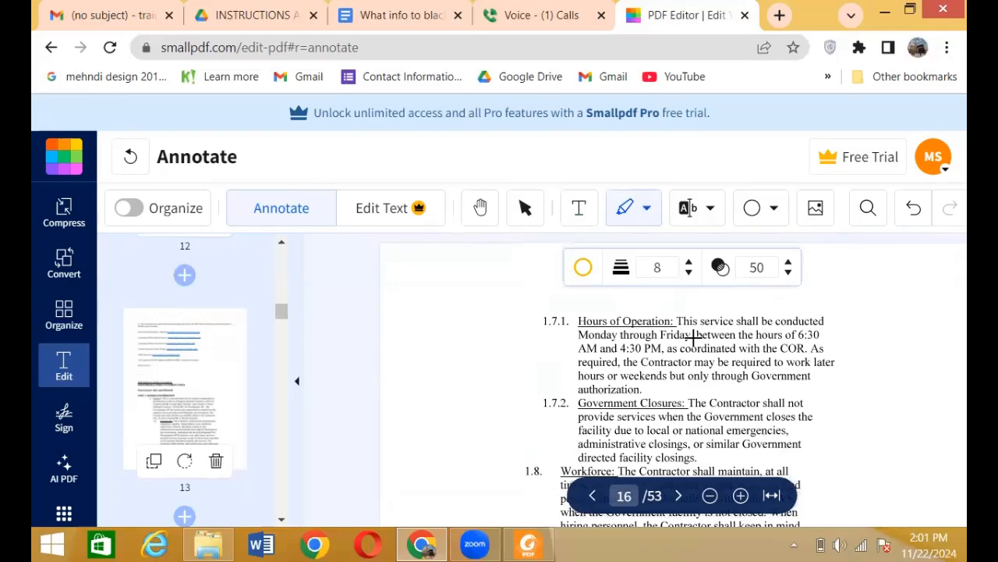
pyautogui.scroll(-5, 693, 337)
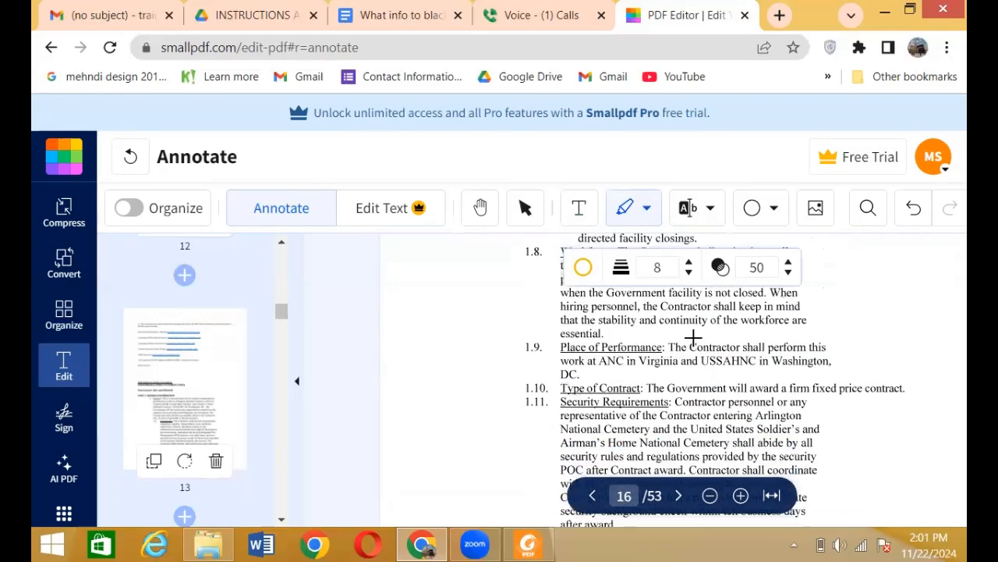
pyautogui.scroll(-1, 693, 337)
pyautogui.scroll(-8, 693, 337)
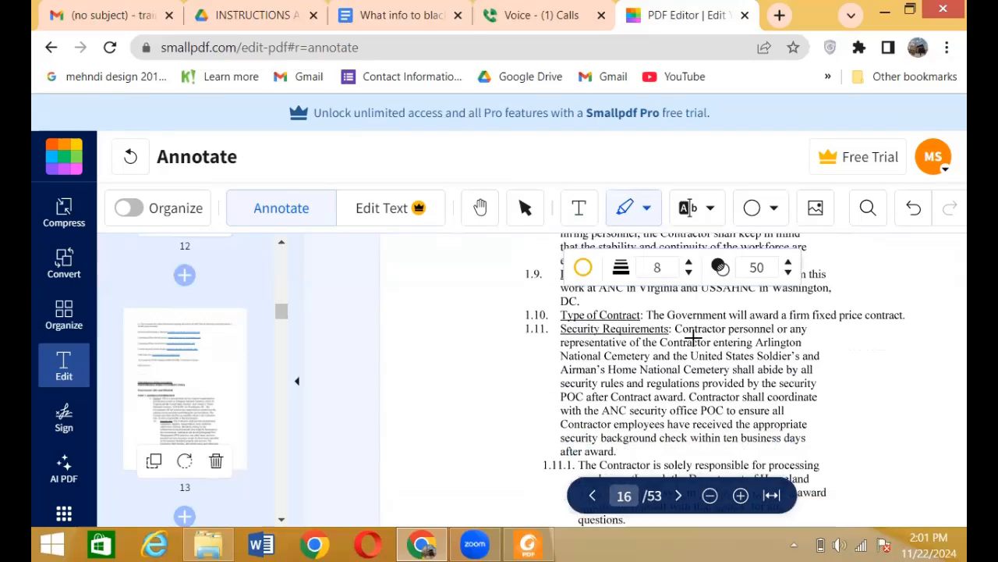
pyautogui.scroll(-10, 694, 337)
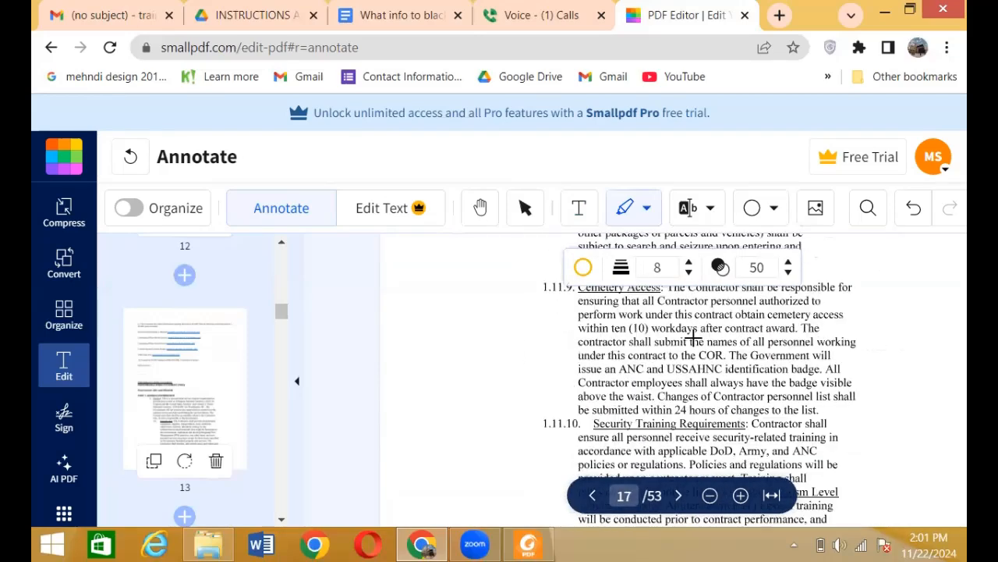
pyautogui.scroll(-10, 693, 337)
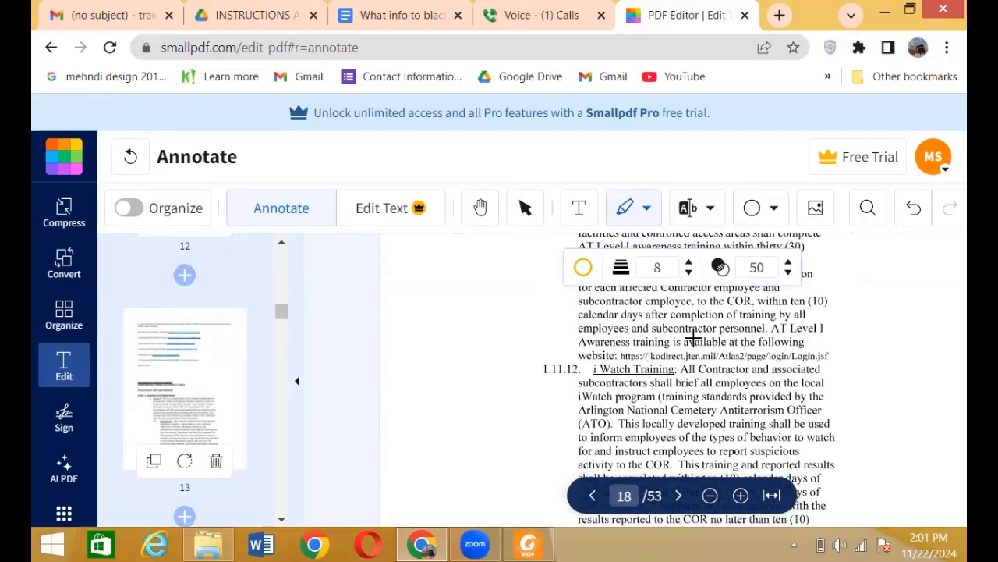
pyautogui.scroll(-10, 694, 337)
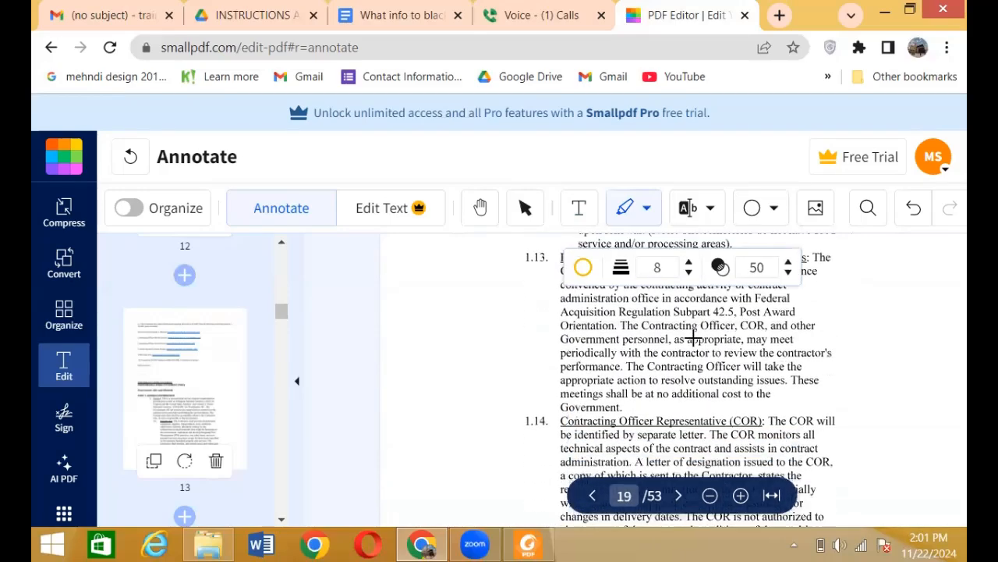
pyautogui.scroll(-10, 694, 337)
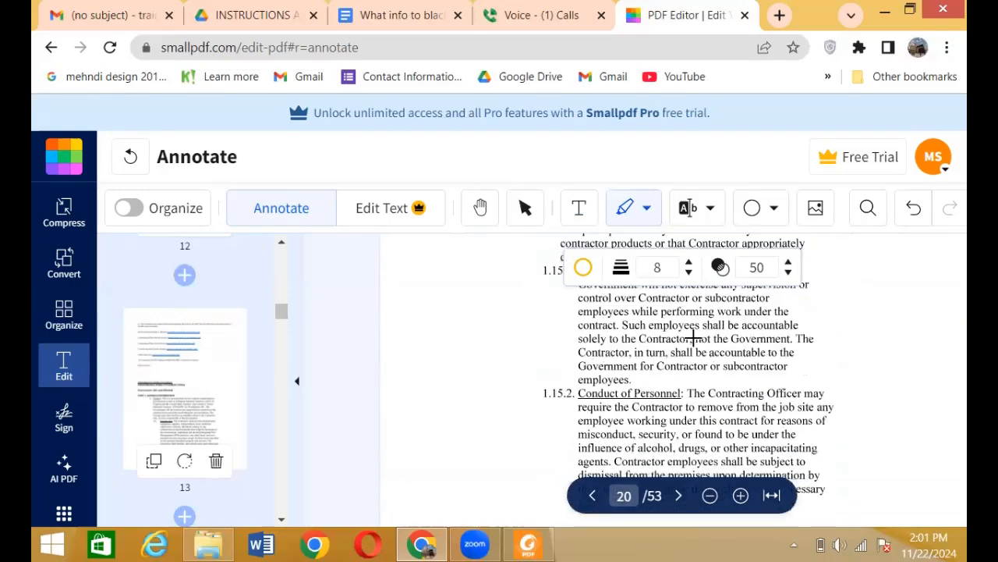
pyautogui.scroll(-2, 693, 337)
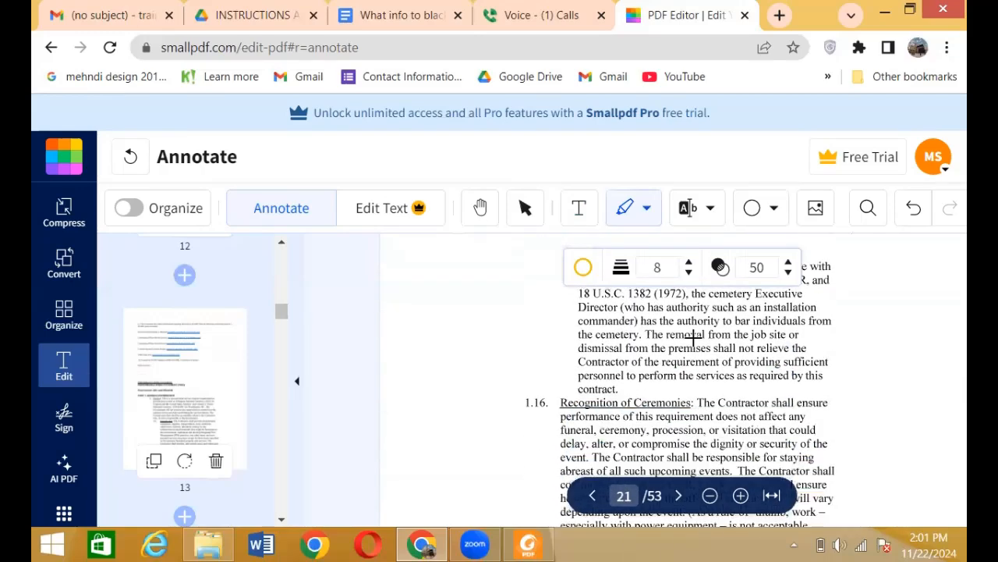
pyautogui.scroll(-8, 694, 337)
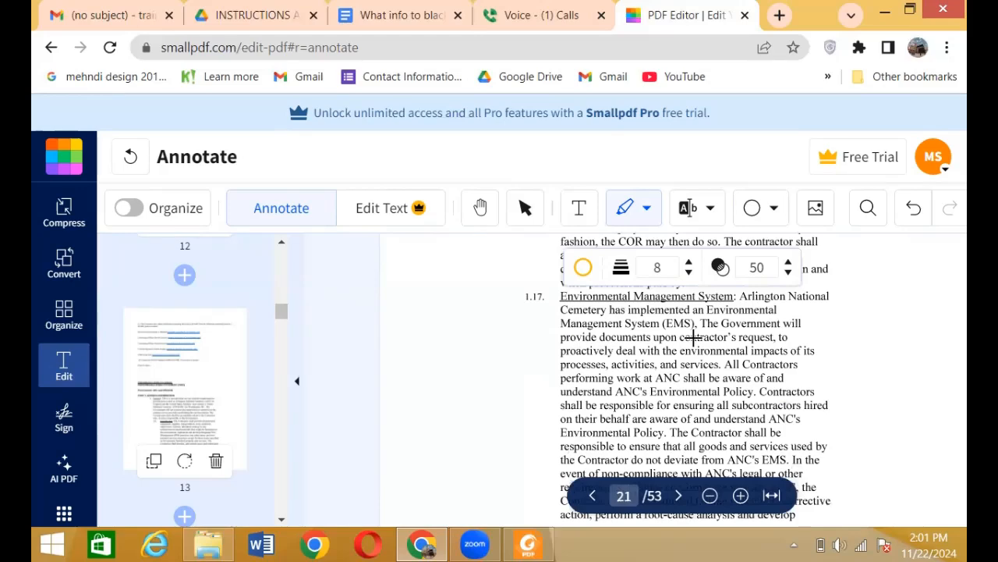
# Step: Examine the remaining Part 1 sections, from 1.17.1 Environmental Protection up to the start of Part 2: Definitions & Acronyms
pyautogui.scroll(-5, 694, 337)
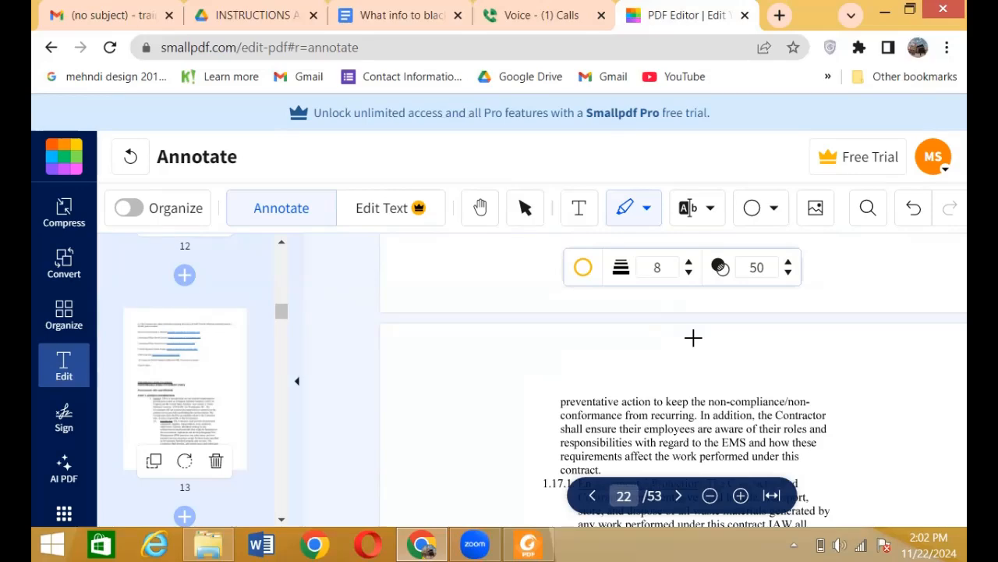
pyautogui.scroll(-4, 694, 337)
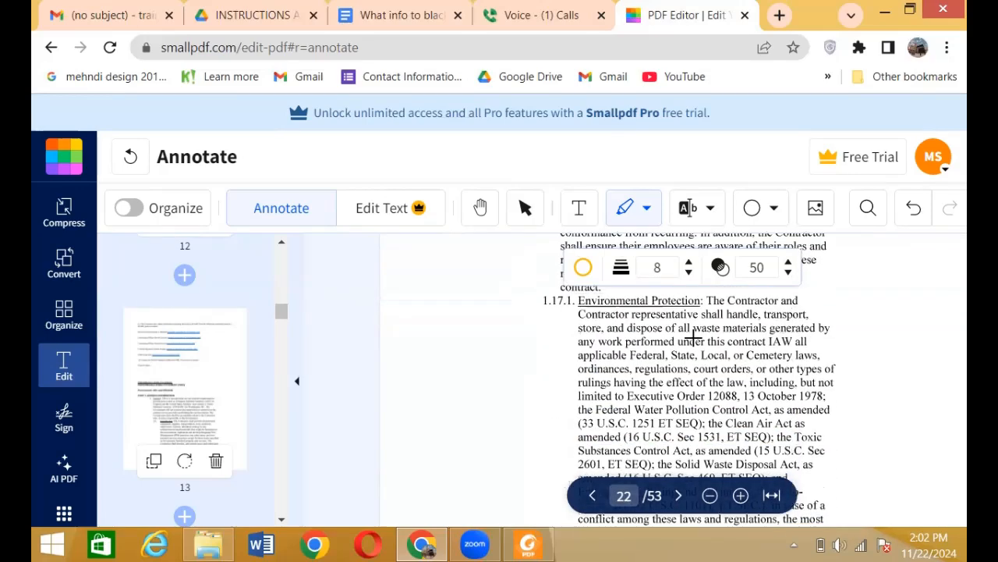
pyautogui.scroll(-2, 693, 337)
pyautogui.scroll(2, 694, 337)
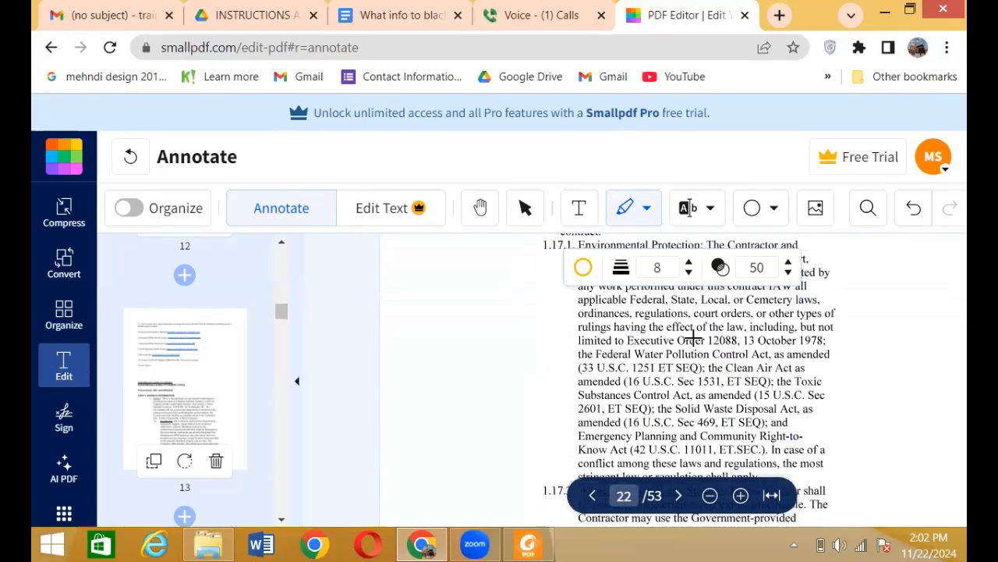
pyautogui.scroll(4, 693, 337)
pyautogui.scroll(-10, 694, 337)
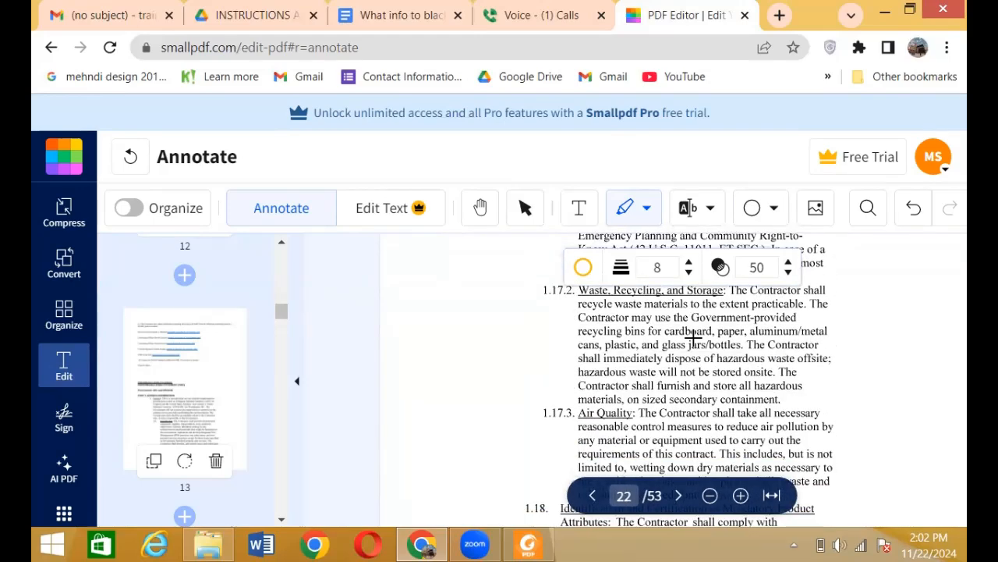
pyautogui.scroll(-8, 694, 337)
pyautogui.scroll(2, 693, 337)
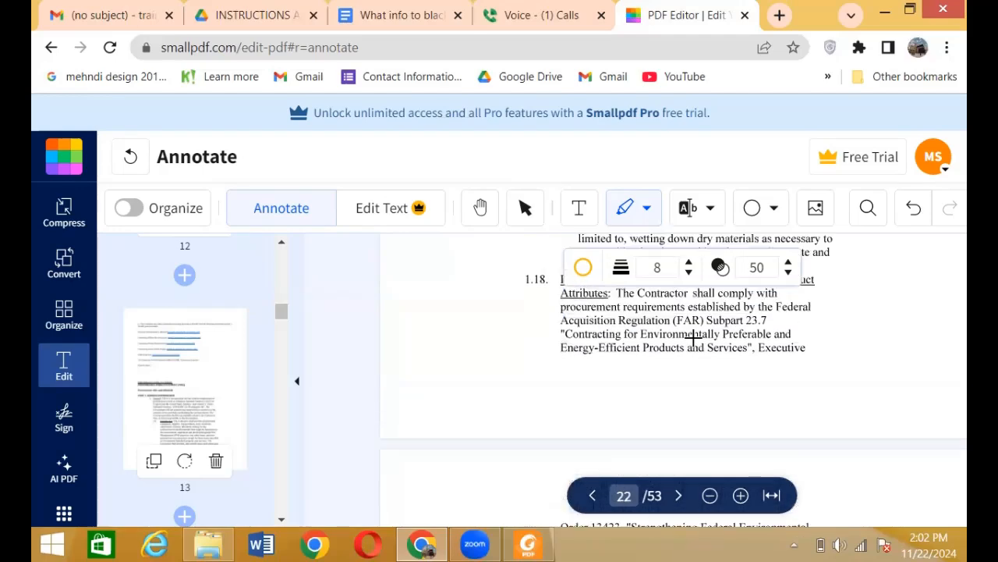
pyautogui.scroll(2, 694, 337)
pyautogui.scroll(-6, 693, 337)
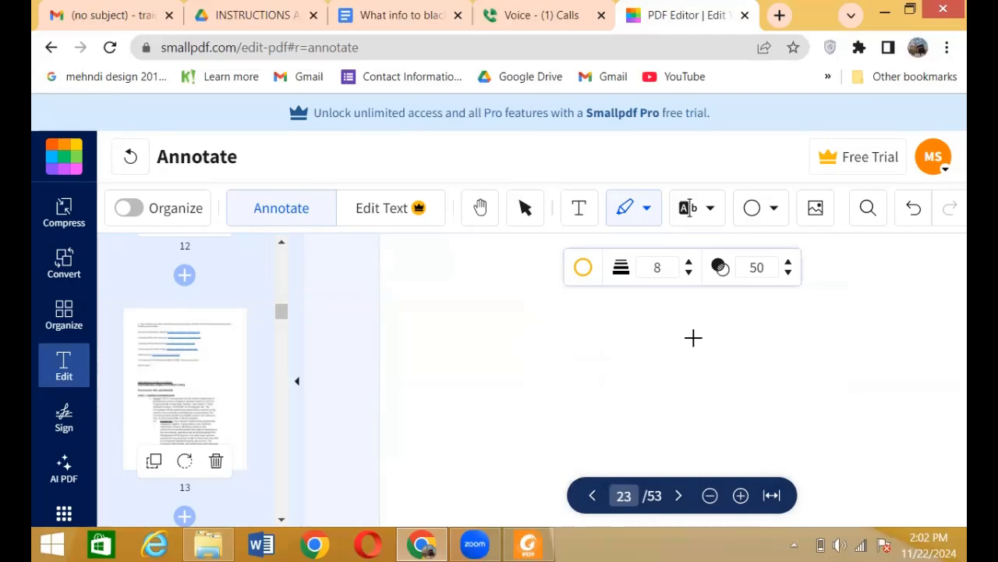
pyautogui.scroll(-4, 693, 337)
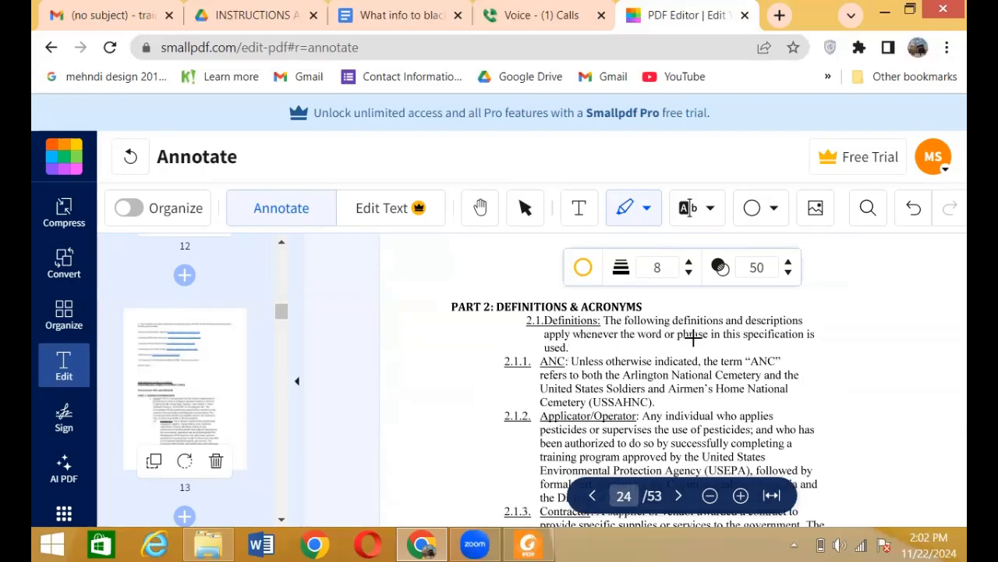
# Step: Go back to page 17 to review the security and cemetery access clauses, and check the pages from 21 onward
pyautogui.scroll(-10, 281, 425)
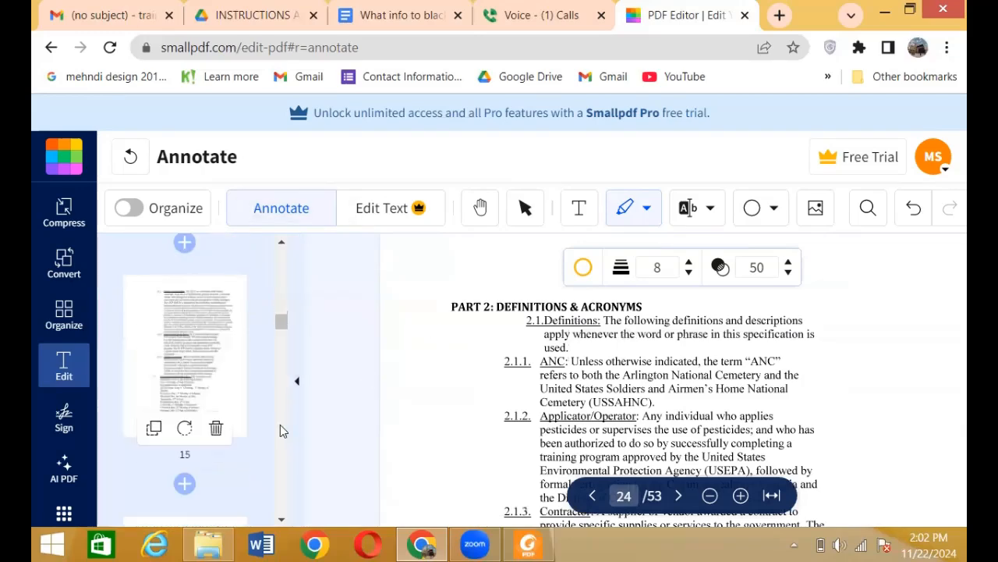
pyautogui.click(205, 296)
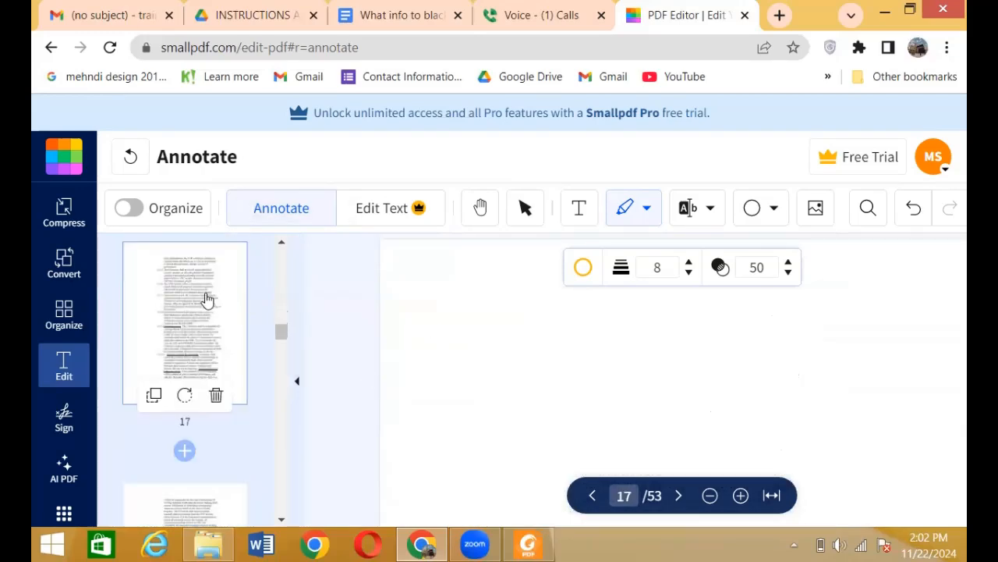
pyautogui.scroll(-3, 277, 406)
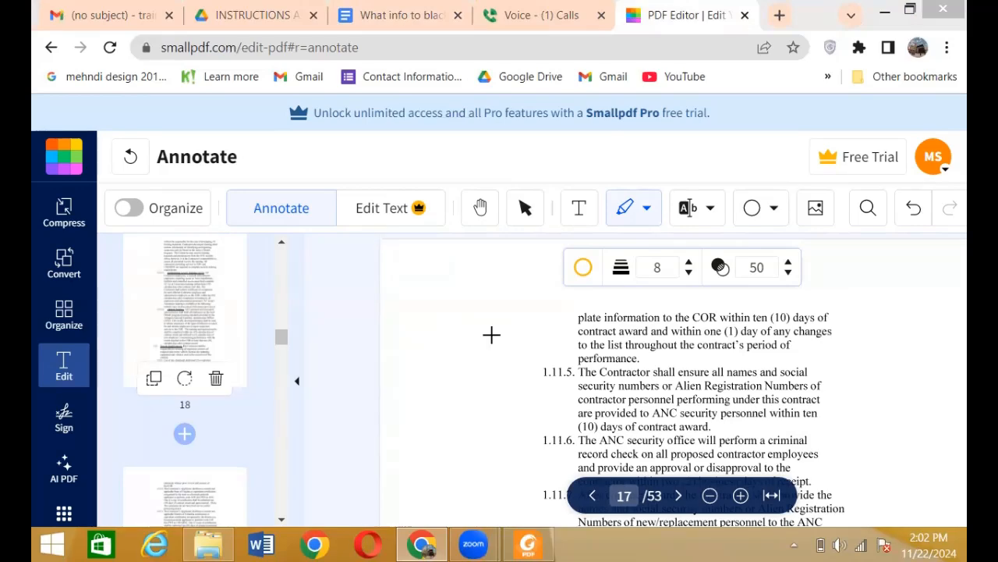
pyautogui.scroll(-5, 491, 334)
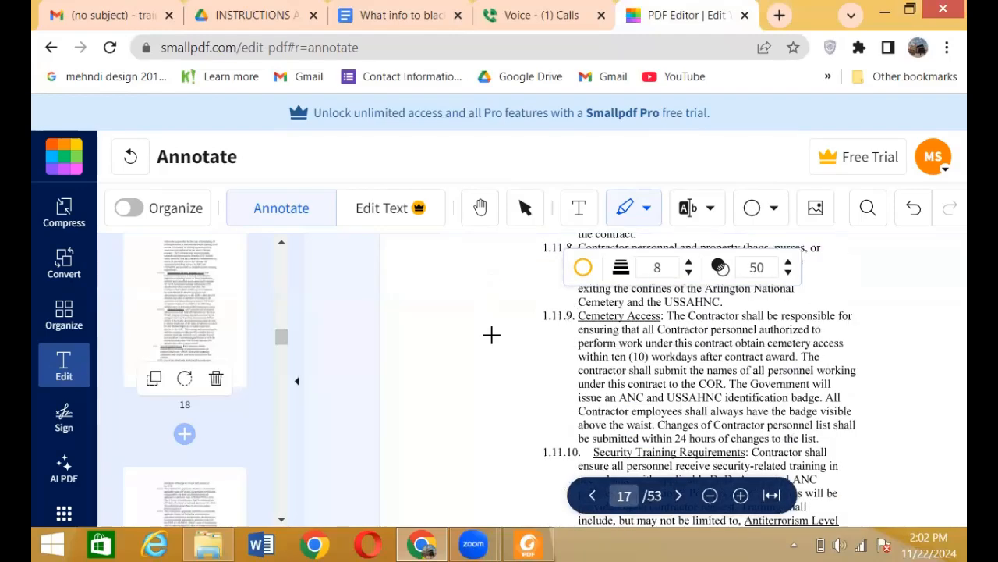
pyautogui.scroll(-5, 491, 334)
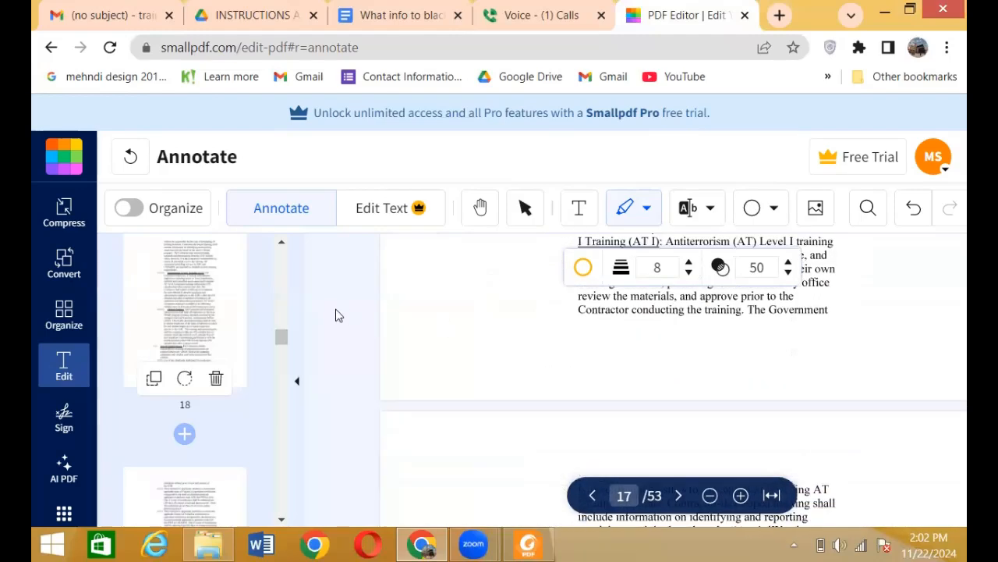
pyautogui.scroll(-3, 273, 383)
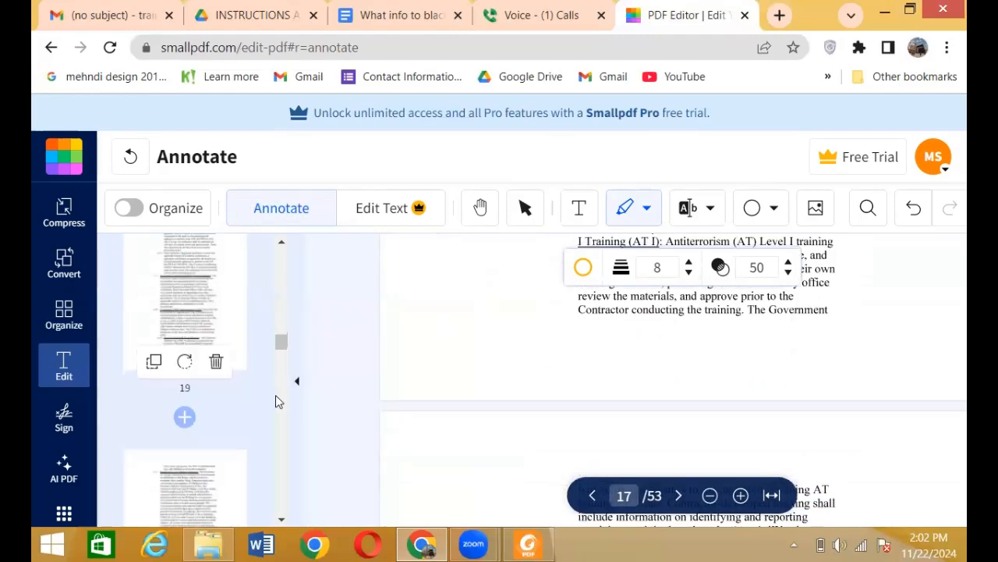
pyautogui.scroll(-1, 275, 401)
pyautogui.click(228, 454)
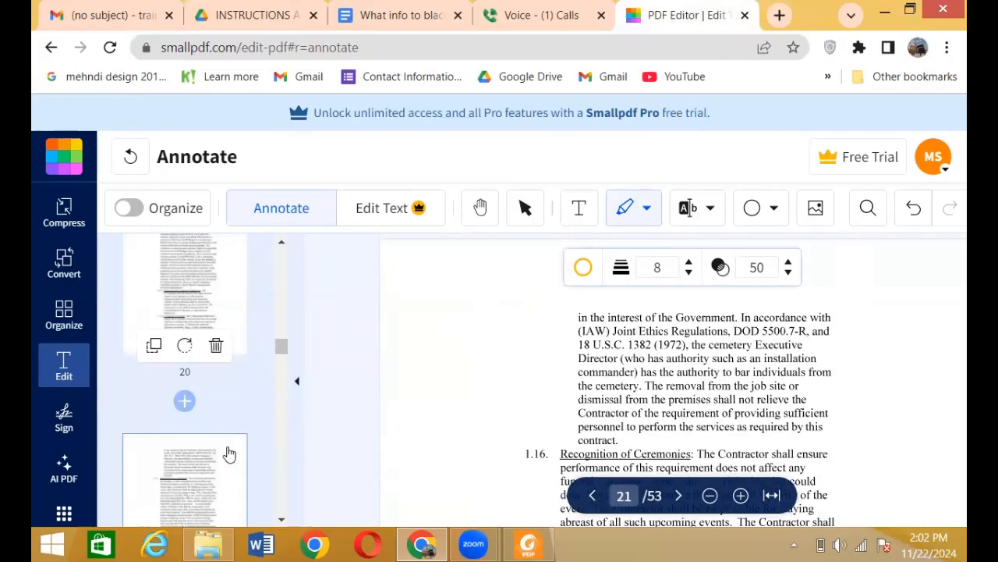
pyautogui.scroll(-6, 280, 441)
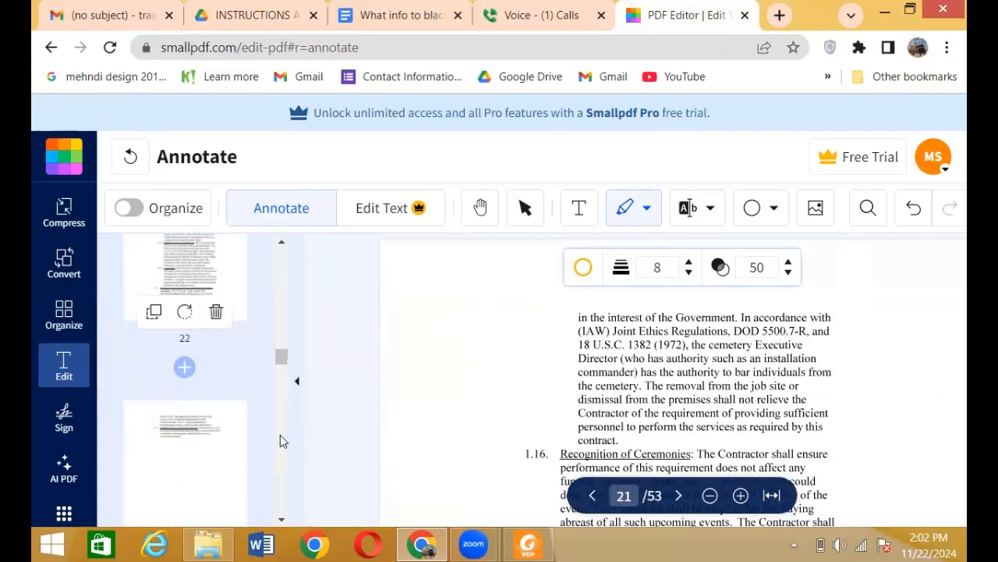
# Step: Delete the first two pages of Part 2: Definitions & Acronyms, starting with page 24
pyautogui.click(195, 414)
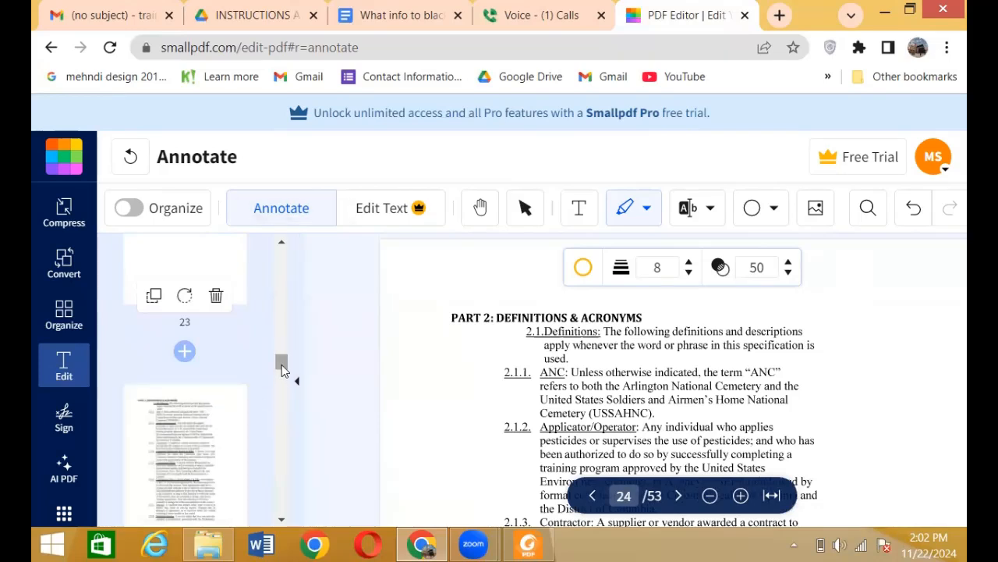
pyautogui.scroll(-1, 285, 373)
pyautogui.moveTo(284, 366); pyautogui.dragTo(285, 368)
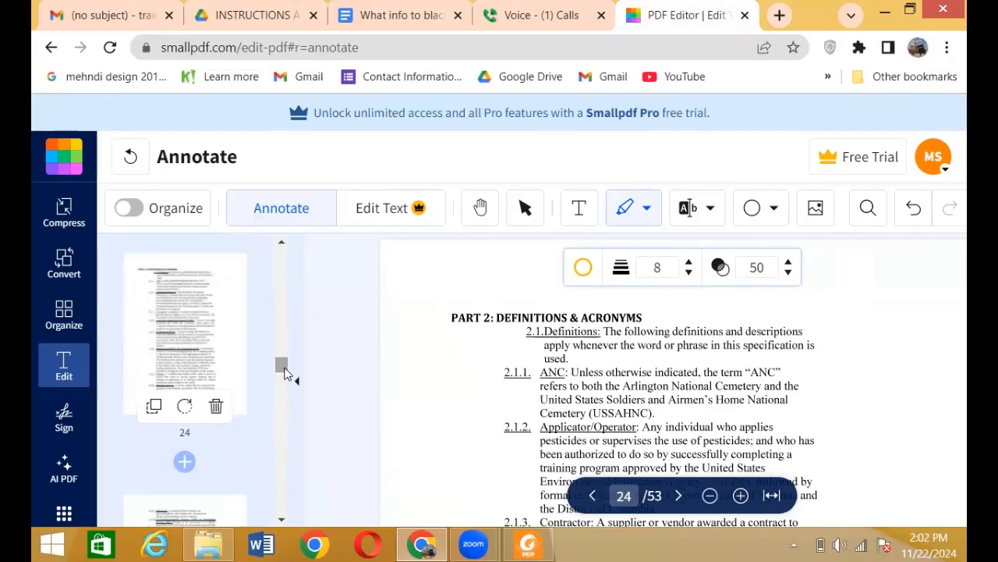
pyautogui.click(216, 405)
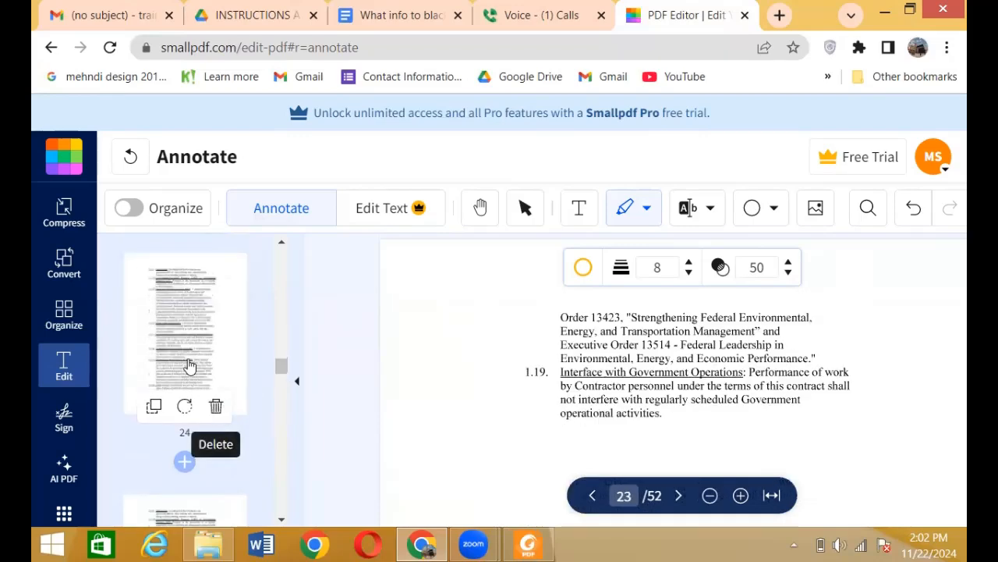
pyautogui.click(216, 406)
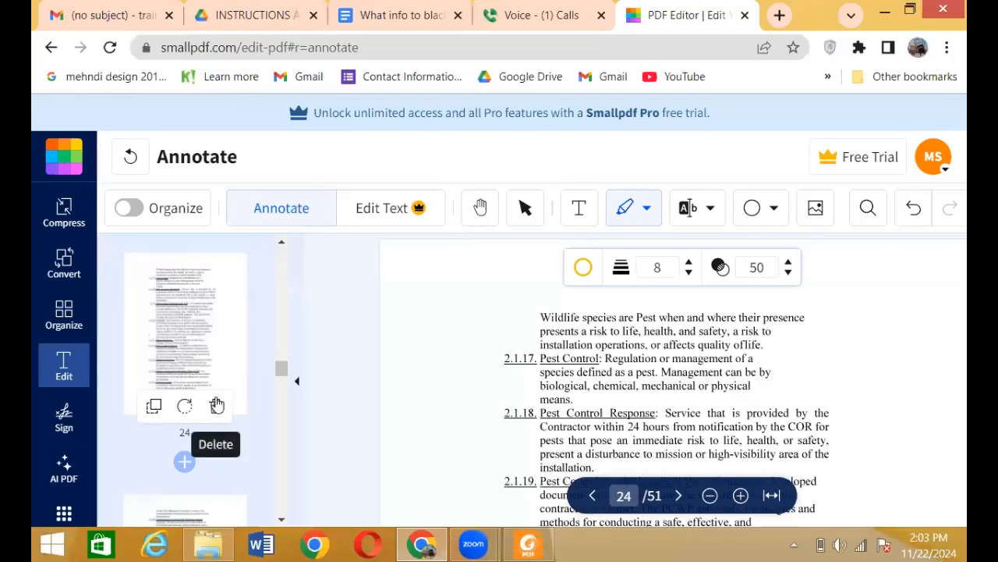
# Step: Delete the remaining two pages of Part 2: Definitions & Acronyms at page 24
pyautogui.click(217, 406)
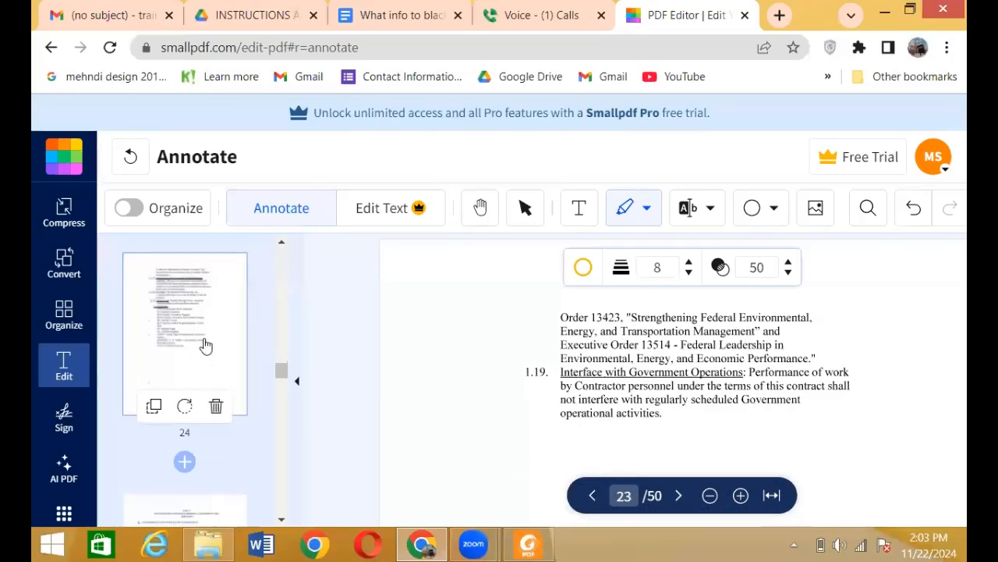
pyautogui.click(216, 406)
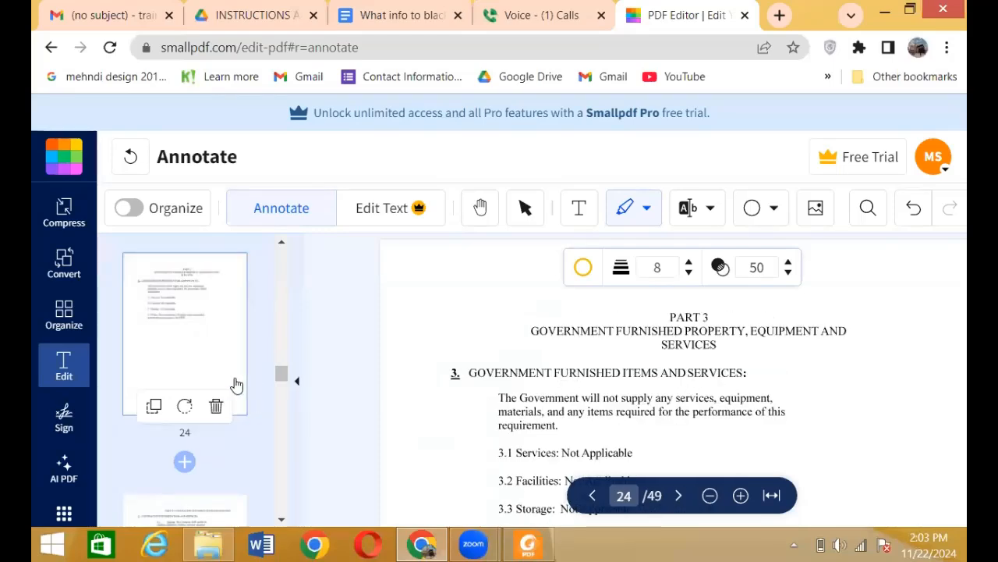
# Step: Look through Parts 3 to 5 on pages 24 to 28, from government furnished items to the 5.9 Reporting clauses
pyautogui.scroll(-3, 282, 393)
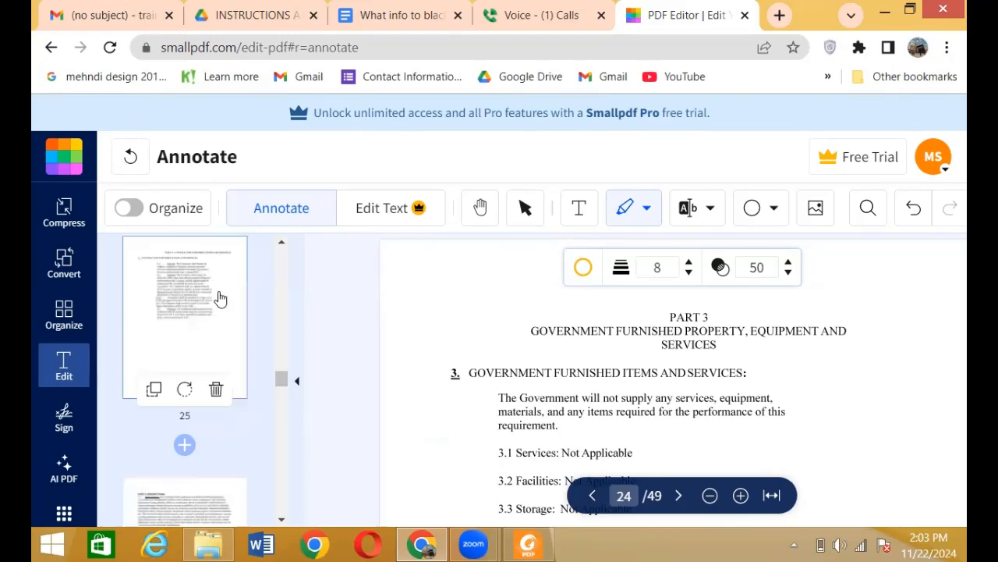
pyautogui.click(217, 296)
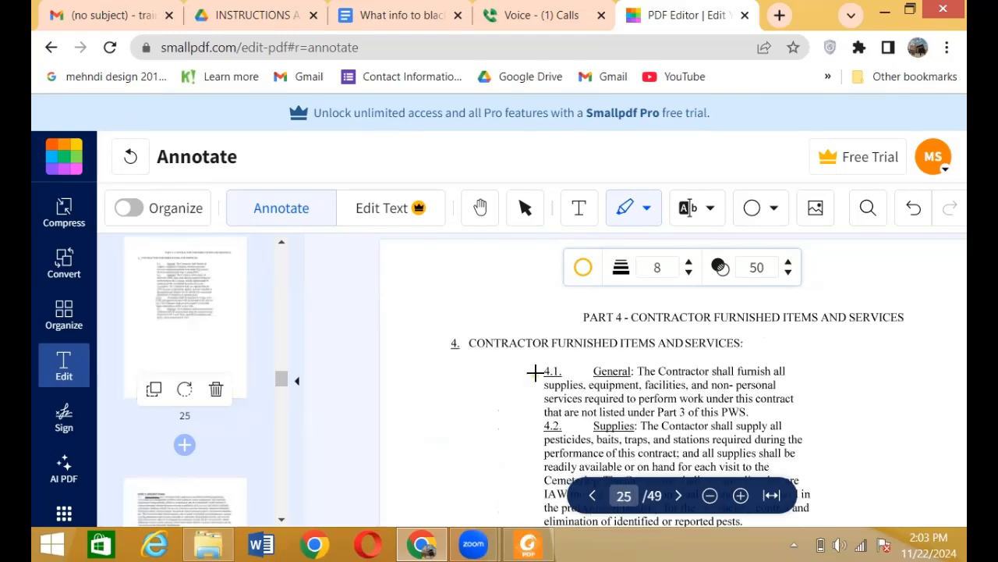
pyautogui.scroll(-10, 535, 372)
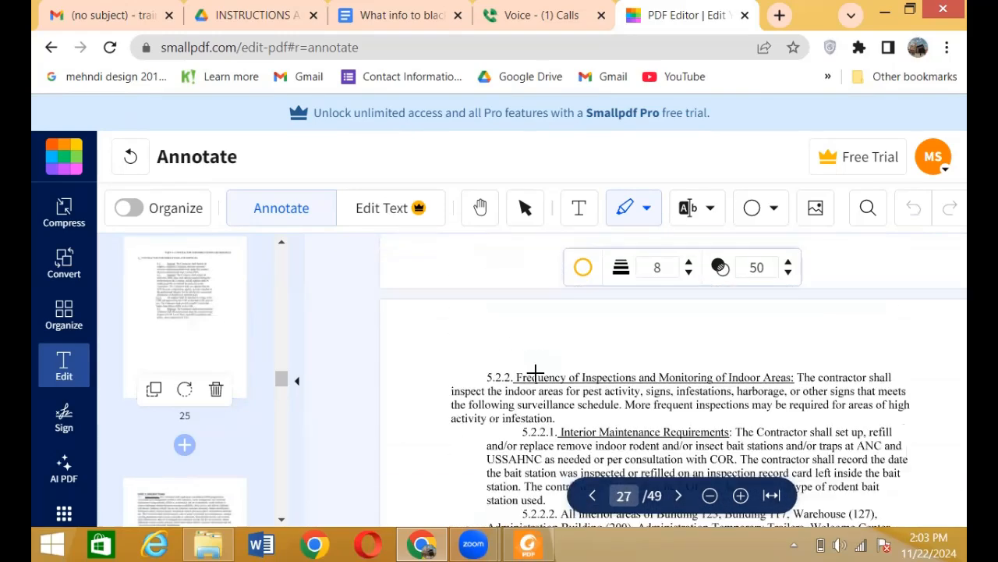
pyautogui.scroll(-8, 535, 373)
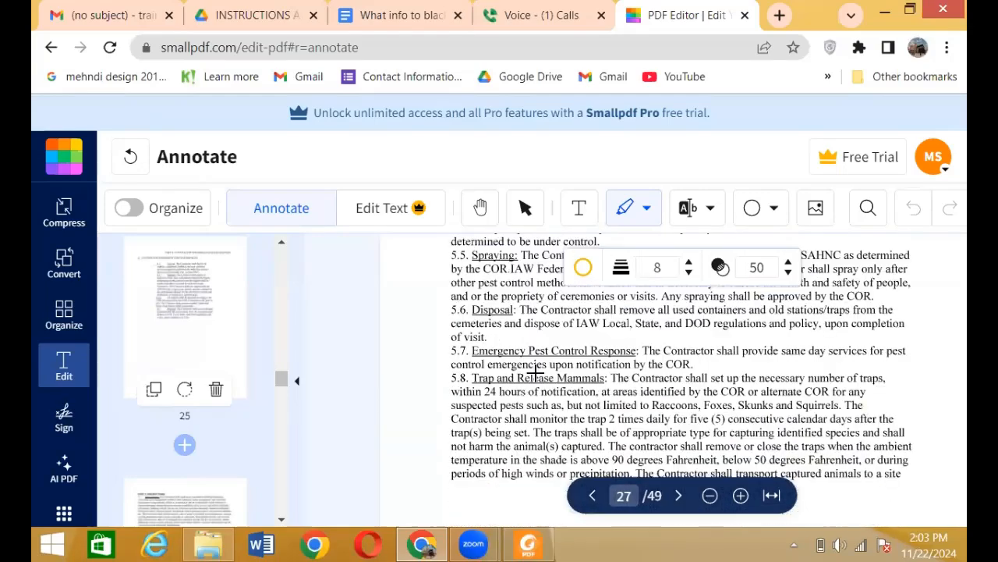
pyautogui.scroll(-5, 535, 373)
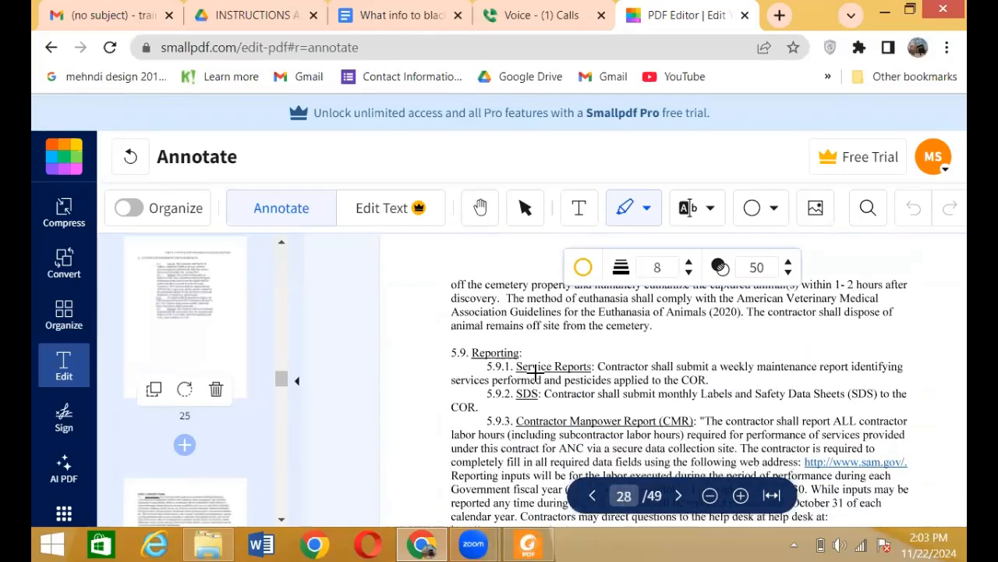
pyautogui.scroll(12, 535, 373)
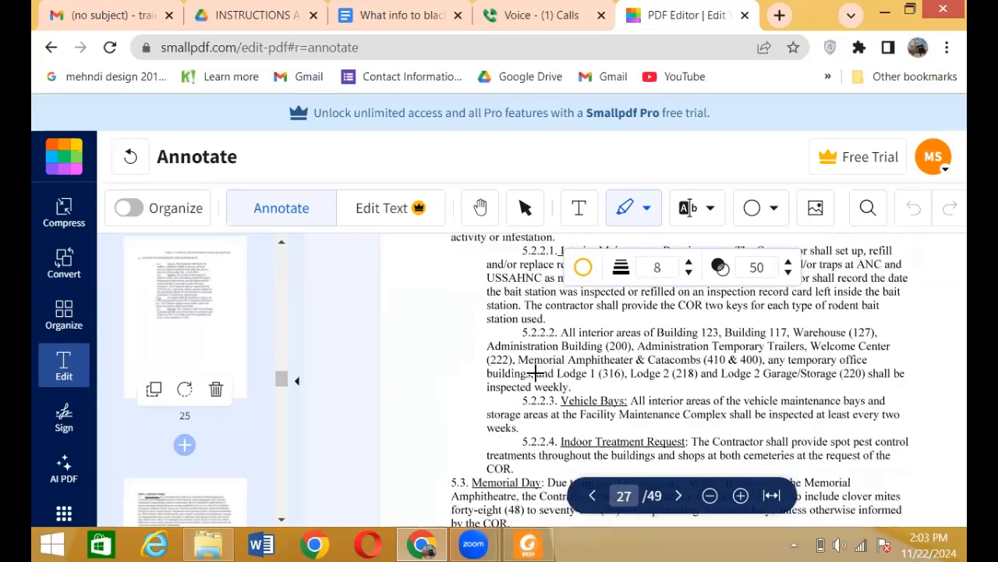
pyautogui.scroll(5, 535, 373)
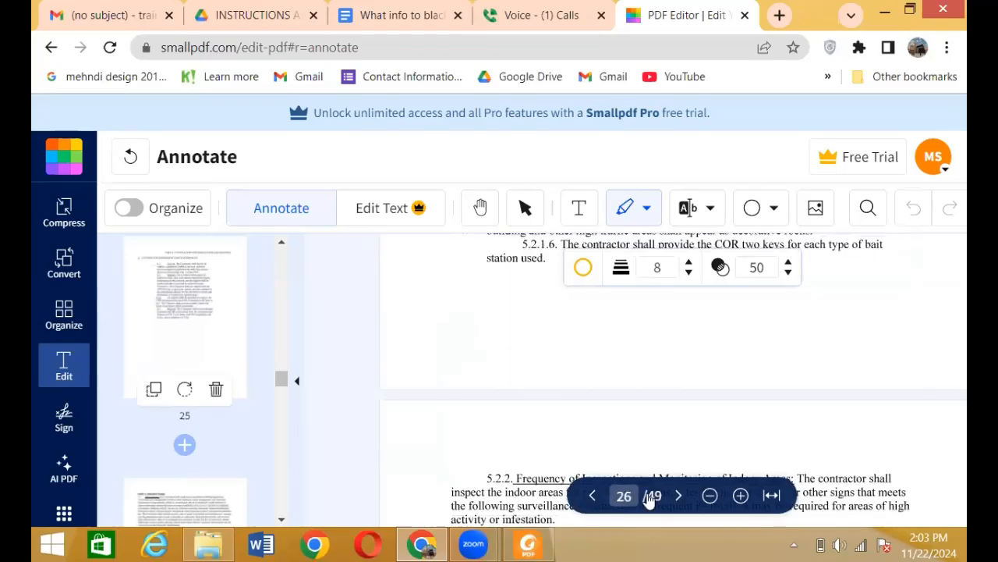
# Step: Hide the page thumbnails and go to page 30 of the document
pyautogui.click(296, 381)
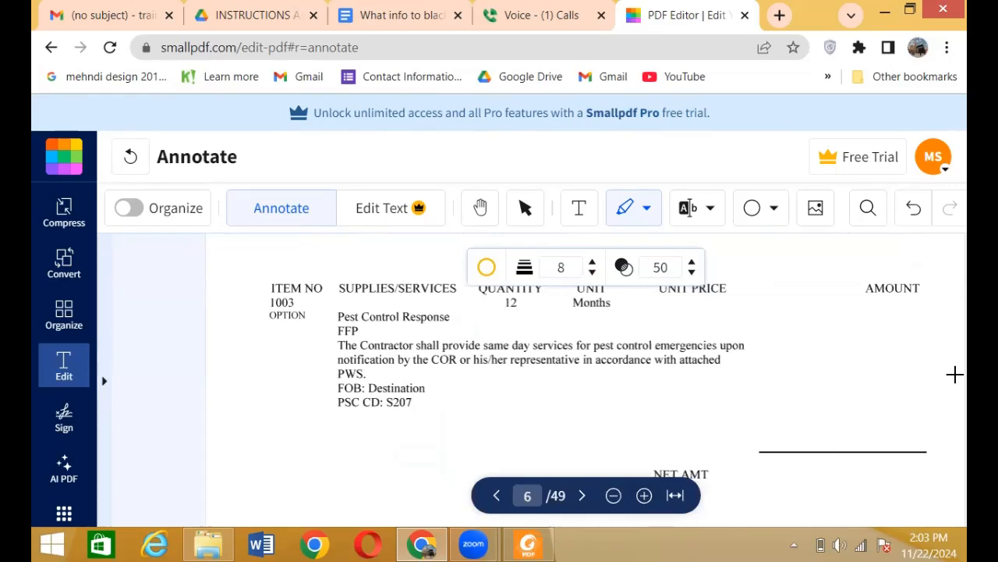
pyautogui.scroll(-10, 747, 405)
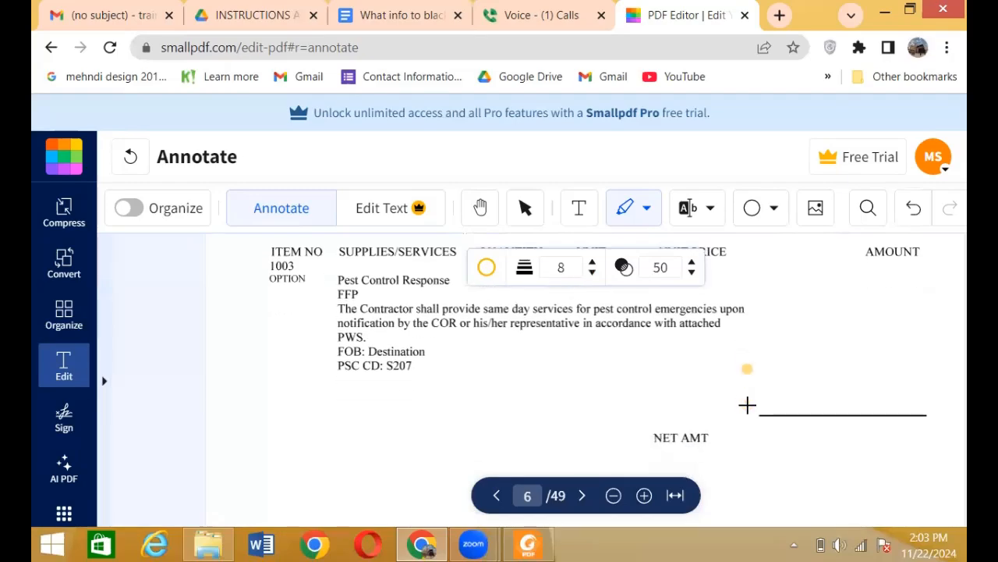
pyautogui.scroll(-15, 747, 404)
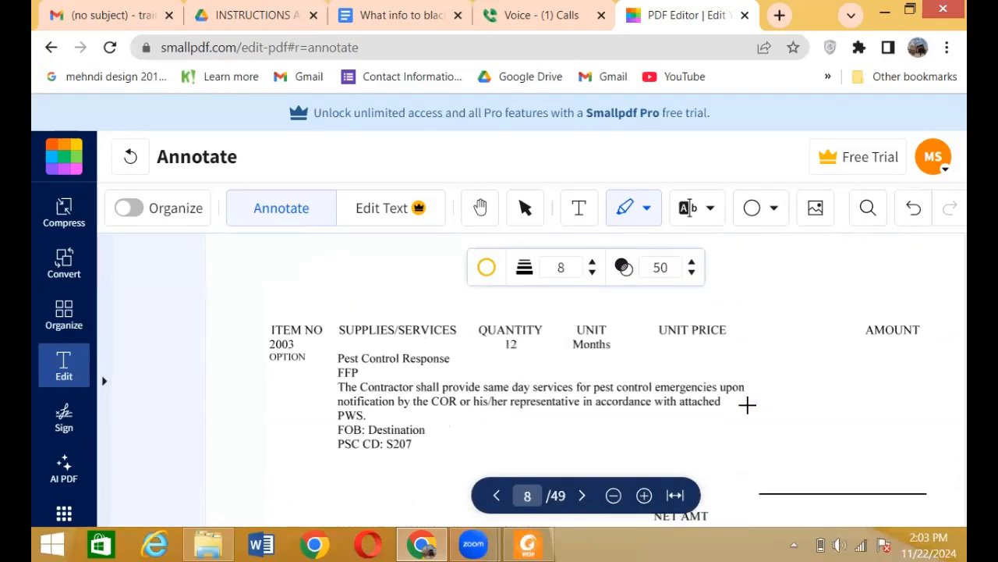
pyautogui.scroll(-15, 747, 405)
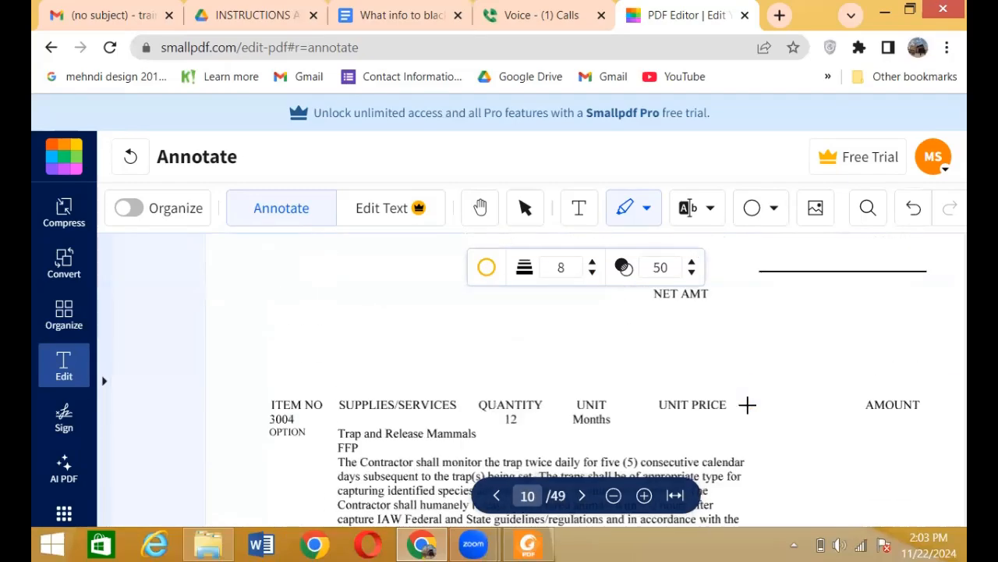
pyautogui.scroll(-8, 747, 404)
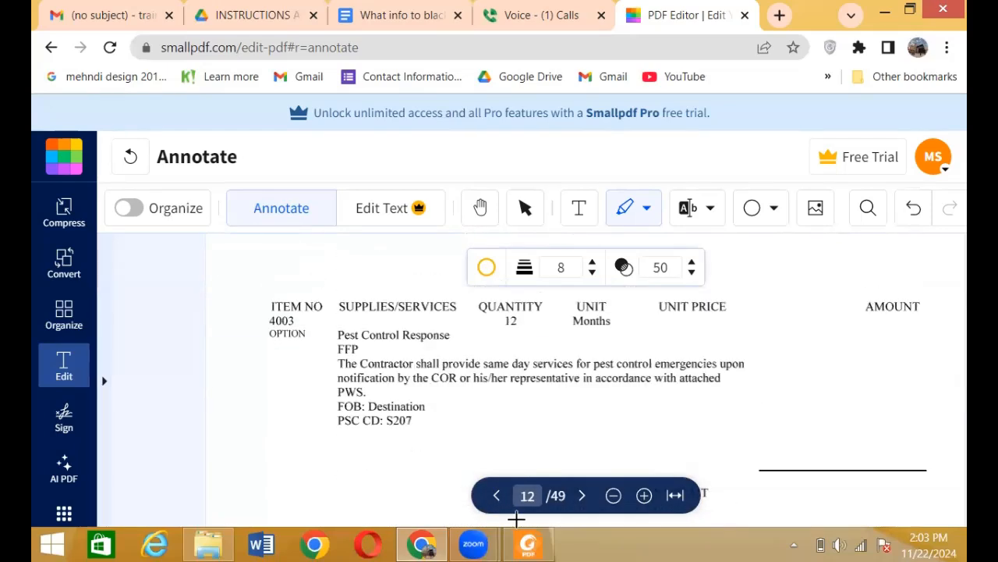
pyautogui.click(535, 495)
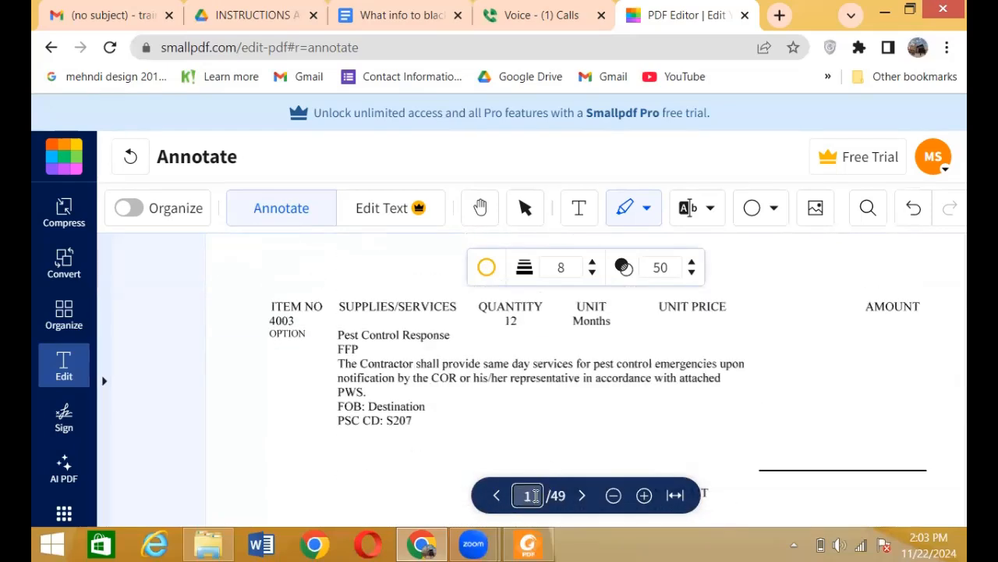
pyautogui.write('4')
pyautogui.write('0')
pyautogui.press('Return')
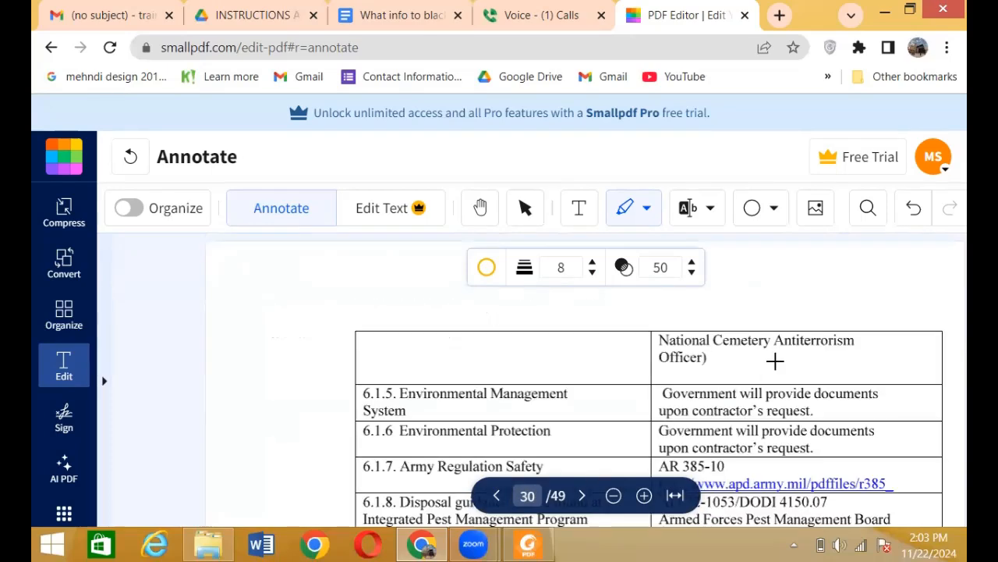
# Step: Go back to Part 4 on page 25 and review the requirements from there through 5.10 on page 28
pyautogui.scroll(2, 774, 360)
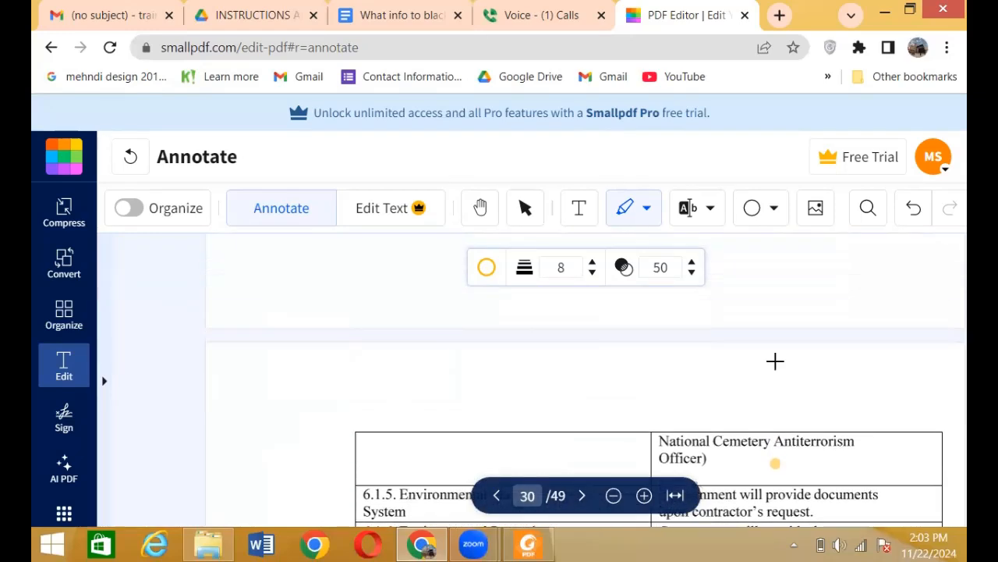
pyautogui.scroll(15, 774, 361)
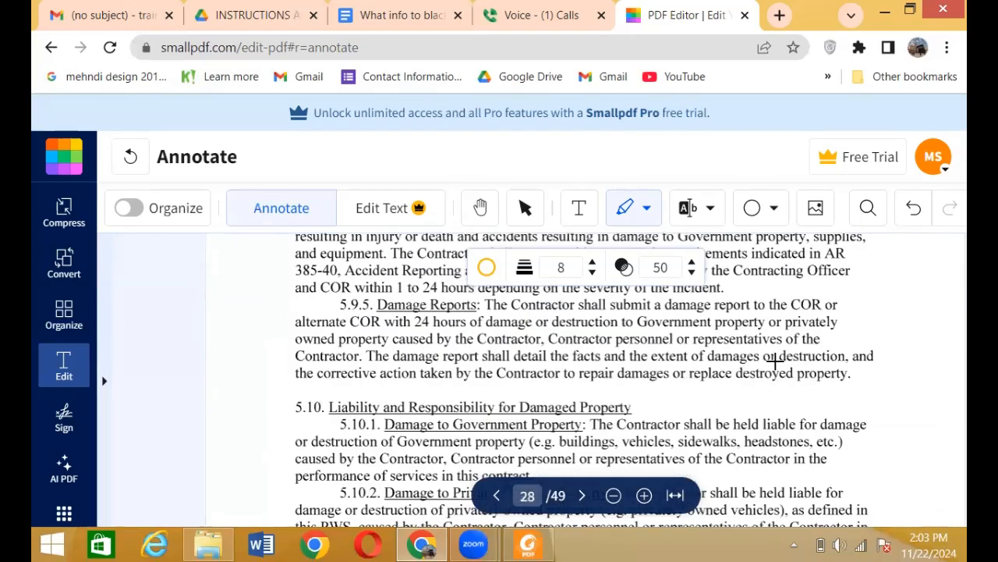
pyautogui.scroll(15, 775, 360)
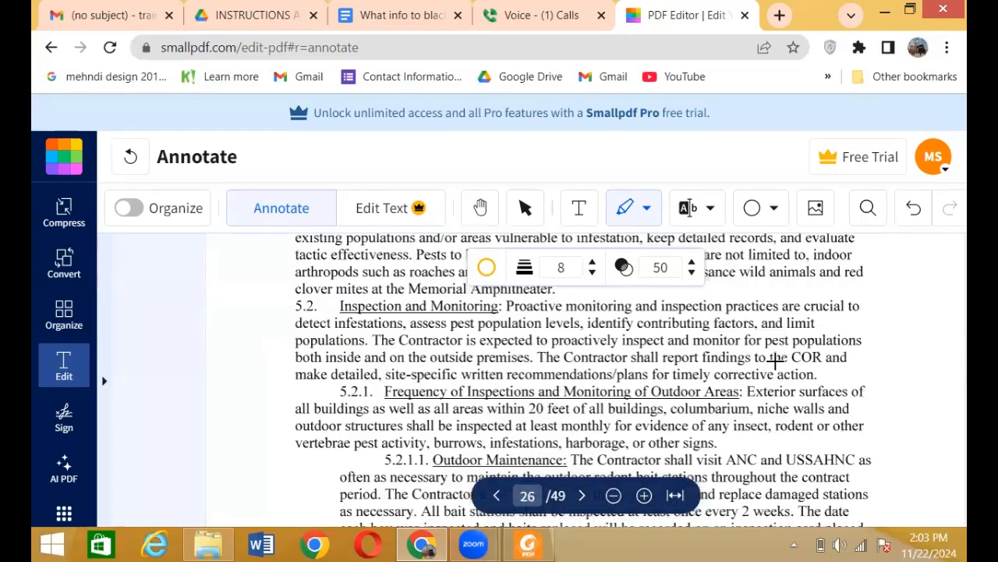
pyautogui.scroll(10, 774, 360)
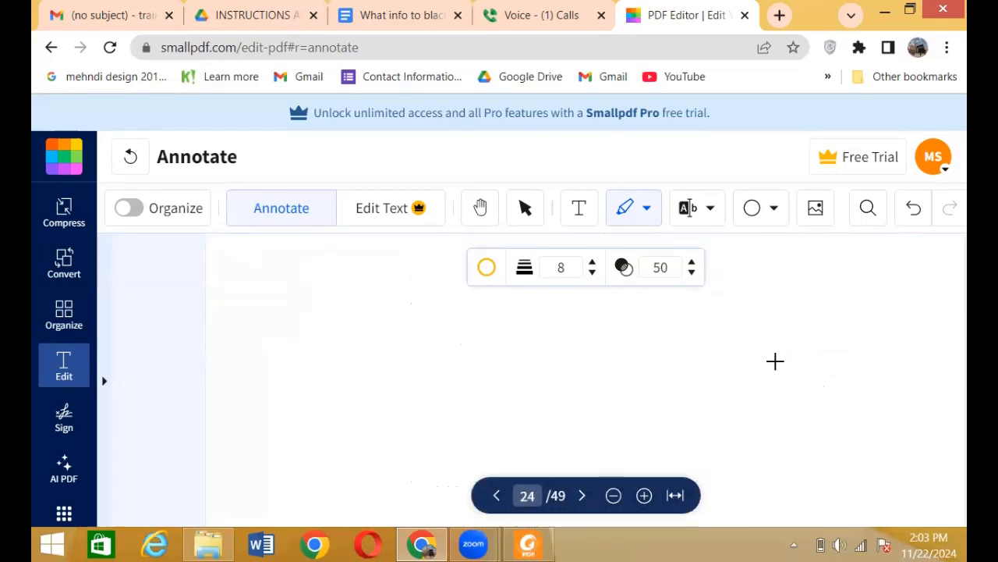
pyautogui.scroll(-3, 775, 360)
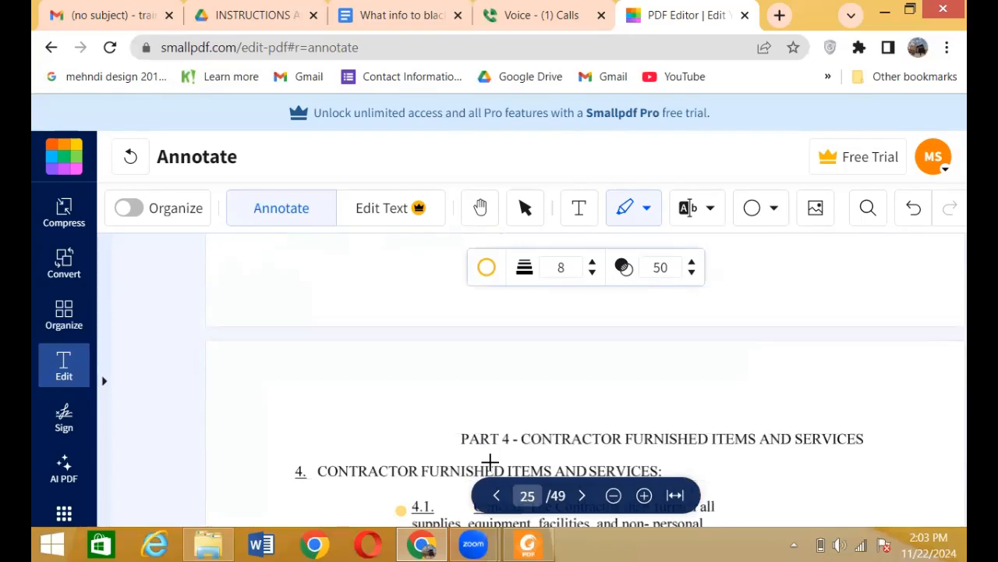
pyautogui.scroll(-2, 490, 462)
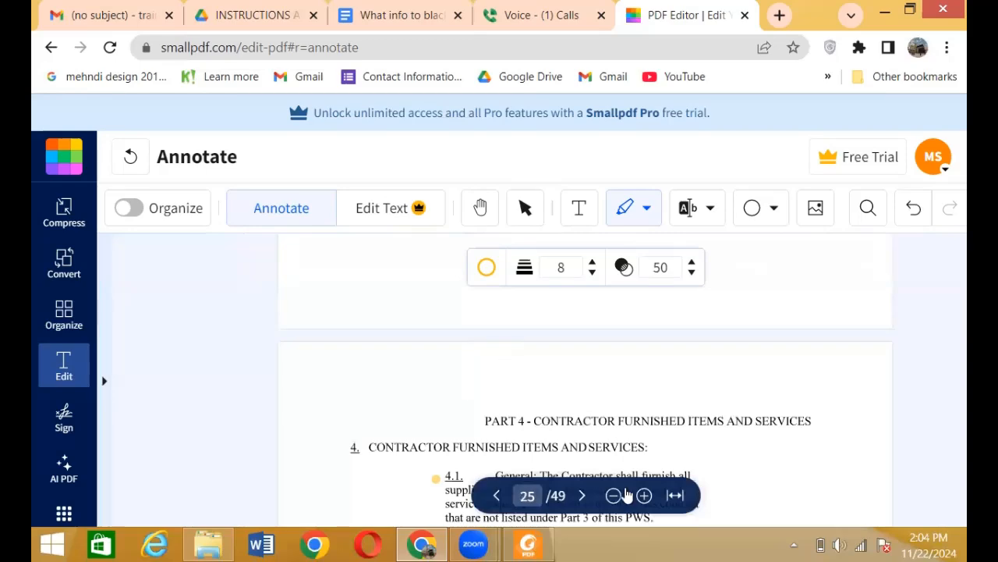
pyautogui.scroll(-8, 610, 417)
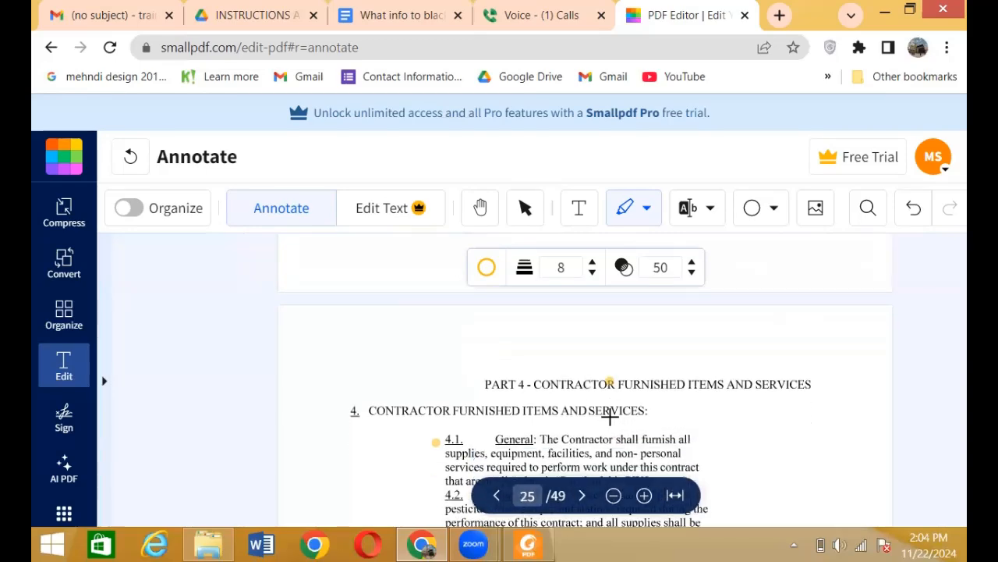
pyautogui.scroll(-10, 610, 417)
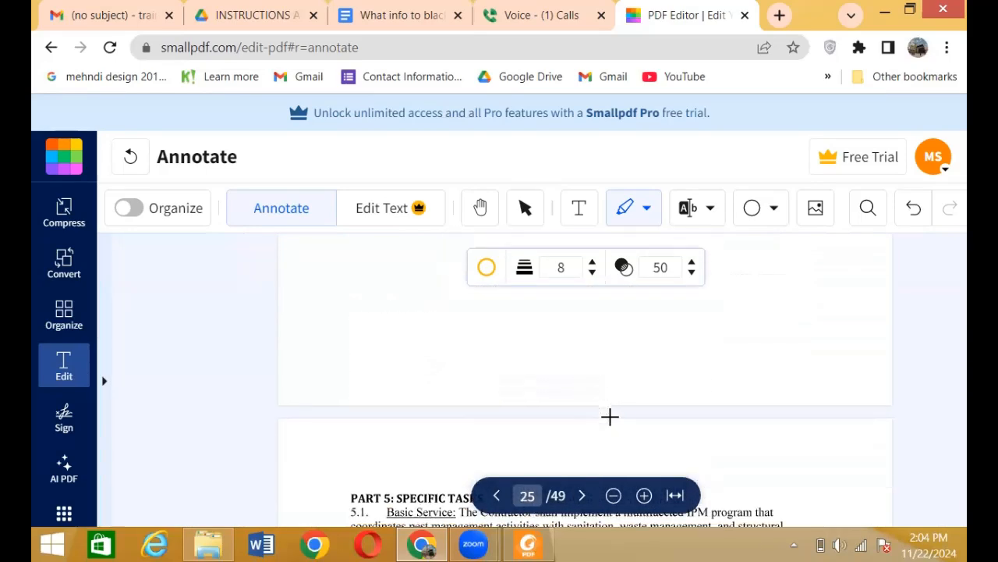
pyautogui.scroll(-10, 610, 418)
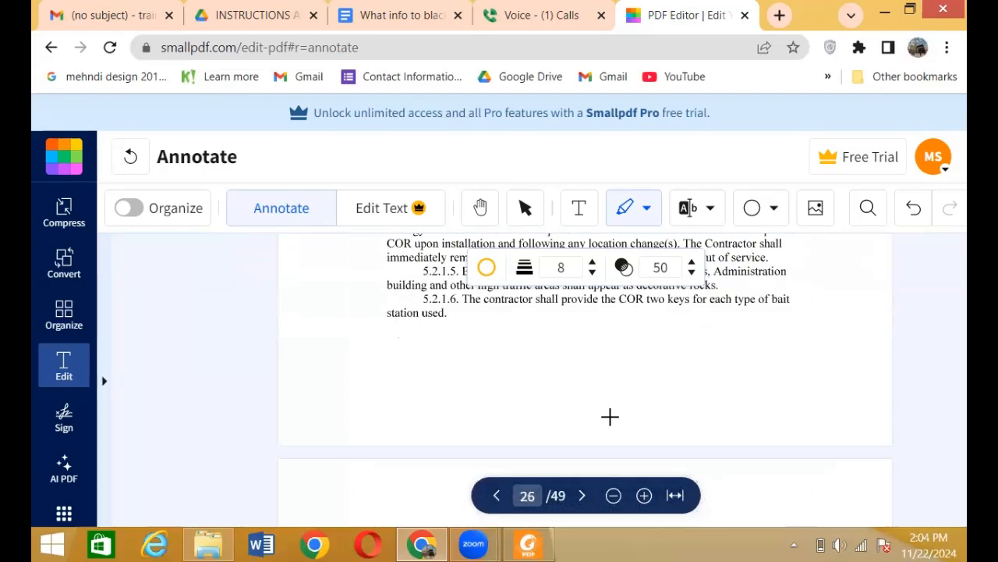
pyautogui.scroll(-10, 610, 417)
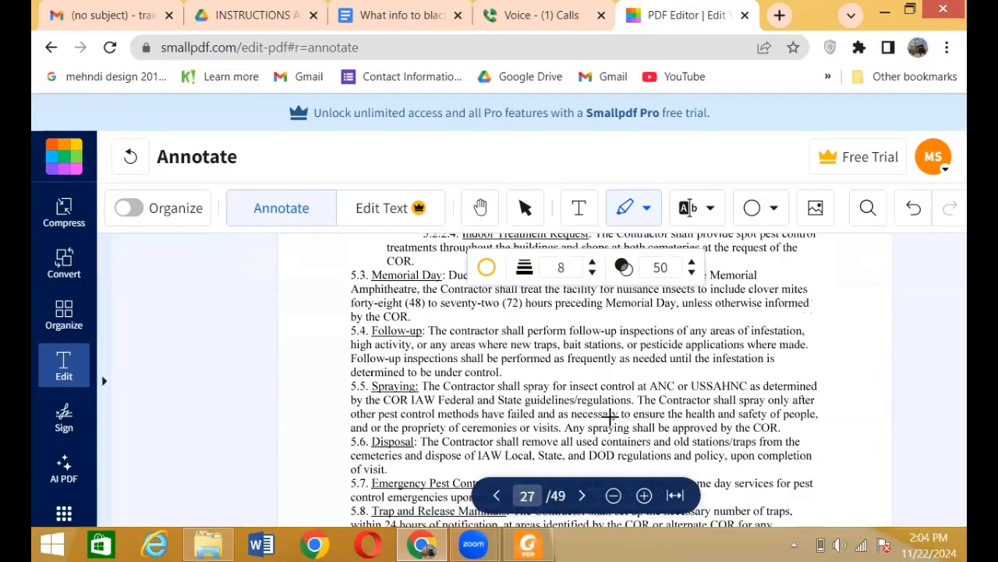
pyautogui.scroll(-3, 610, 418)
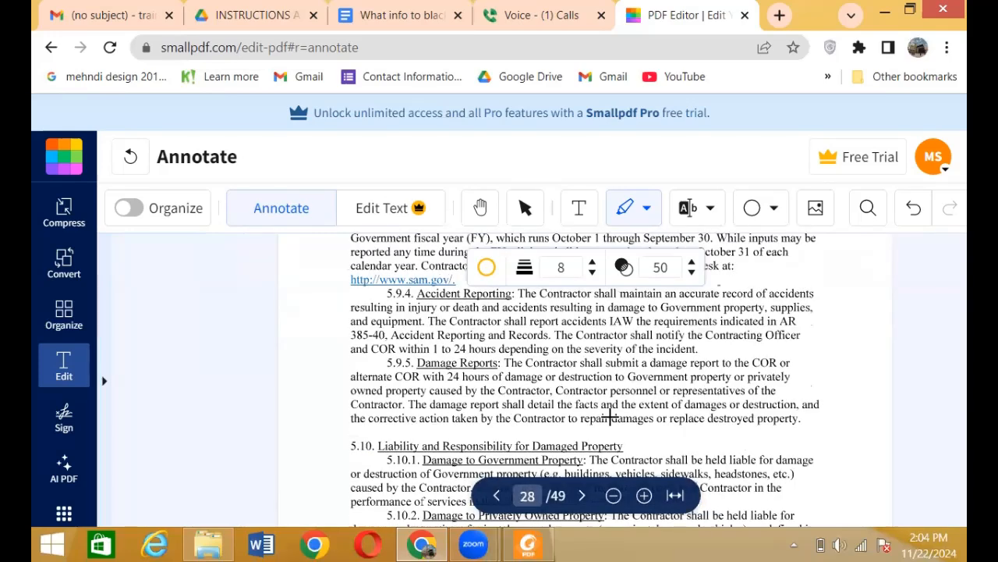
# Step: Cover the end of 5.9.3 Contractor Manpower Report after "data fields" on page 28 with a white borderless rectangle
pyautogui.scroll(4, 610, 417)
pyautogui.scroll(1, 610, 417)
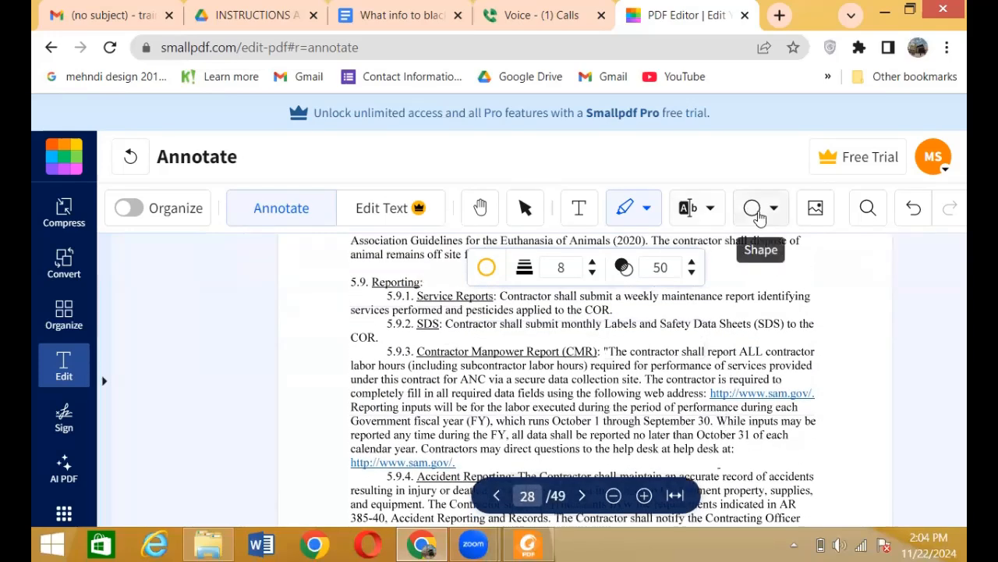
pyautogui.click(760, 207)
pyautogui.click(765, 296)
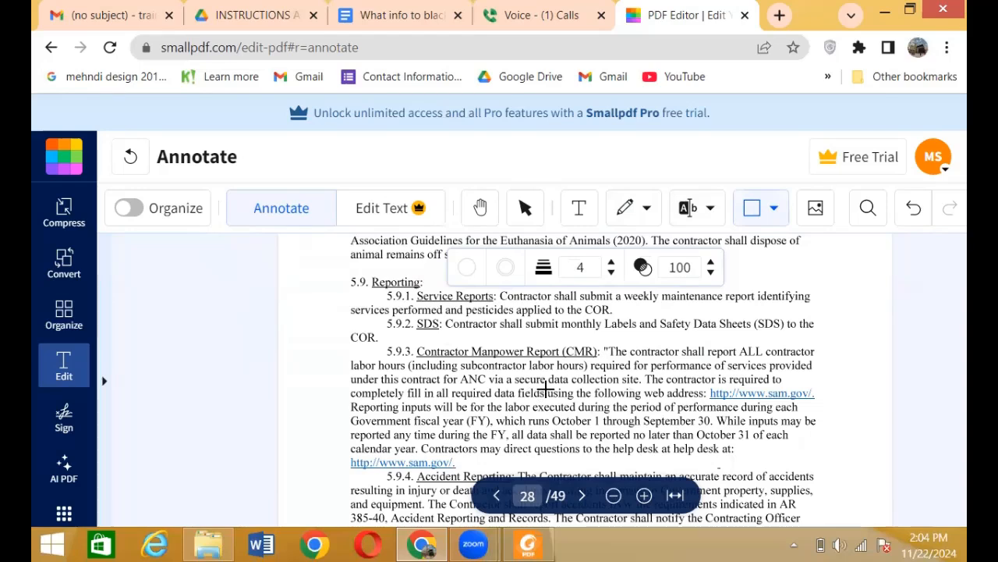
pyautogui.moveTo(546, 388); pyautogui.dragTo(835, 457)
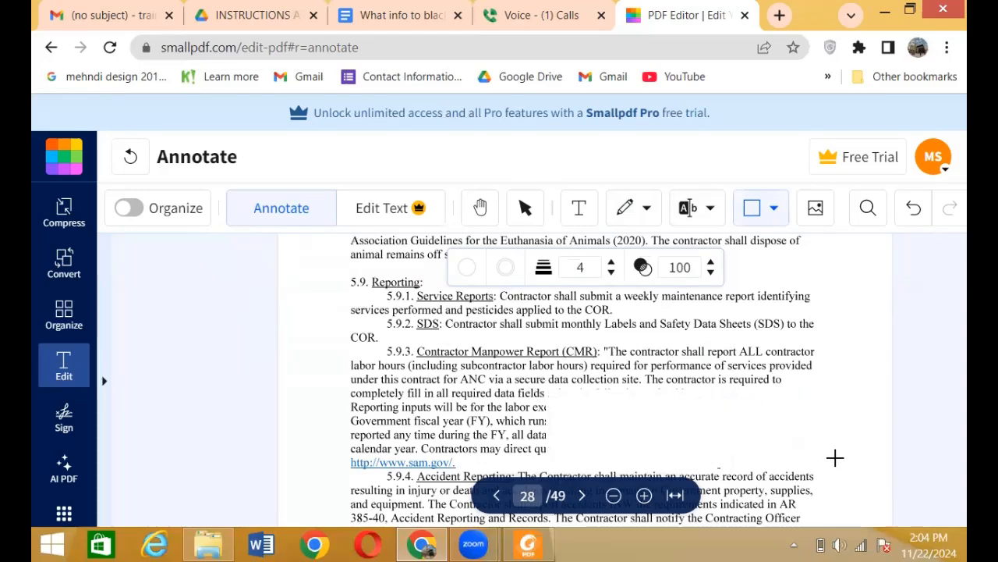
pyautogui.click(716, 426)
pyautogui.moveTo(692, 387); pyautogui.dragTo(692, 386)
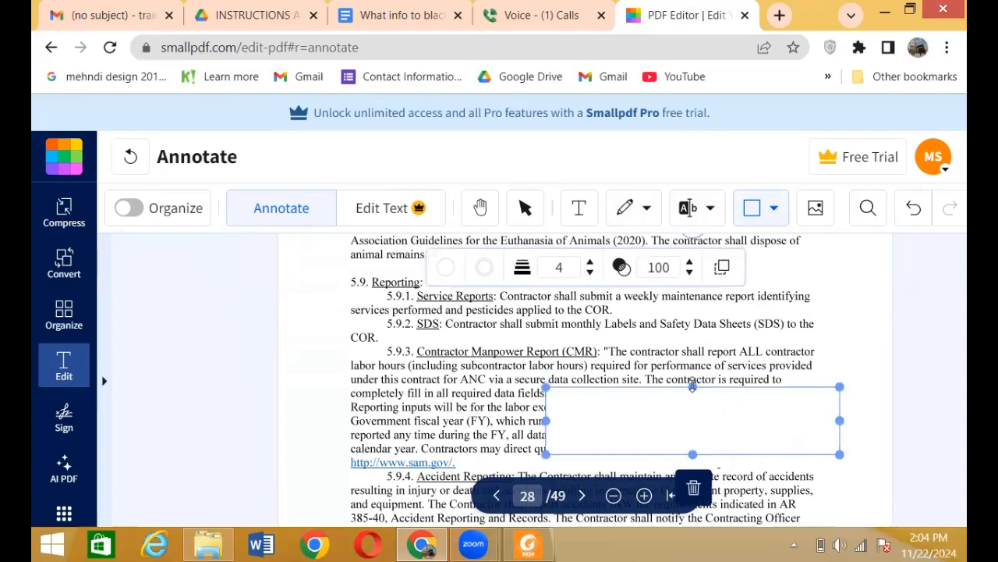
# Step: Cover the remaining beginnings of the last four 5.9.3 lines, including the sam.gov link, with a second white rectangle
pyautogui.click(752, 208)
pyautogui.click(419, 454)
pyautogui.moveTo(338, 403); pyautogui.dragTo(553, 466)
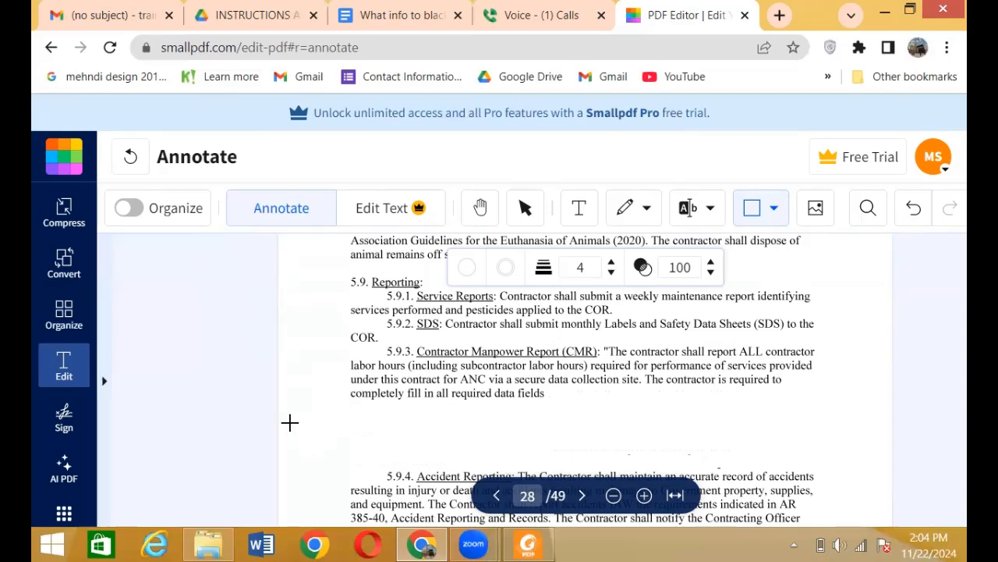
pyautogui.click(624, 442)
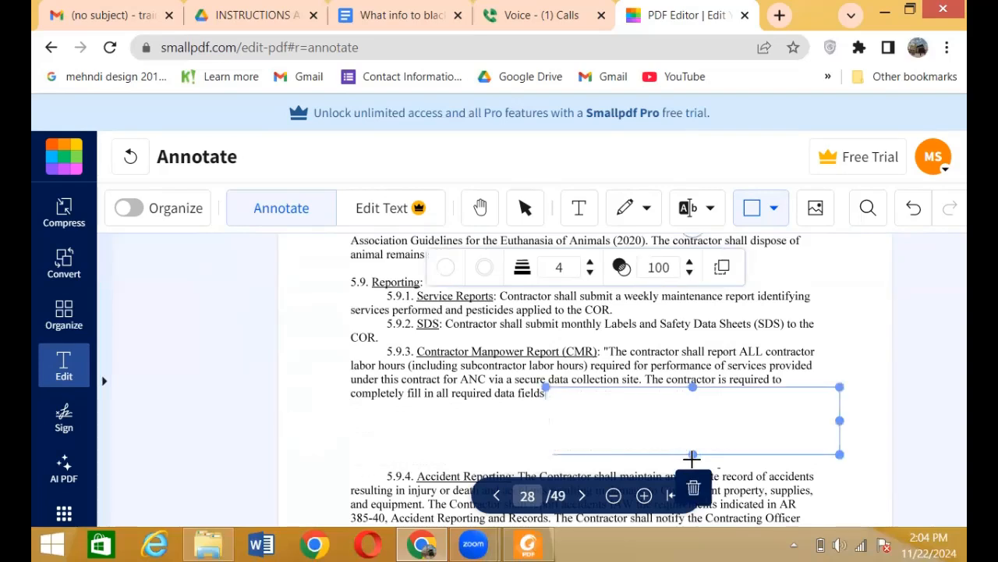
pyautogui.click(692, 459)
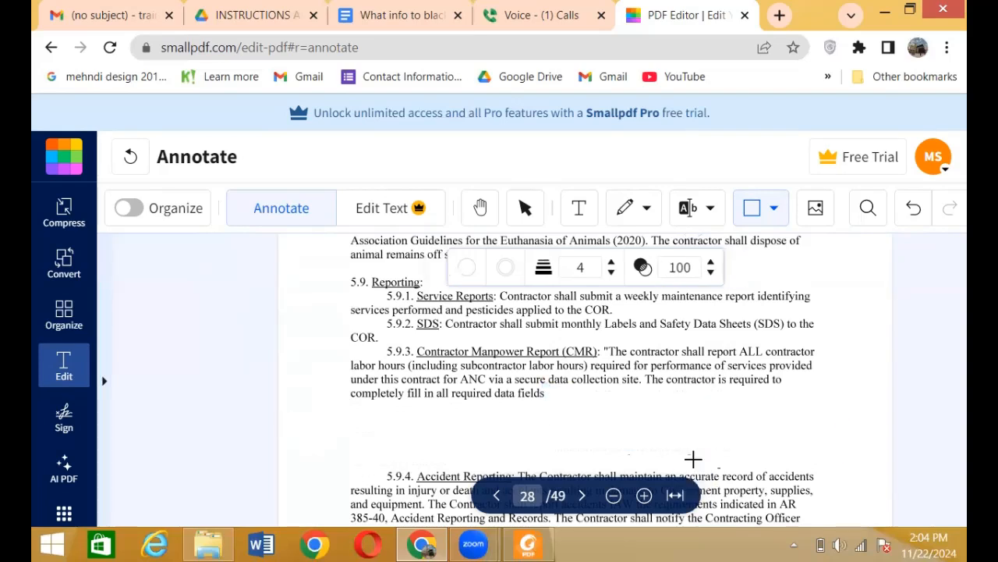
pyautogui.click(655, 410)
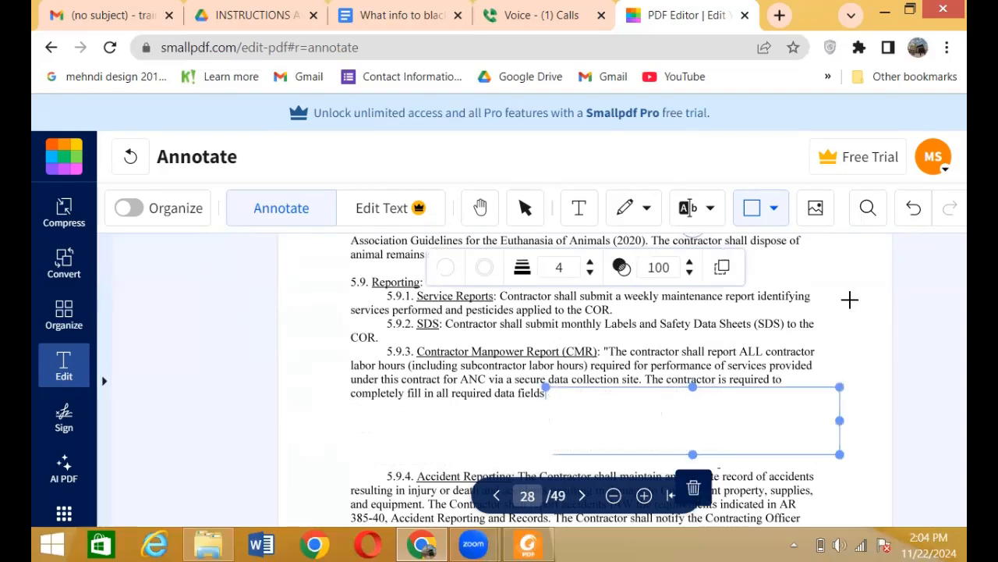
# Step: Review the rest of Part 5 from page 28 and the Part 6 applicable publications table through page 31
pyautogui.click(874, 298)
pyautogui.scroll(-3, 875, 298)
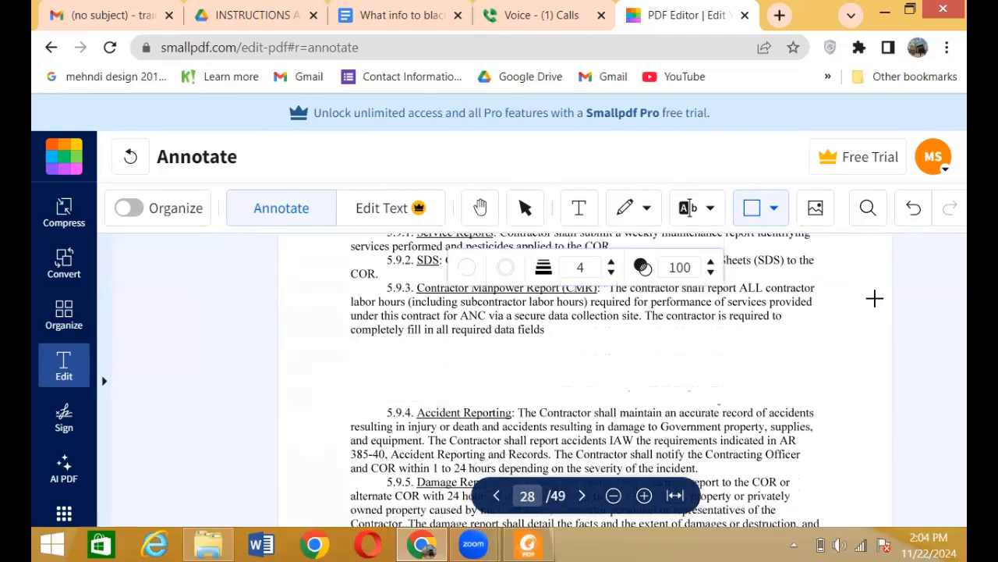
pyautogui.scroll(-3, 875, 298)
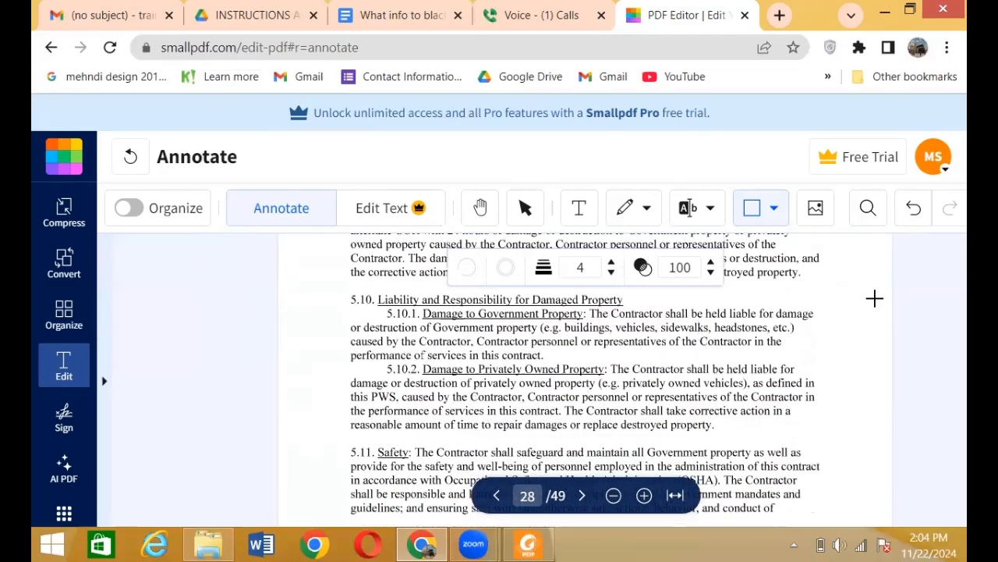
pyautogui.scroll(-6, 875, 298)
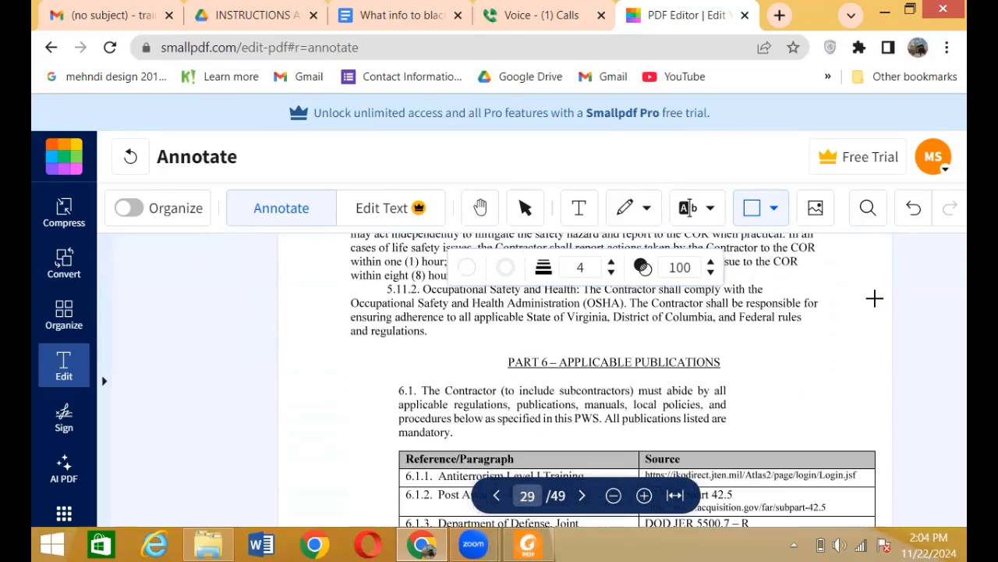
pyautogui.scroll(-2, 874, 298)
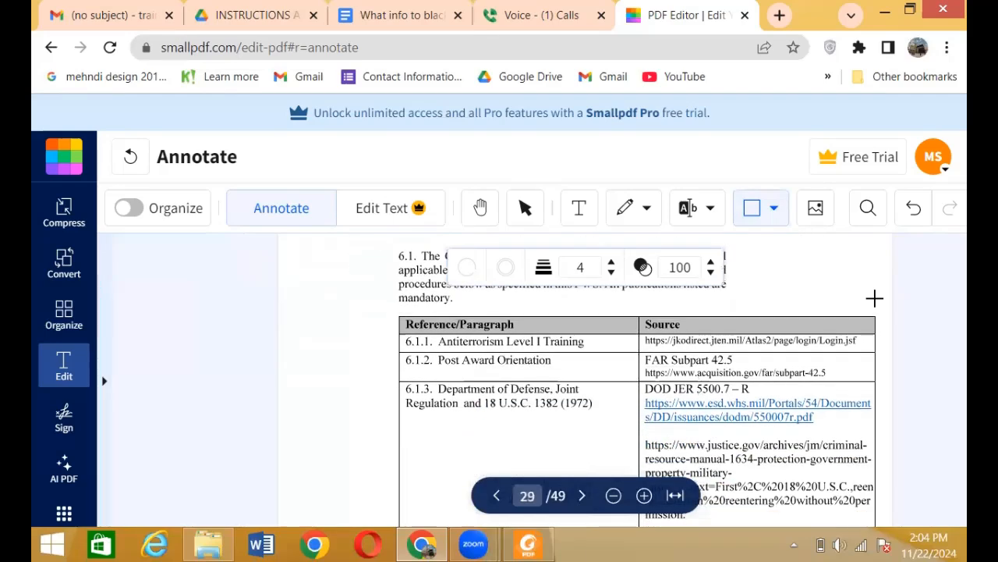
pyautogui.scroll(-8, 875, 298)
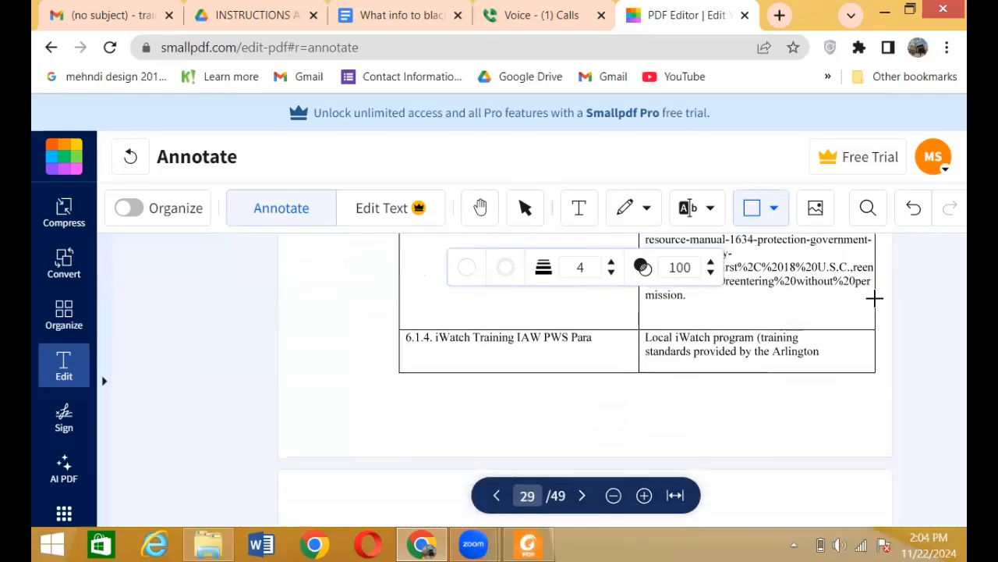
pyautogui.scroll(-6, 875, 298)
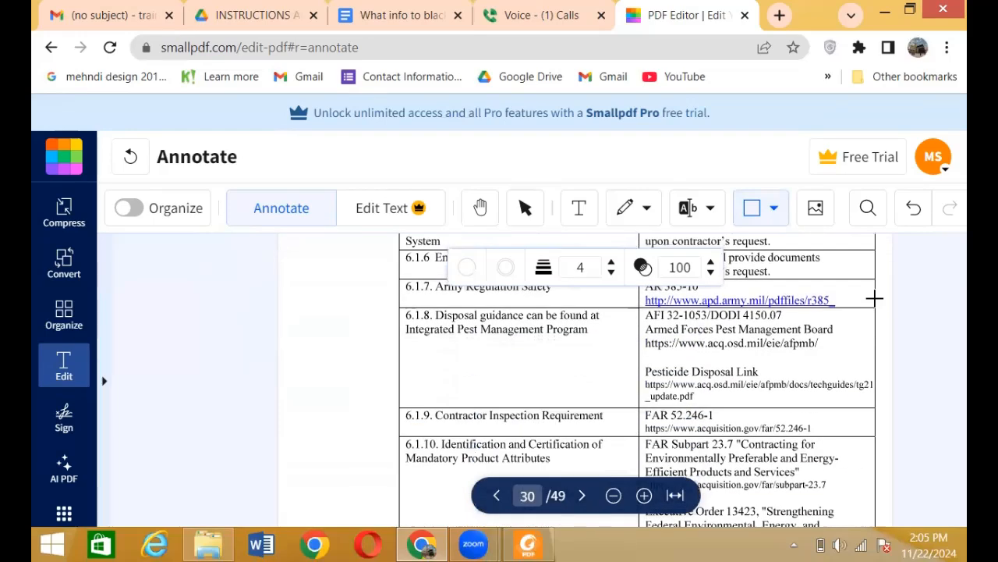
pyautogui.scroll(-3, 875, 298)
pyautogui.scroll(-2, 874, 298)
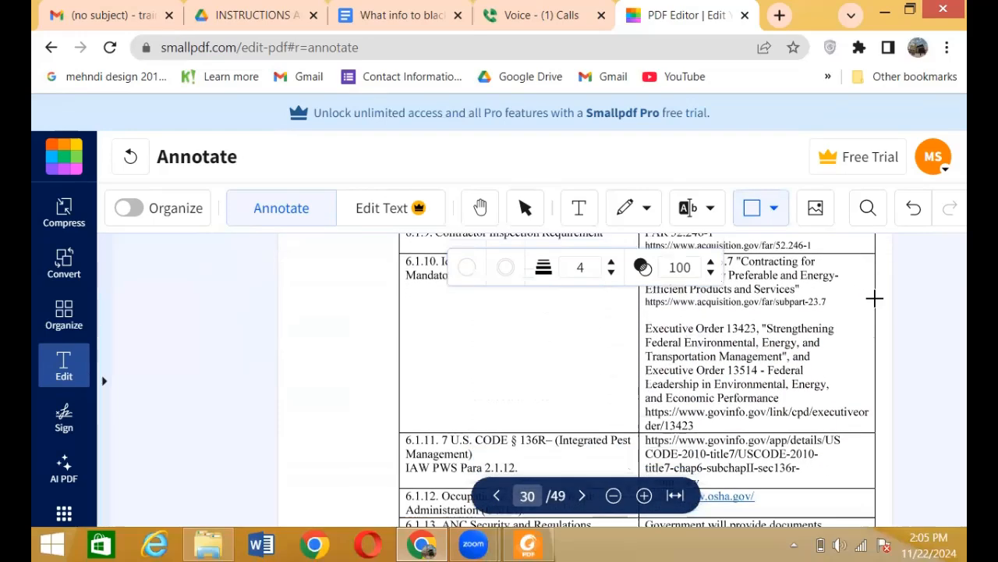
pyautogui.scroll(2, 875, 298)
pyautogui.scroll(1, 875, 298)
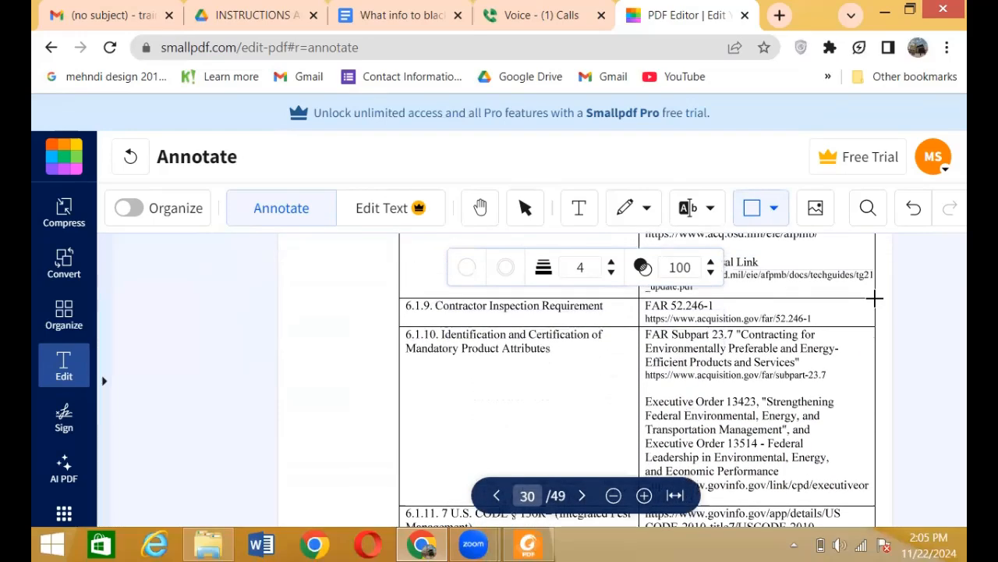
pyautogui.scroll(1, 875, 298)
pyautogui.scroll(-7, 874, 298)
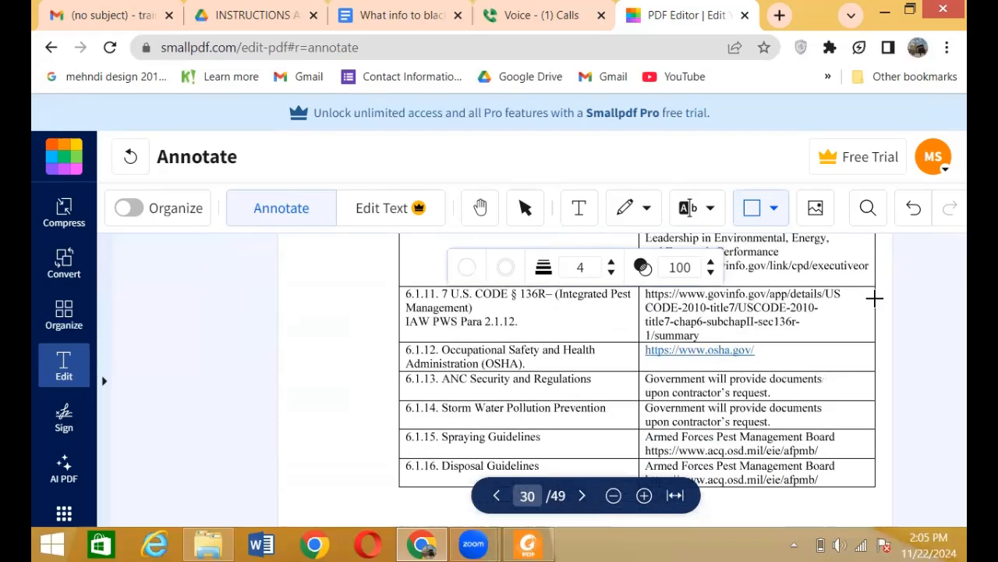
pyautogui.scroll(-7, 875, 298)
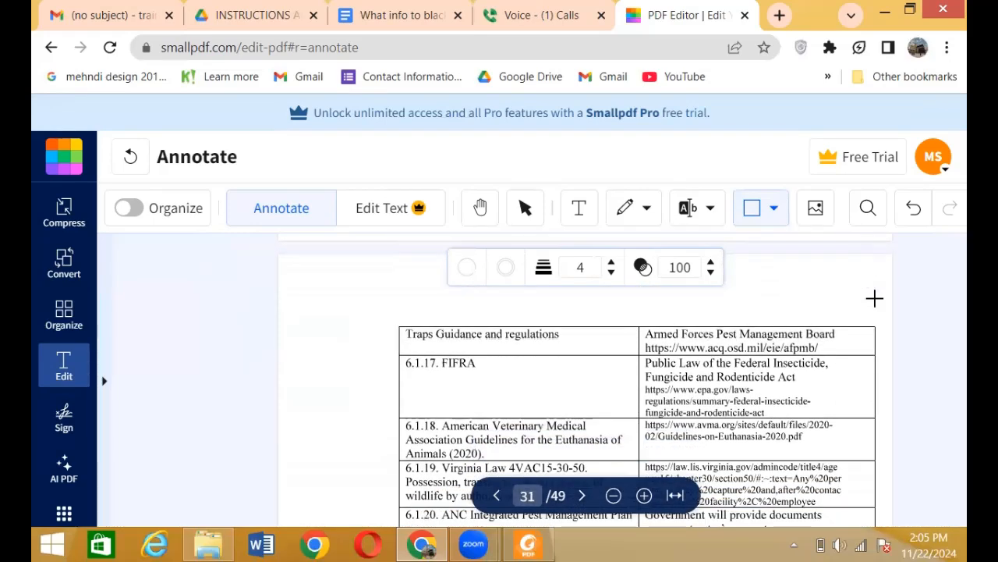
pyautogui.scroll(-3, 874, 298)
pyautogui.scroll(-10, 874, 298)
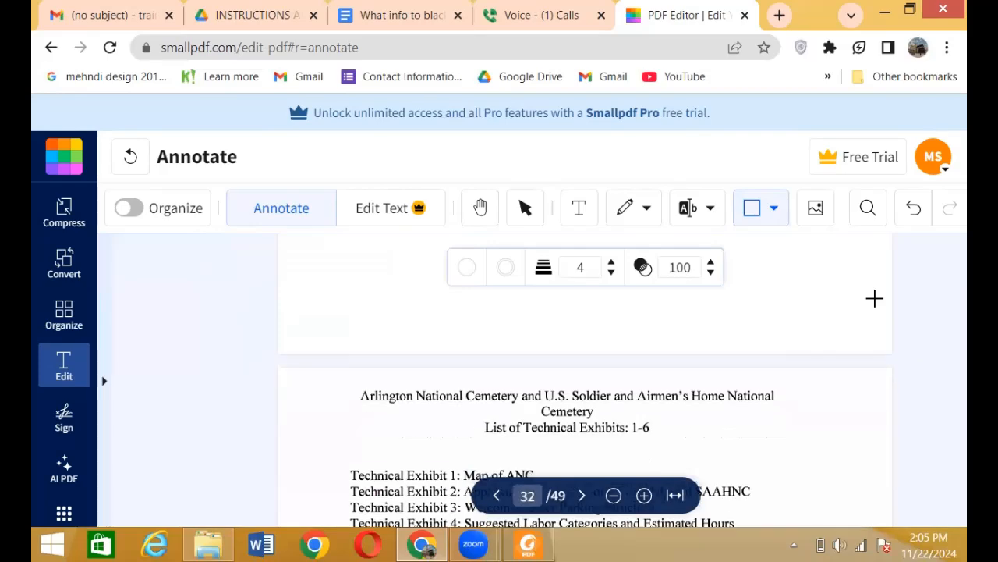
# Step: Examine the technical exhibits list on page 32, the Map of ANC on page 33 and the square footage table on page 34
pyautogui.scroll(2, 875, 298)
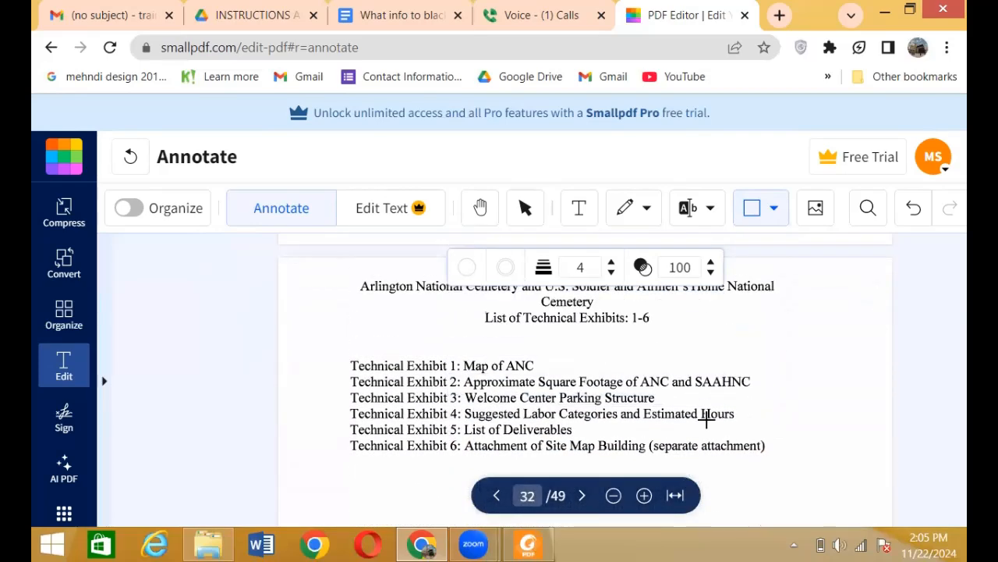
pyautogui.scroll(-1, 707, 420)
pyautogui.scroll(-5, 707, 420)
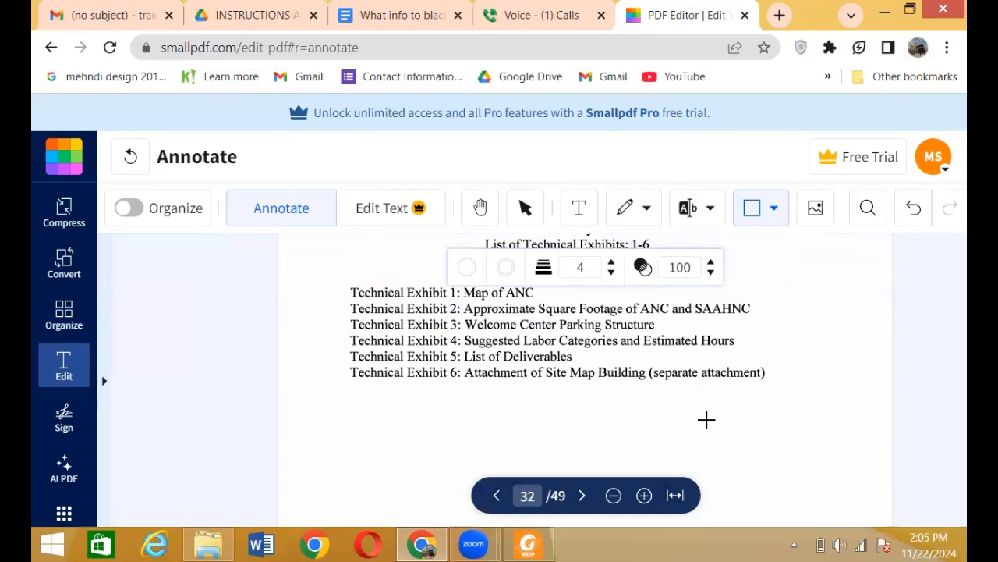
pyautogui.scroll(-5, 707, 420)
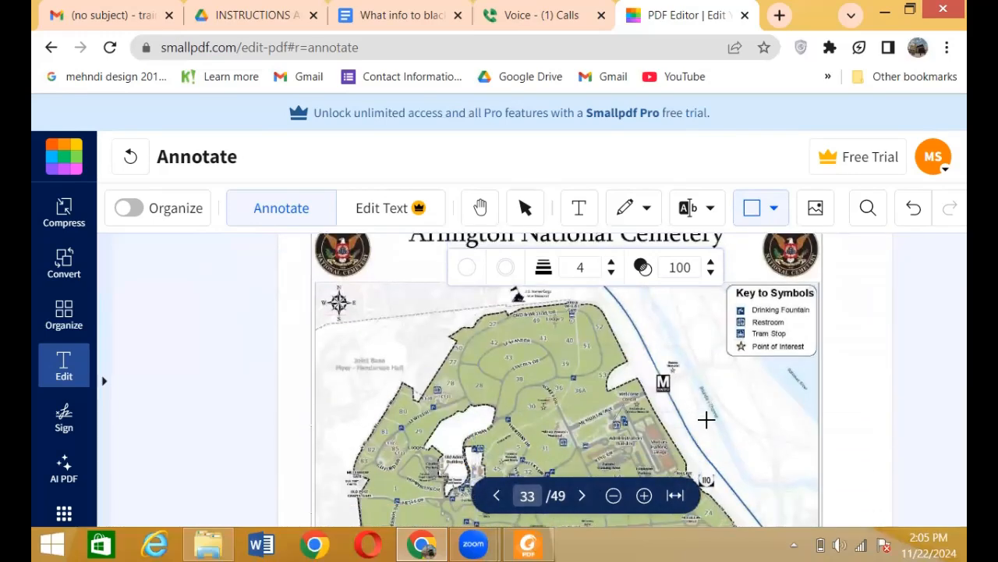
pyautogui.scroll(4, 706, 420)
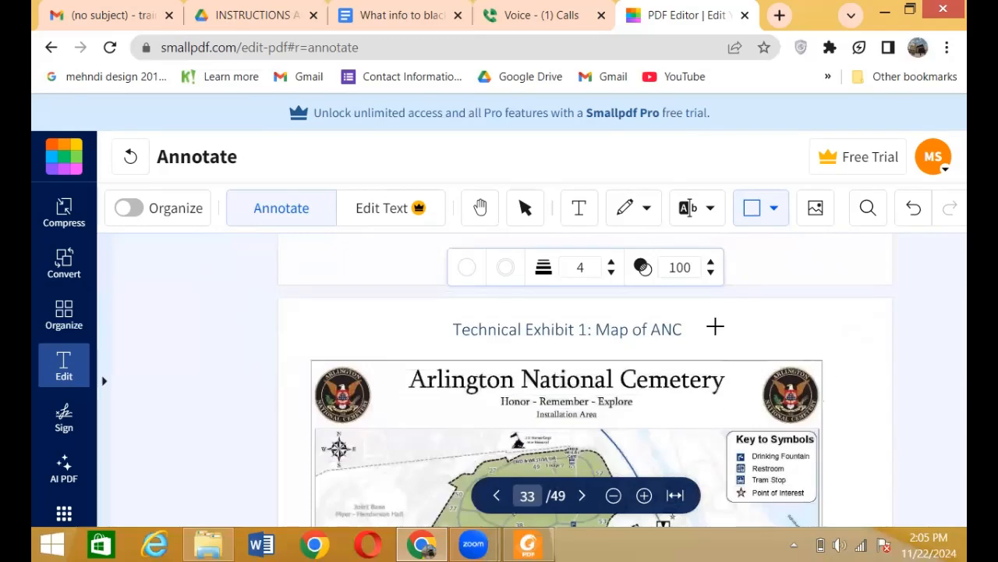
pyautogui.scroll(-5, 715, 326)
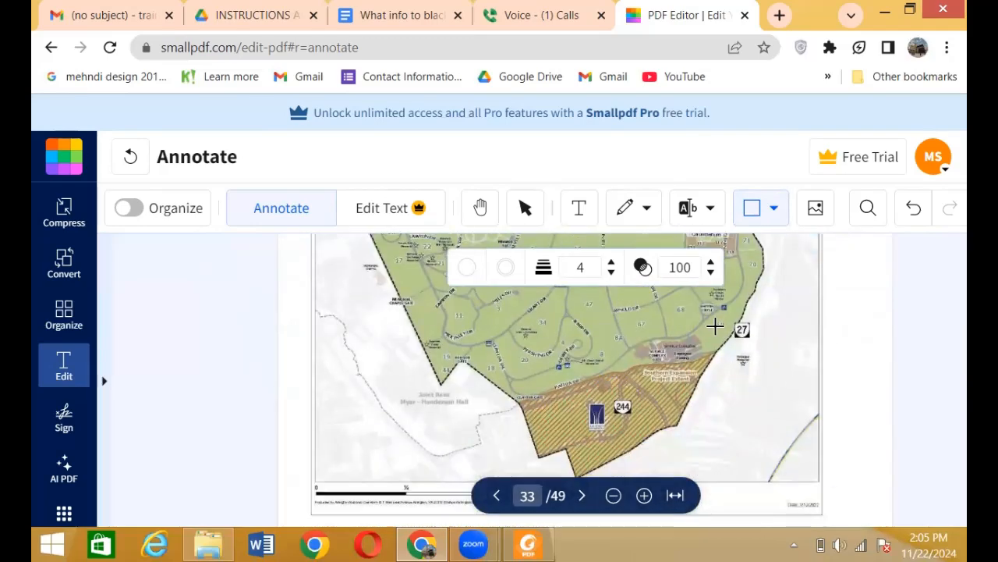
pyautogui.scroll(-5, 715, 326)
pyautogui.scroll(2, 715, 326)
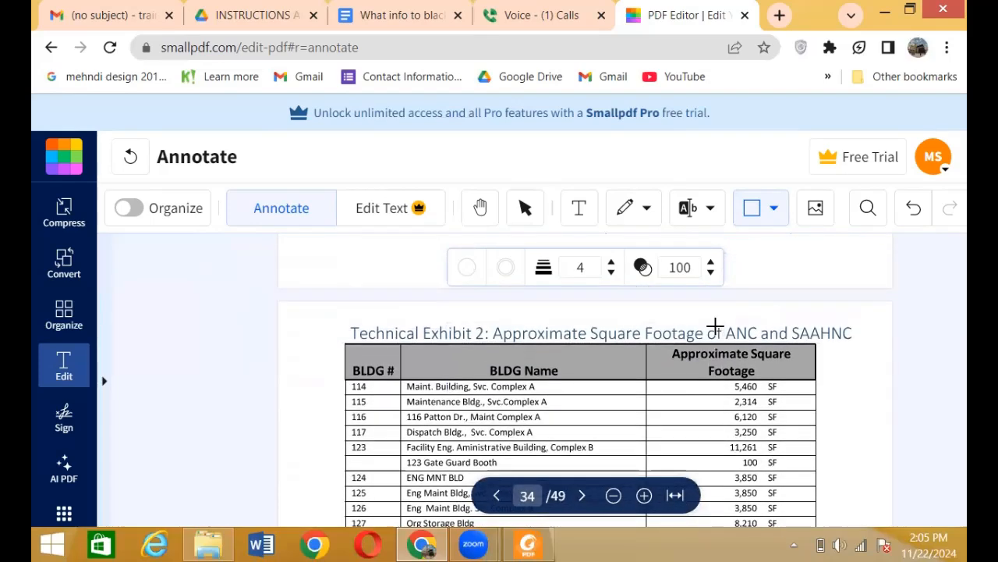
# Step: Cover the solicitation number and page number headers on pages 35 and 36 with white borderless rectangles
pyautogui.scroll(-10, 716, 326)
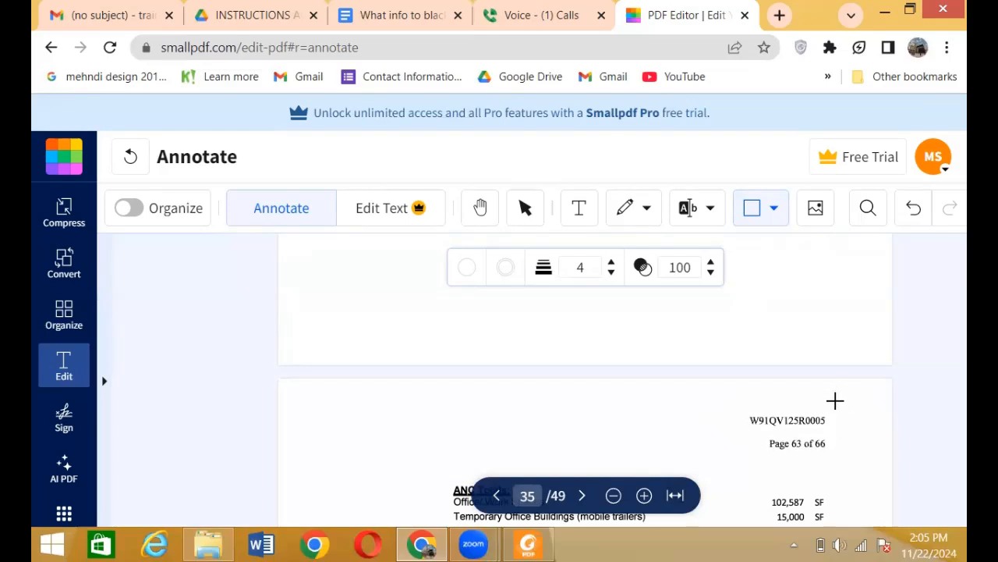
pyautogui.moveTo(835, 400); pyautogui.dragTo(847, 465)
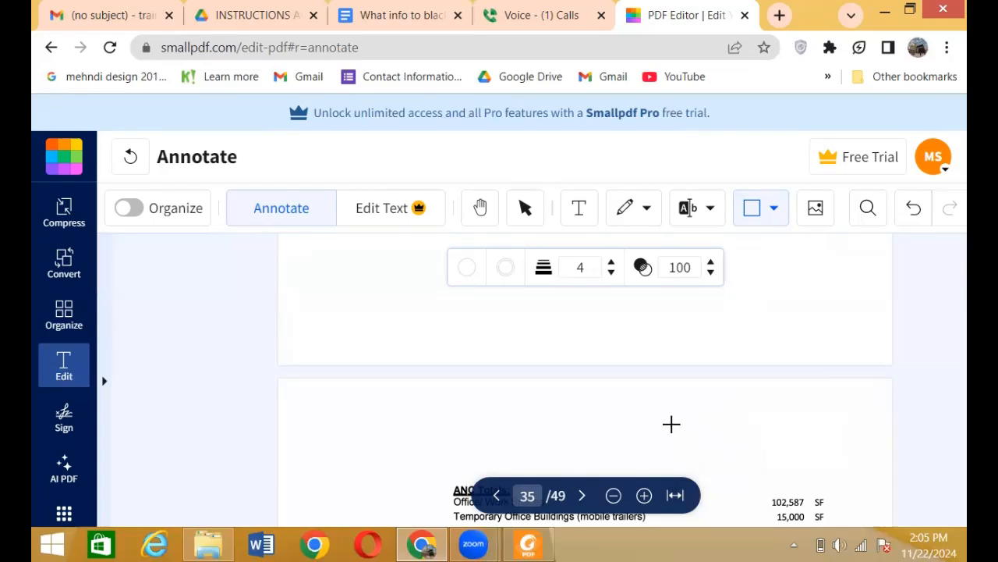
pyautogui.scroll(-10, 671, 424)
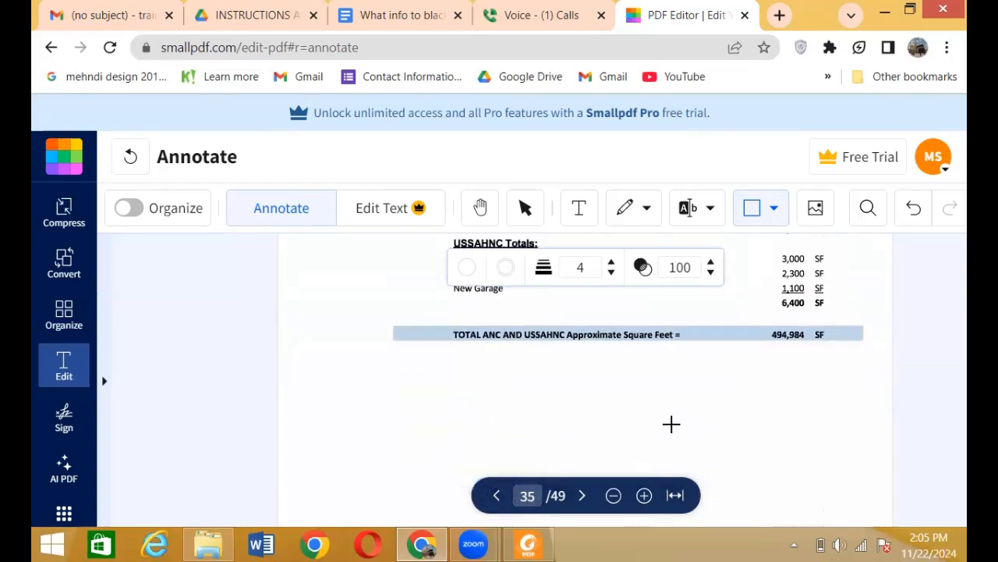
pyautogui.scroll(-3, 672, 424)
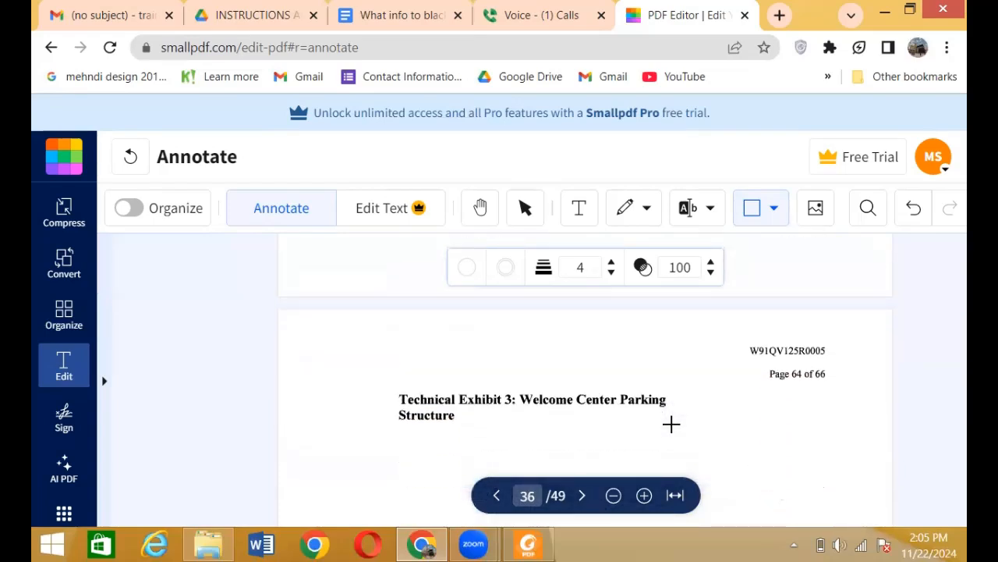
pyautogui.moveTo(746, 341); pyautogui.dragTo(842, 391)
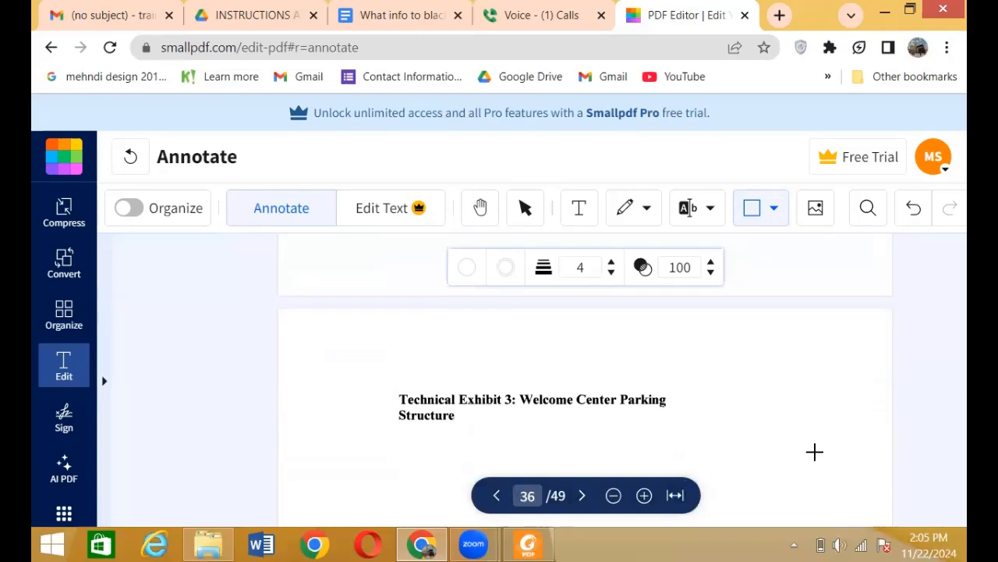
# Step: Cover the solicitation number and page number headers on pages 37 and 38 with white borderless rectangles
pyautogui.scroll(-5, 815, 452)
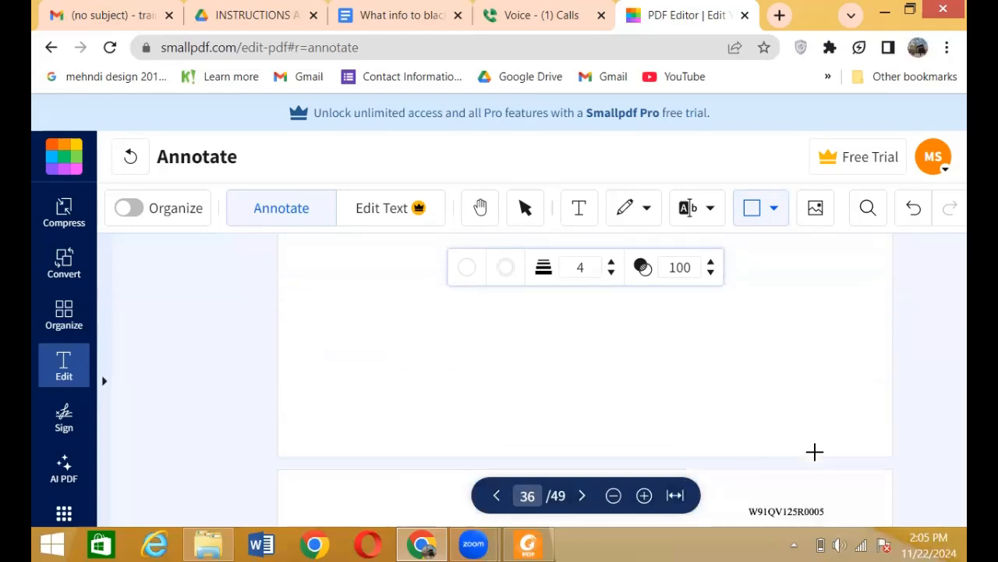
pyautogui.scroll(4, 814, 452)
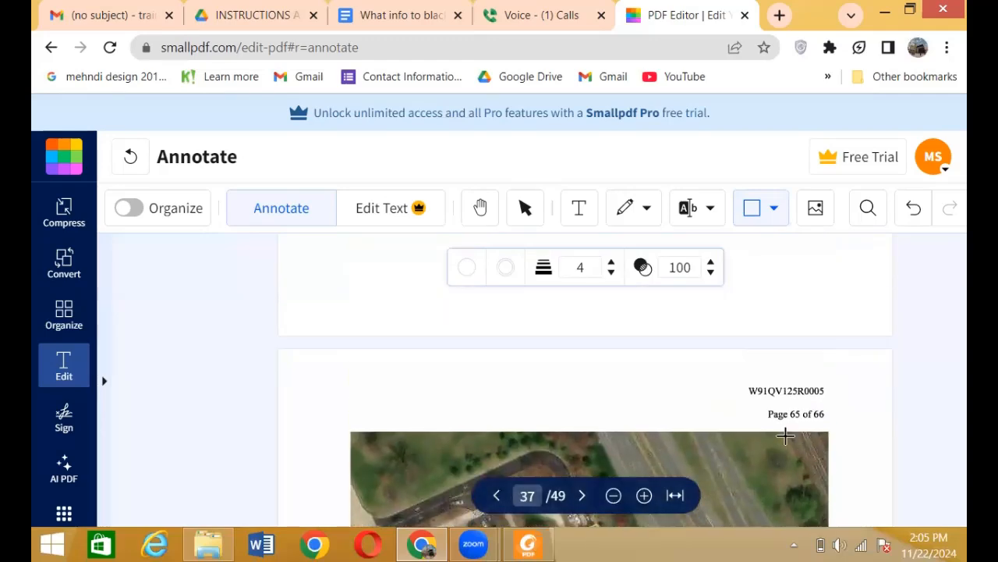
pyautogui.moveTo(738, 379); pyautogui.dragTo(847, 423)
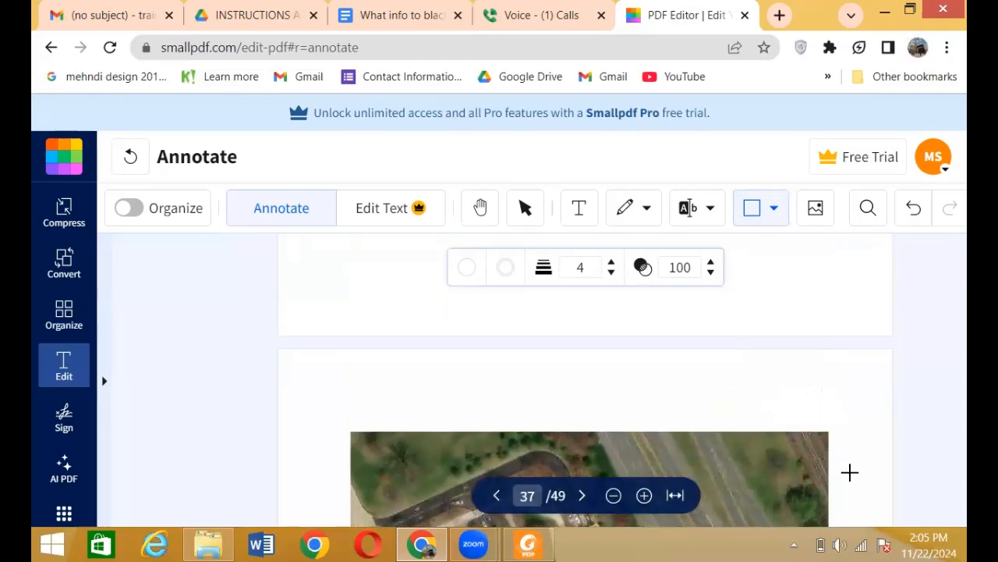
pyautogui.scroll(-5, 851, 483)
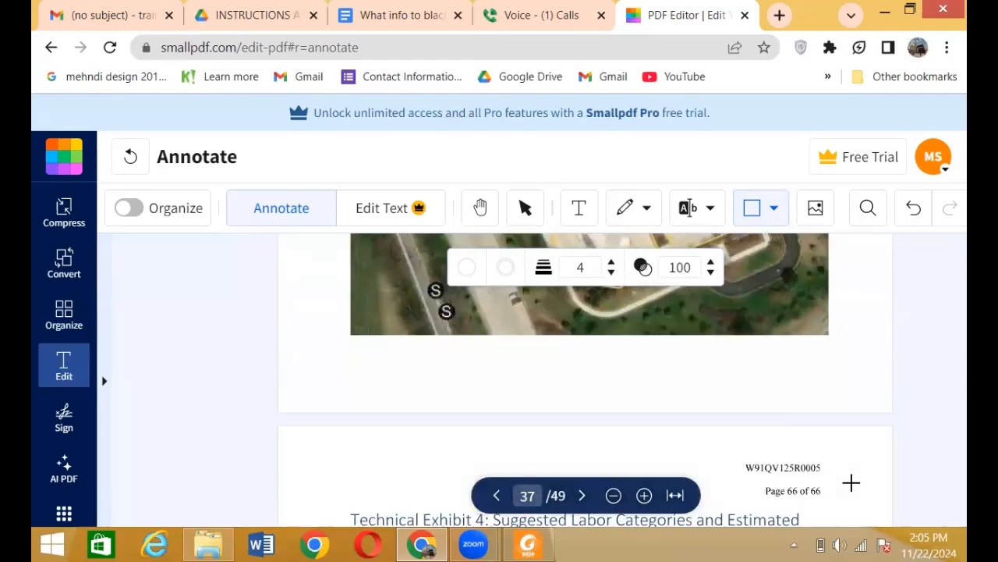
pyautogui.scroll(-1, 851, 483)
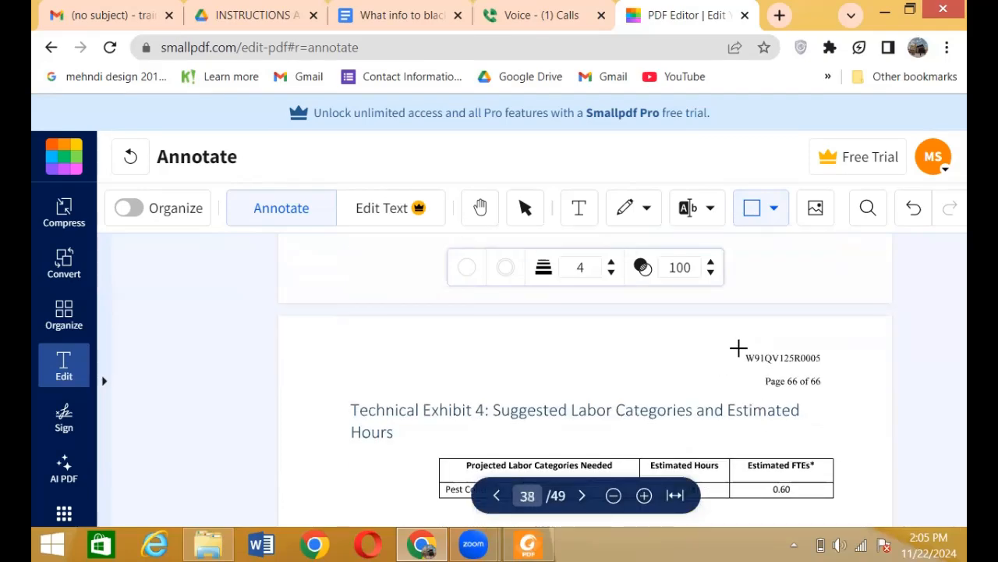
pyautogui.moveTo(737, 348); pyautogui.dragTo(844, 388)
# Step: Show the page thumbnails and delete page 39, the first page of the SAM.gov wage determinations register
pyautogui.scroll(-6, 844, 391)
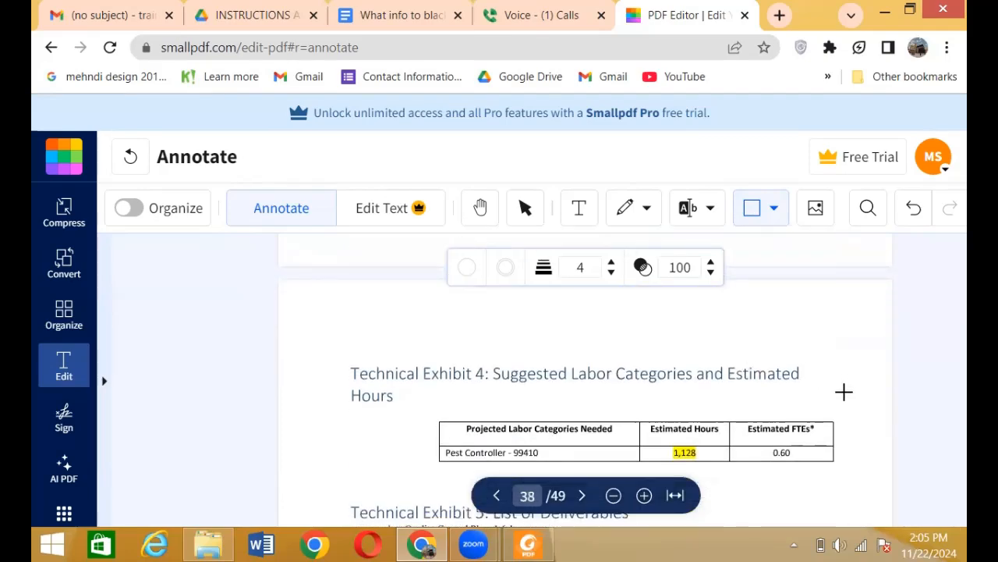
pyautogui.scroll(-3, 844, 391)
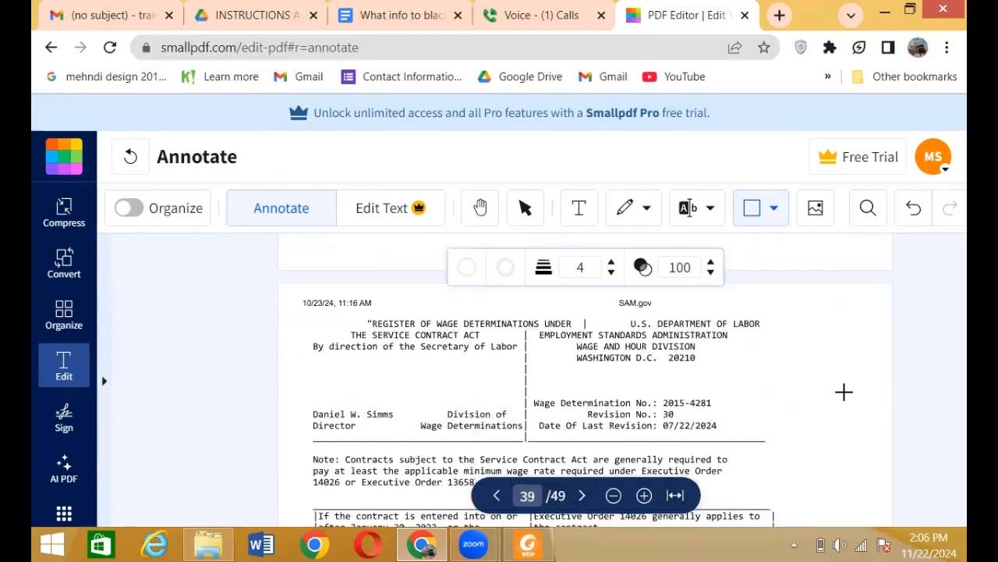
pyautogui.moveTo(99, 380)
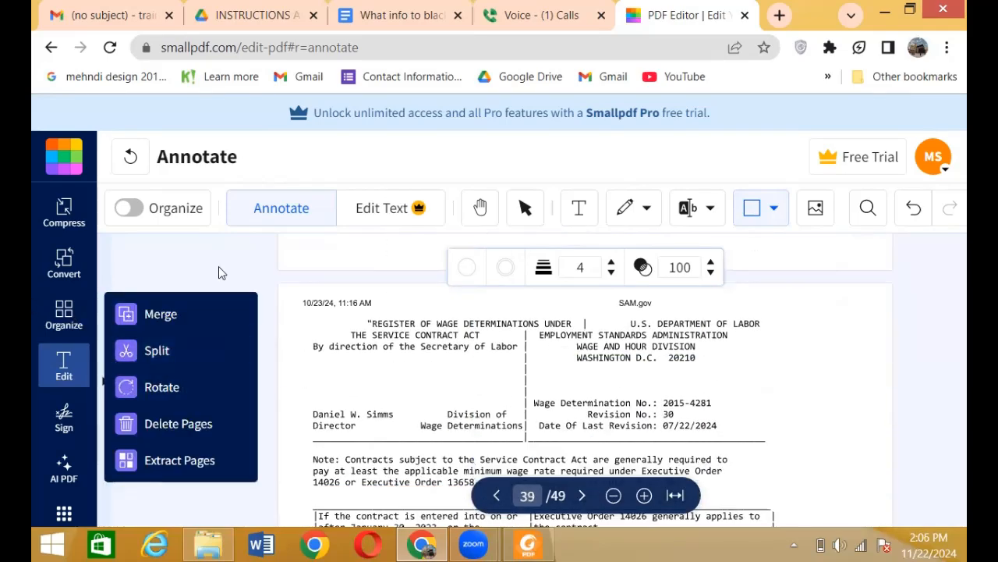
pyautogui.click(103, 383)
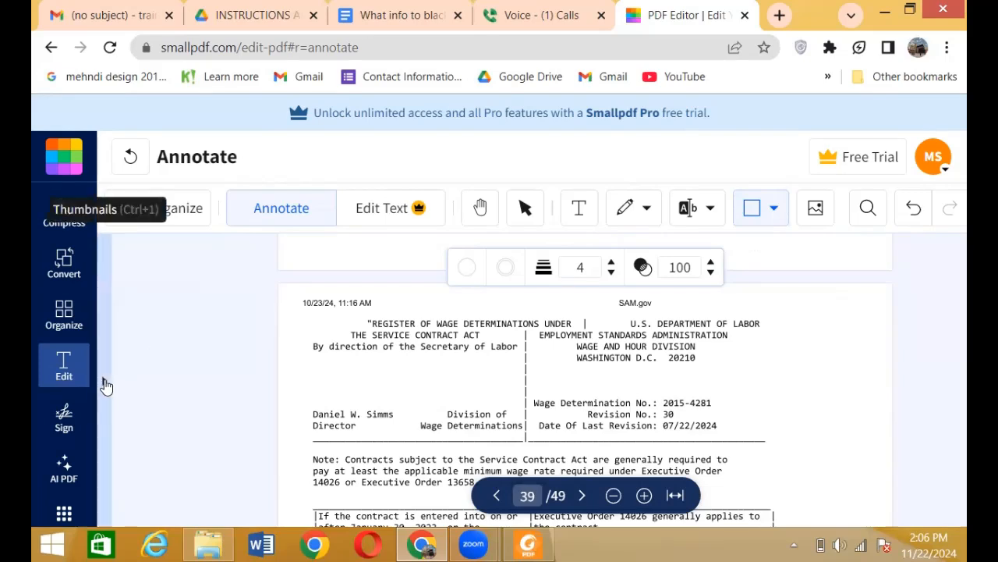
pyautogui.moveTo(281, 258); pyautogui.dragTo(290, 451)
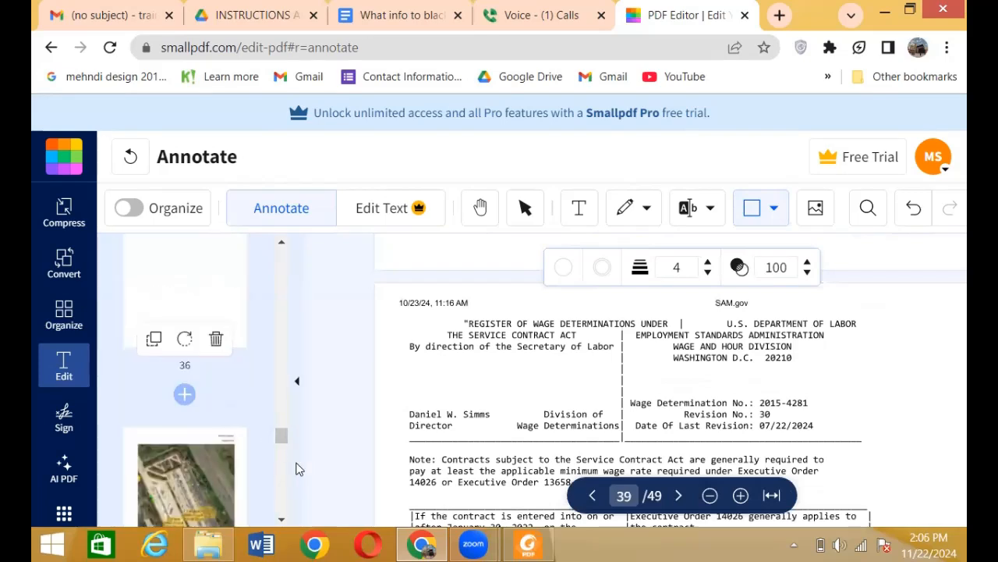
pyautogui.scroll(-5, 195, 441)
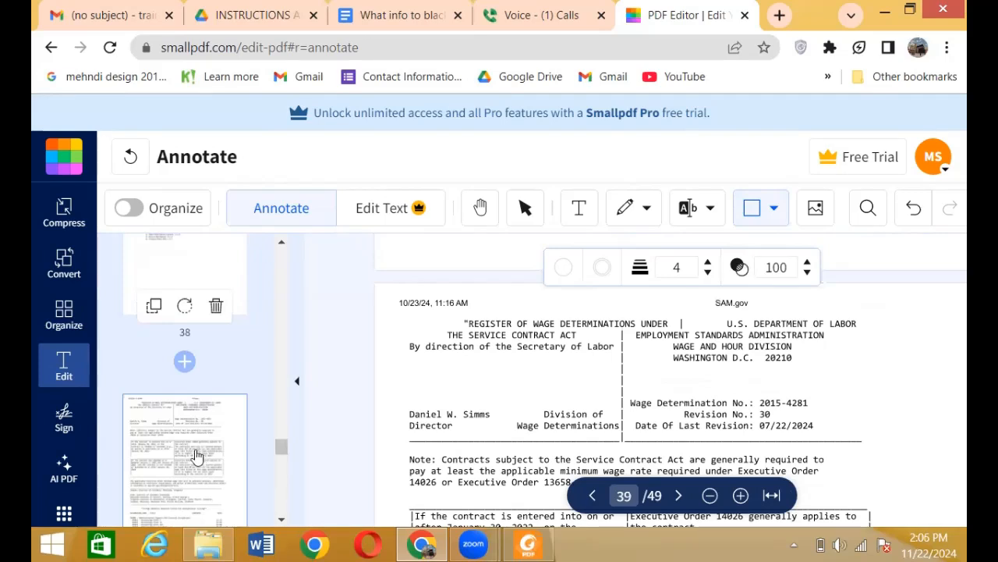
pyautogui.scroll(-2, 276, 467)
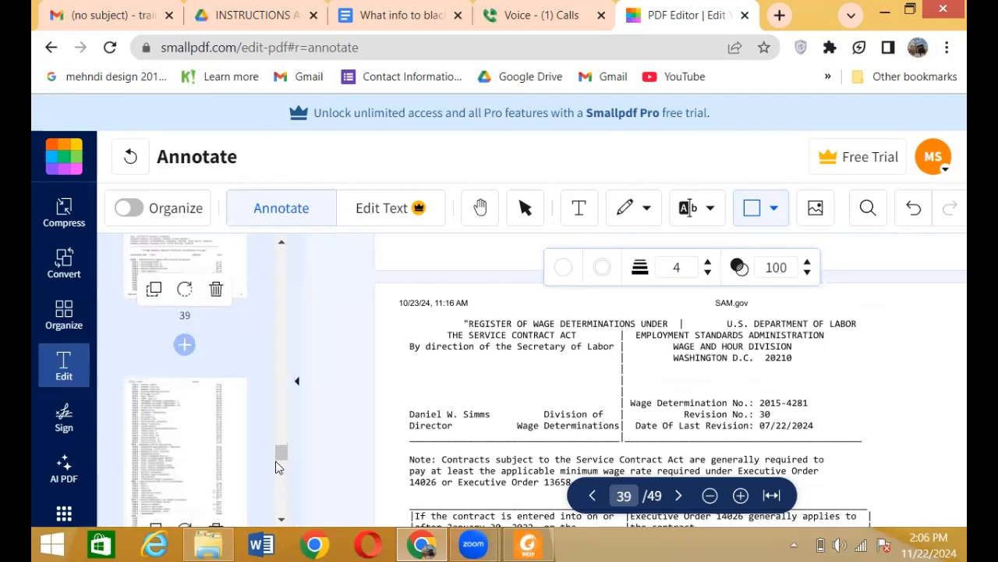
pyautogui.click(216, 289)
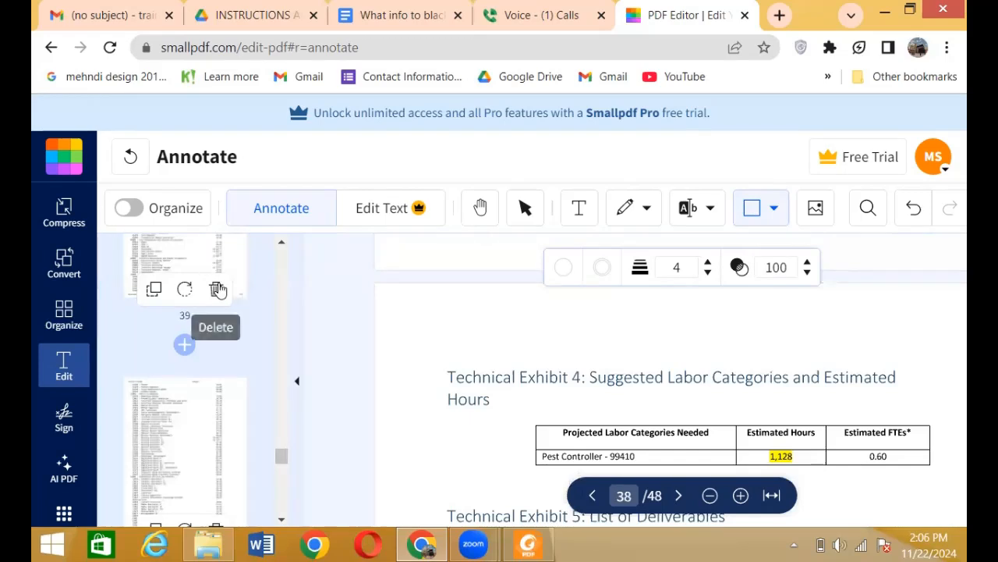
# Step: Delete all remaining wage determination pages from page 39 to the end of the document and hide the page thumbnails
pyautogui.click(218, 290)
pyautogui.click(218, 289)
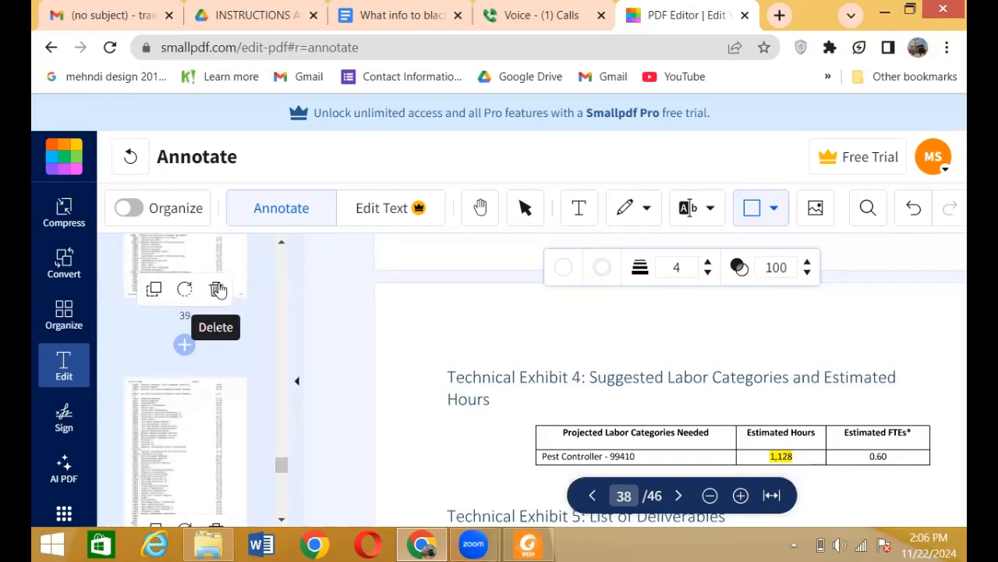
pyautogui.click(217, 289)
pyautogui.click(218, 290)
pyautogui.click(218, 290)
pyautogui.click(218, 289)
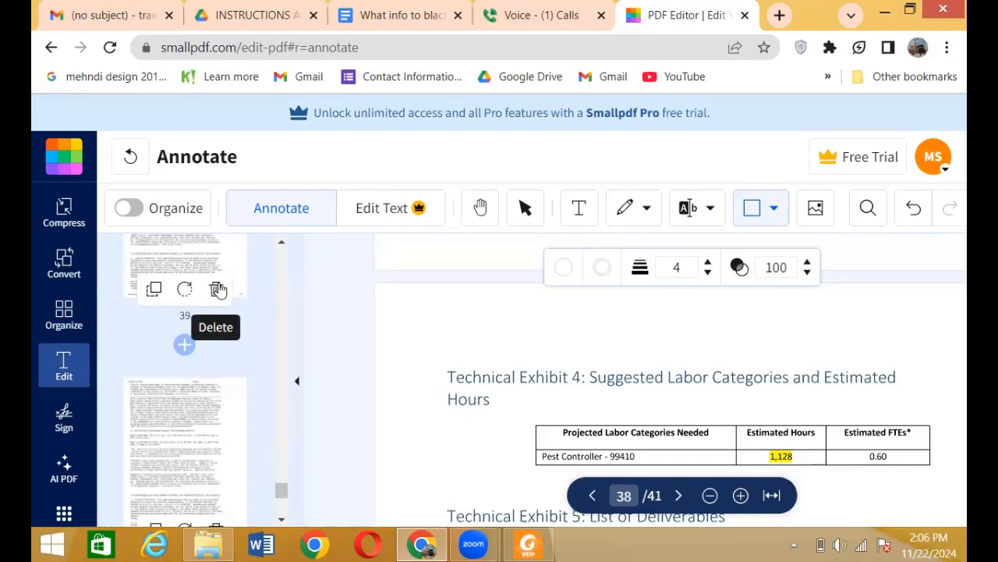
pyautogui.click(218, 289)
pyautogui.click(217, 289)
pyautogui.click(218, 289)
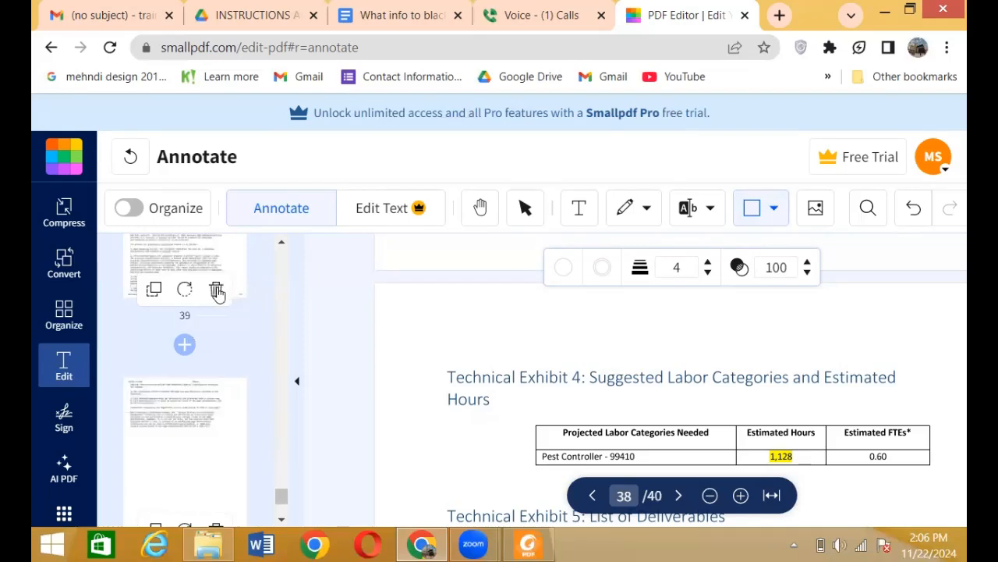
pyautogui.click(218, 289)
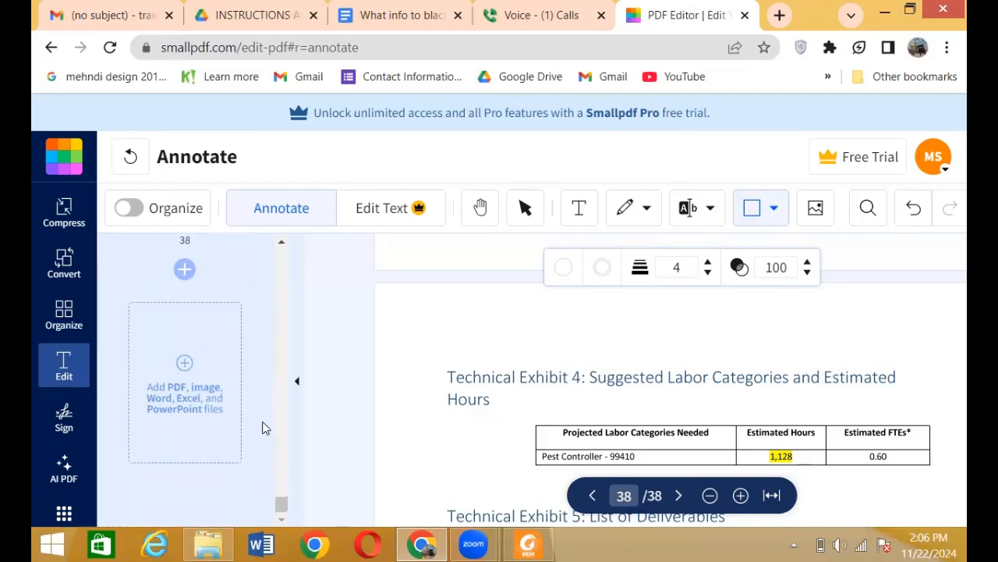
pyautogui.click(297, 381)
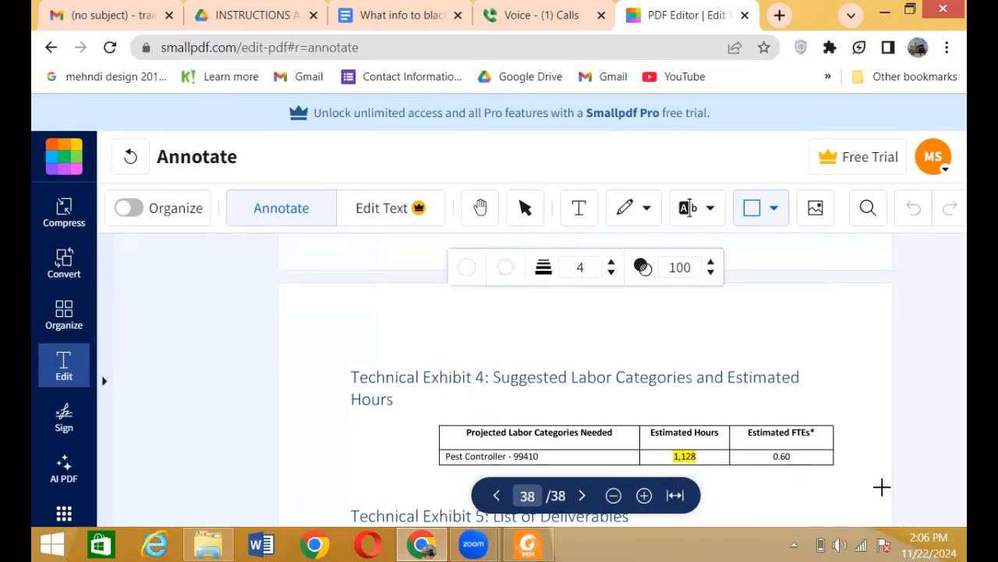
# Step: Add a wide text box in the blank area above the EVALUATION CRITERIA heading on page 1
pyautogui.scroll(10, 812, 393)
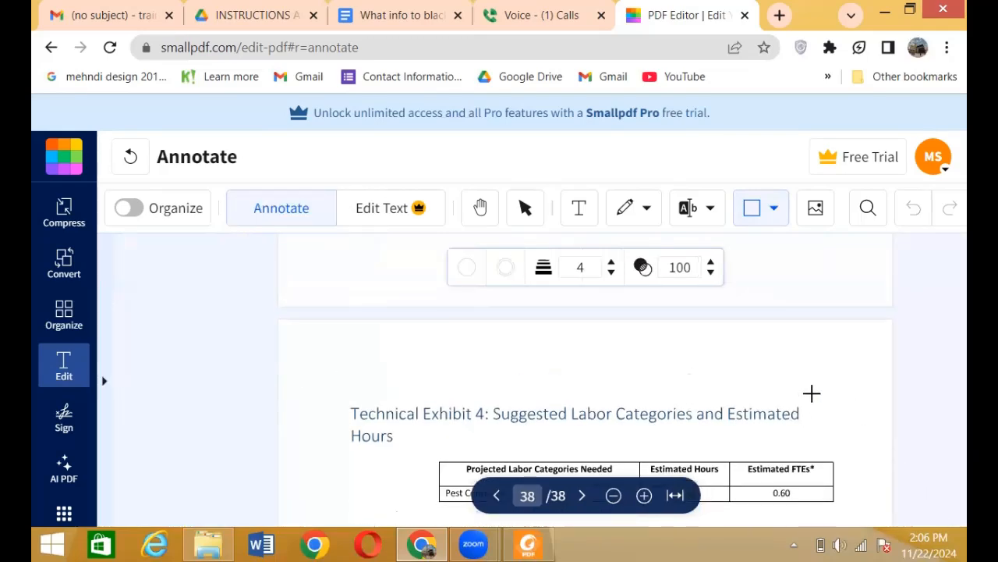
pyautogui.scroll(10, 812, 393)
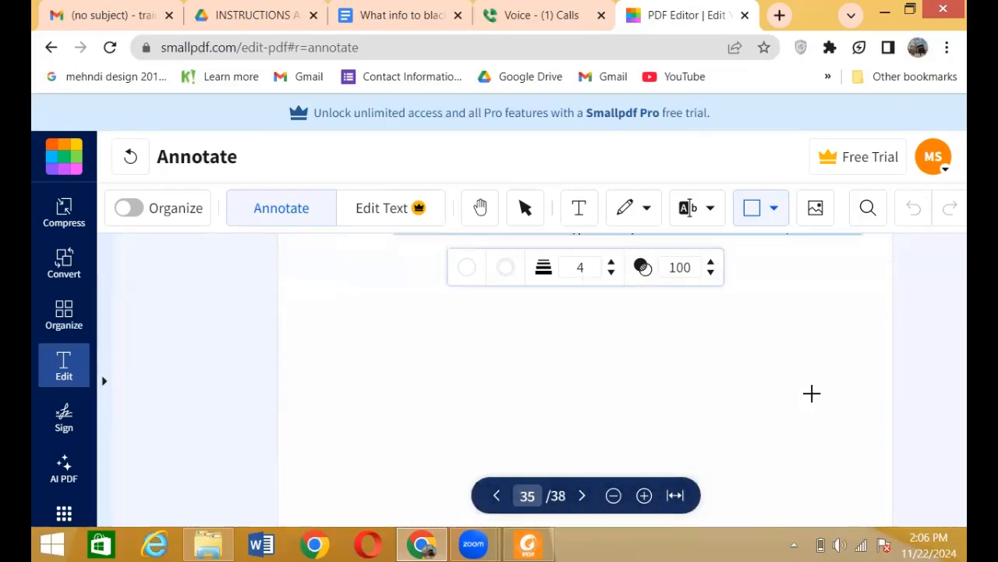
pyautogui.scroll(10, 812, 393)
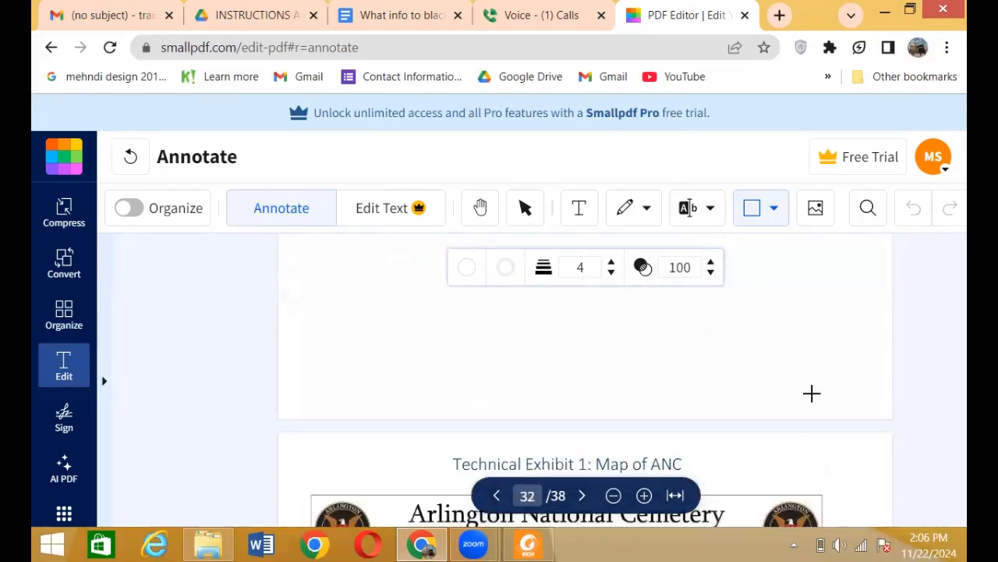
pyautogui.scroll(6, 812, 394)
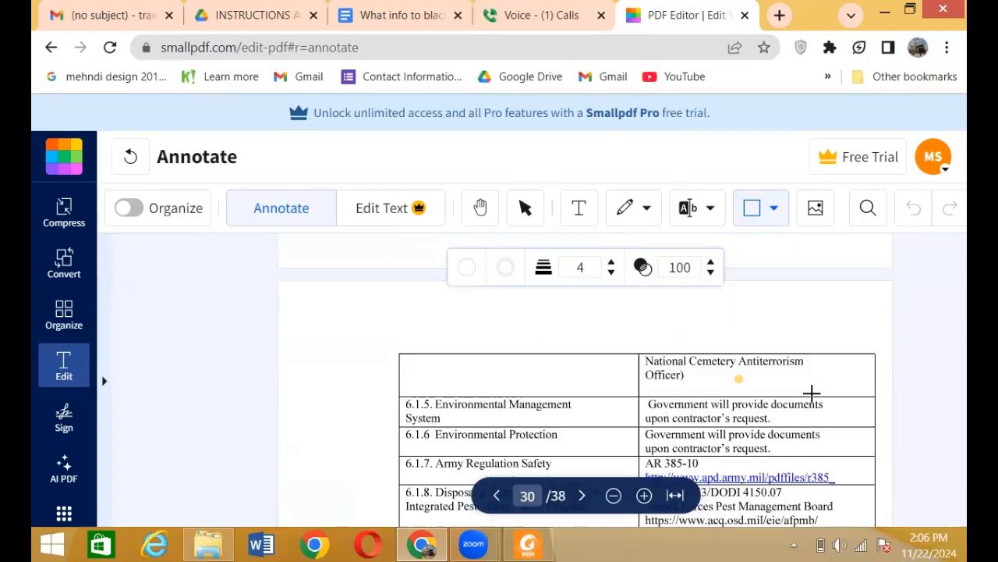
pyautogui.click(537, 499)
pyautogui.press('BackSpace')
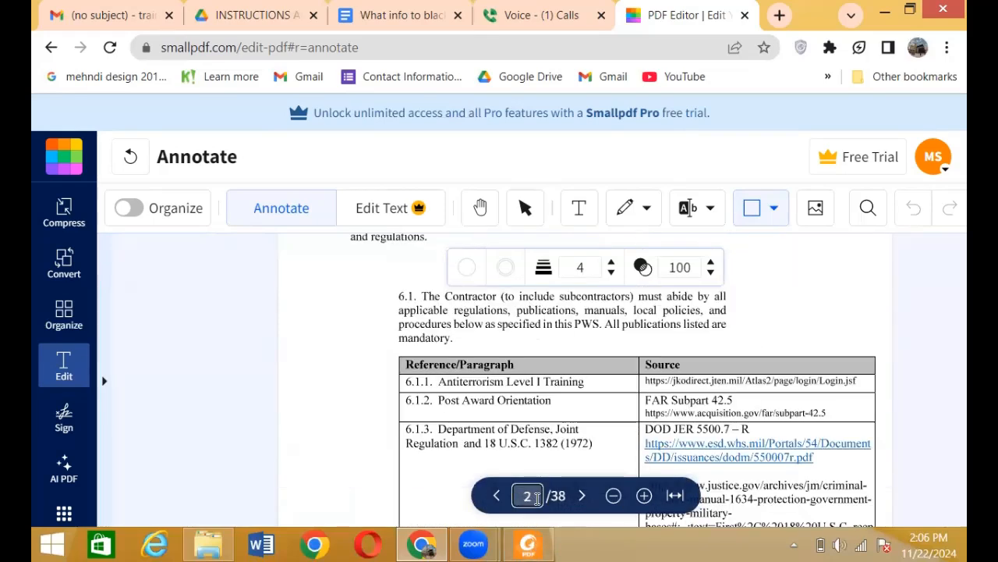
pyautogui.press('Return')
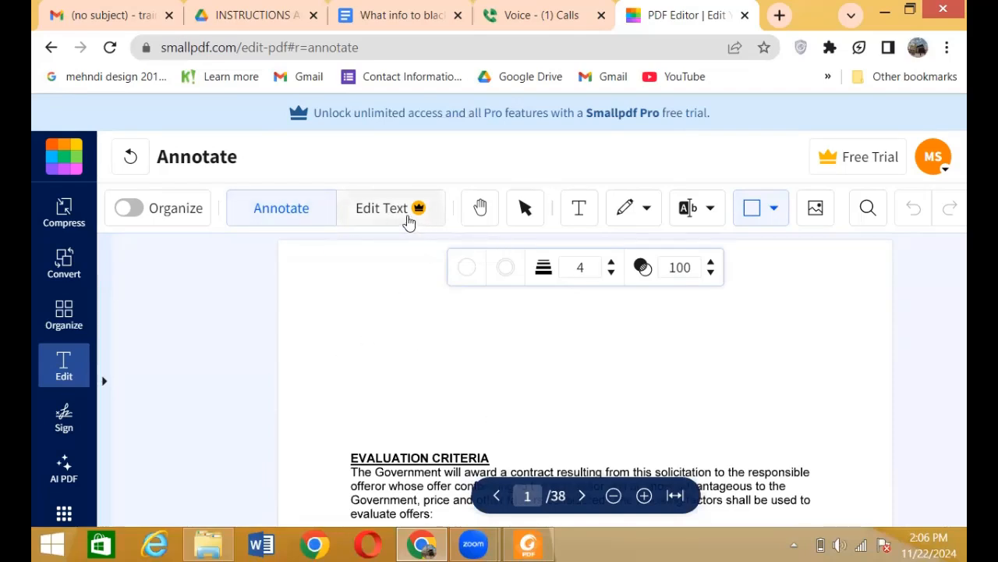
pyautogui.click(577, 207)
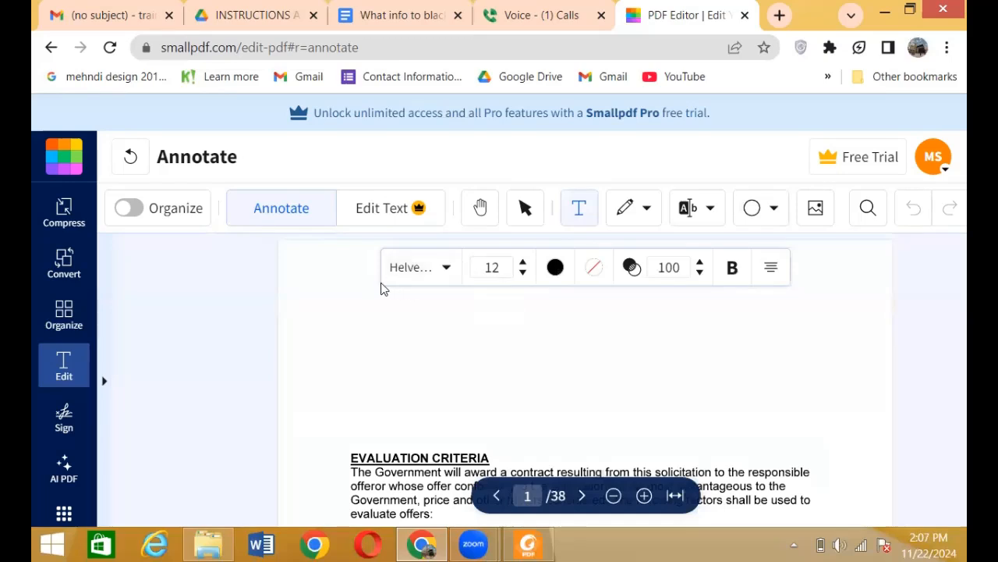
pyautogui.moveTo(349, 326); pyautogui.dragTo(463, 396)
pyautogui.moveTo(824, 415); pyautogui.dragTo(823, 415)
# Step: Enter "Please see the following EVALUATION FACTORS and provide these details accordingly" in the new text box
pyautogui.press('BackSpace')
pyautogui.write('t')
pyautogui.press('BackSpace')
pyautogui.write('t')
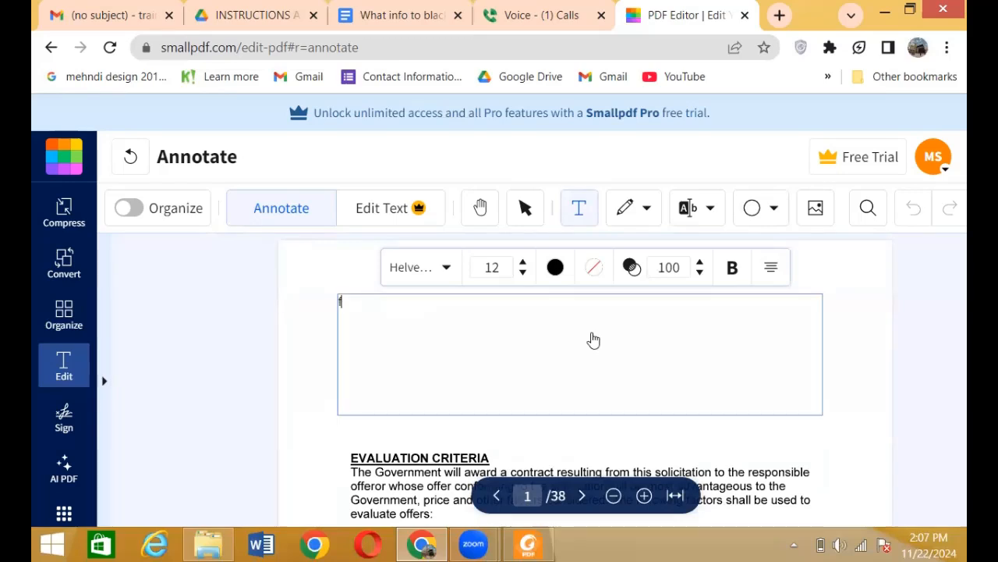
pyautogui.press('BackSpace')
pyautogui.write('p')
pyautogui.press('BackSpace')
pyautogui.write('Please see the fo')
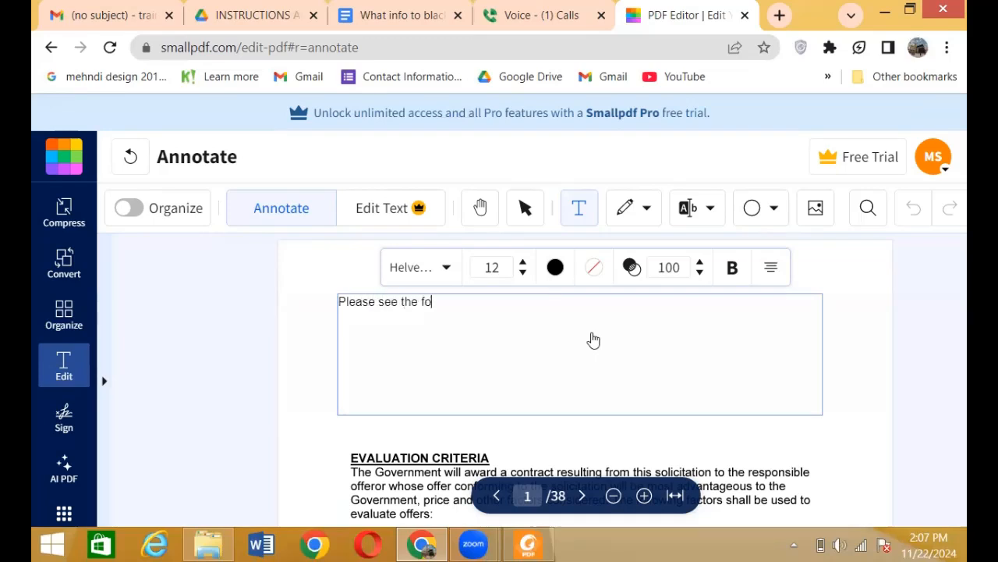
pyautogui.write('llowing EVALUATION FACTORS')
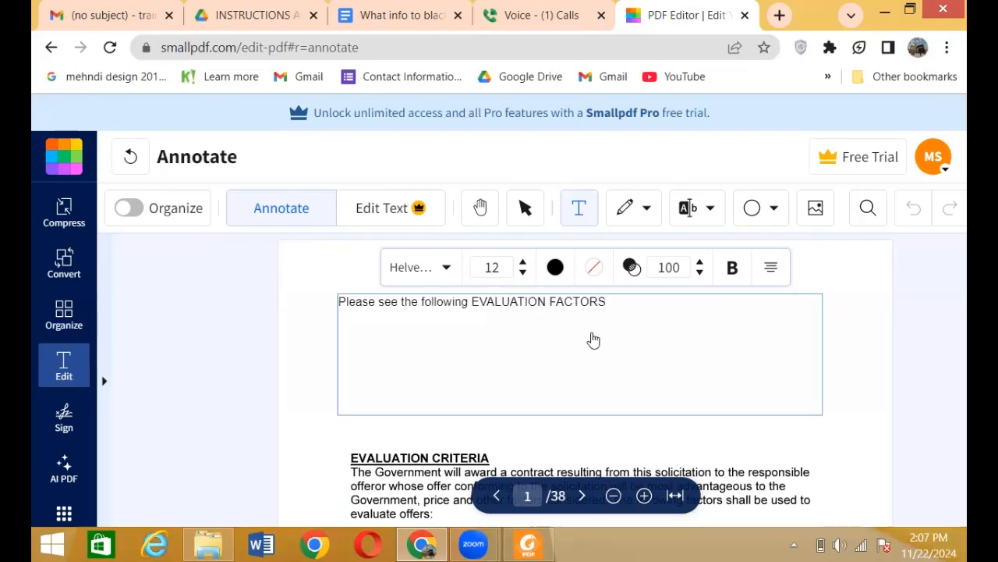
pyautogui.write(' and provide these details accordingly')
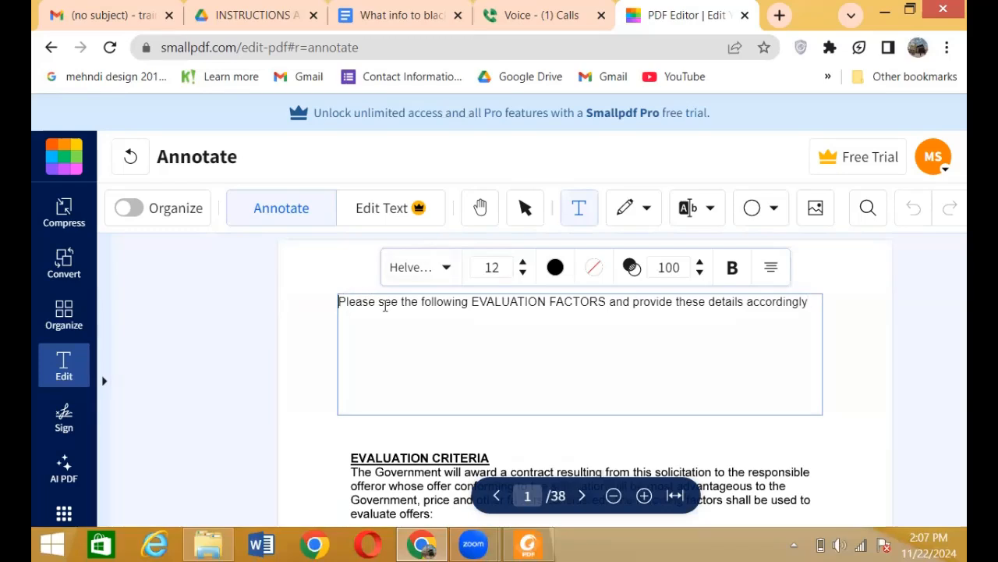
# Step: Set the note's font size to 13, insert blank lines before its text to lower it, and deselect the text box
pyautogui.moveTo(338, 303); pyautogui.dragTo(811, 312)
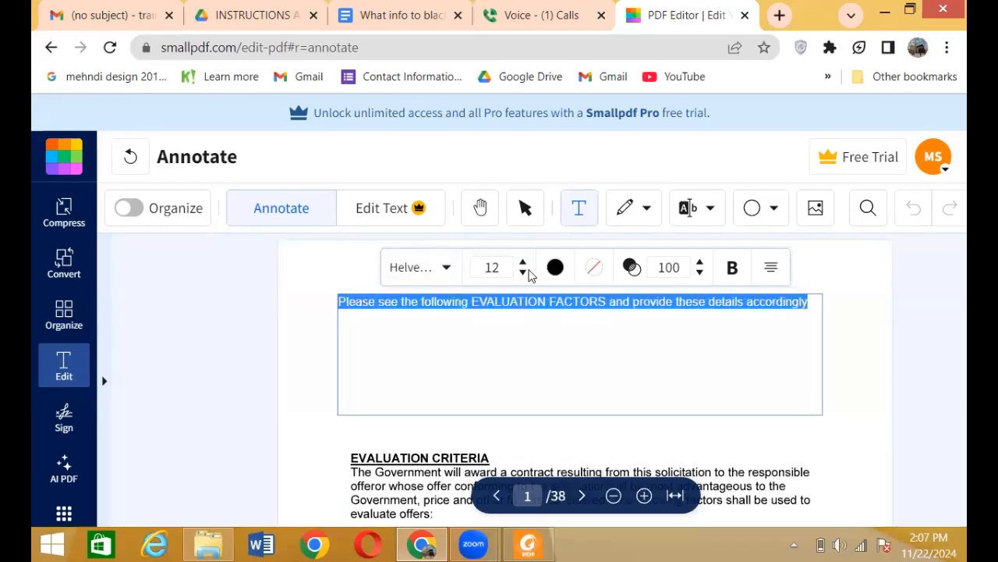
pyautogui.click(523, 262)
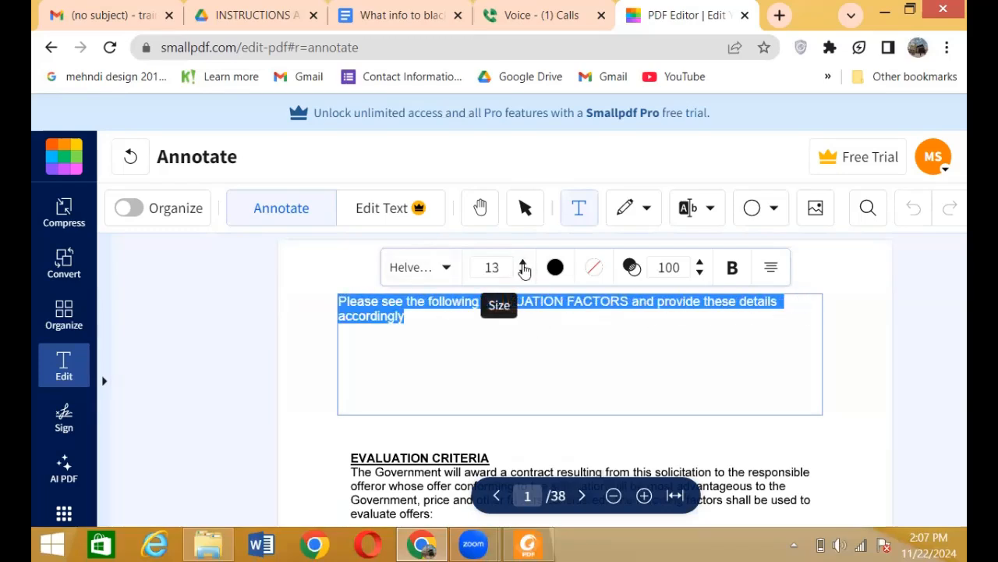
pyautogui.click(340, 302)
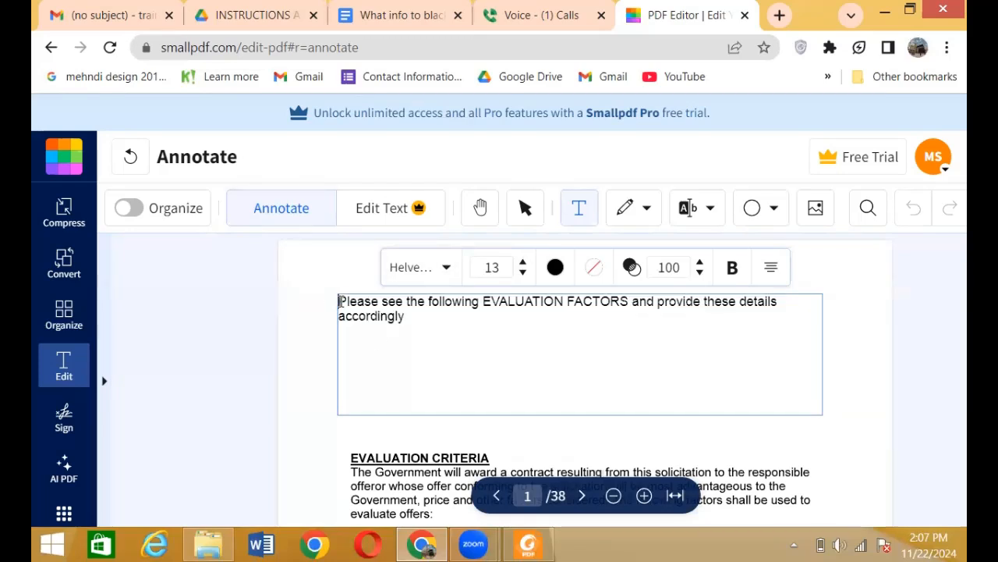
pyautogui.press('Return')
pyautogui.press('Return')
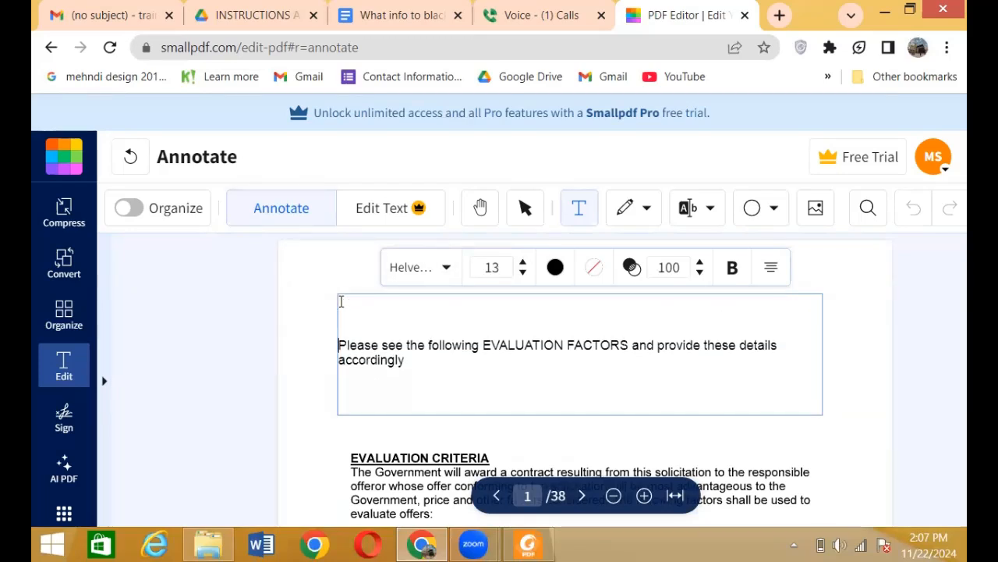
pyautogui.click(283, 343)
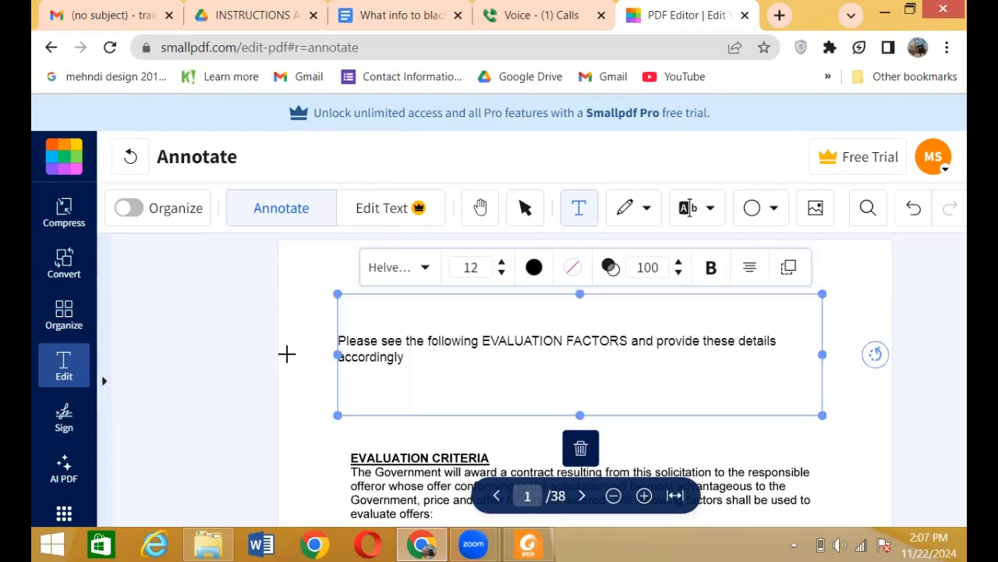
pyautogui.click(286, 354)
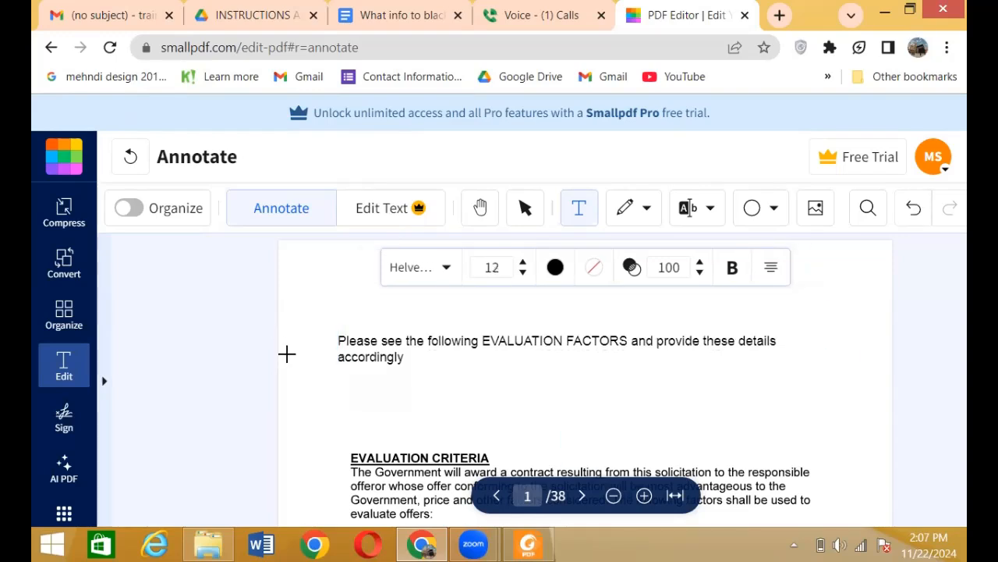
pyautogui.click(853, 402)
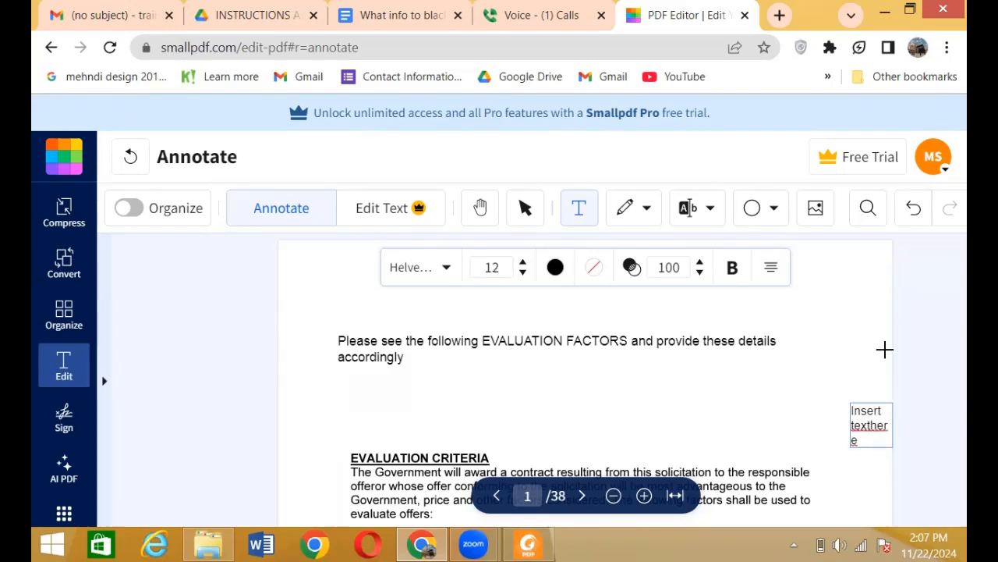
pyautogui.press('Escape')
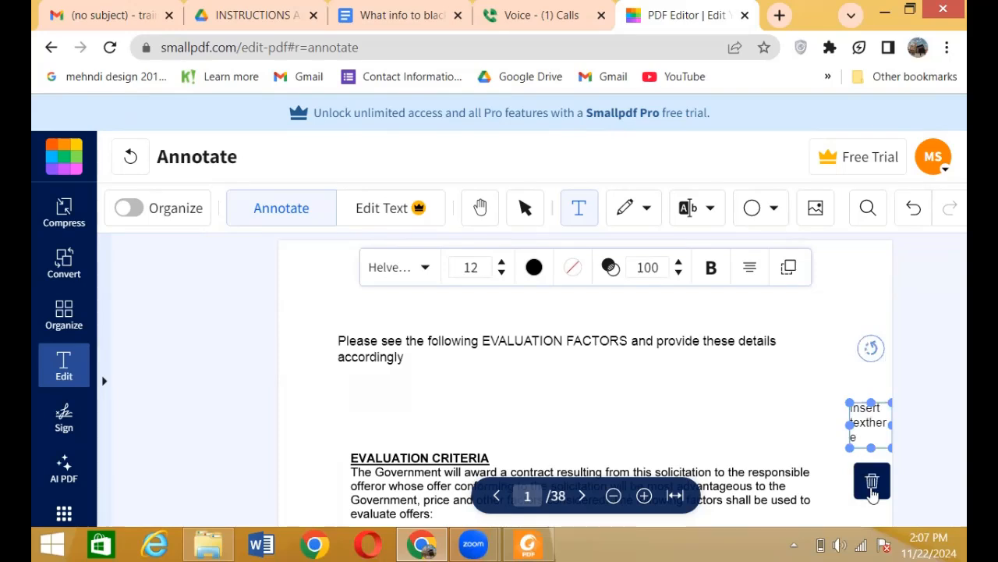
pyautogui.click(872, 490)
# Step: Choose the Rectangle shape and review the edited solicitation from the note on page 1 through the line items to page 13
pyautogui.click(766, 214)
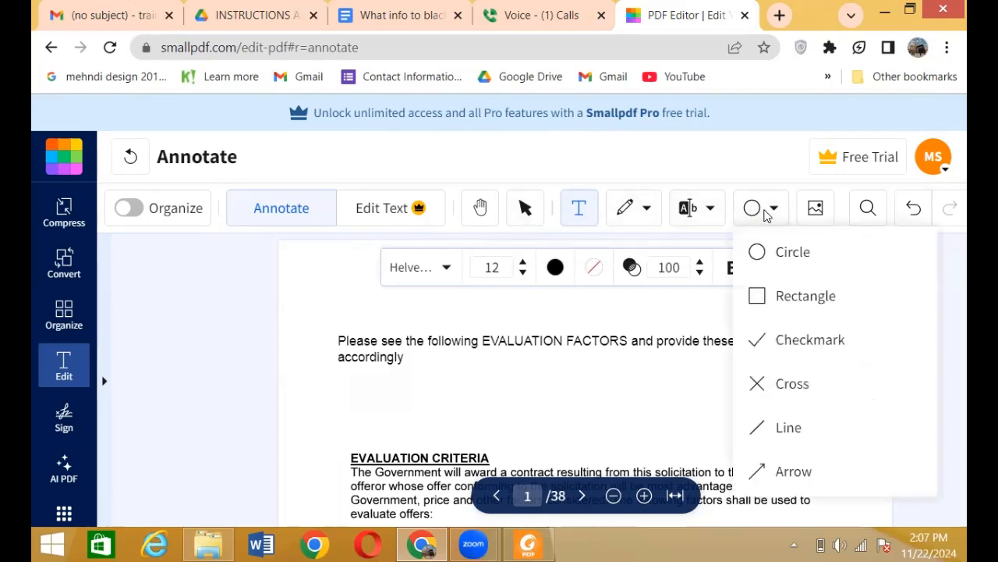
pyautogui.click(802, 294)
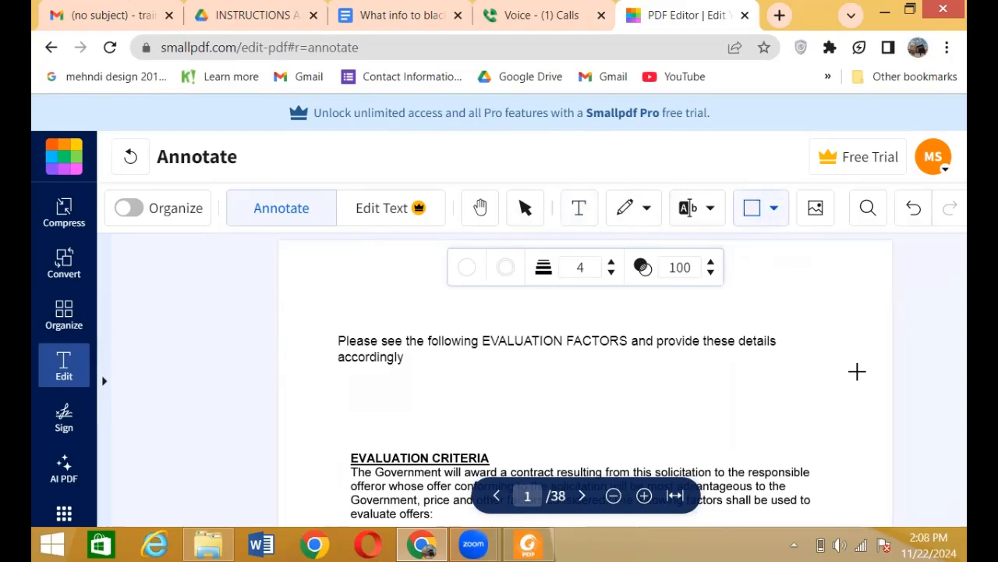
pyautogui.scroll(-3, 857, 372)
pyautogui.scroll(-10, 857, 371)
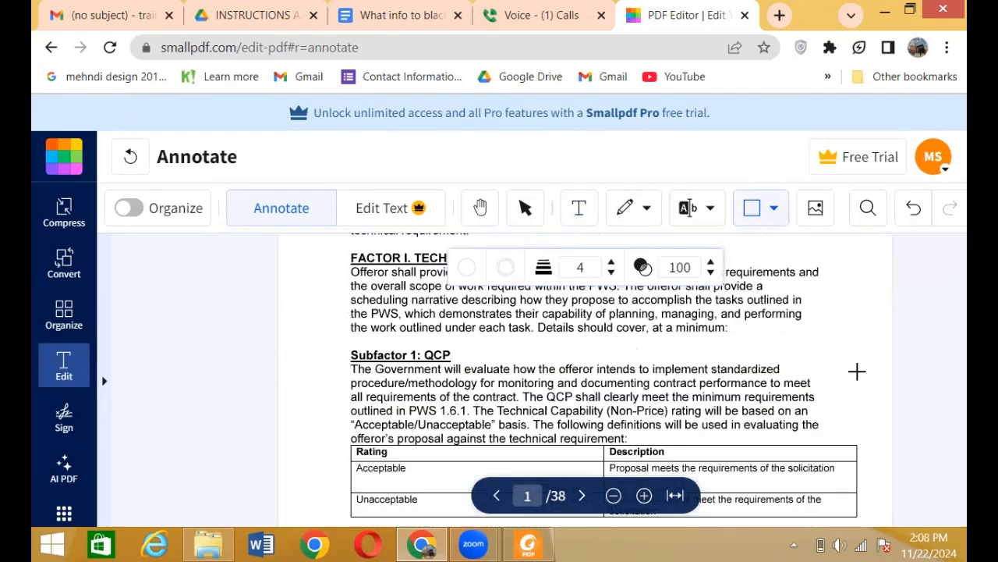
pyautogui.scroll(-3, 857, 372)
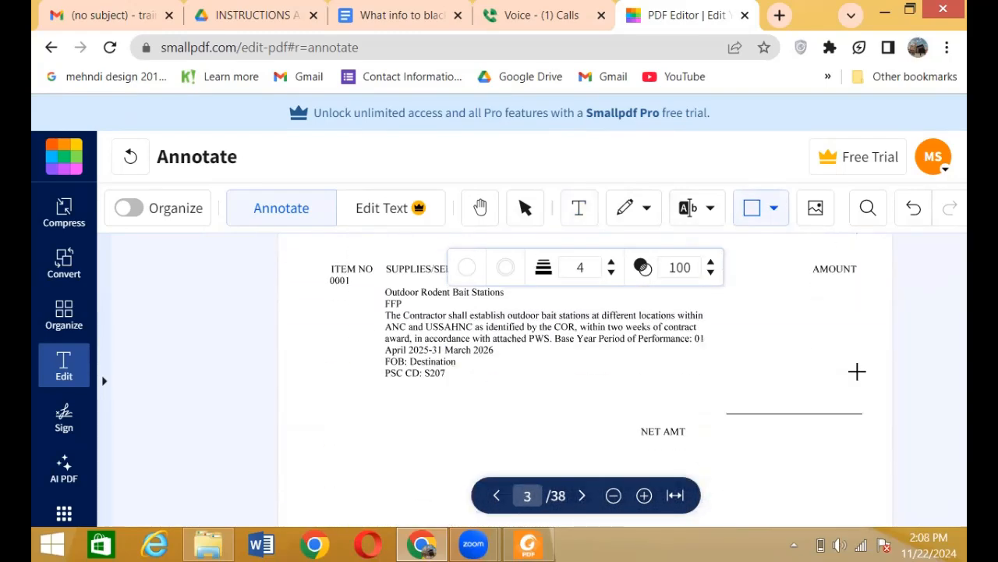
pyautogui.scroll(-5, 857, 372)
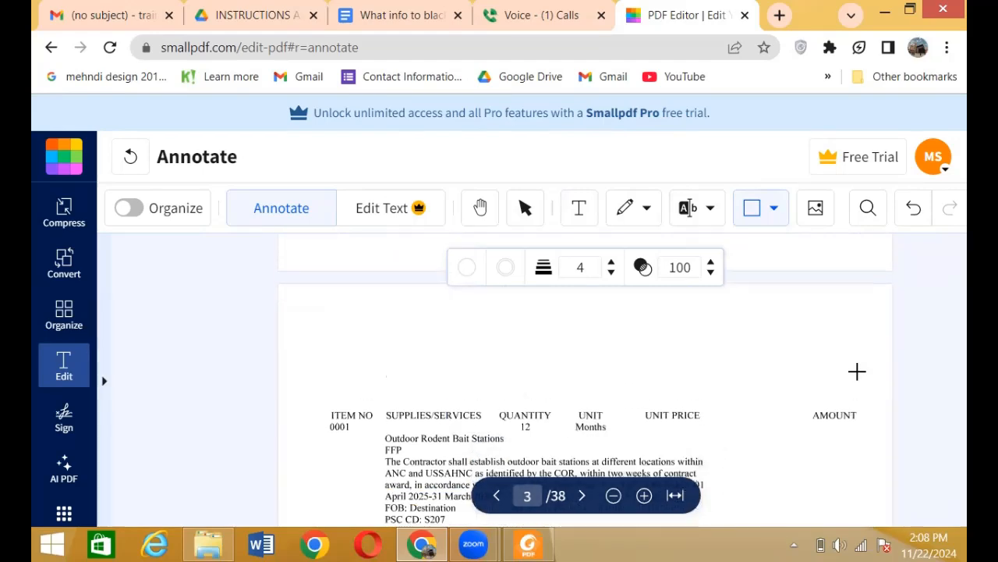
pyautogui.scroll(-10, 857, 371)
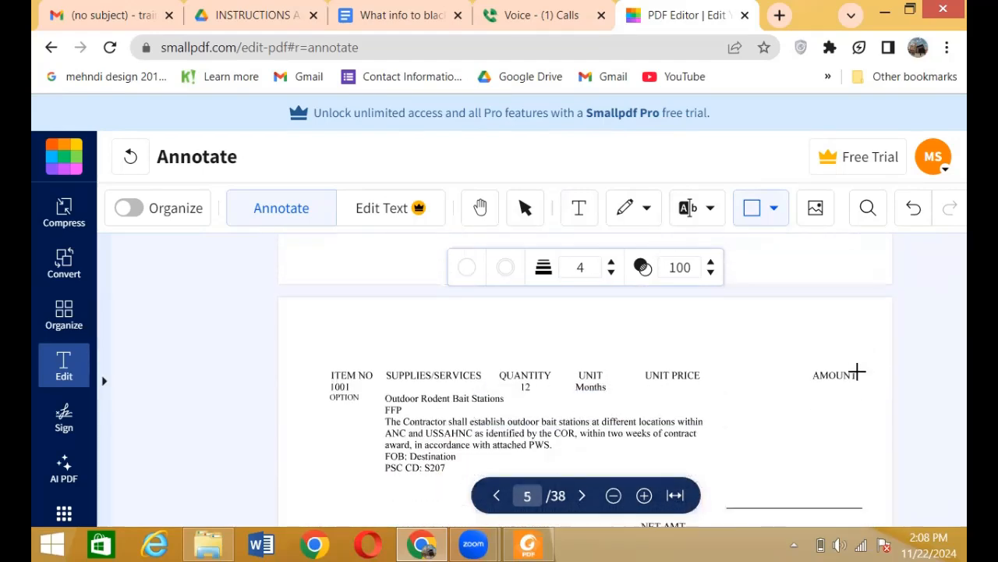
pyautogui.scroll(-10, 857, 371)
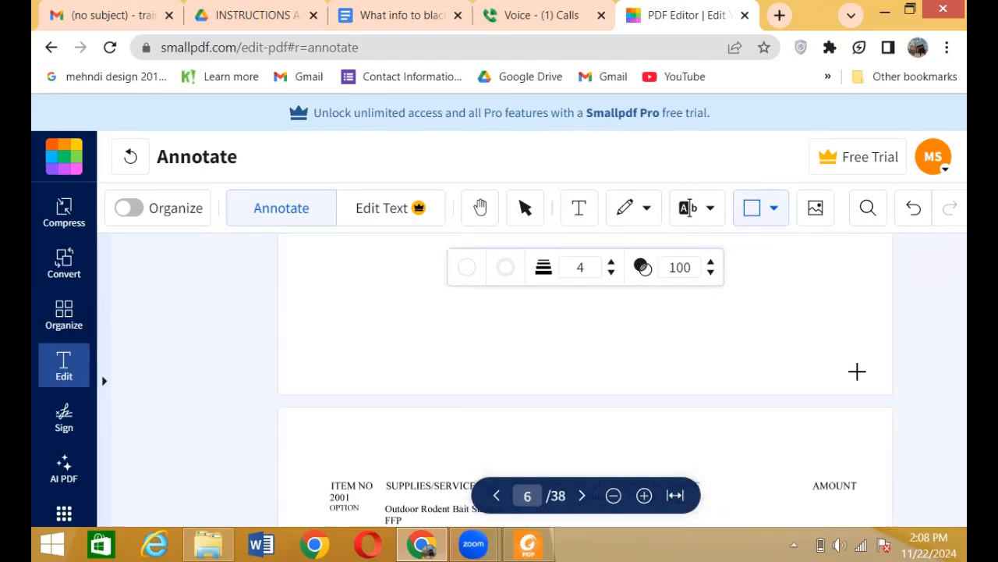
pyautogui.scroll(-10, 857, 371)
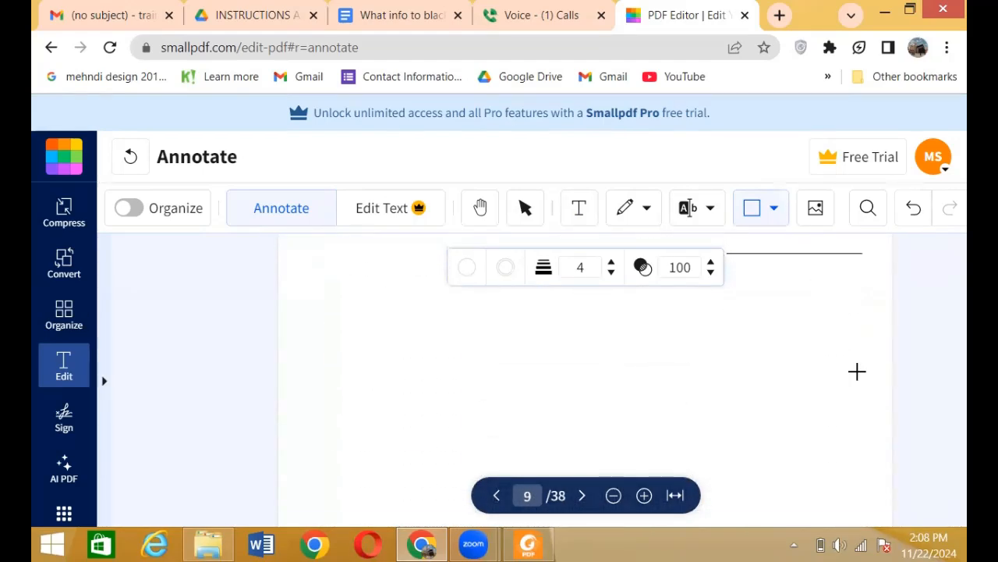
pyautogui.scroll(-5, 857, 371)
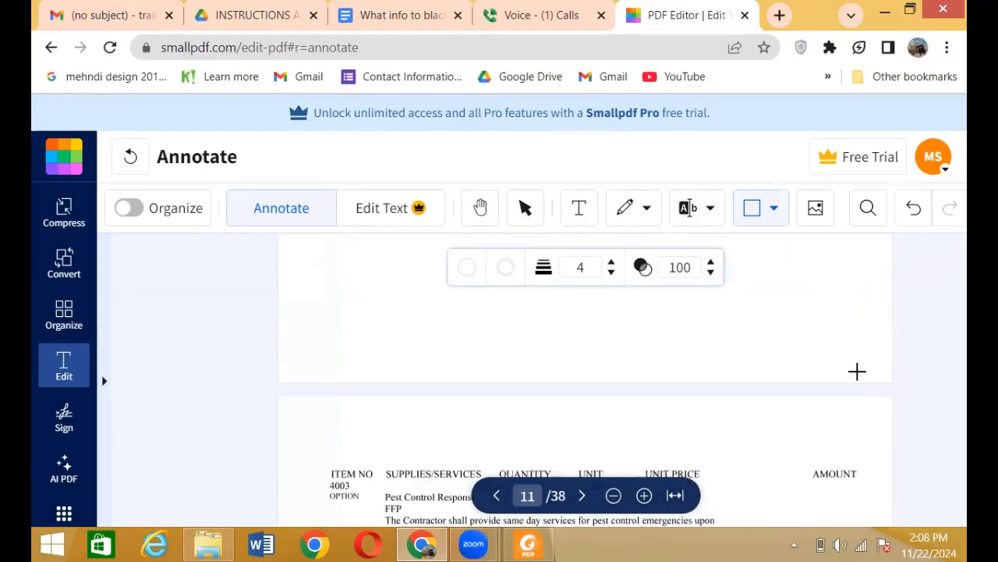
pyautogui.scroll(-8, 857, 371)
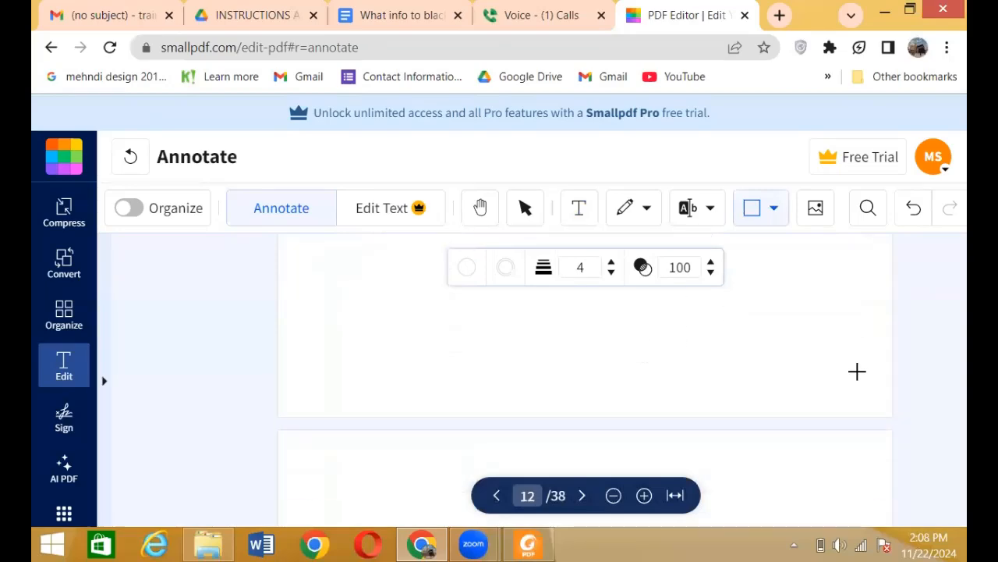
pyautogui.scroll(8, 857, 371)
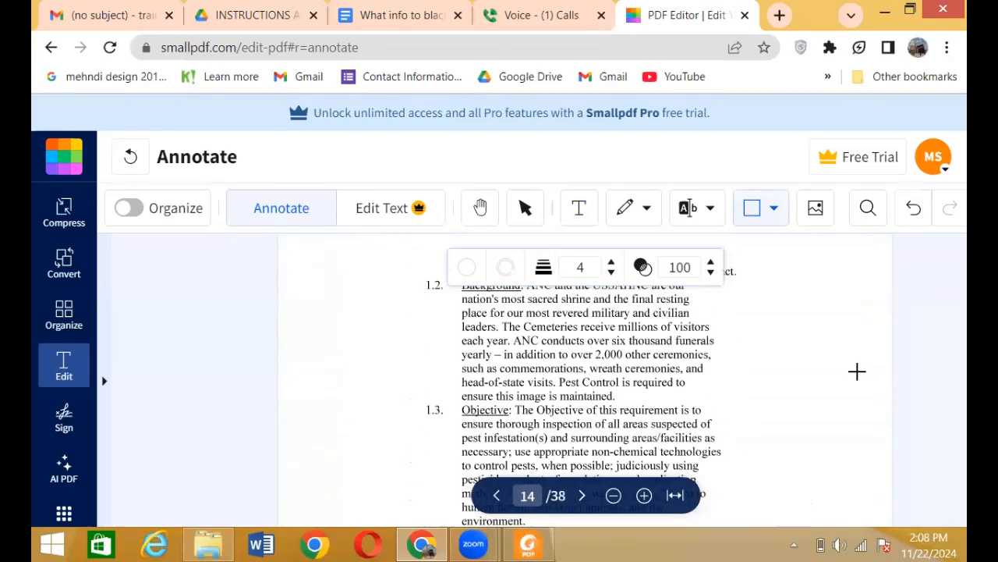
pyautogui.scroll(4, 857, 372)
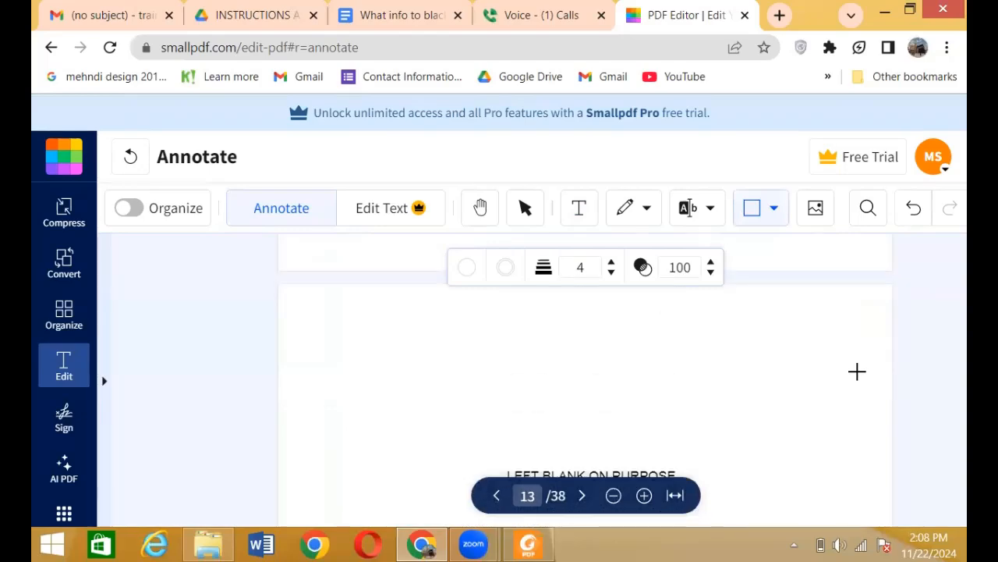
pyautogui.scroll(-2, 857, 371)
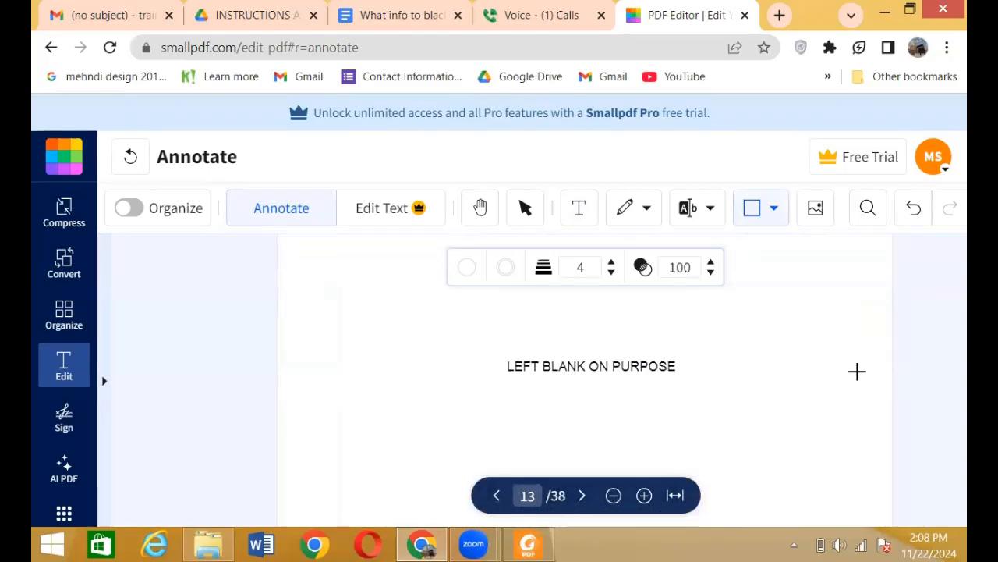
pyautogui.scroll(-3, 858, 371)
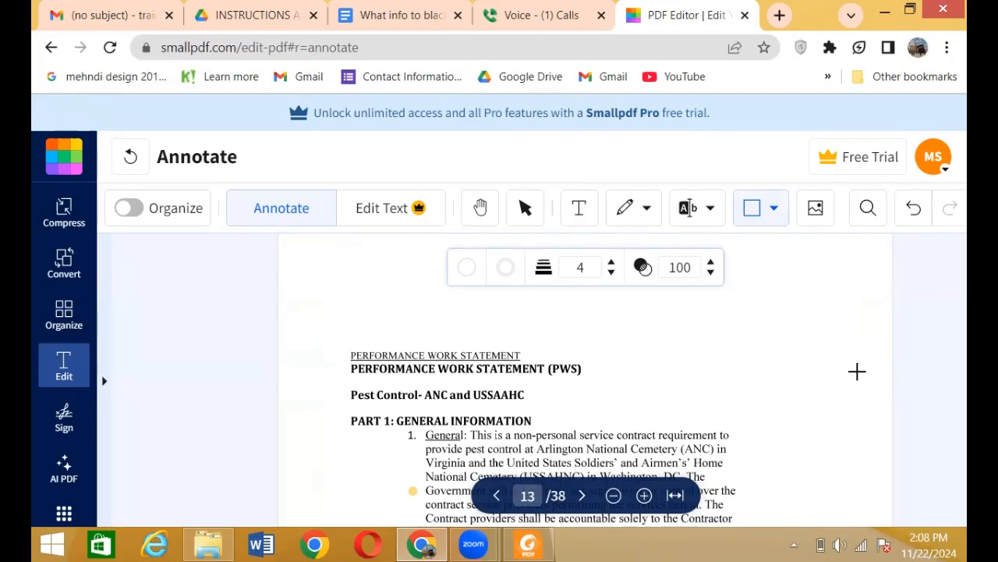
# Step: Check the Performance Work Statement text and highlights on pages 13 to 17, returning to the statement's heading
pyautogui.scroll(-5, 857, 371)
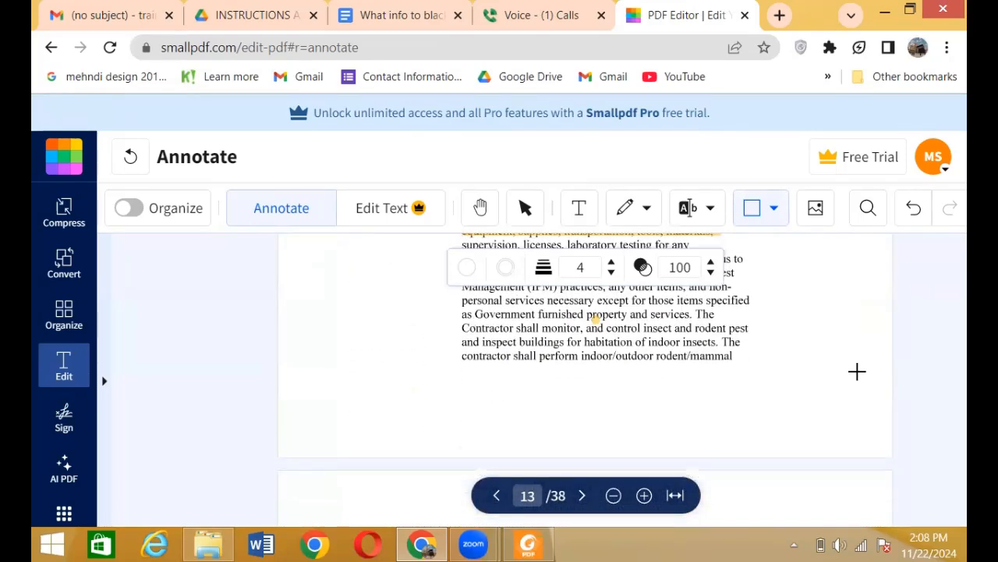
pyautogui.scroll(-10, 857, 372)
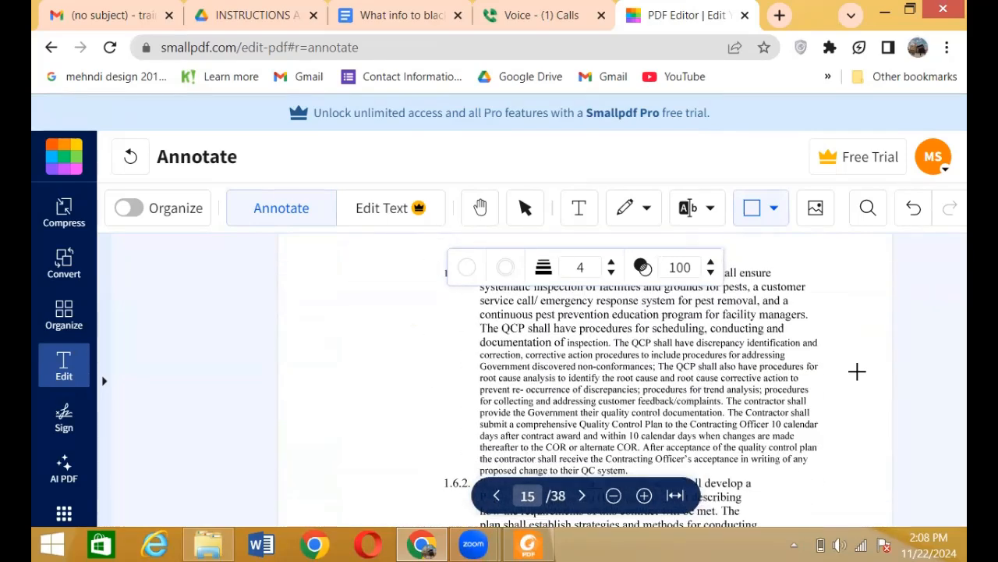
pyautogui.scroll(-10, 858, 371)
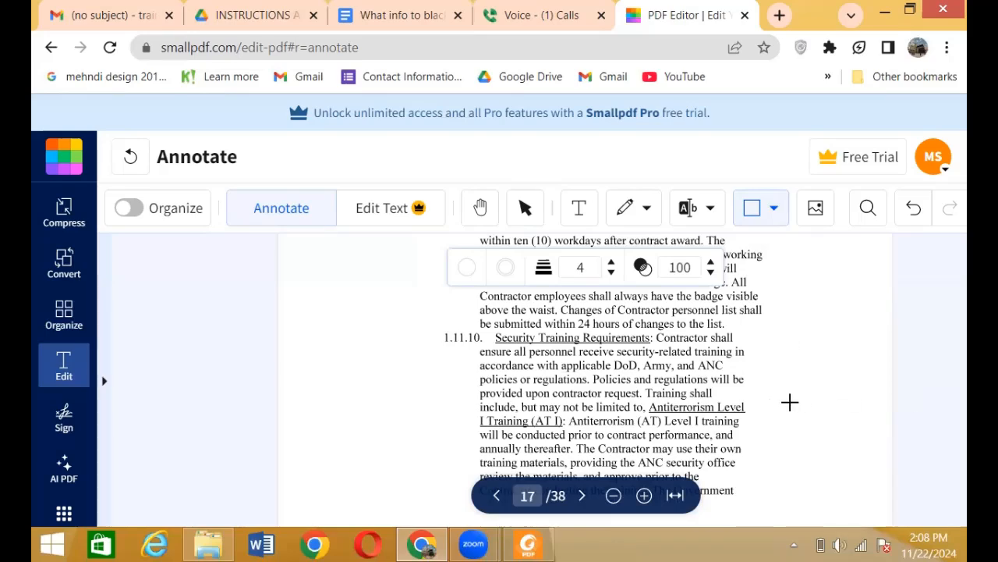
pyautogui.scroll(10, 790, 401)
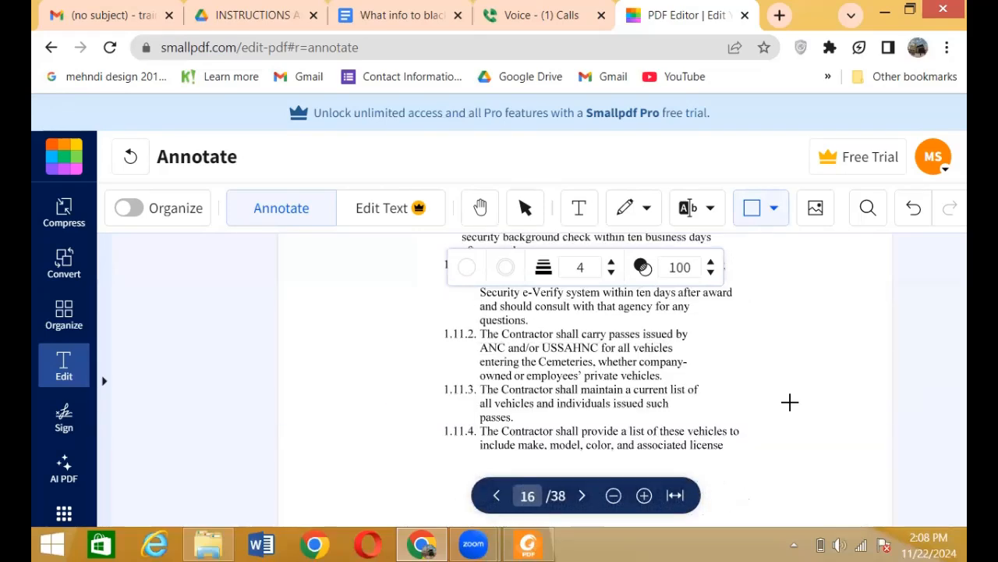
pyautogui.scroll(20, 790, 401)
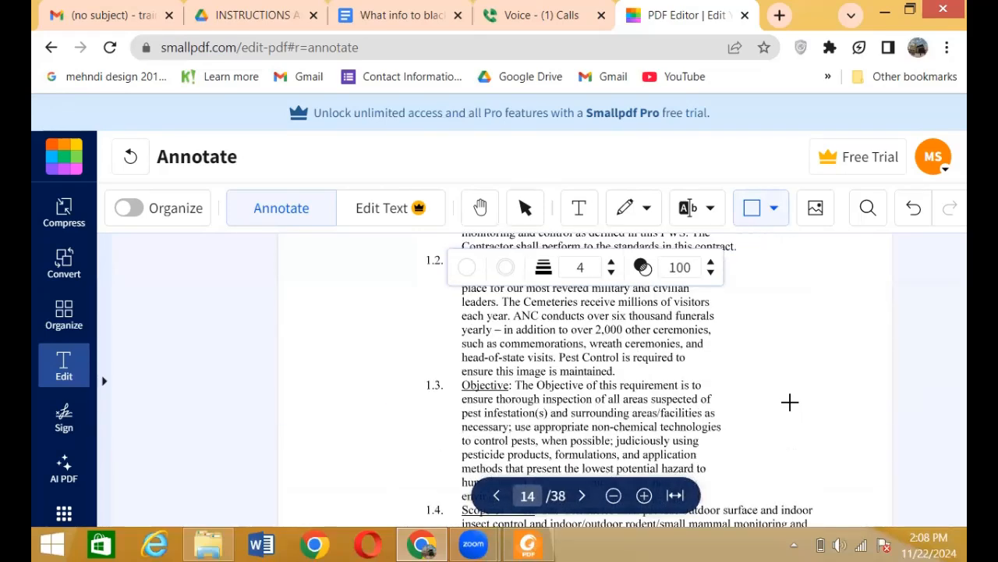
pyautogui.scroll(10, 790, 402)
pyautogui.scroll(-8, 791, 402)
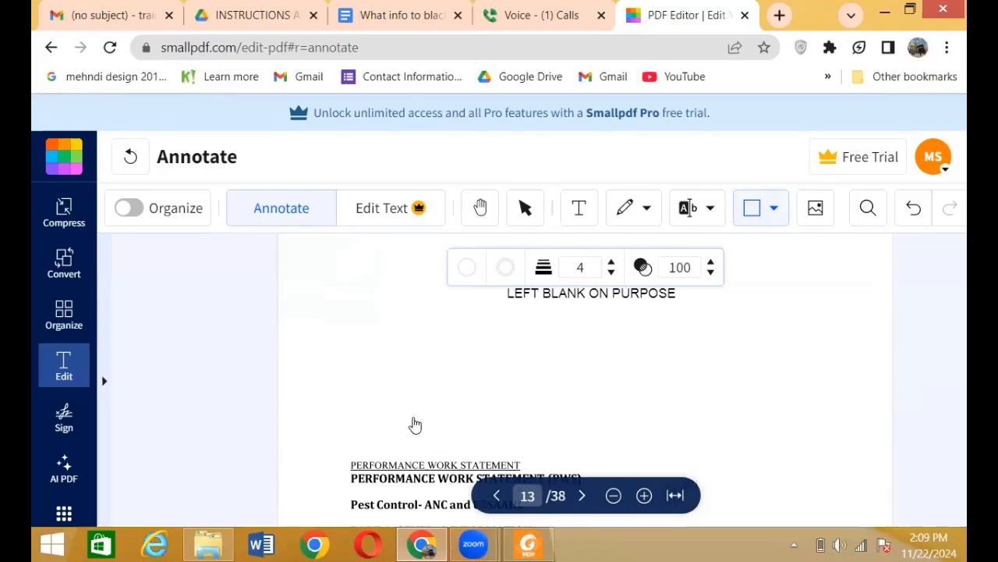
# Step: Review the line item pages backwards from page 12 to the evaluation subfactors and show the page thumbnails
pyautogui.scroll(5, 415, 425)
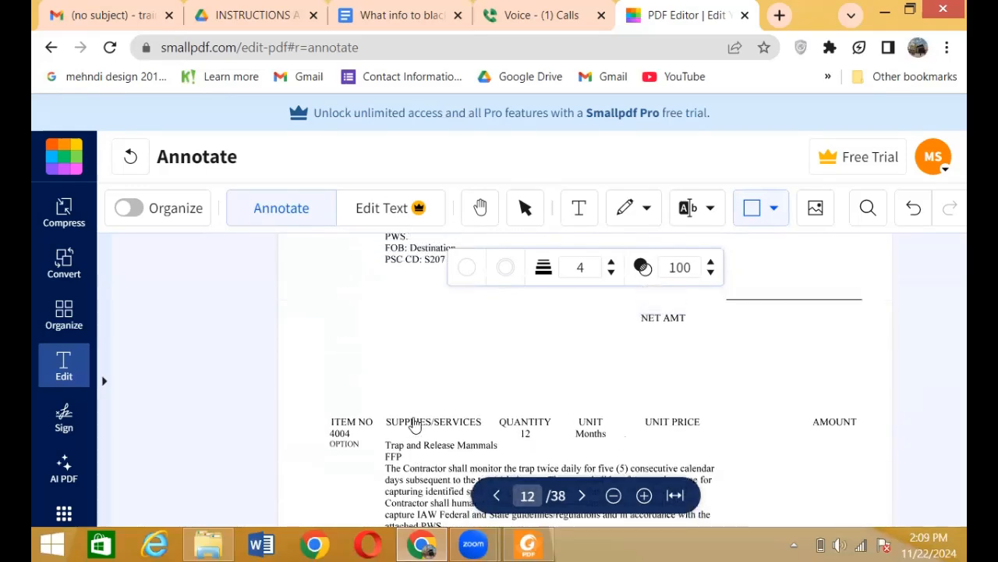
pyautogui.scroll(8, 415, 425)
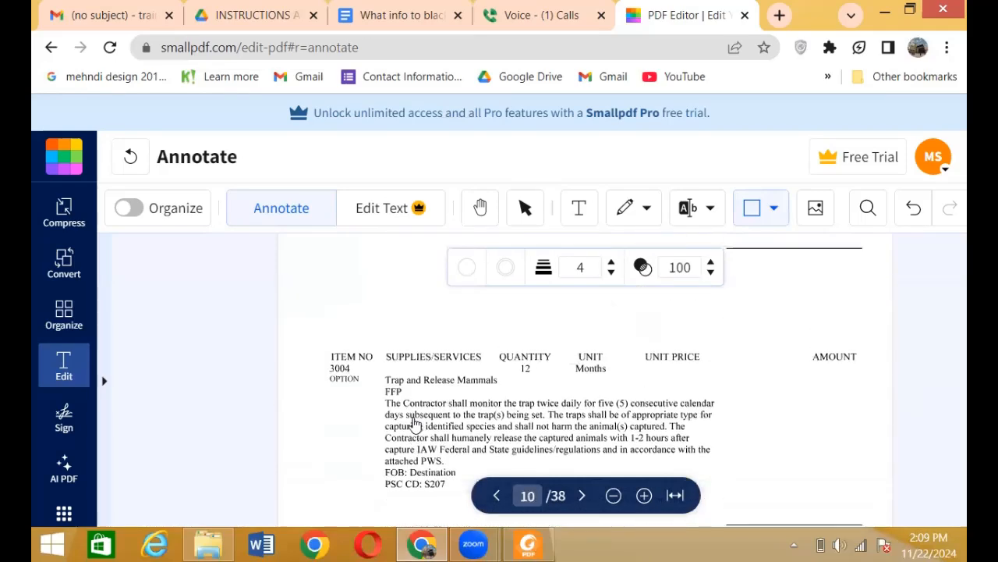
pyautogui.scroll(5, 415, 425)
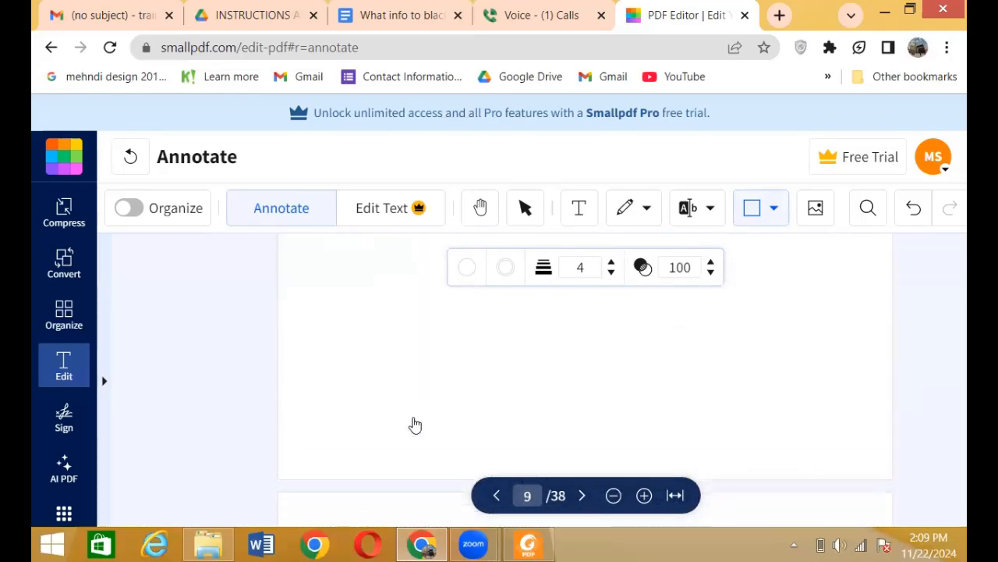
pyautogui.scroll(-1, 415, 425)
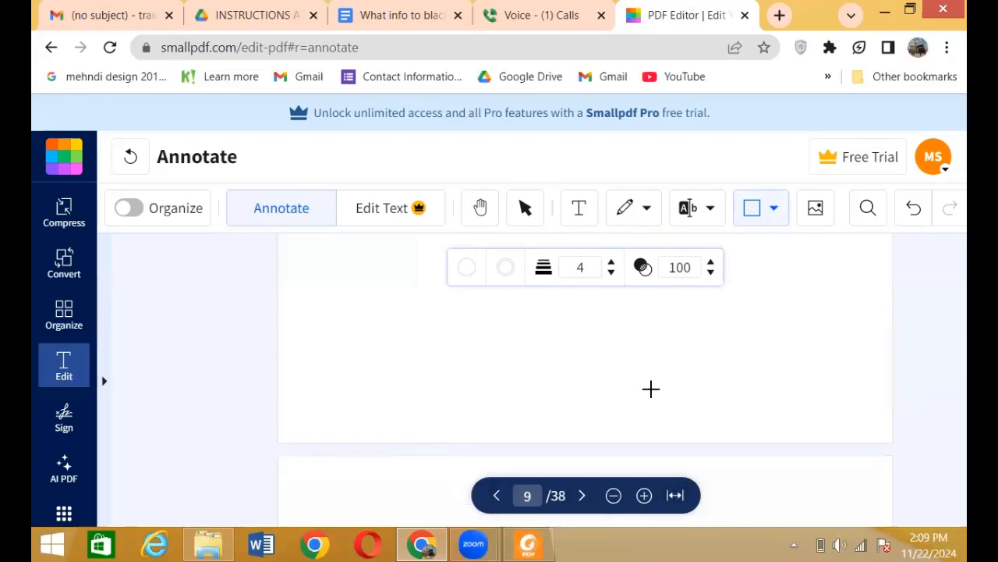
pyautogui.scroll(1, 651, 388)
pyautogui.scroll(10, 650, 388)
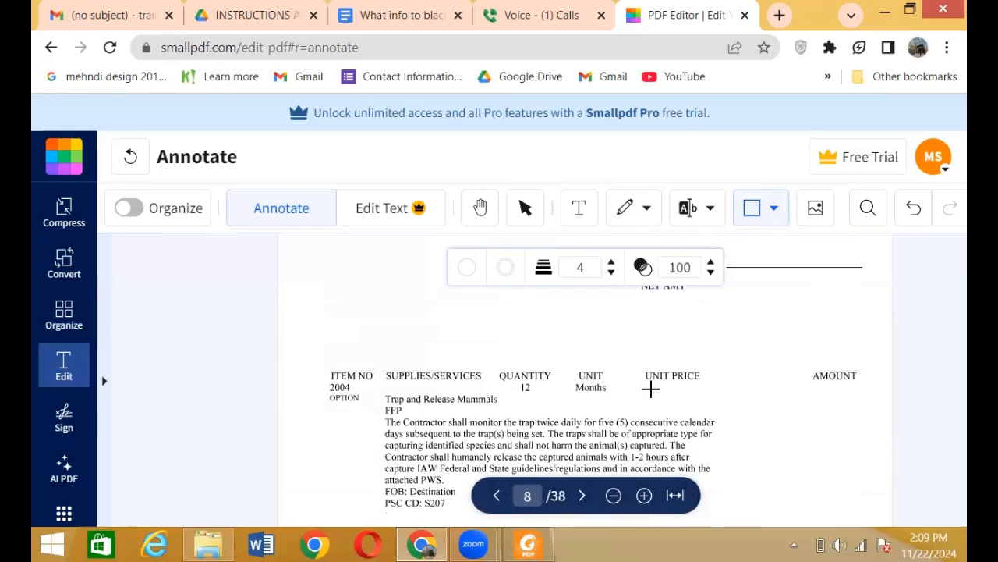
pyautogui.scroll(10, 650, 387)
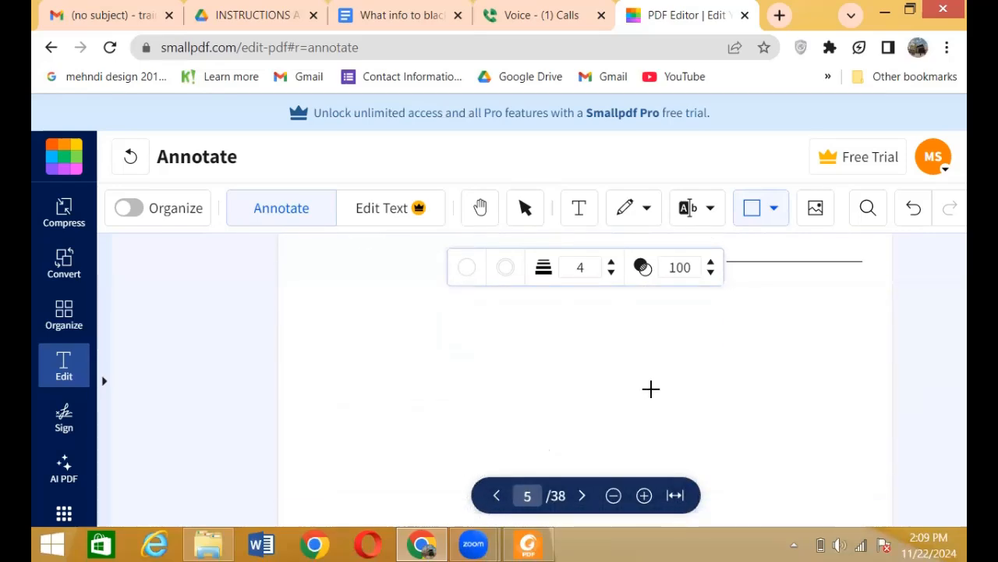
pyautogui.scroll(10, 651, 388)
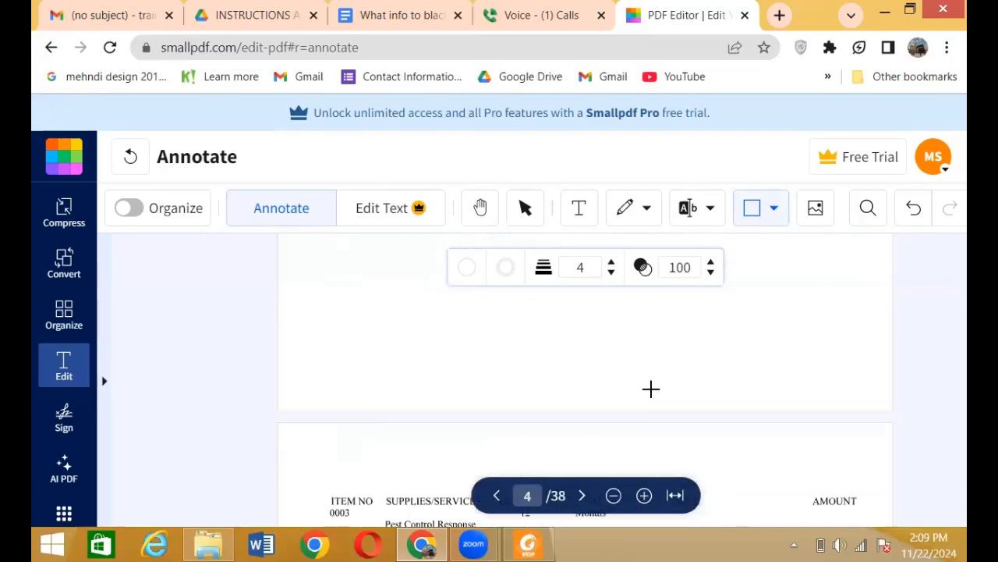
pyautogui.scroll(5, 650, 388)
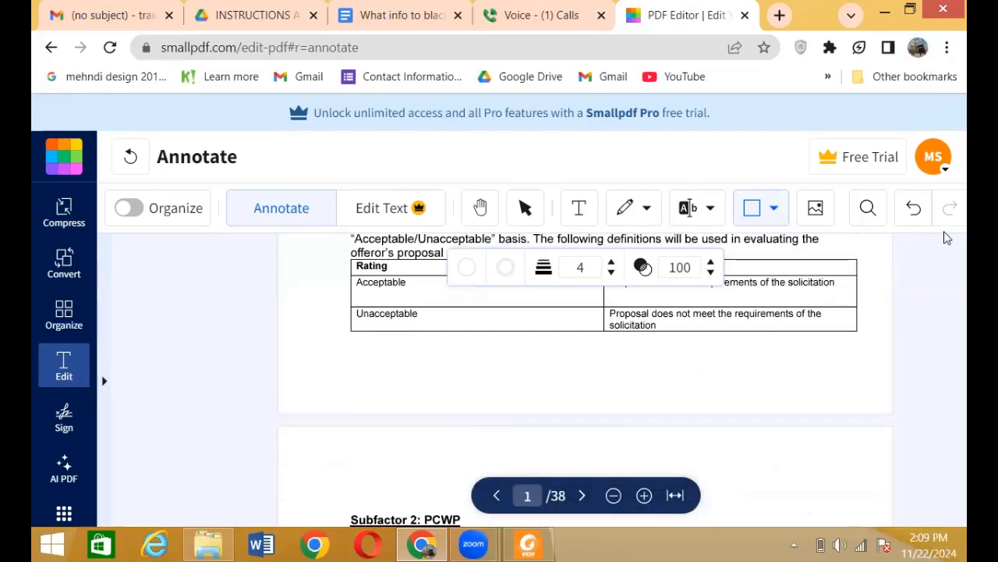
pyautogui.click(100, 360)
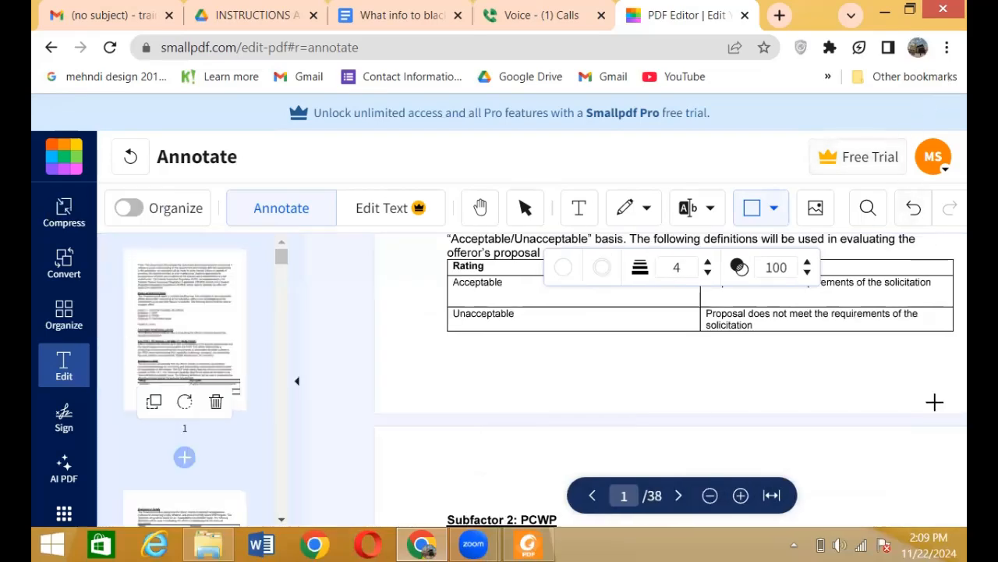
pyautogui.scroll(-2, 866, 337)
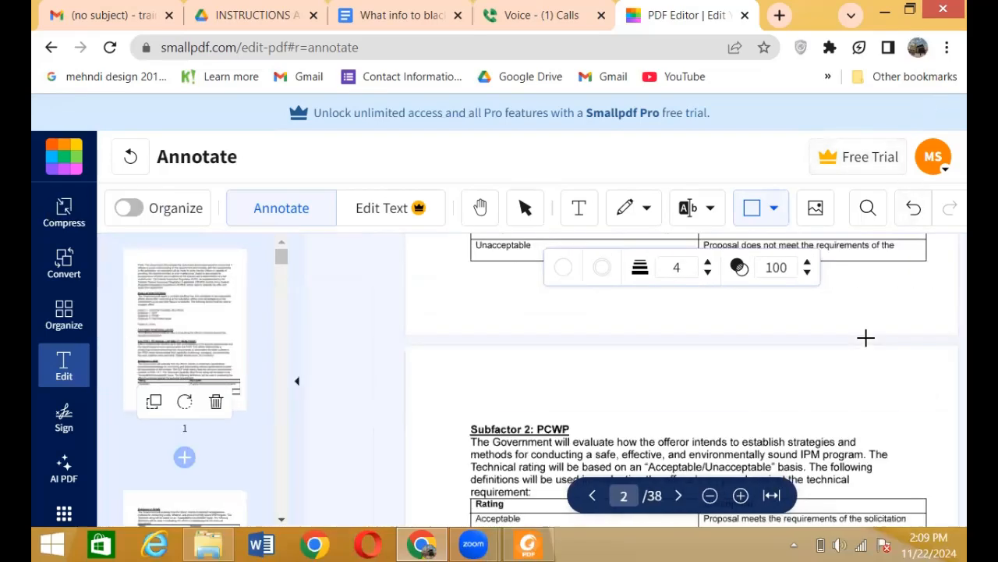
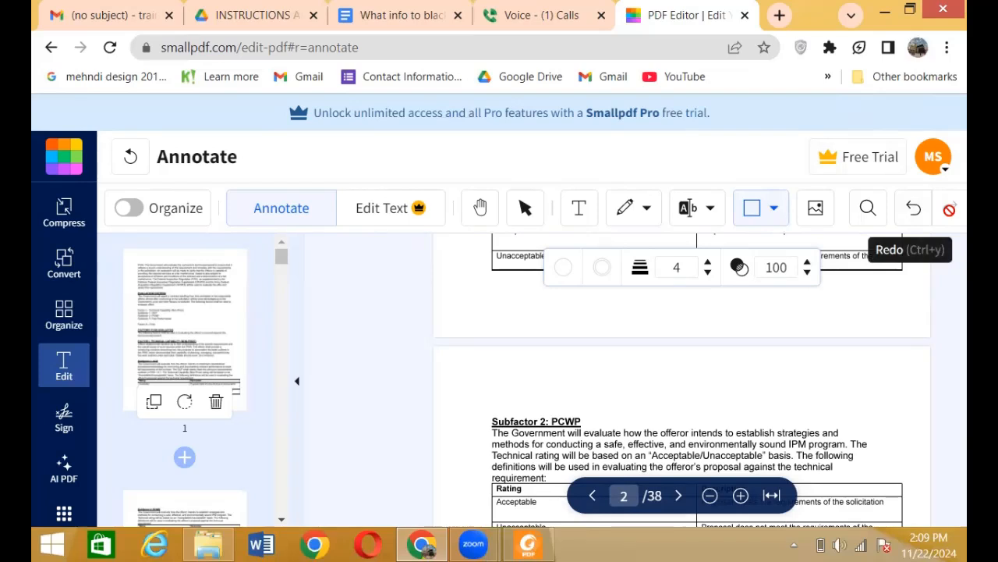
pyautogui.hotkey('ctrl', 'd')
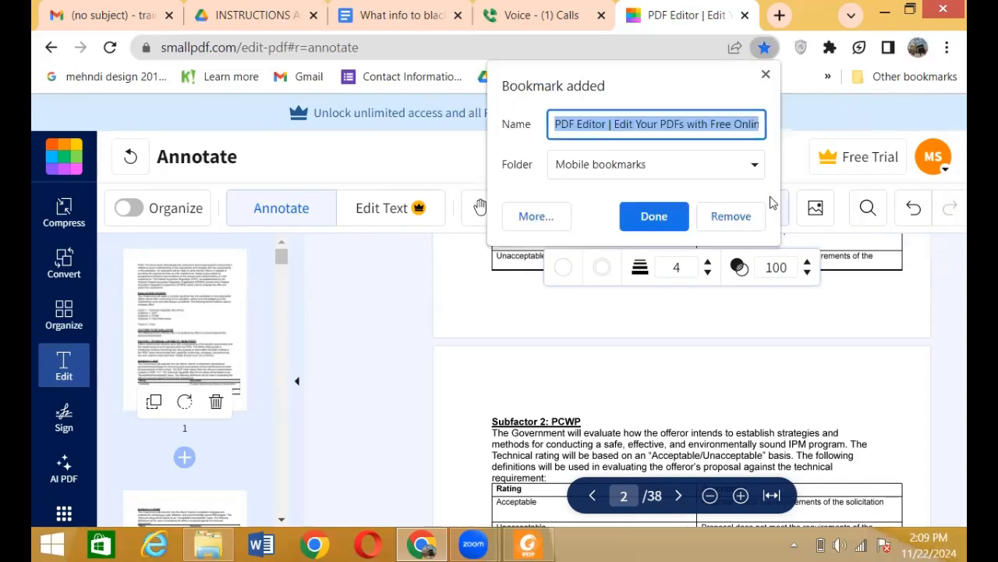
pyautogui.click(718, 216)
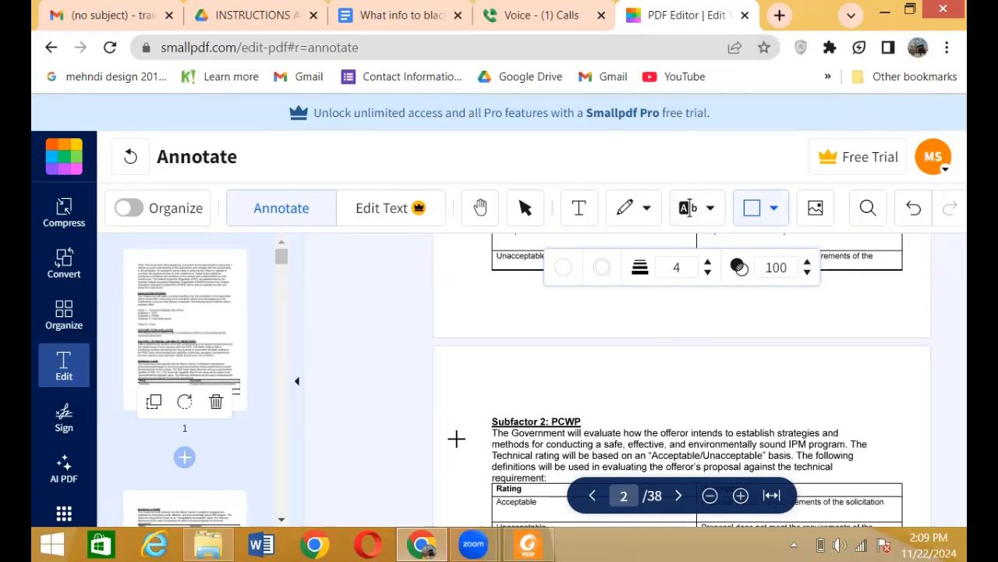
pyautogui.hotkey('ctrl', 's')
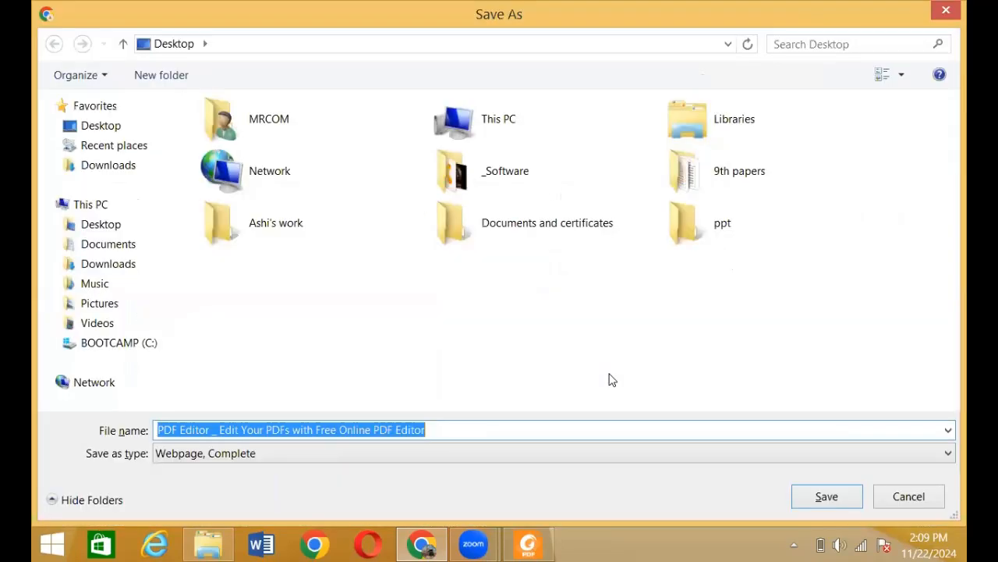
pyautogui.click(944, 8)
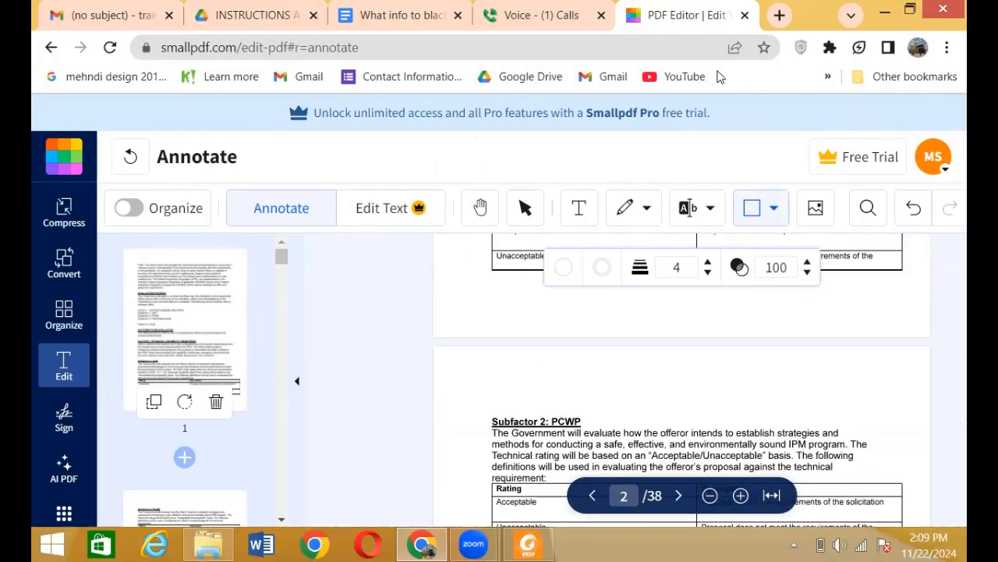
pyautogui.click(761, 124)
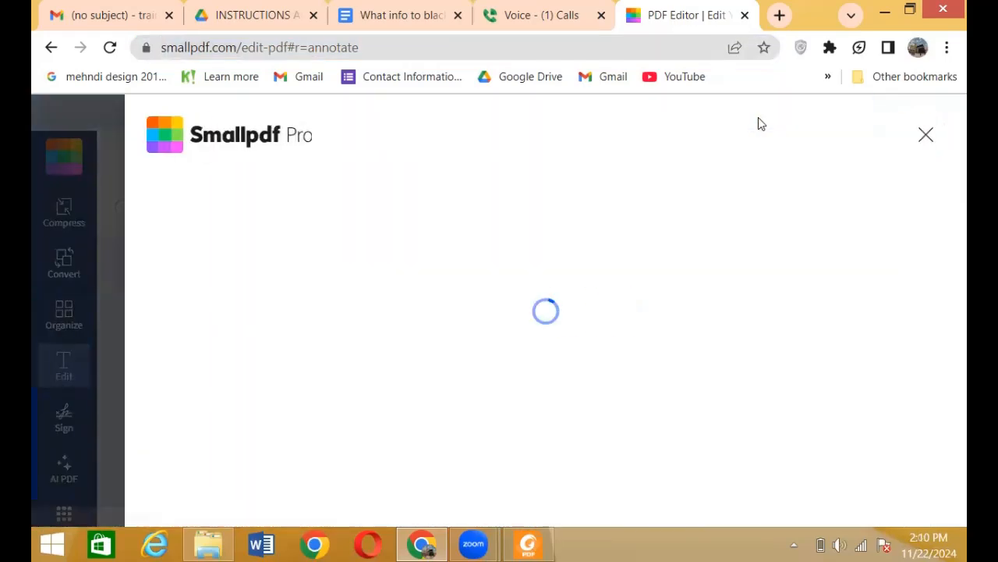
pyautogui.click(911, 134)
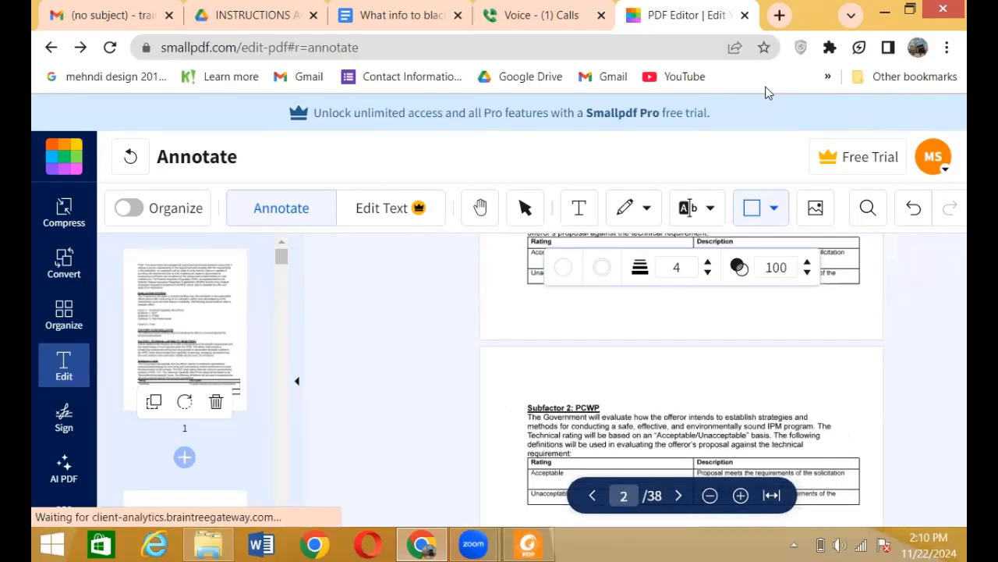
pyautogui.click(88, 112)
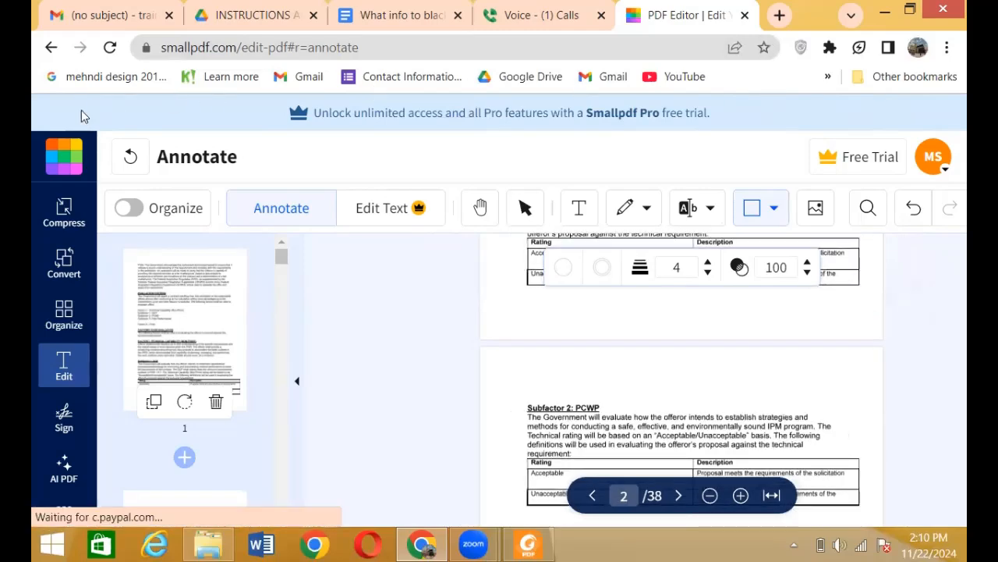
pyautogui.click(910, 147)
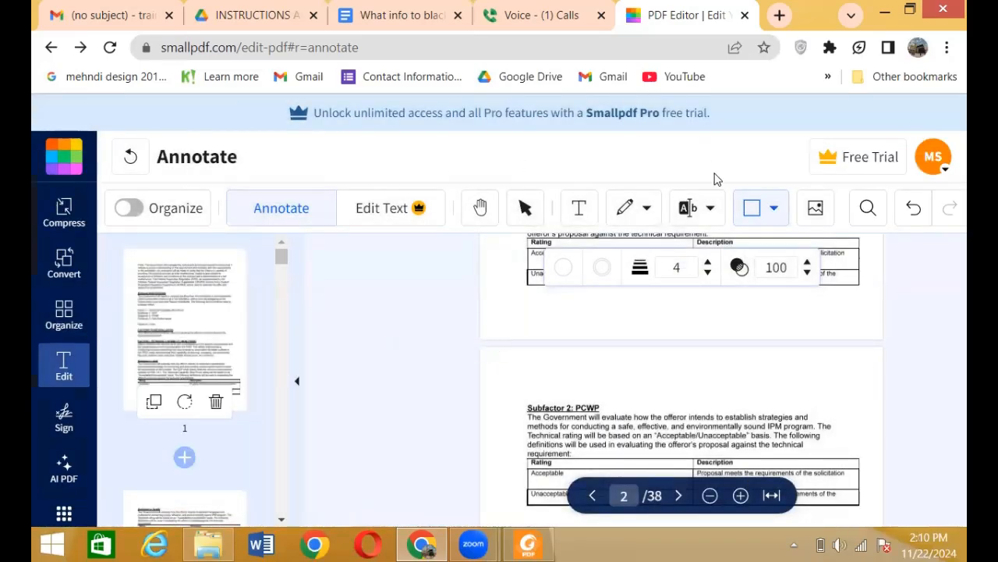
# Step: Reduce the browser zoom to 80% and finish the annotated PDF
pyautogui.hotkey('ctrl', '-')
pyautogui.hotkey('ctrl', '-')
pyautogui.hotkey('ctrl', '-')
pyautogui.hotkey('ctrl', '-')
pyautogui.hotkey('ctrl', '-')
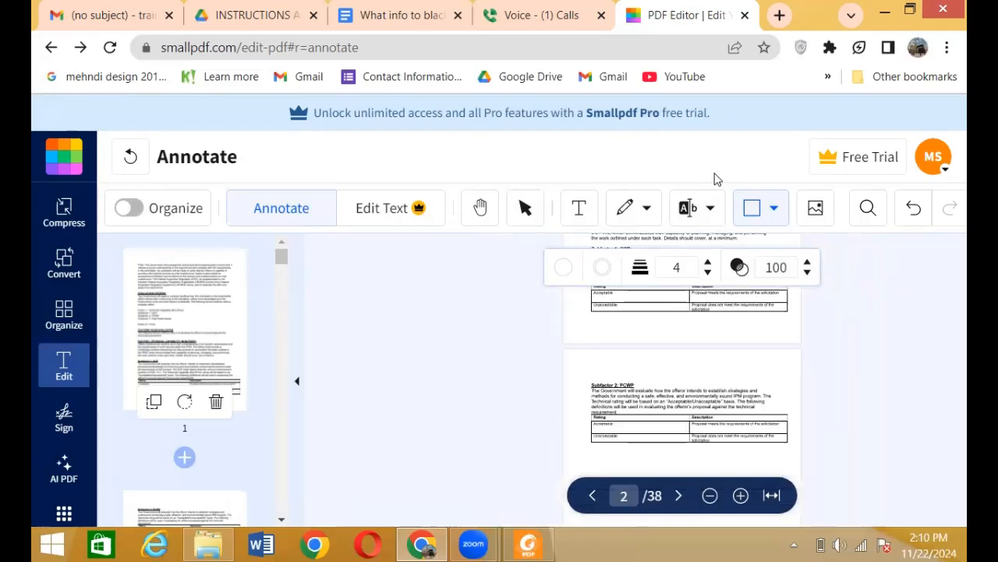
pyautogui.hotkey('ctrl', '+')
pyautogui.hotkey('ctrl', '+')
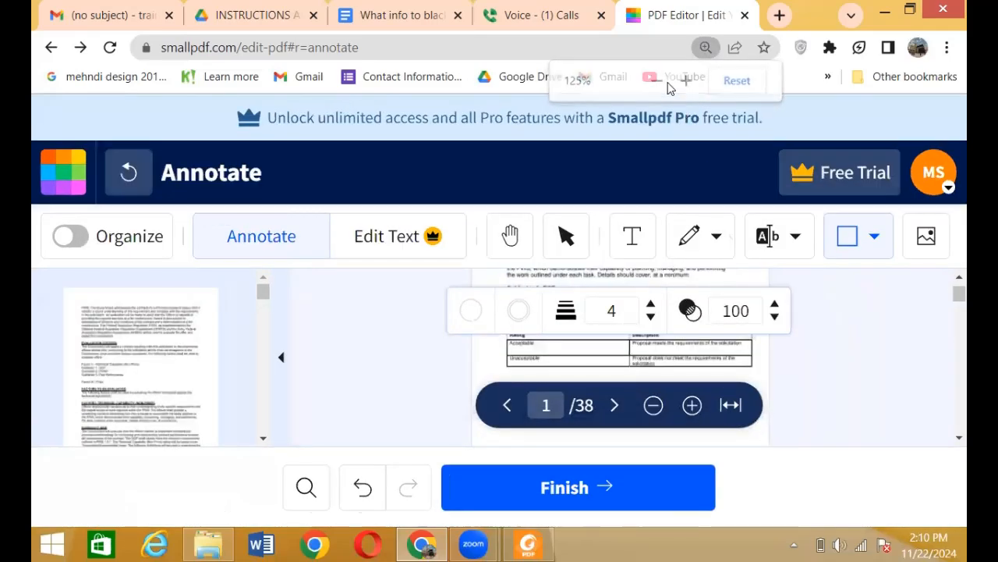
pyautogui.click(705, 47)
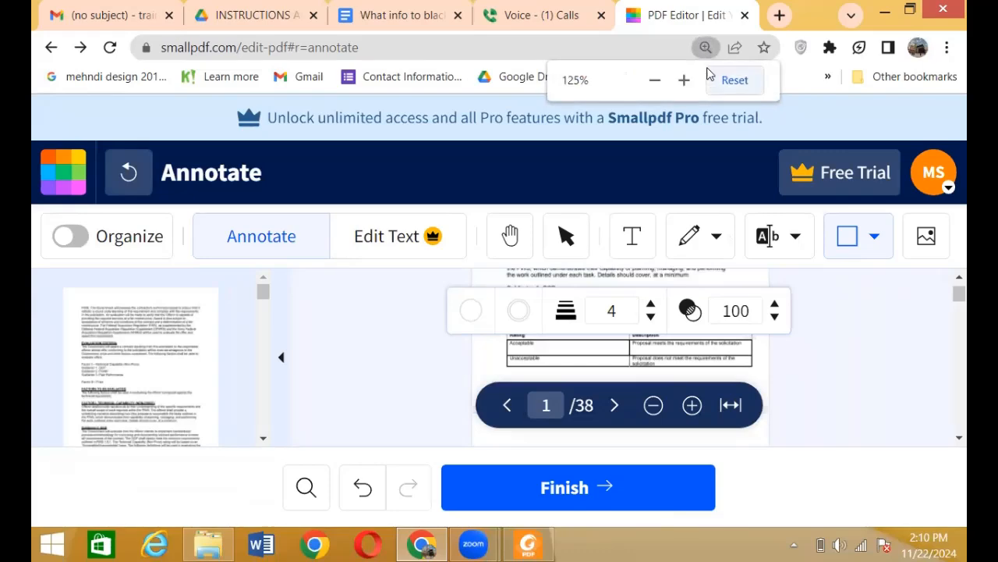
pyautogui.click(655, 80)
pyautogui.click(655, 80)
pyautogui.click(655, 79)
pyautogui.click(655, 80)
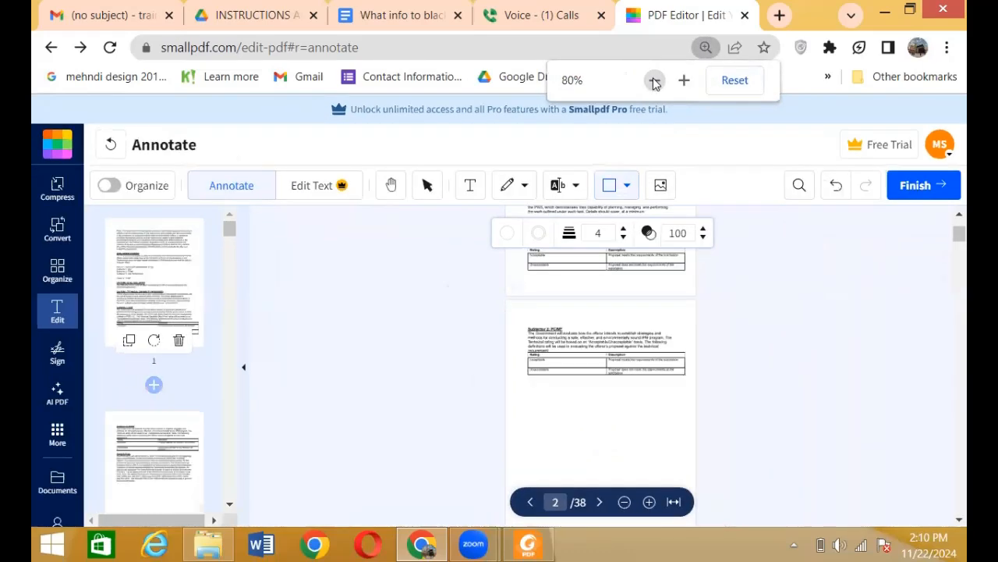
pyautogui.click(911, 186)
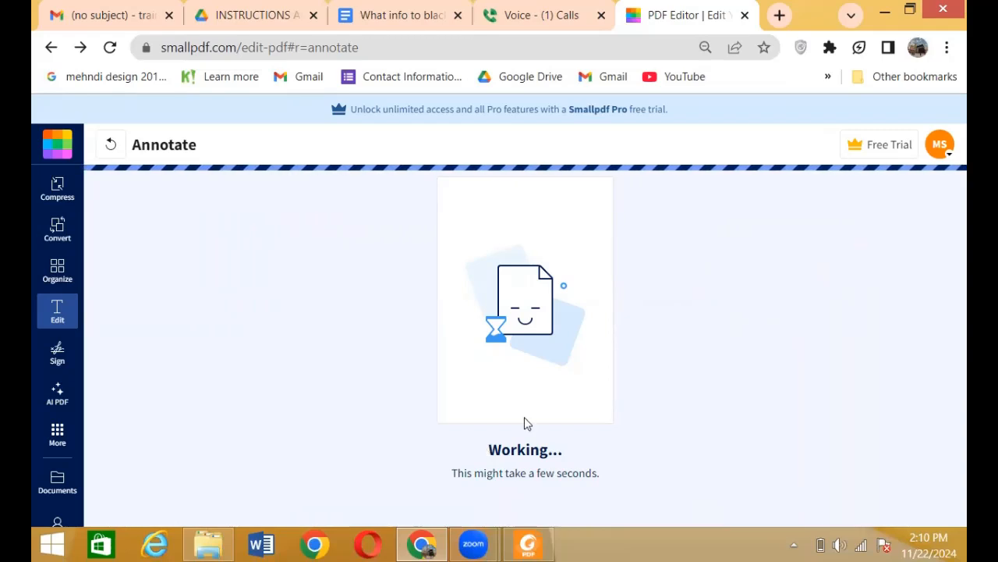
# Step: Start over in the PDF editor, reload the site discarding the changes, and close its browser tab
pyautogui.click(108, 150)
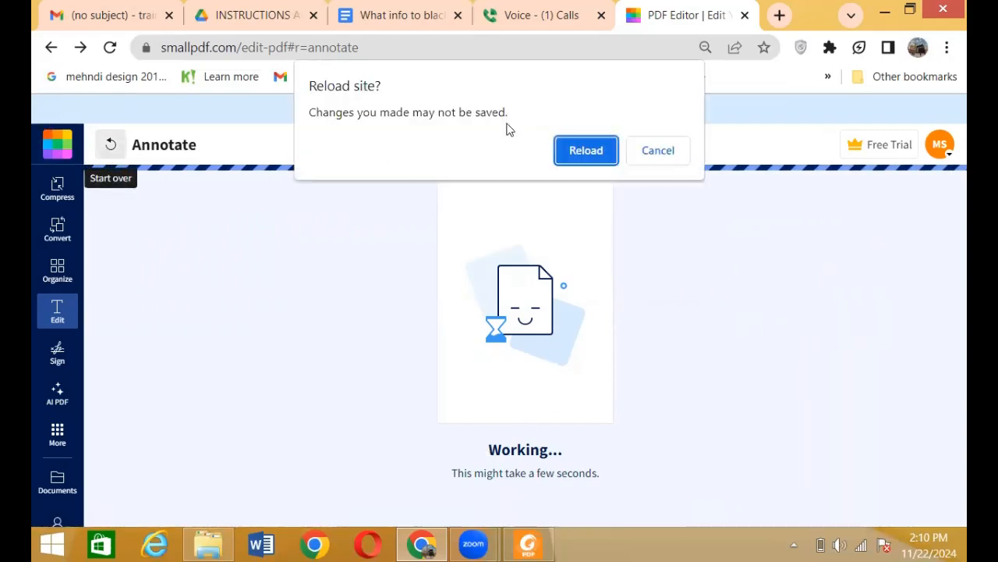
pyautogui.click(585, 150)
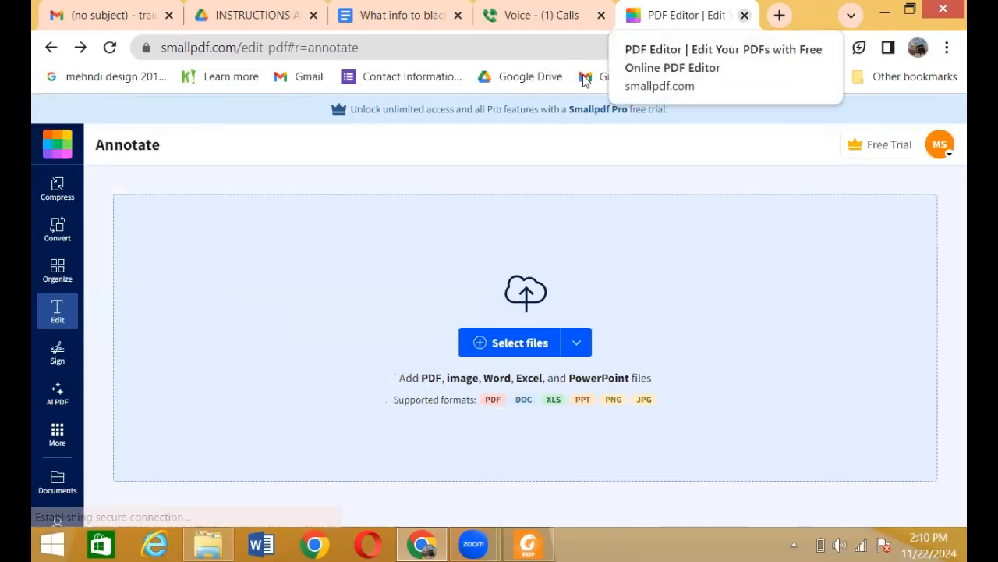
pyautogui.hotkey('ctrl', 'w')
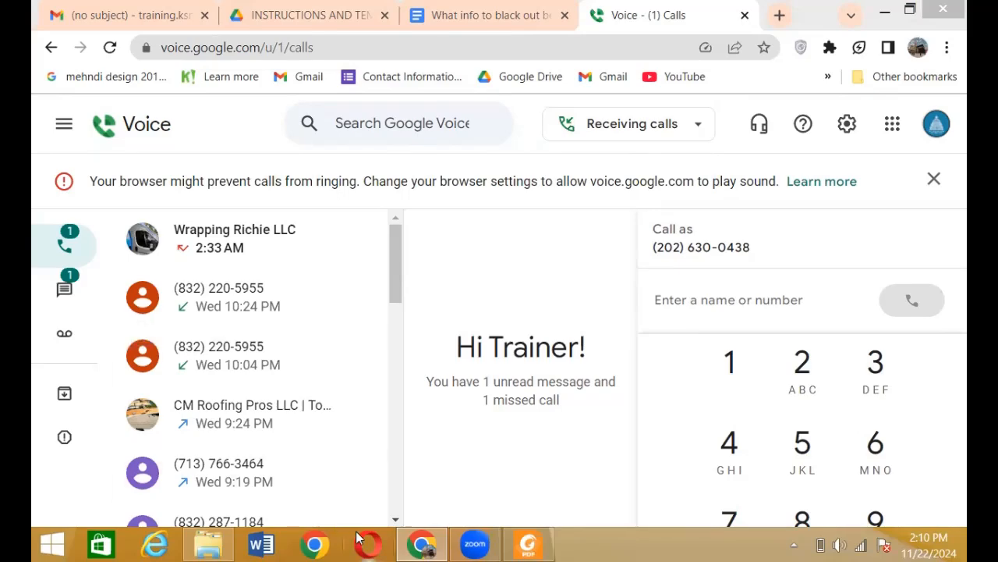
# Step: Switch to Foxit Reader and go to the first page of the B08 pest control solicitation
pyautogui.click(208, 544)
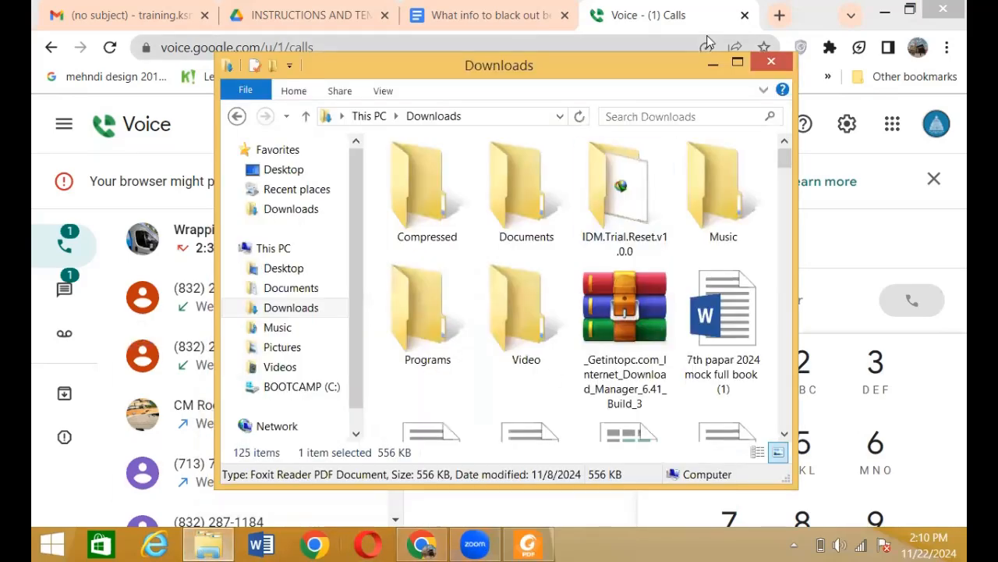
pyautogui.click(421, 544)
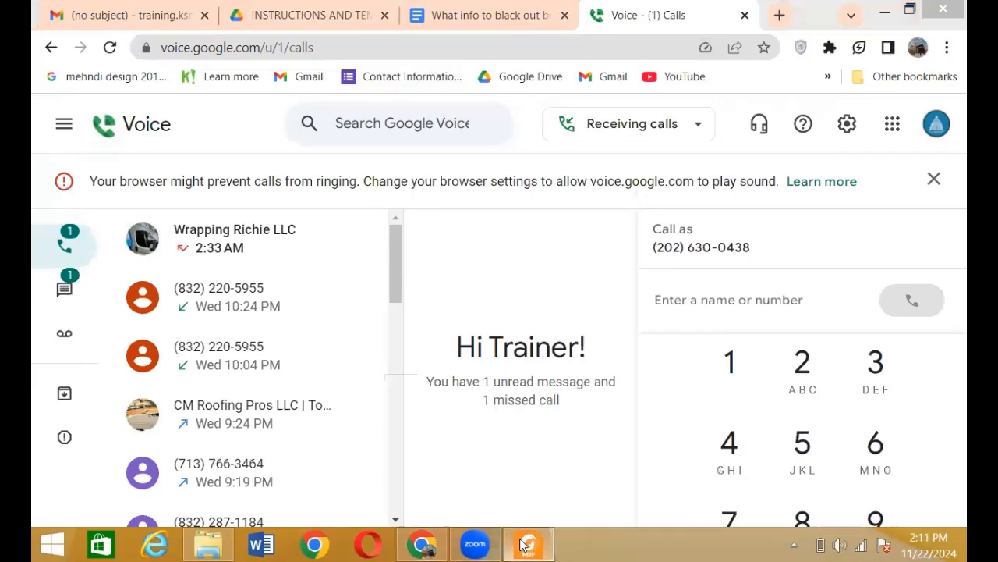
pyautogui.click(528, 543)
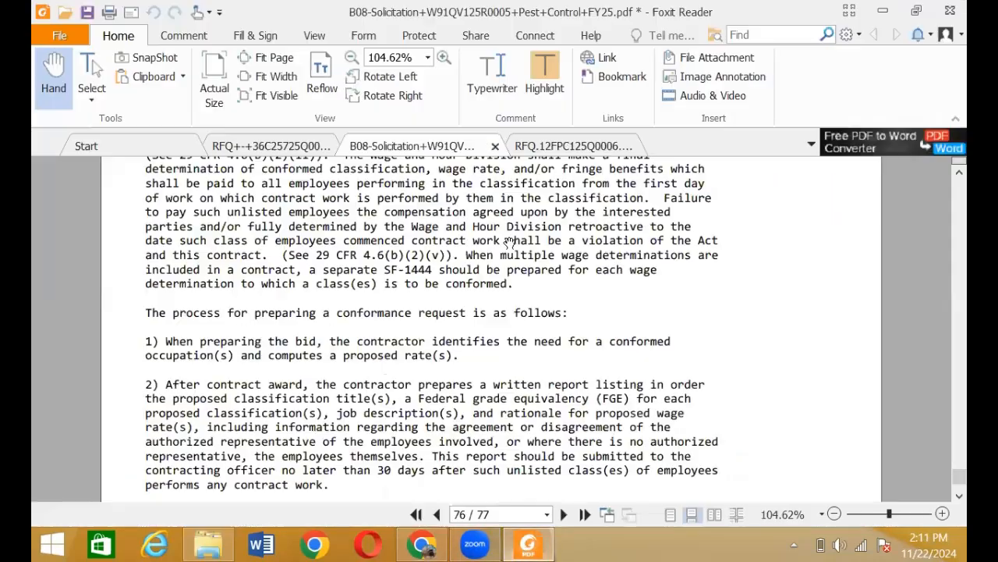
pyautogui.click(545, 154)
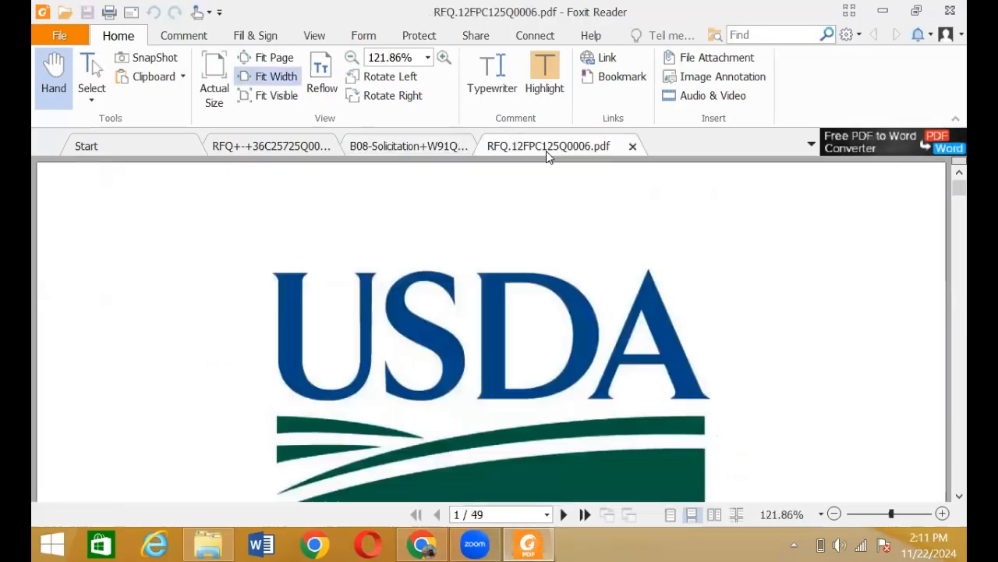
pyautogui.click(413, 151)
pyautogui.scroll(4, 944, 253)
pyautogui.click(943, 380)
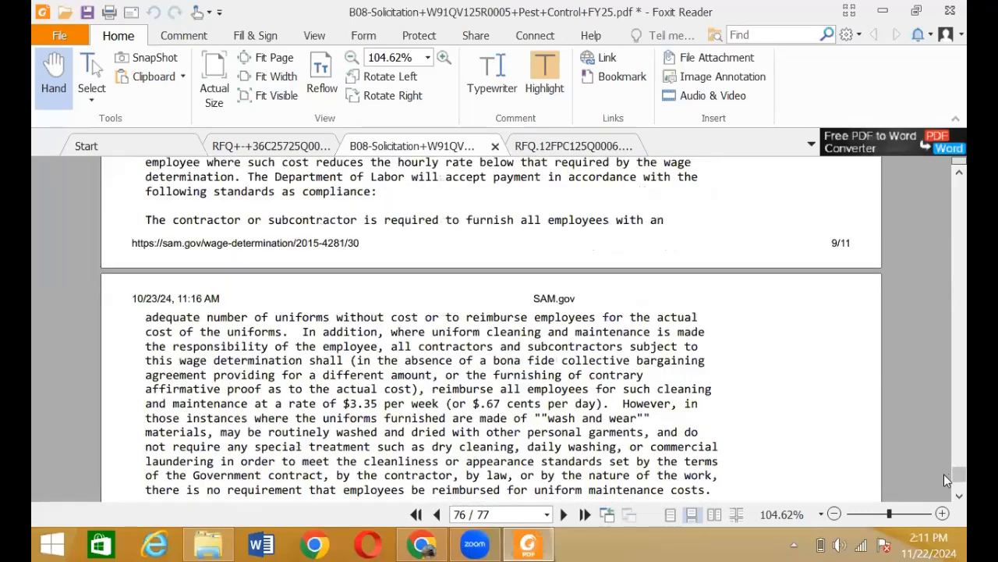
pyautogui.moveTo(944, 474); pyautogui.dragTo(833, 246)
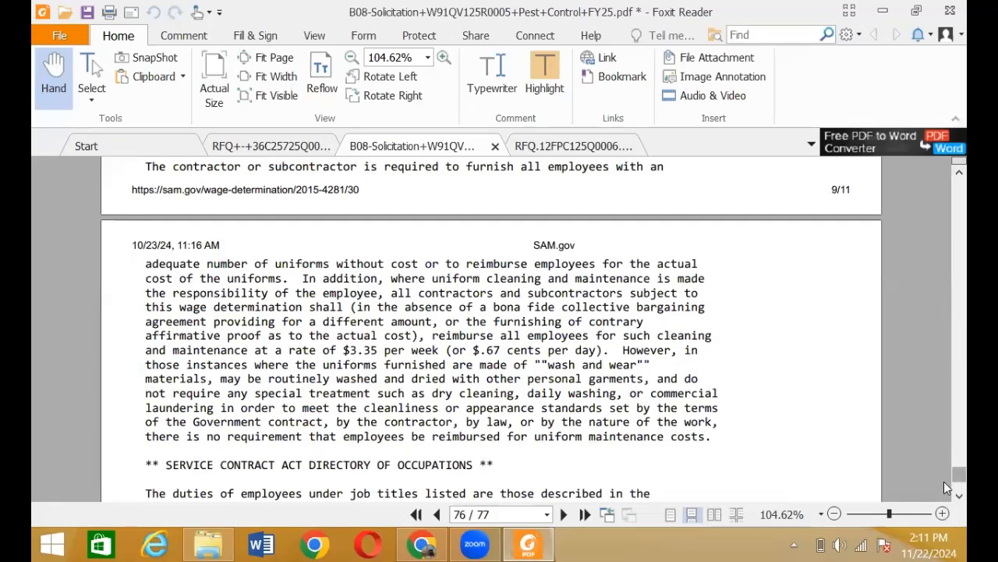
pyautogui.scroll(2, 945, 402)
pyautogui.moveTo(944, 397); pyautogui.dragTo(944, 186)
pyautogui.scroll(-4, 723, 279)
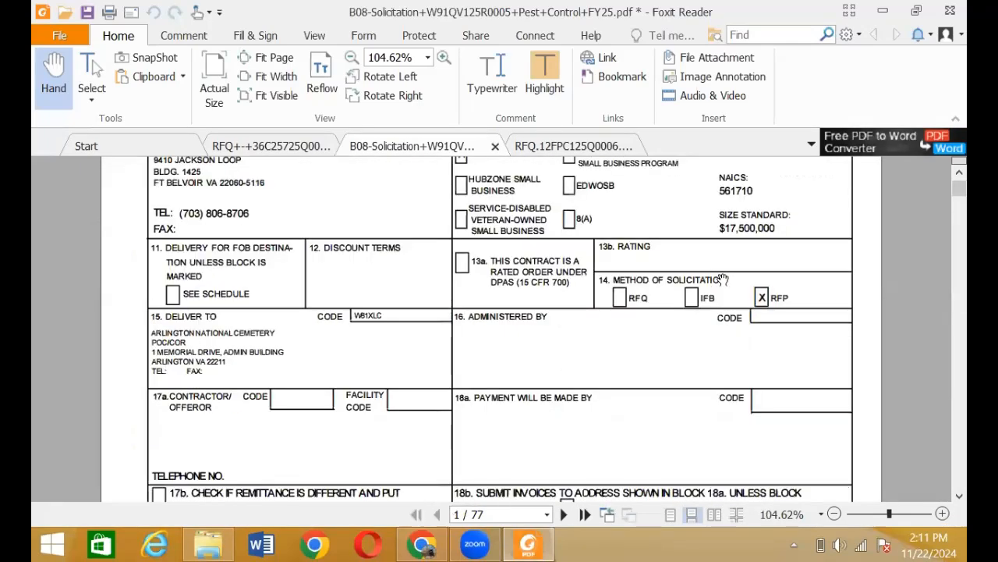
# Step: Read through the solicitation to the evaluation criteria on page 5 and reduce the zoom to 68.48% to show the evaluation factors together
pyautogui.scroll(-10, 723, 279)
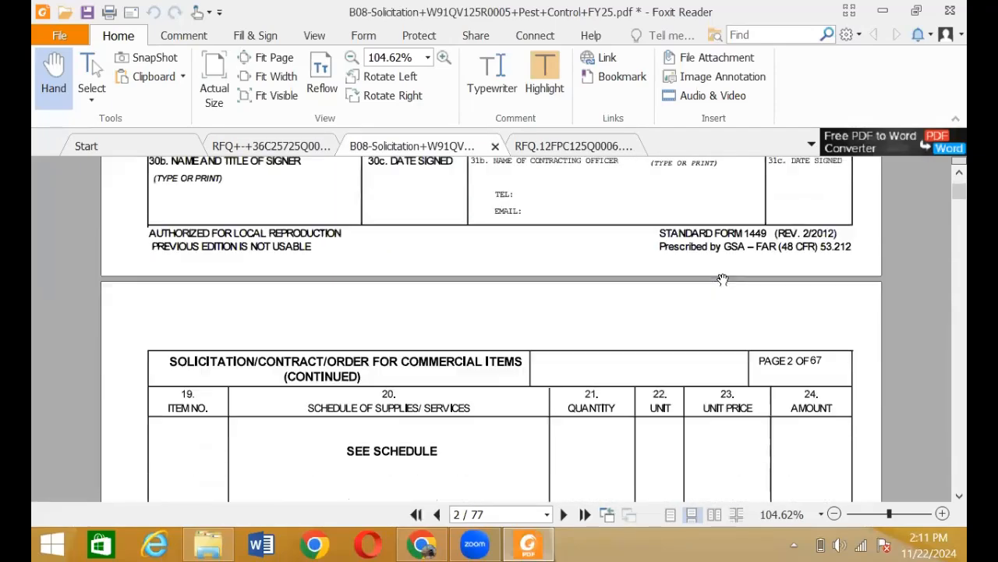
pyautogui.scroll(-10, 723, 279)
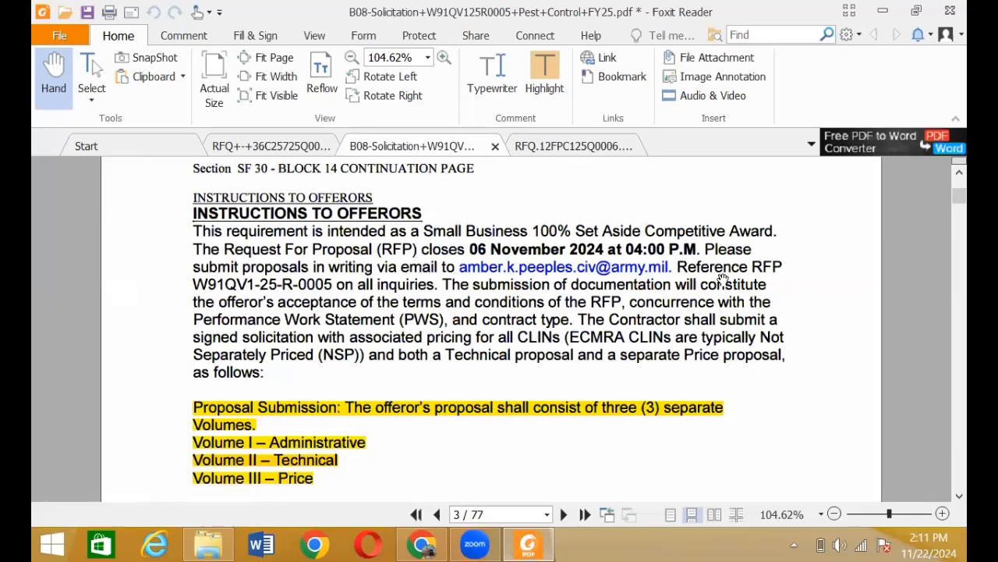
pyautogui.scroll(-5, 724, 279)
pyautogui.scroll(-12, 723, 280)
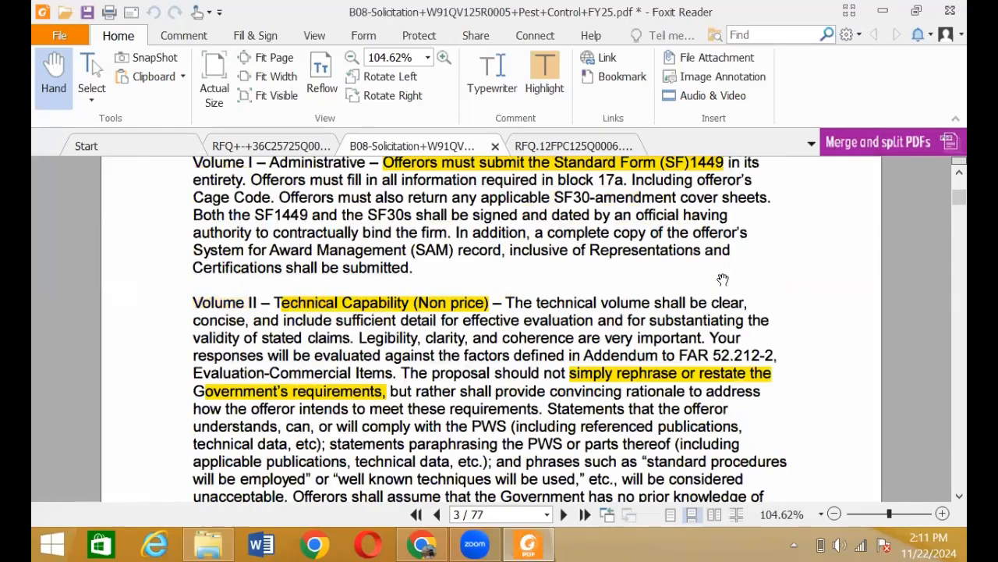
pyautogui.scroll(-15, 723, 279)
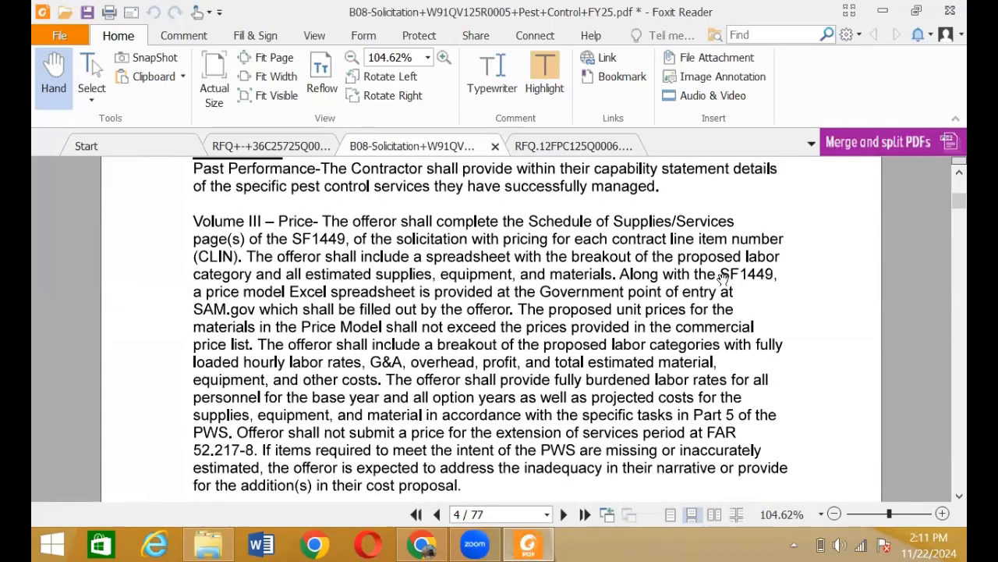
pyautogui.click(864, 515)
pyautogui.moveTo(864, 517); pyautogui.dragTo(883, 516)
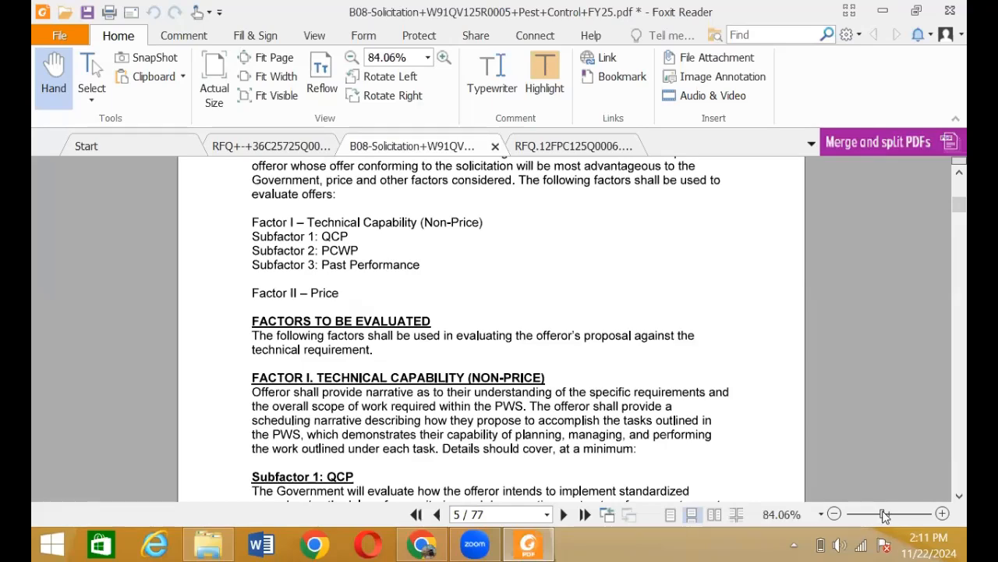
pyautogui.moveTo(884, 515); pyautogui.dragTo(875, 515)
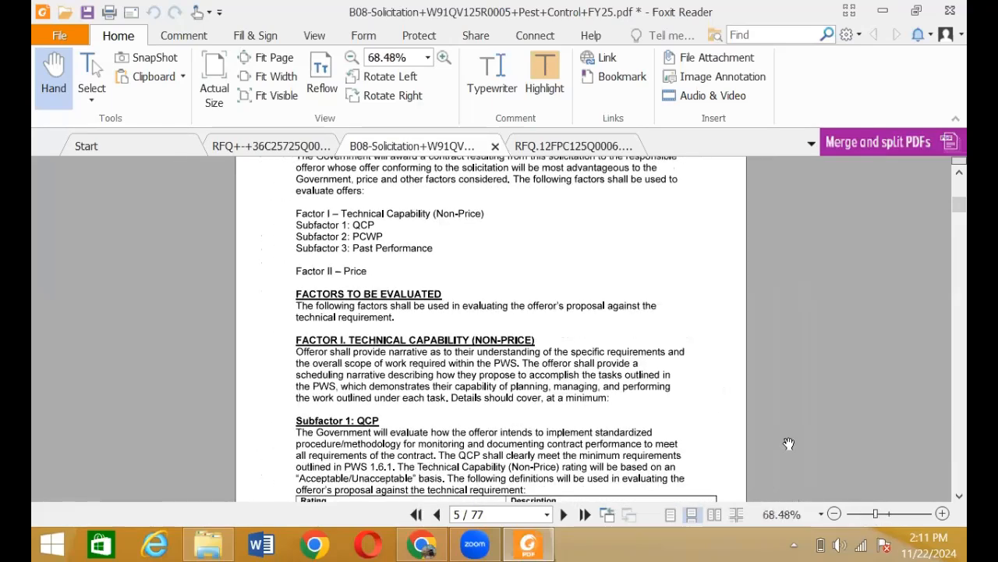
pyautogui.scroll(2, 673, 318)
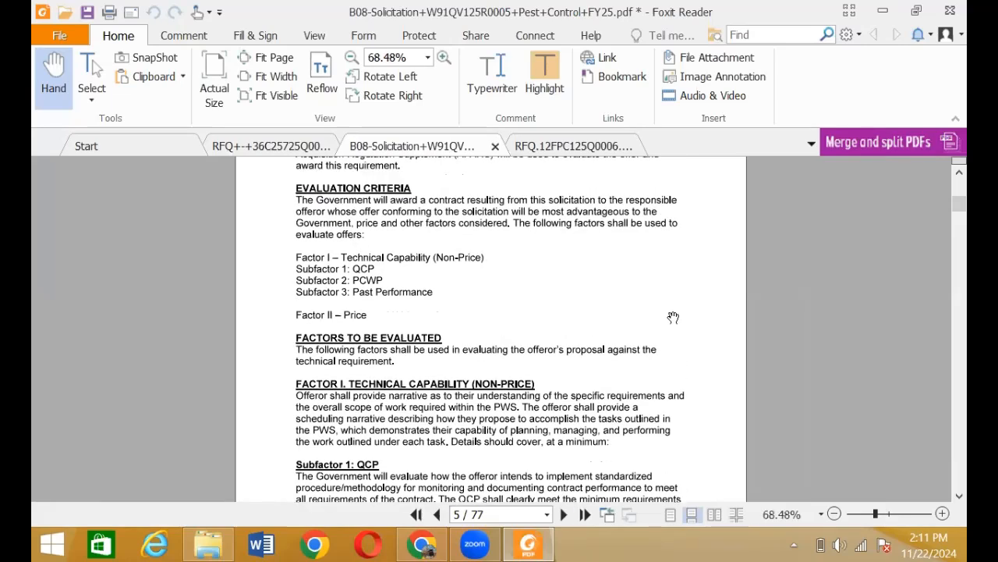
pyautogui.scroll(5, 673, 317)
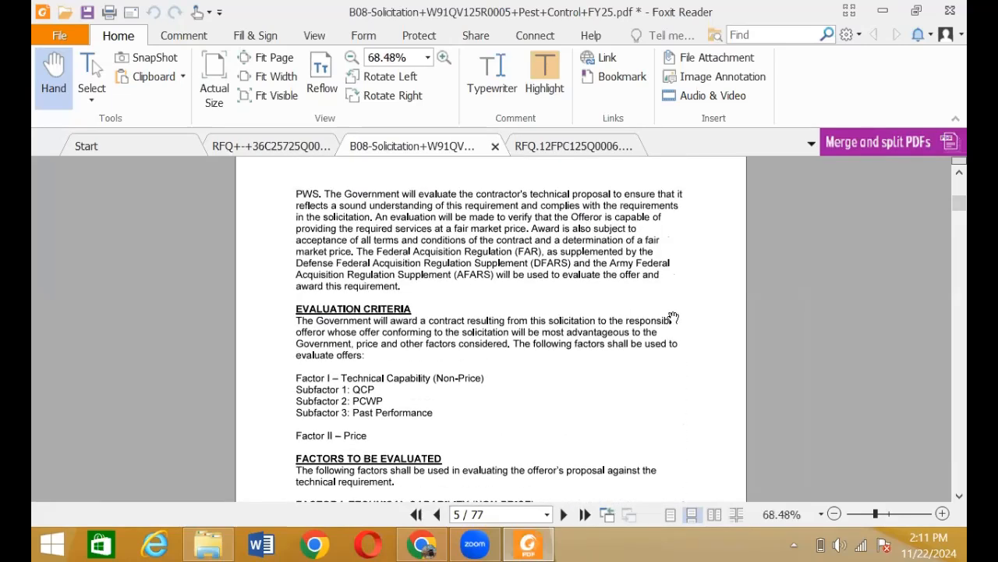
pyautogui.scroll(-5, 673, 318)
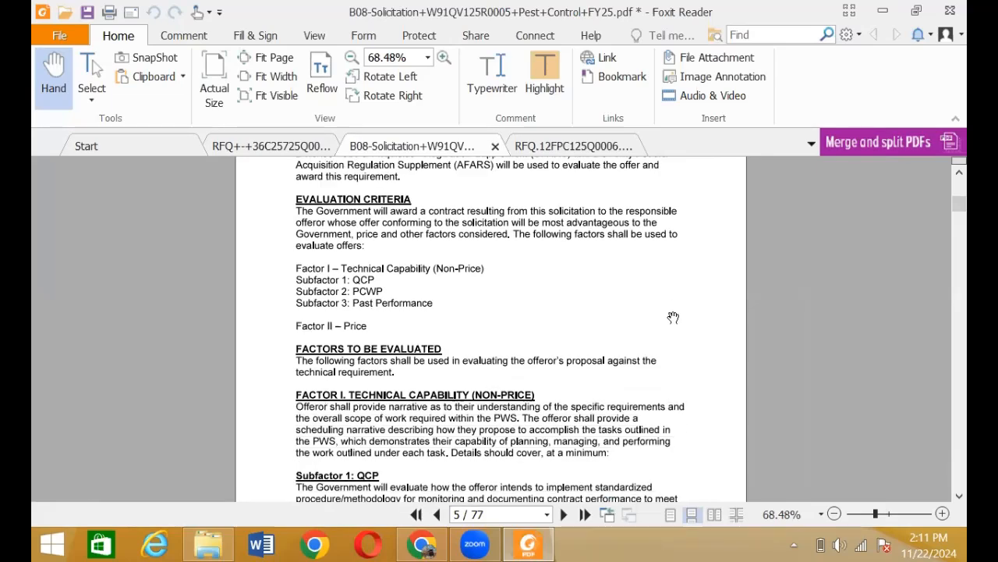
pyautogui.scroll(-1, 673, 318)
pyautogui.scroll(-1, 674, 317)
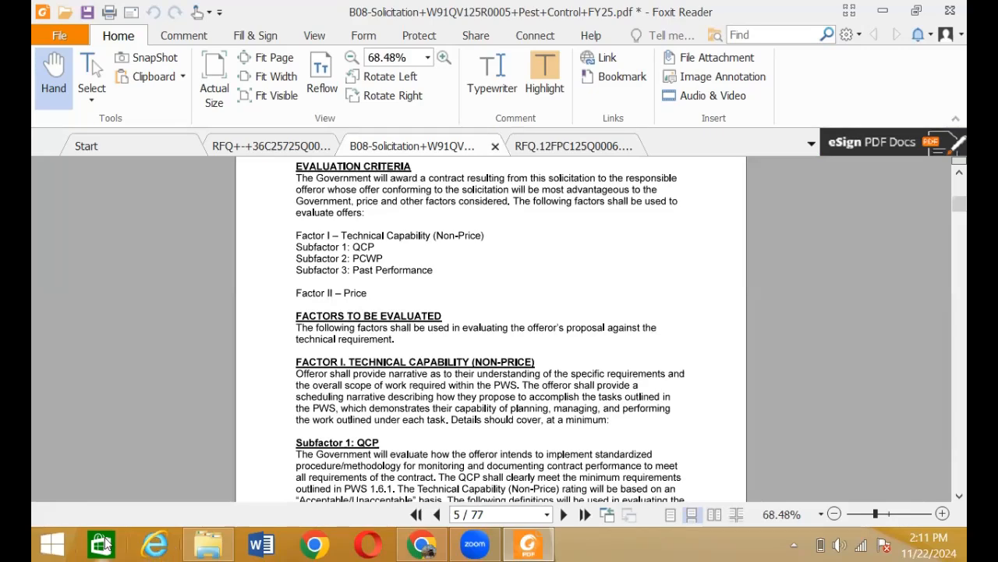
# Step: Open Snipping Tool and capture the evaluation criteria on page 5, from the heading through the Factor I technical capability paragraph
pyautogui.click(52, 544)
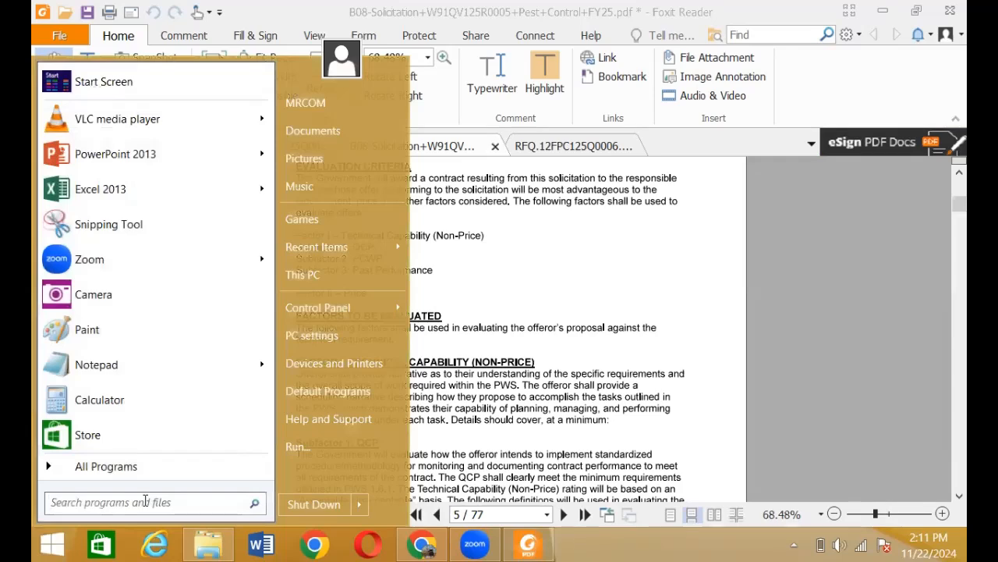
pyautogui.click(182, 225)
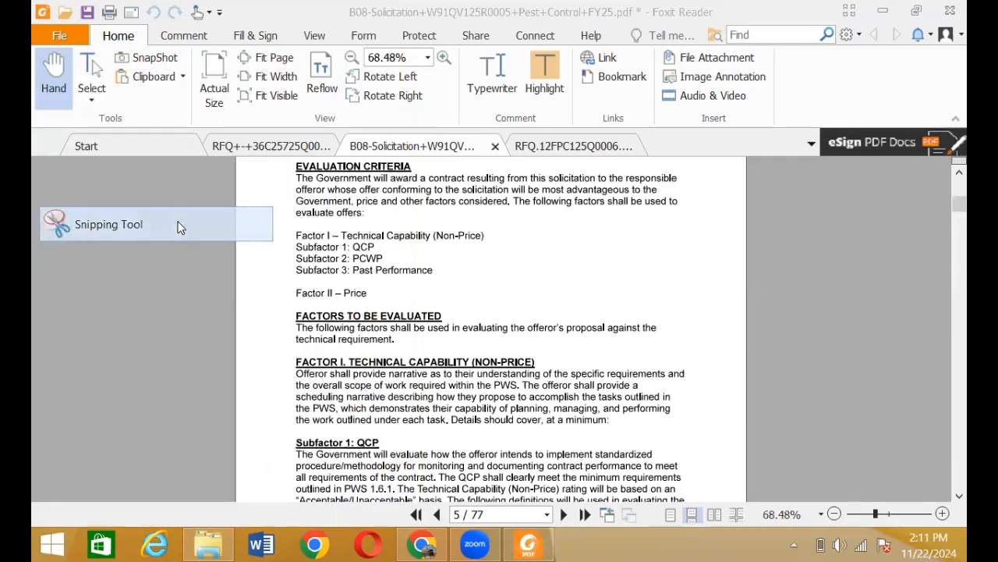
pyautogui.click(453, 219)
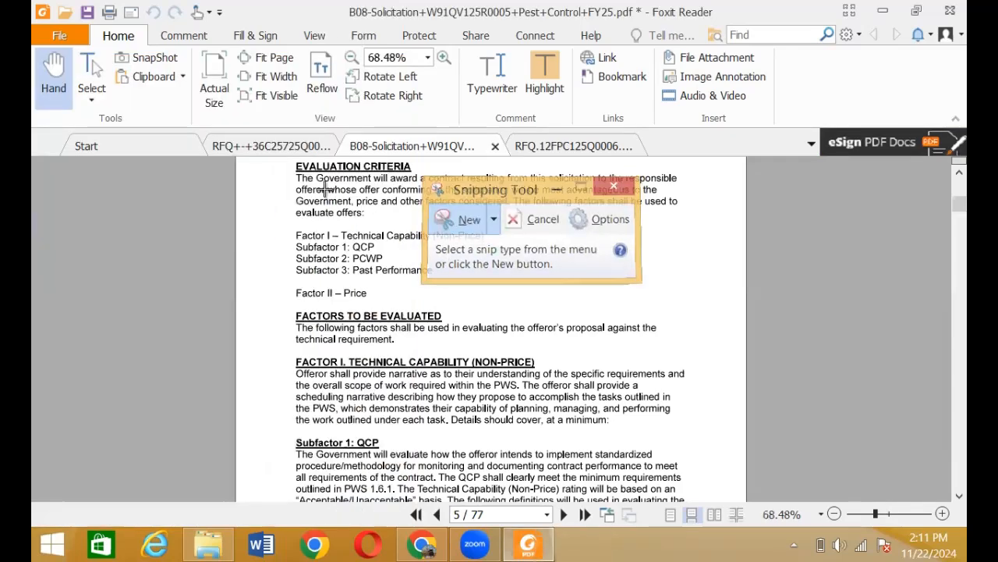
pyautogui.moveTo(285, 159); pyautogui.dragTo(720, 443)
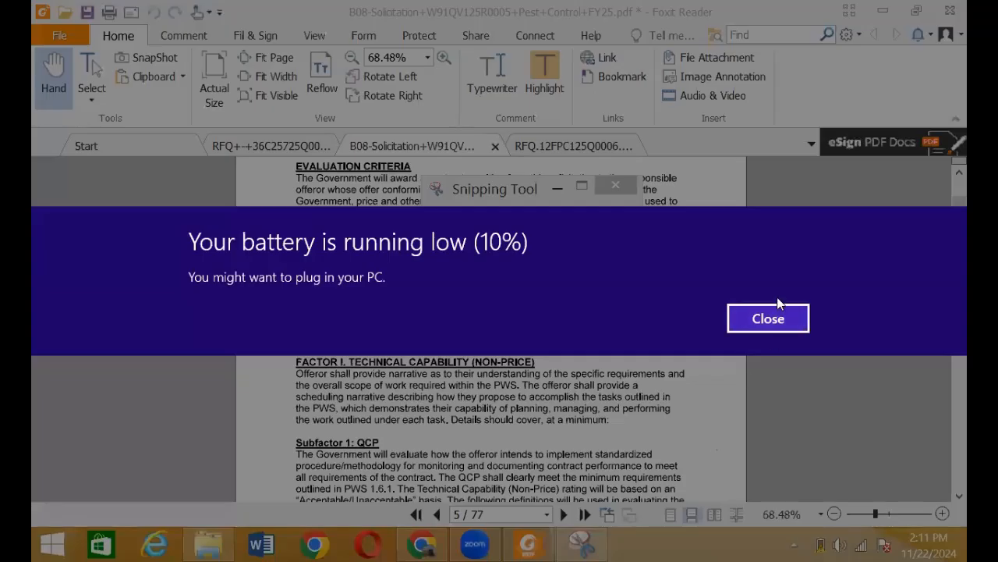
pyautogui.click(776, 312)
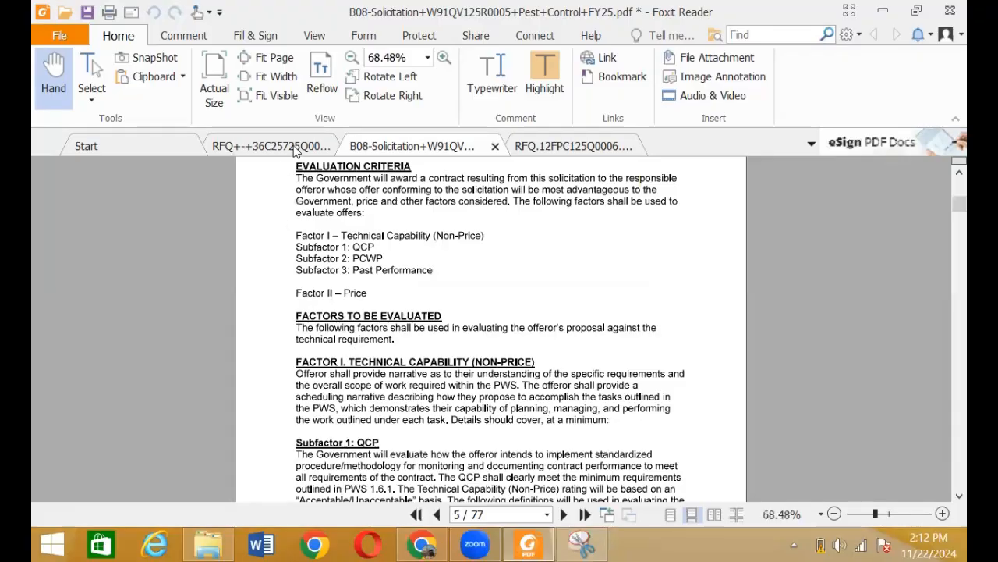
pyautogui.click(579, 544)
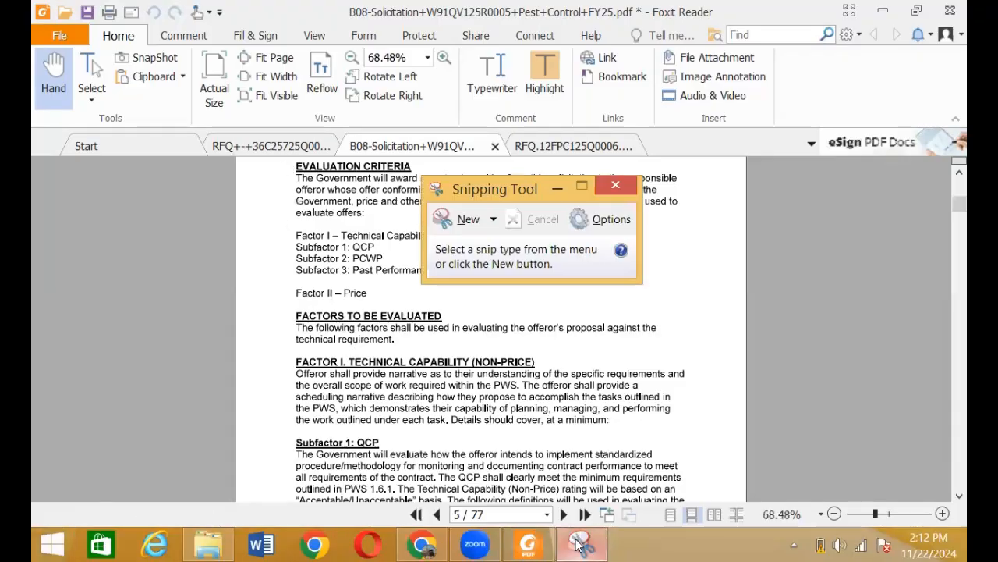
pyautogui.click(464, 219)
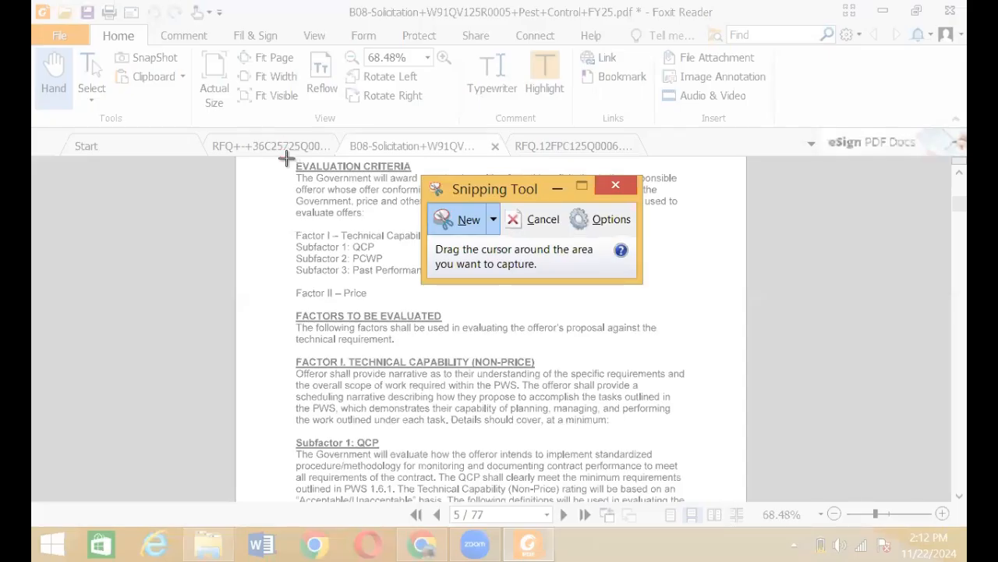
pyautogui.moveTo(286, 158); pyautogui.dragTo(695, 434)
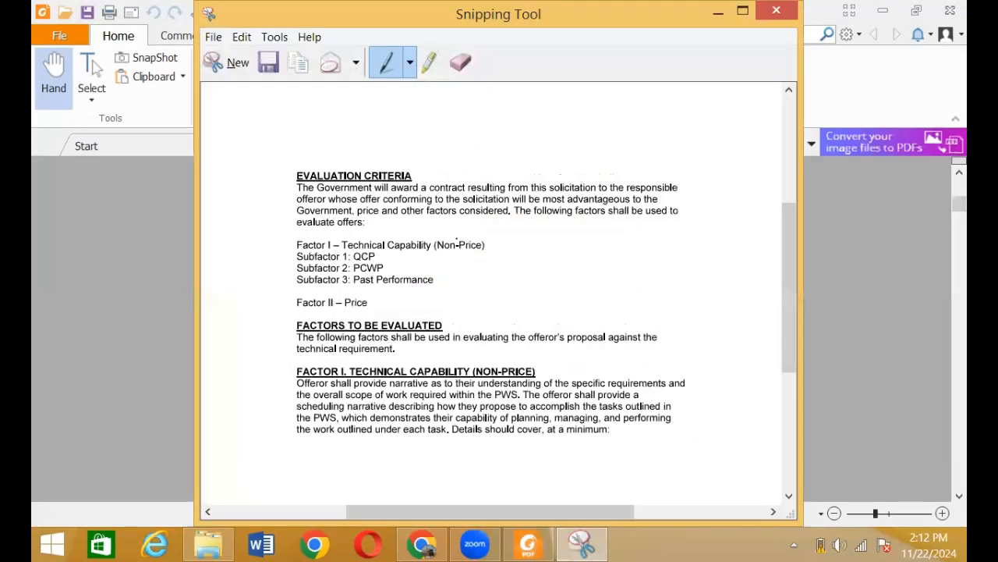
pyautogui.click(719, 12)
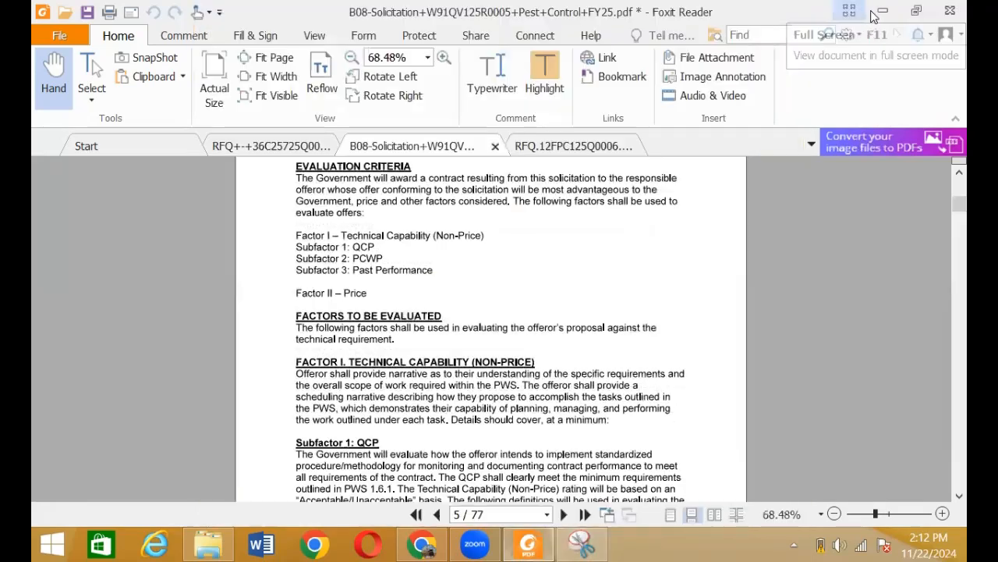
pyautogui.click(874, 15)
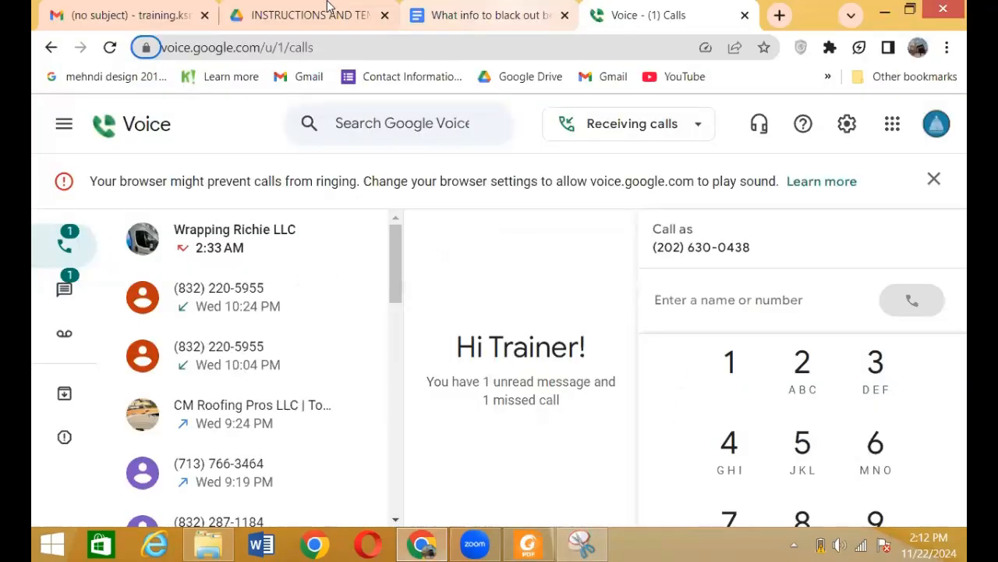
pyautogui.click(329, 6)
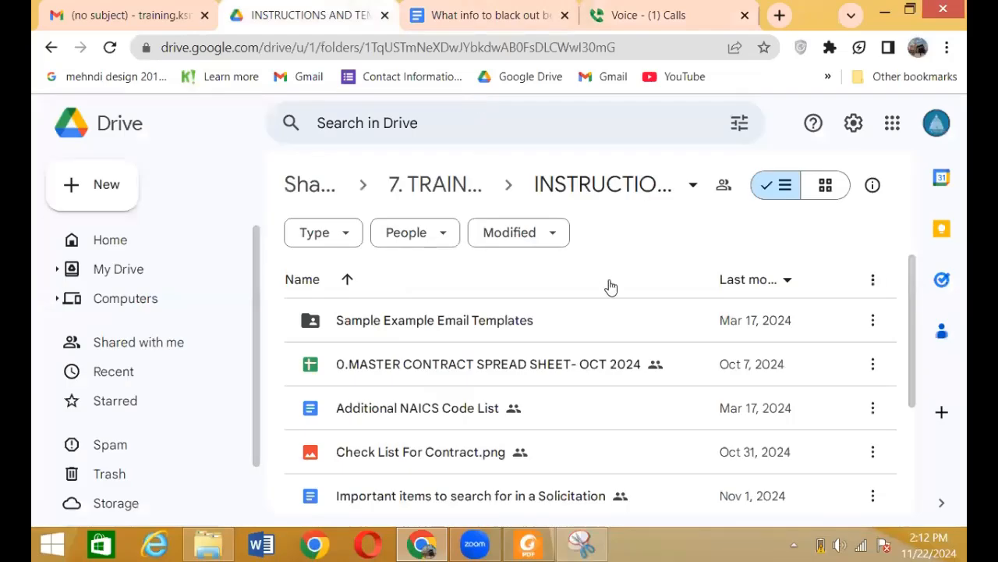
pyautogui.rightClick(611, 287)
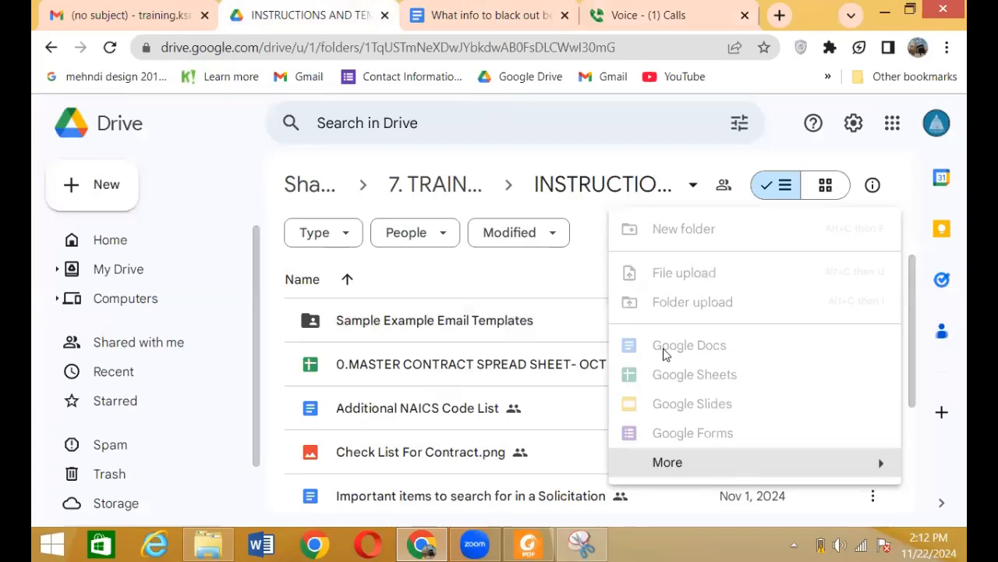
pyautogui.click(111, 48)
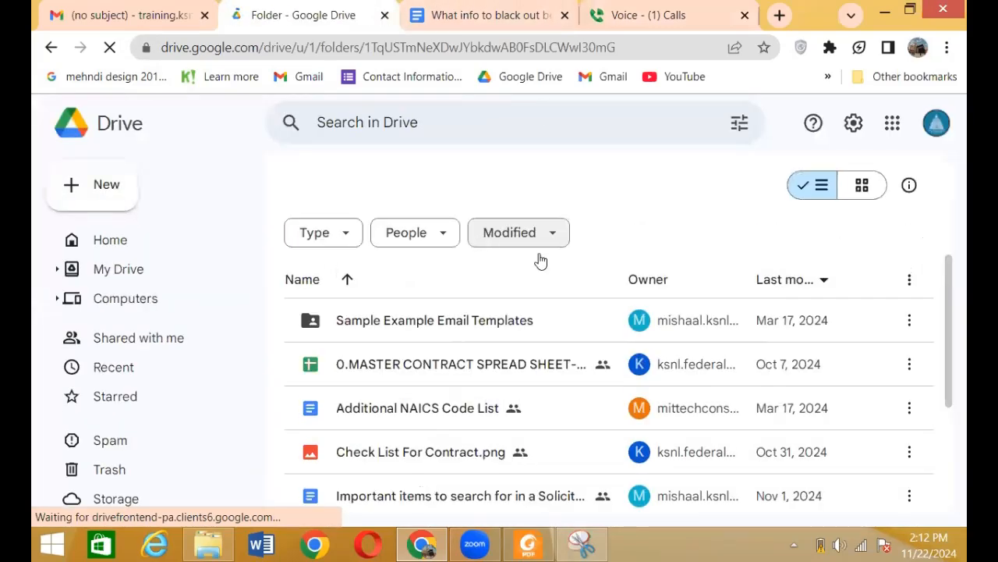
pyautogui.rightClick(636, 364)
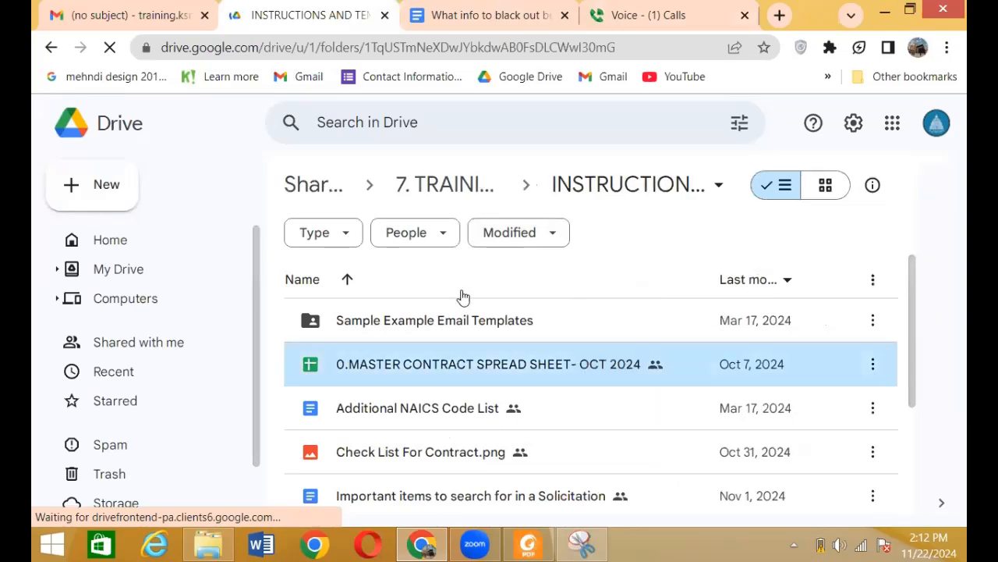
pyautogui.click(462, 297)
pyautogui.rightClick(467, 296)
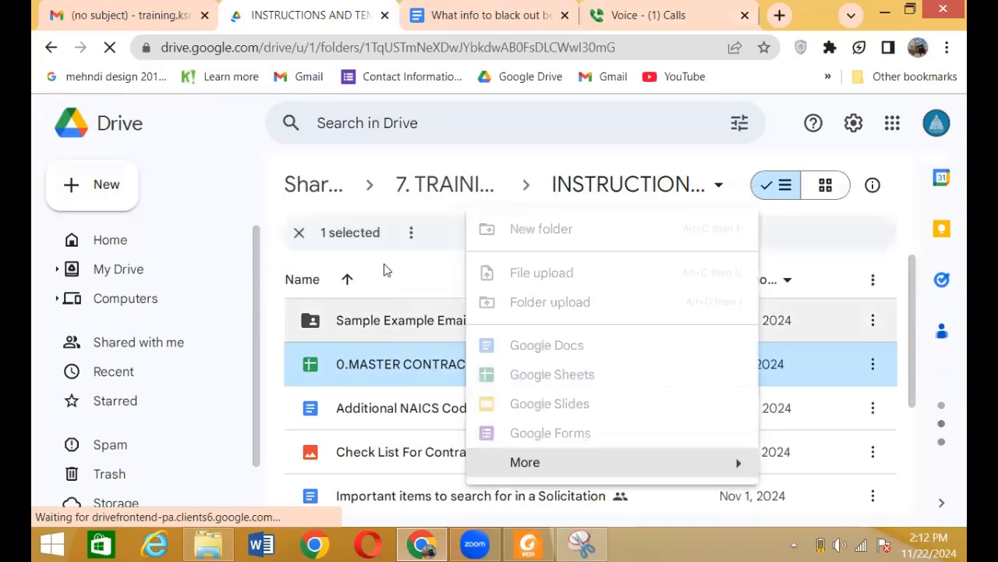
pyautogui.click(342, 270)
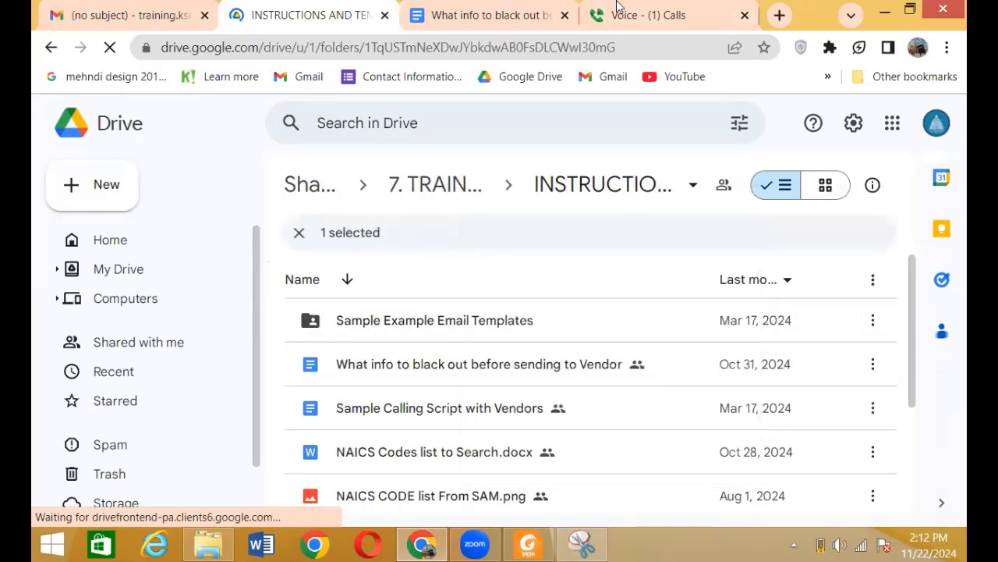
# Step: Switch to Word, create a blank document, paste the captured evaluation criteria and dismiss the activation notice
pyautogui.click(261, 544)
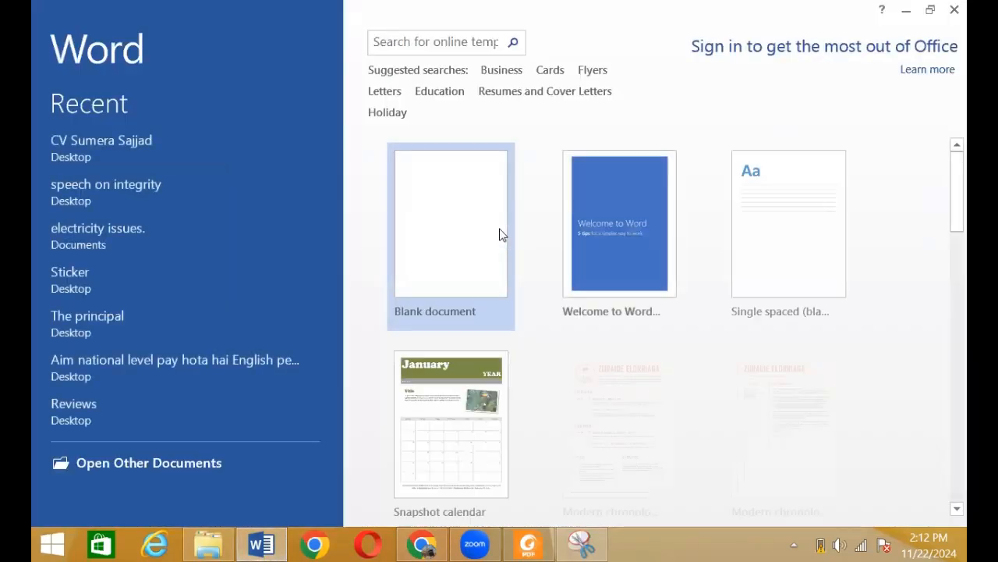
pyautogui.click(501, 235)
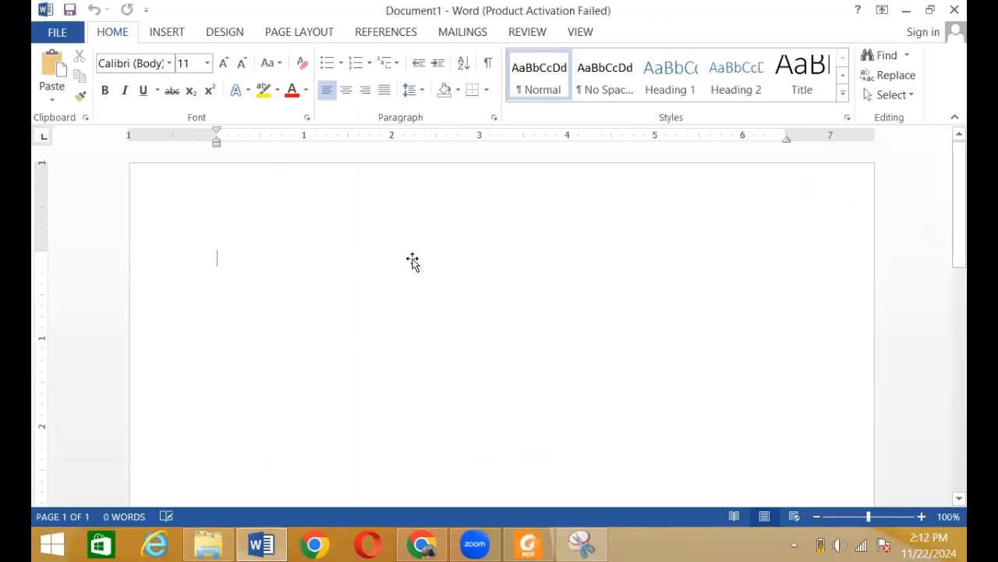
pyautogui.hotkey('ctrl', 'v')
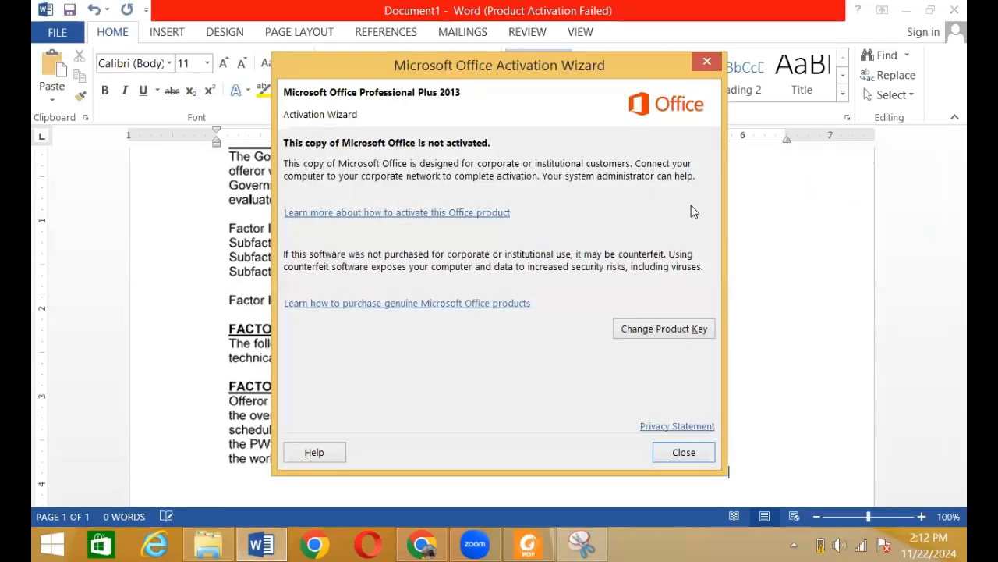
pyautogui.click(684, 452)
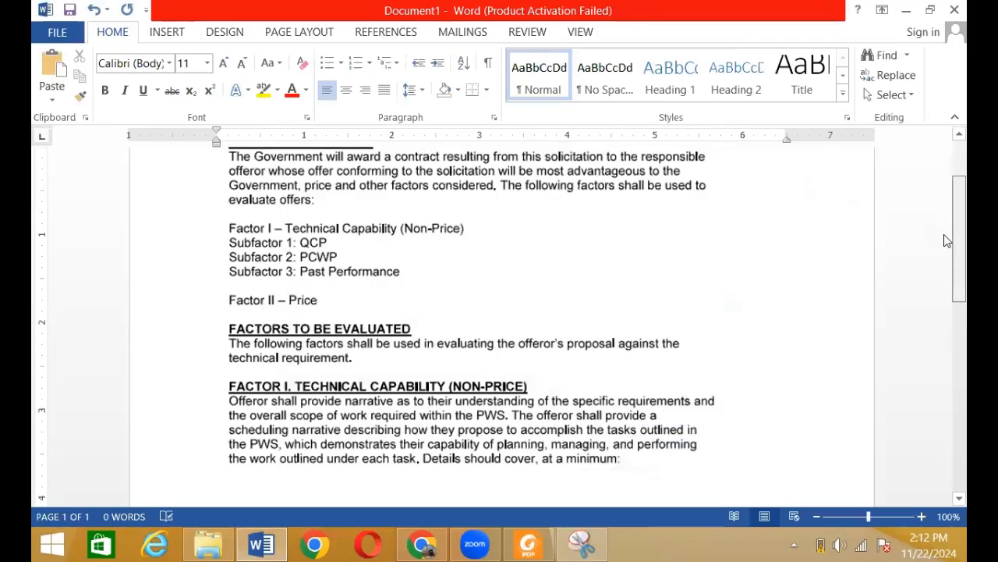
pyautogui.scroll(2, 944, 234)
pyautogui.scroll(-5, 944, 271)
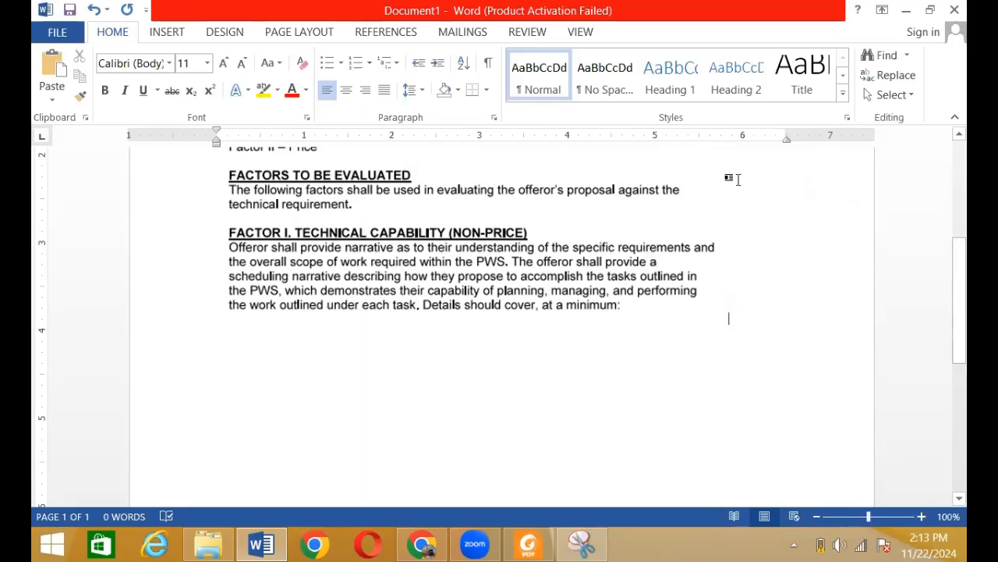
# Step: Close the Word document containing the pasted capture without saving it and return to the Drive folder
pyautogui.click(945, 16)
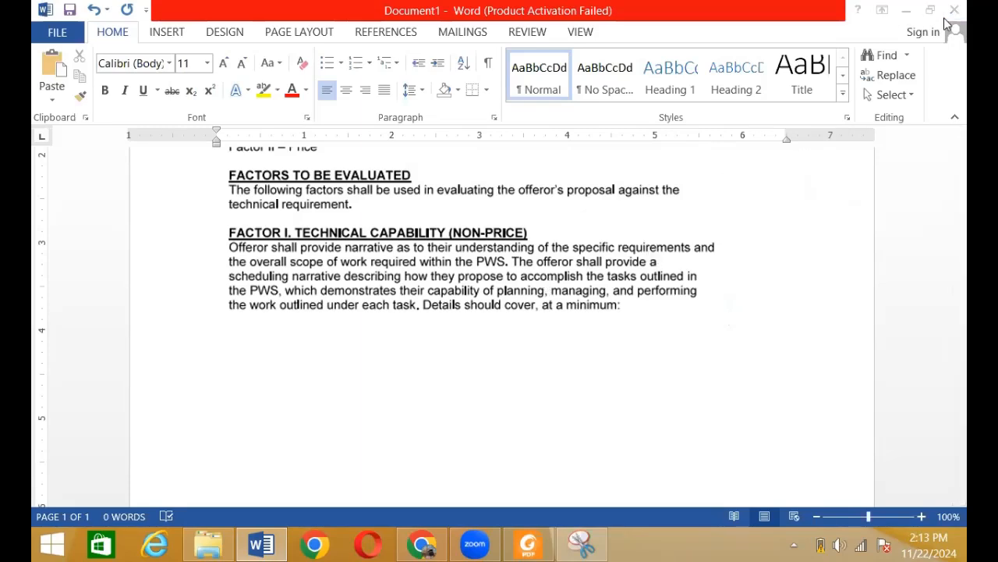
pyautogui.click(481, 316)
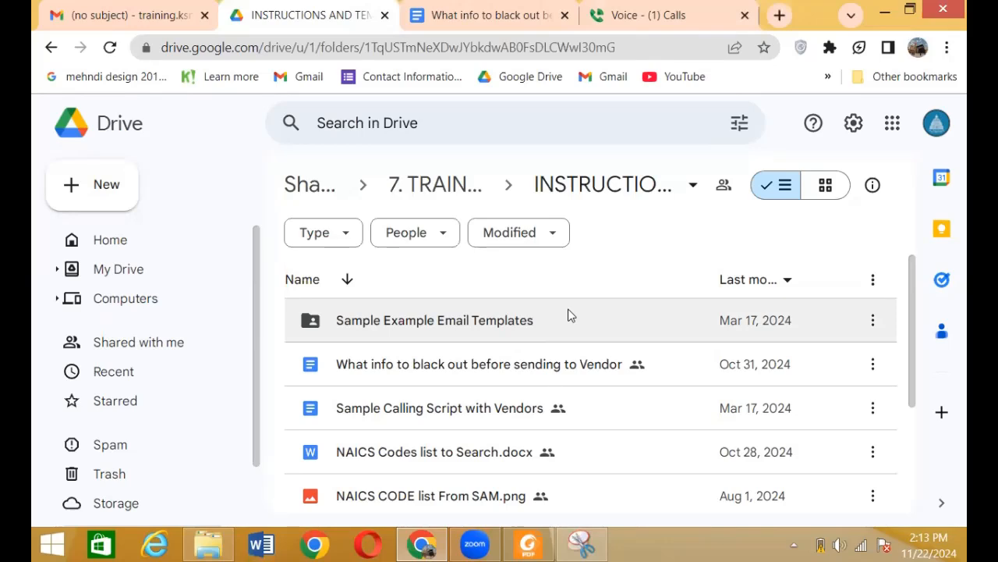
pyautogui.click(567, 315)
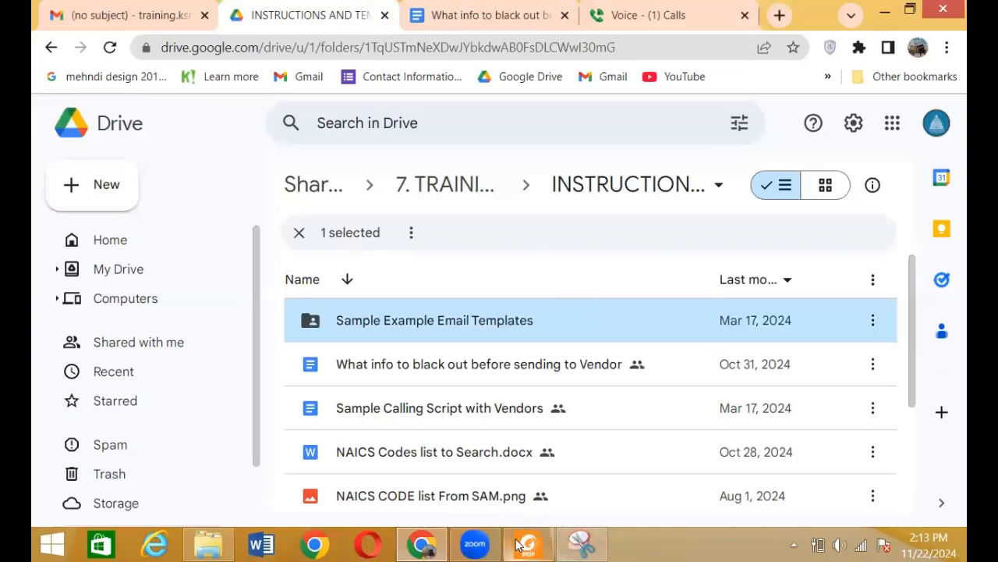
# Step: Switch to Foxit Reader and look through the RFQ.12FPC125Q0006 solicitation from the cover page to page 6
pyautogui.moveTo(525, 544)
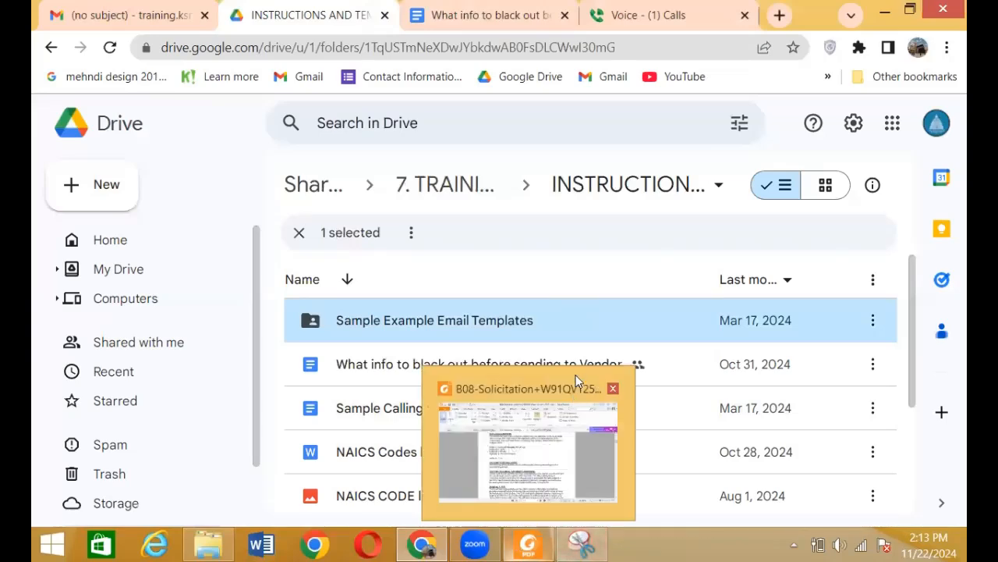
pyautogui.click(549, 412)
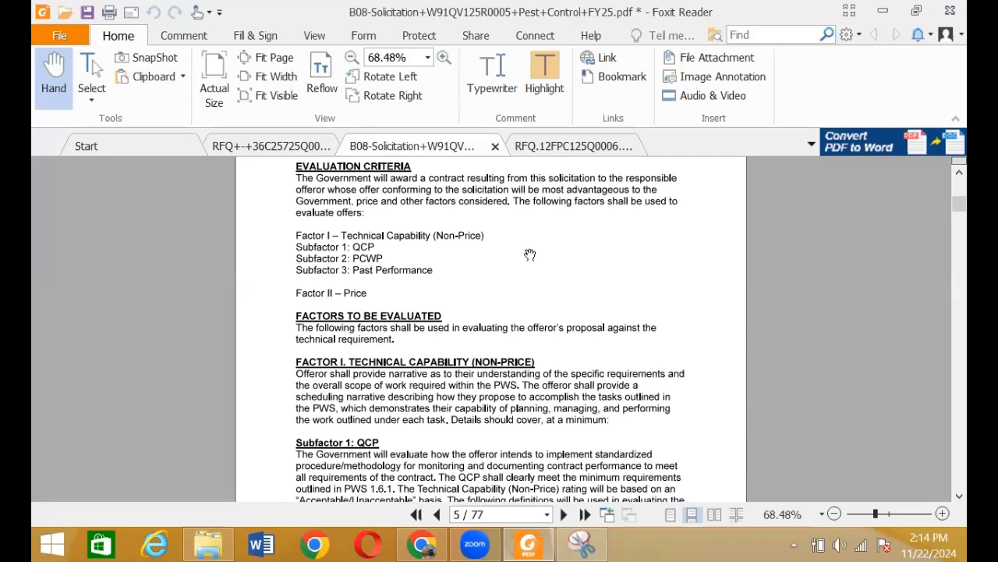
pyautogui.click(571, 148)
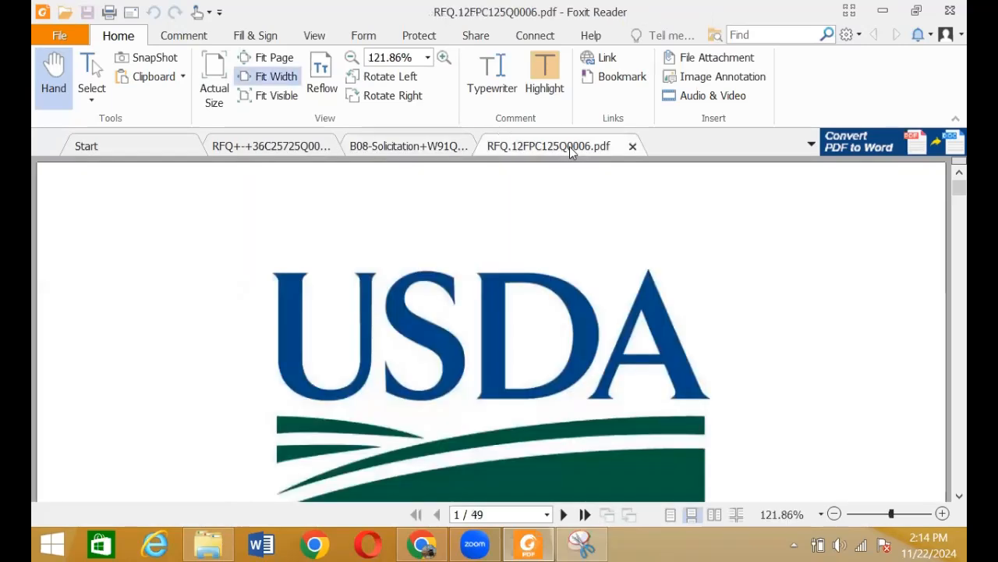
pyautogui.scroll(-15, 944, 313)
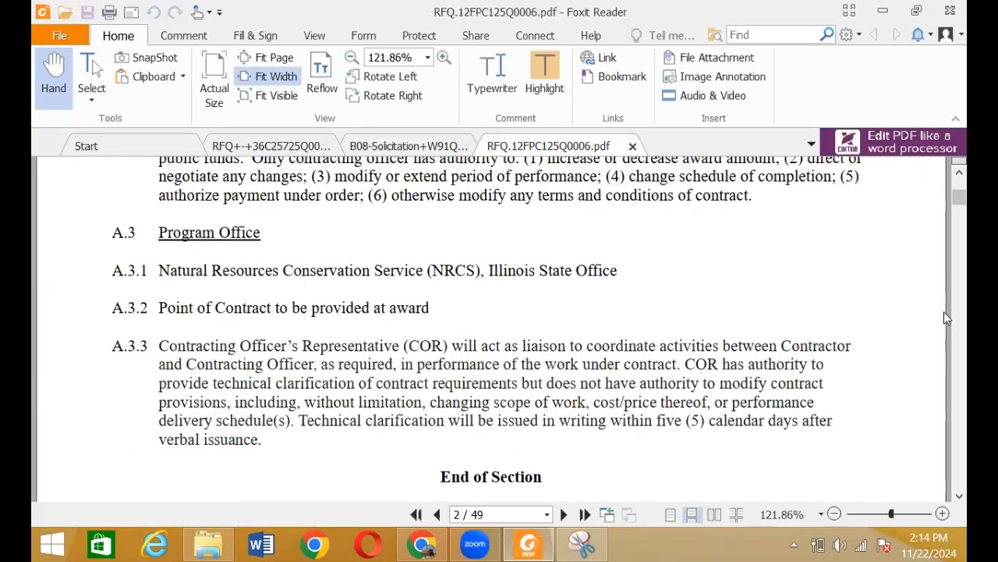
pyautogui.scroll(-8, 943, 311)
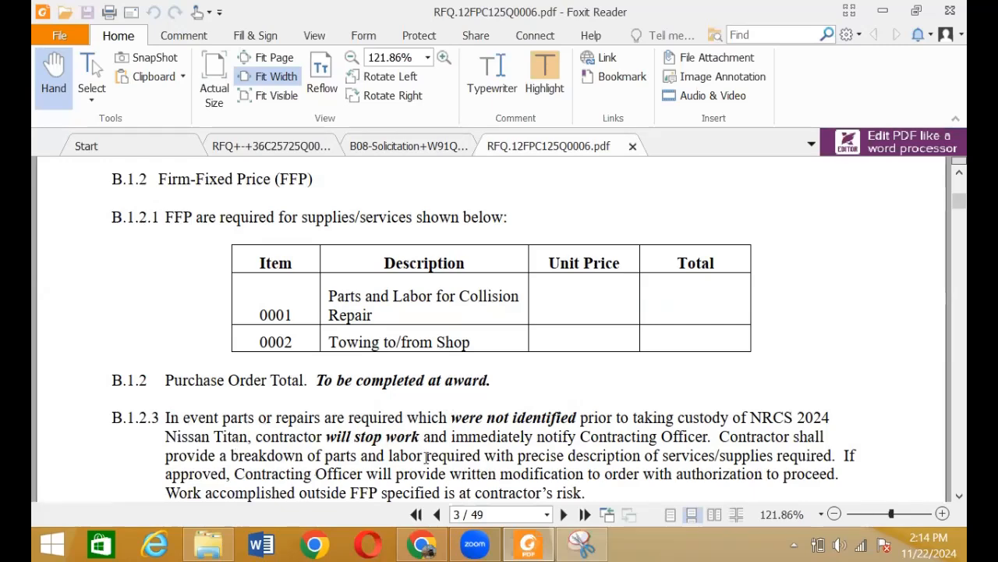
pyautogui.scroll(-10, 943, 433)
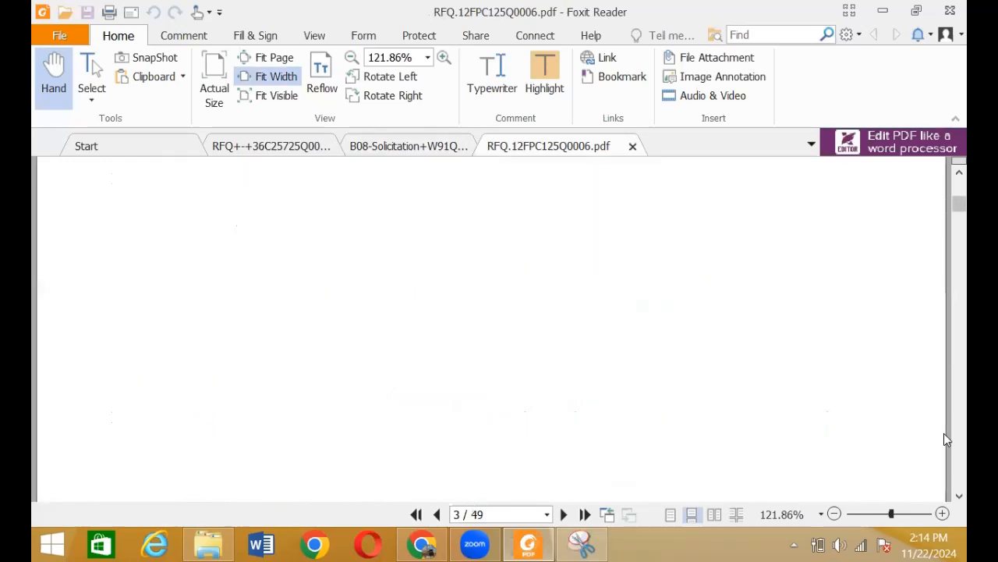
pyautogui.scroll(-4, 943, 439)
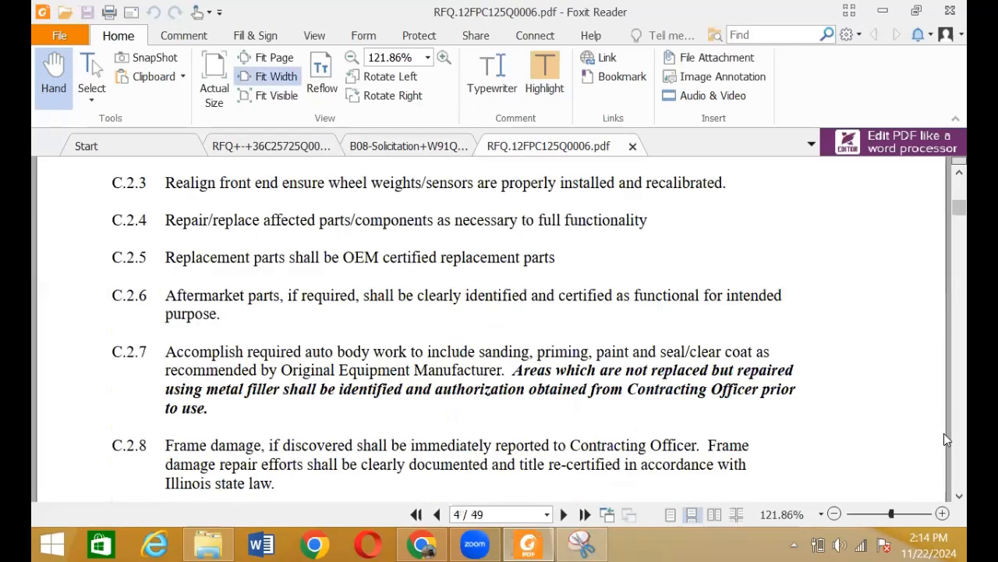
pyautogui.scroll(-15, 946, 439)
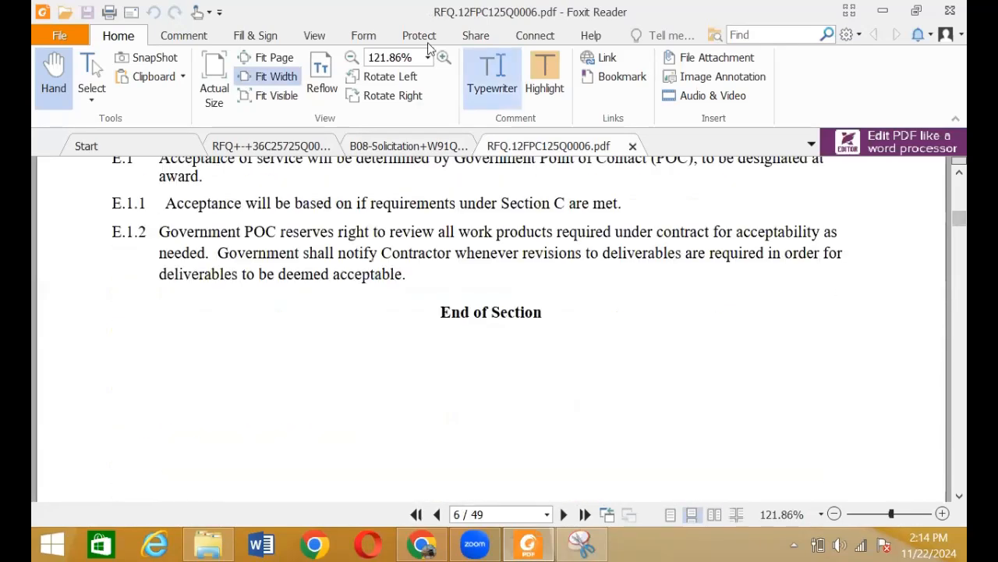
# Step: Look through the CTX Floor Tile Repair RFQ from the table of contents to the amendments table on page 3
pyautogui.click(273, 154)
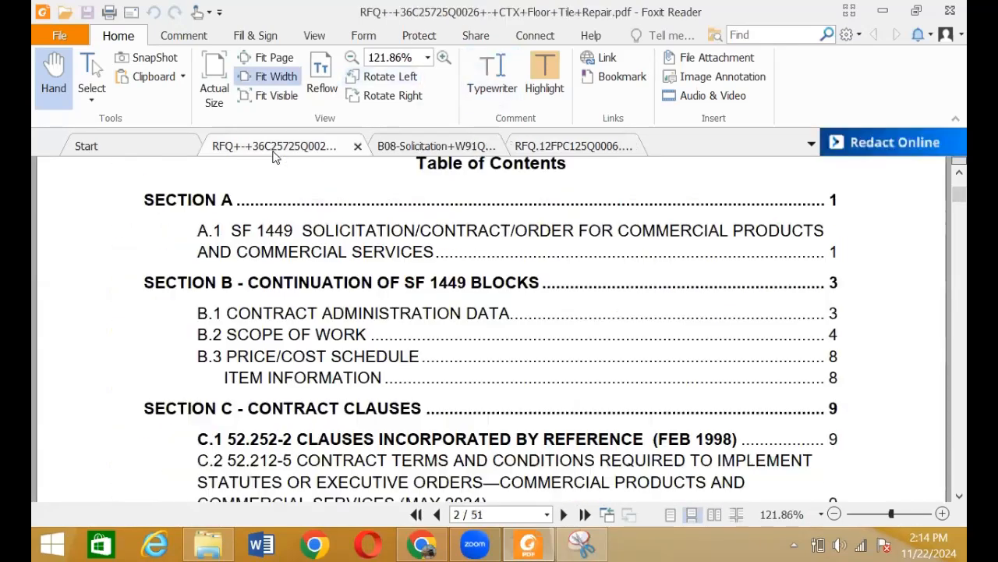
pyautogui.scroll(-7, 945, 289)
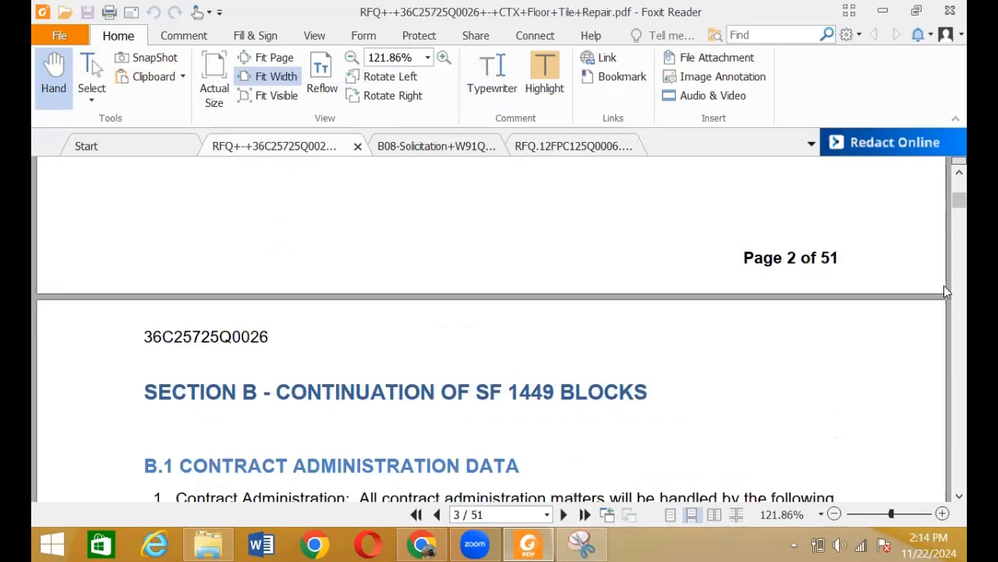
pyautogui.scroll(-8, 944, 287)
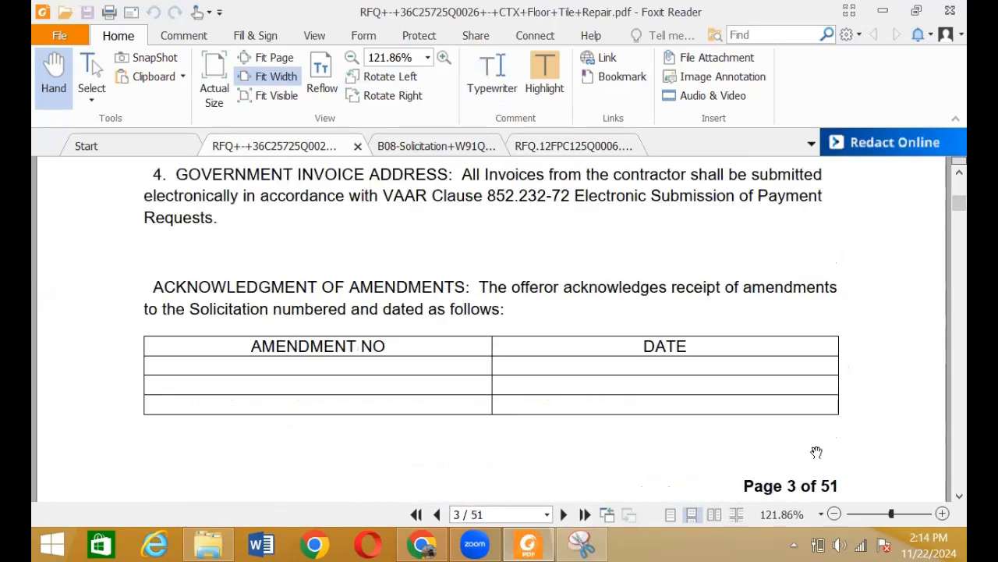
# Step: Look through the CTX Floor Tile Repair RFQ from the scope of work on page 4 to page 7
pyautogui.click(864, 513)
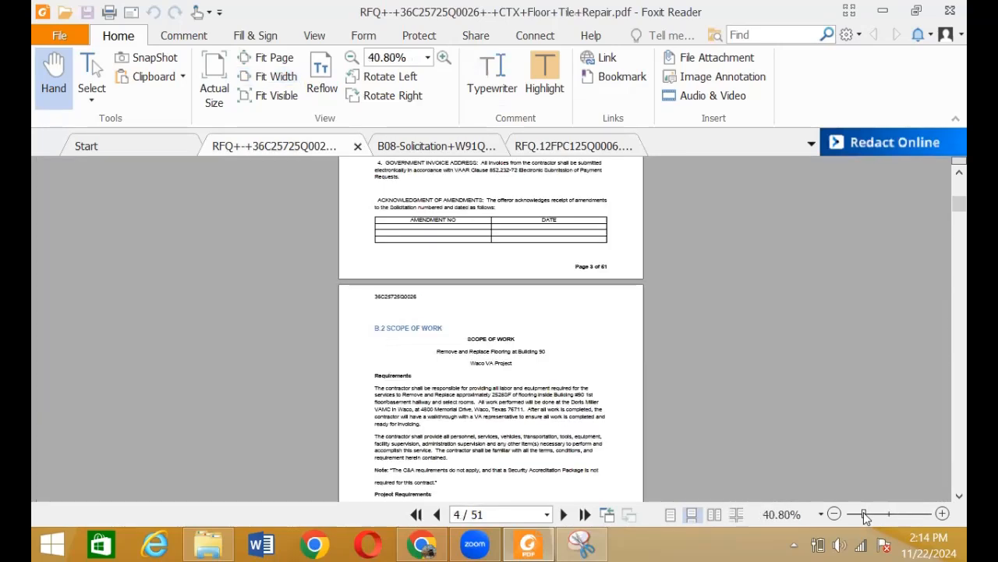
pyautogui.moveTo(864, 513); pyautogui.dragTo(881, 515)
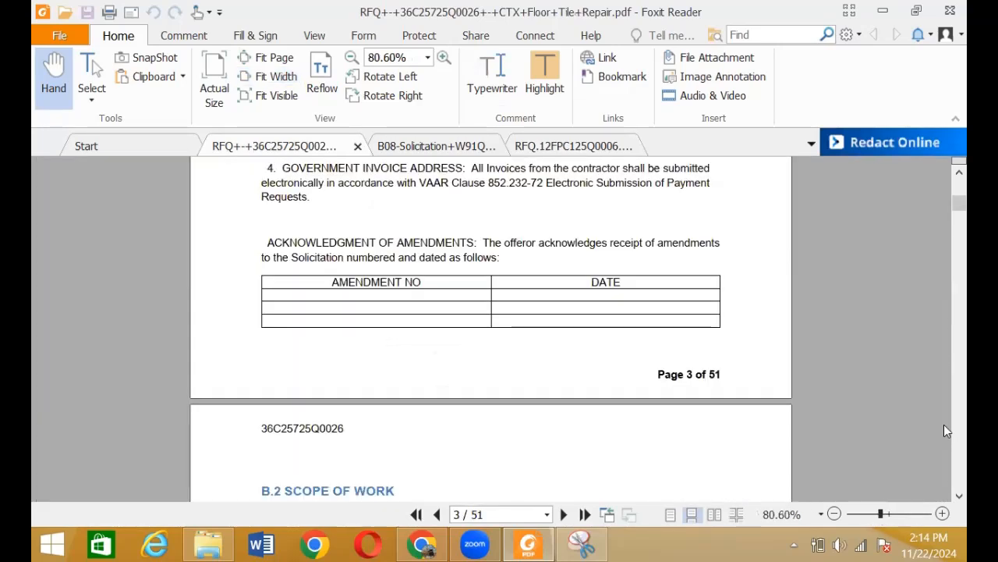
pyautogui.scroll(-15, 944, 426)
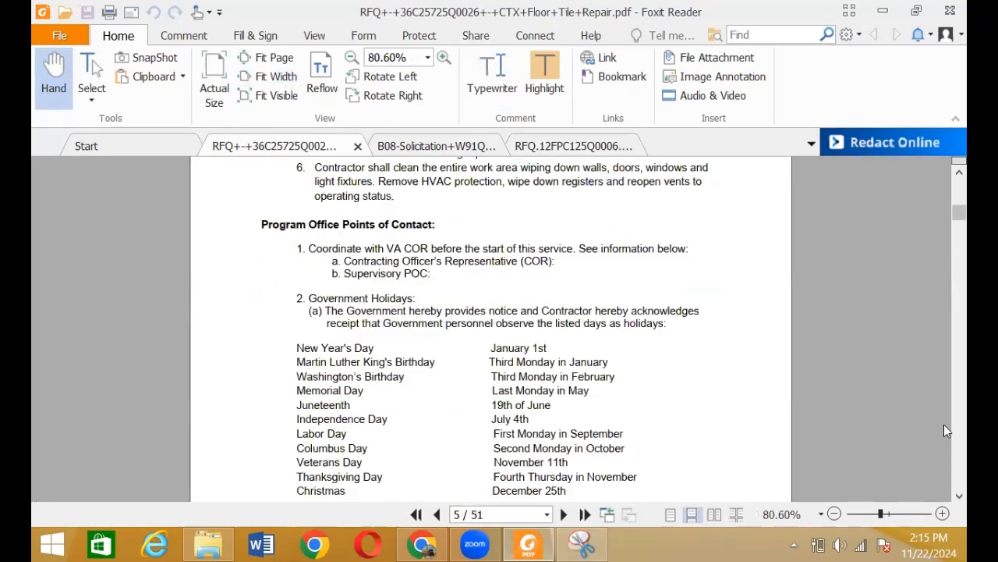
pyautogui.scroll(2, 945, 179)
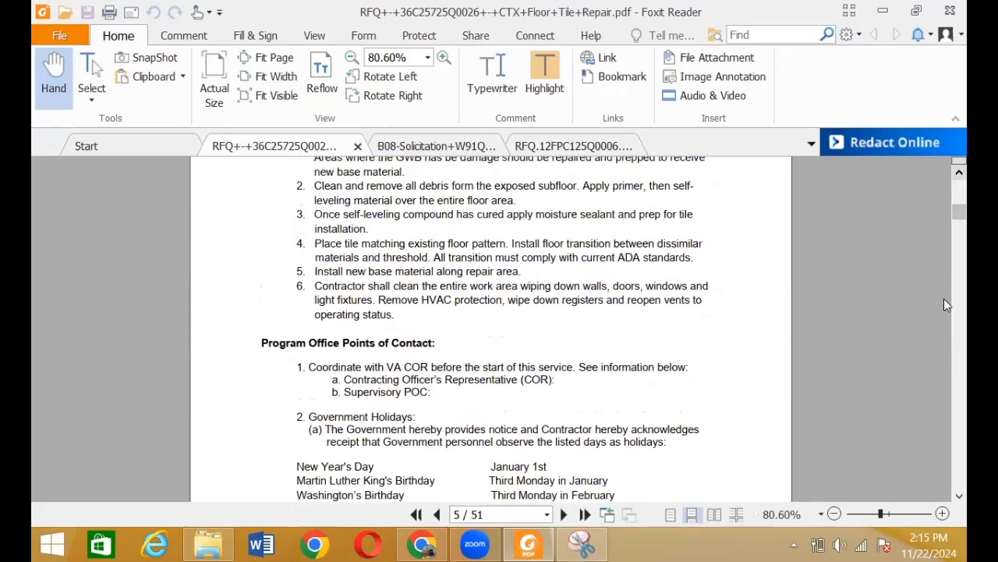
pyautogui.scroll(-6, 945, 306)
pyautogui.scroll(-20, 943, 318)
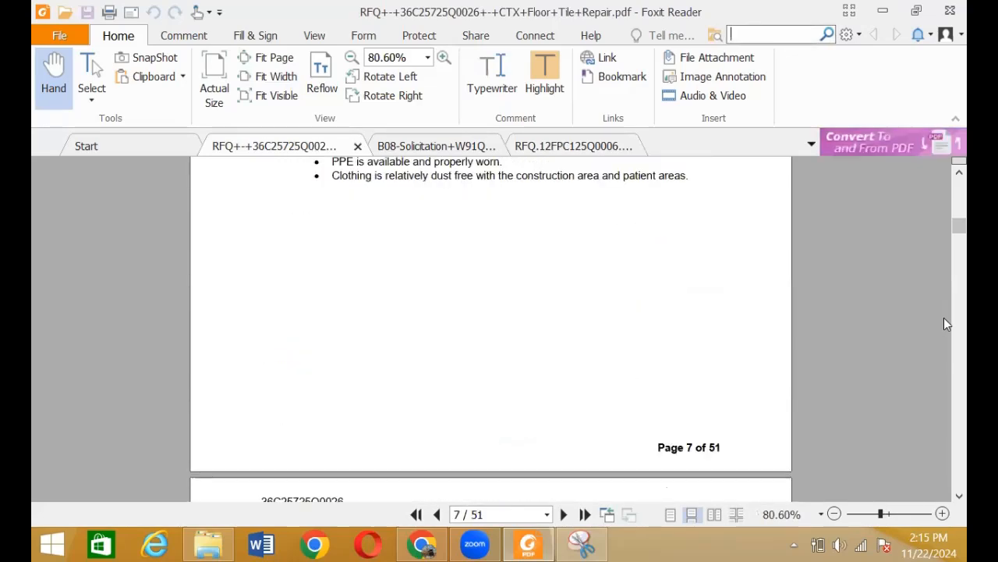
# Step: Search the solicitation for "evaluation" and step through the matches to the E.6 Basis for Award section on page 33
pyautogui.write('e')
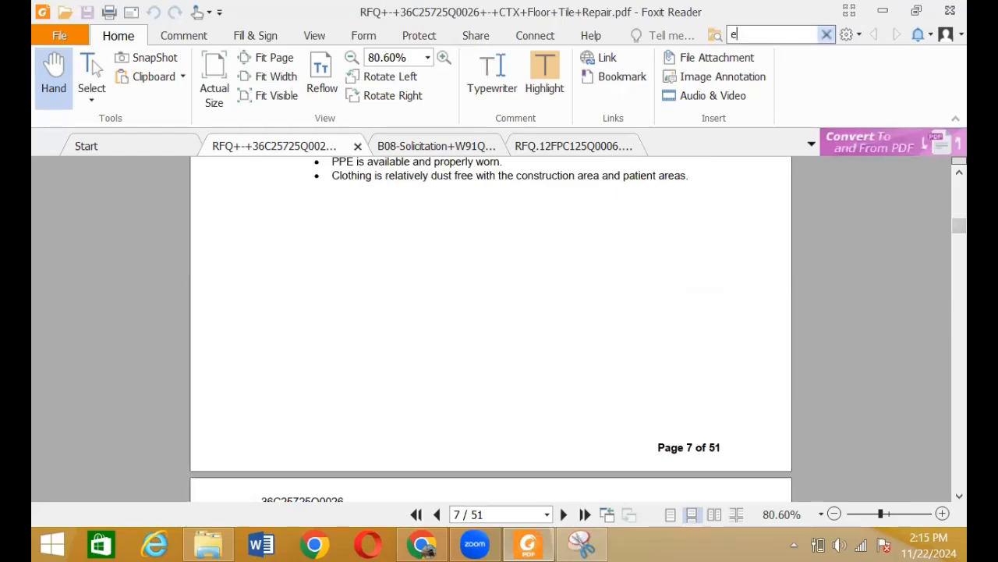
pyautogui.write('valuation')
pyautogui.press('Return')
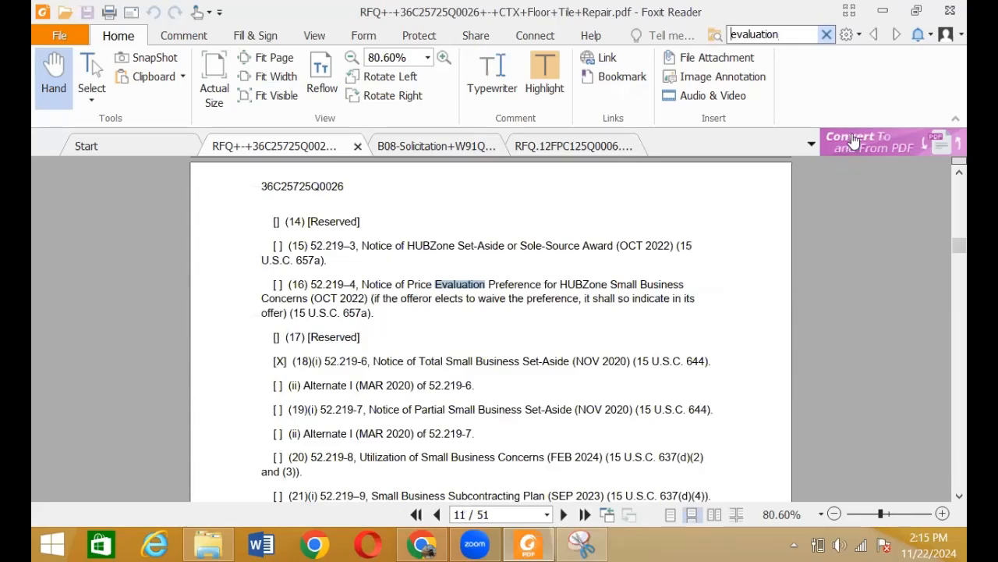
pyautogui.click(896, 41)
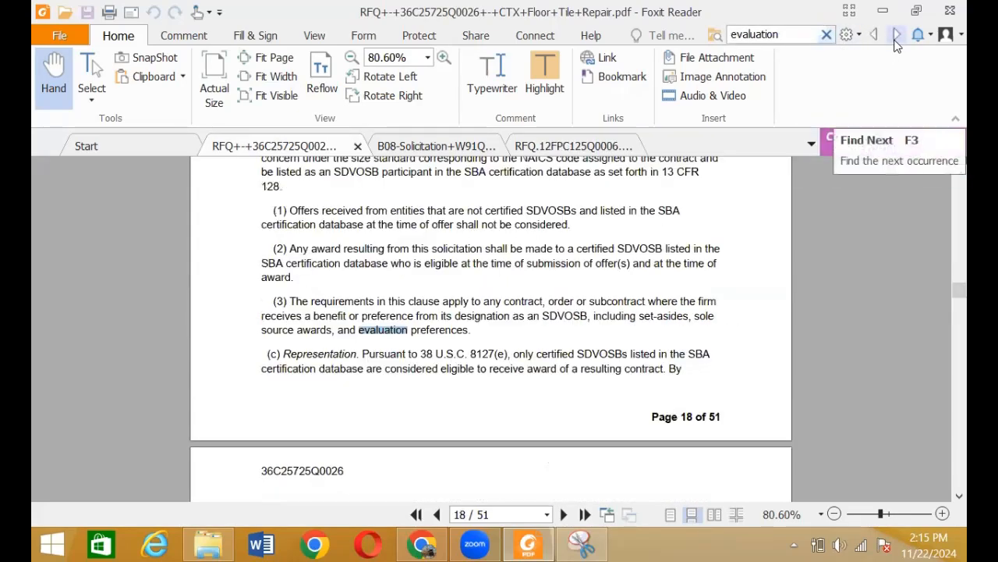
pyautogui.click(896, 40)
pyautogui.click(896, 41)
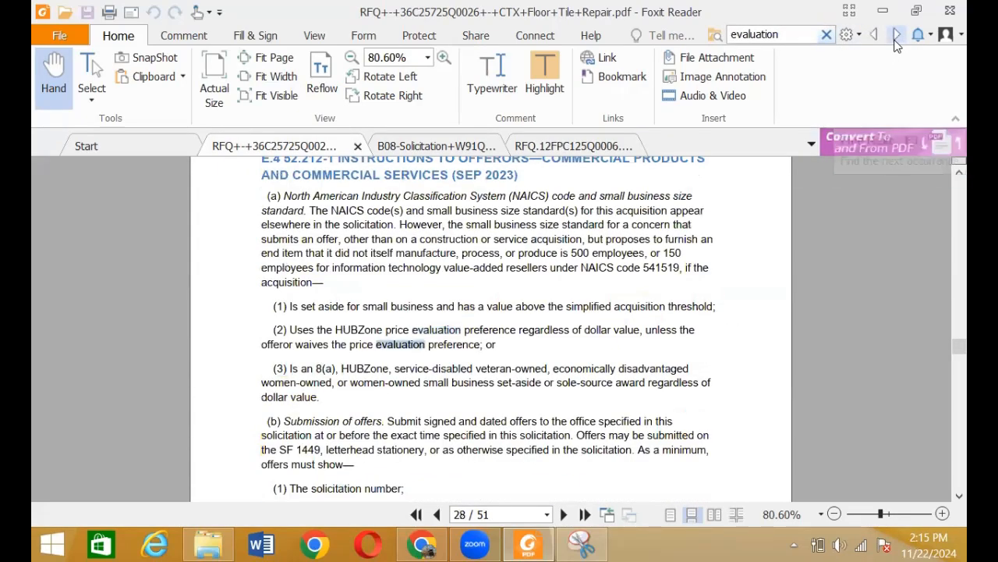
pyautogui.click(895, 40)
pyautogui.click(896, 40)
pyautogui.click(895, 40)
pyautogui.click(895, 43)
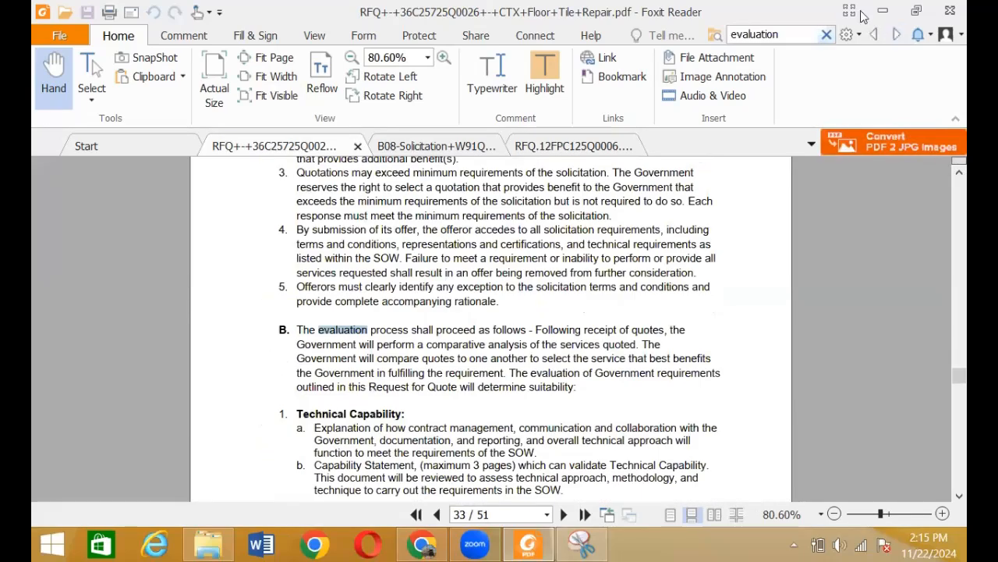
pyautogui.click(873, 35)
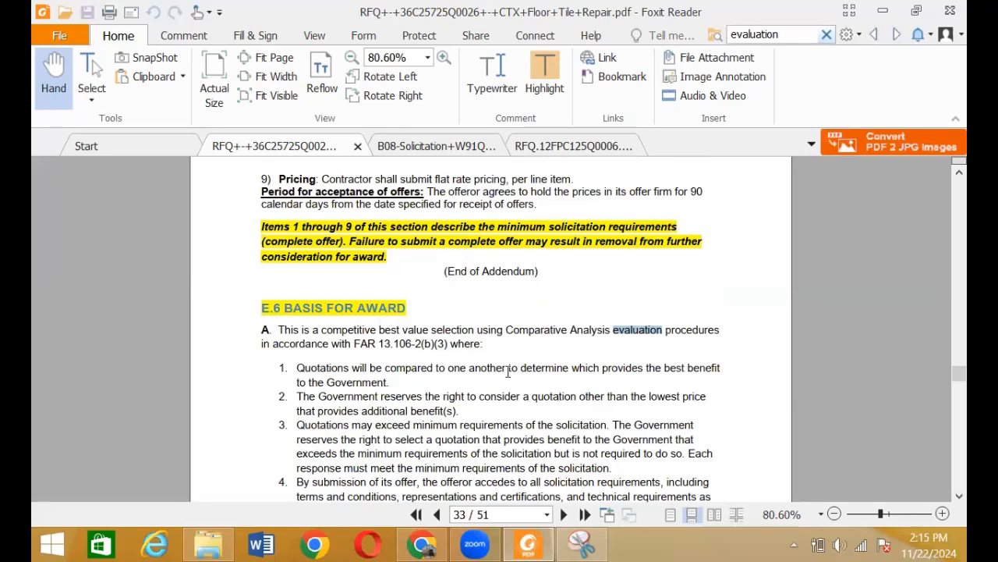
# Step: Read section E.6 on page 33 from the award basis through the technical capability, price and past performance criteria
pyautogui.click(628, 417)
pyautogui.scroll(-1, 633, 411)
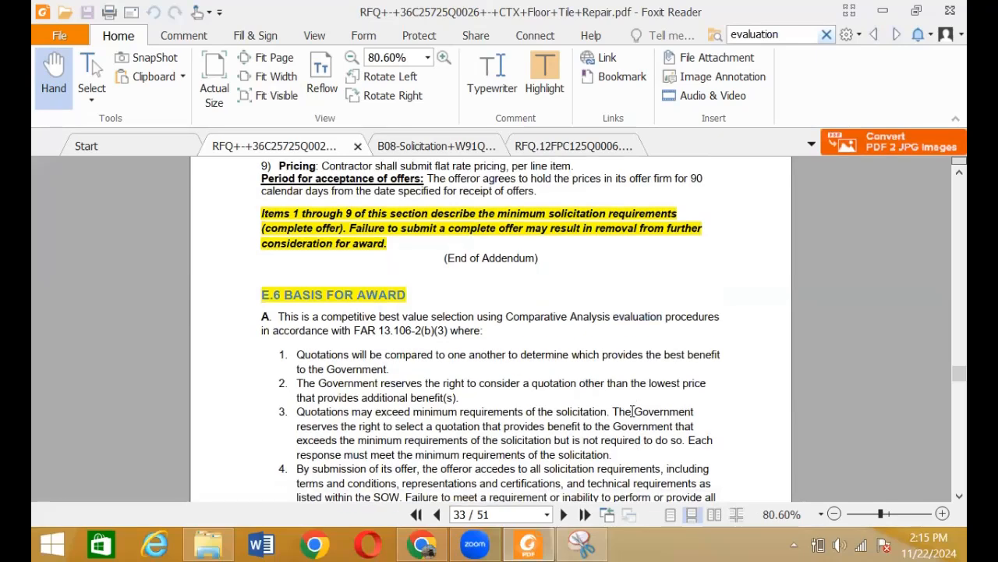
pyautogui.scroll(-8, 633, 411)
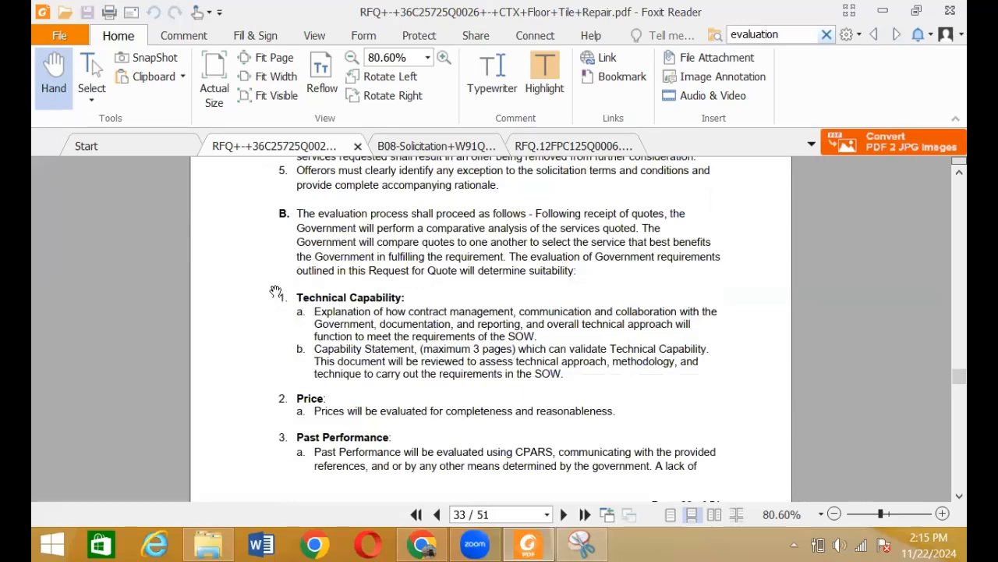
pyautogui.scroll(1, 558, 370)
pyautogui.scroll(-2, 546, 312)
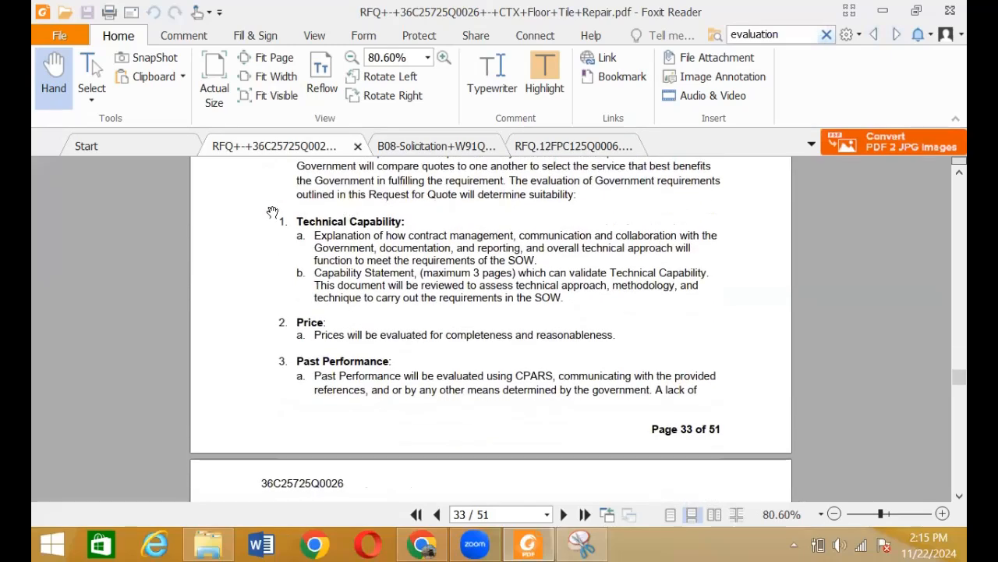